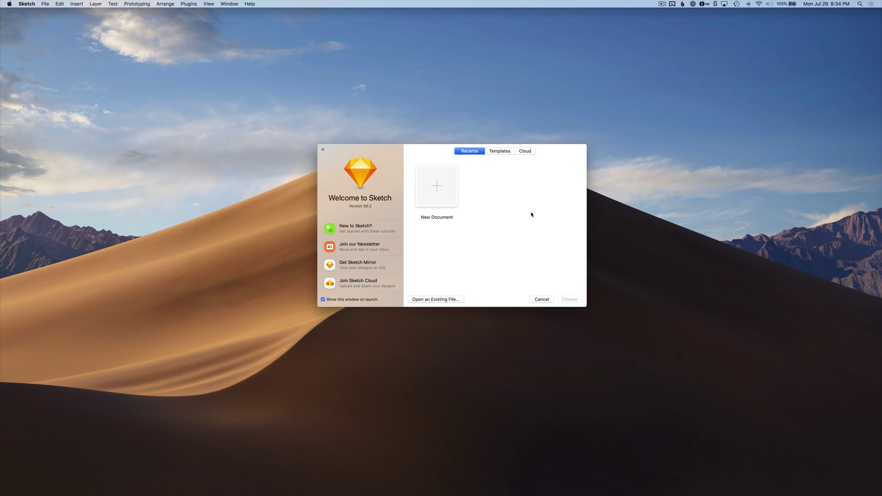
- Create a new blank document and enlarge its window to give the canvas more room
click(449, 195)
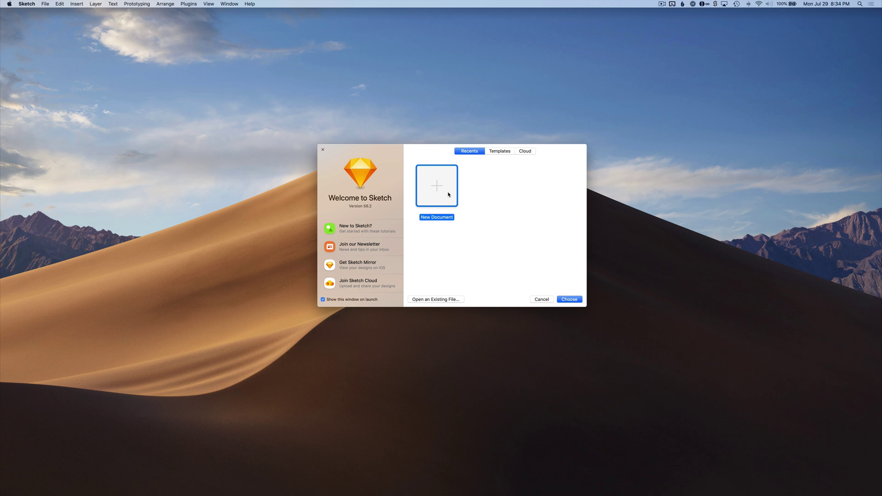
double_click(434, 194)
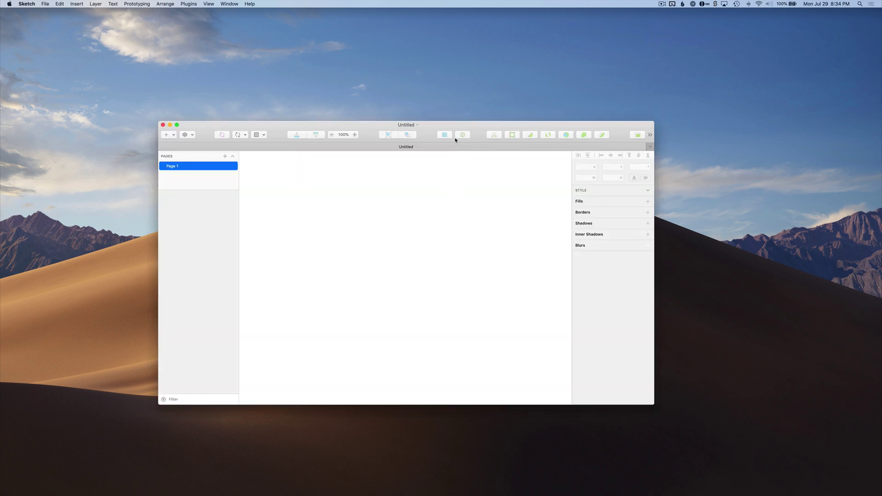
drag(466, 130, 505, 118)
double_click(504, 119)
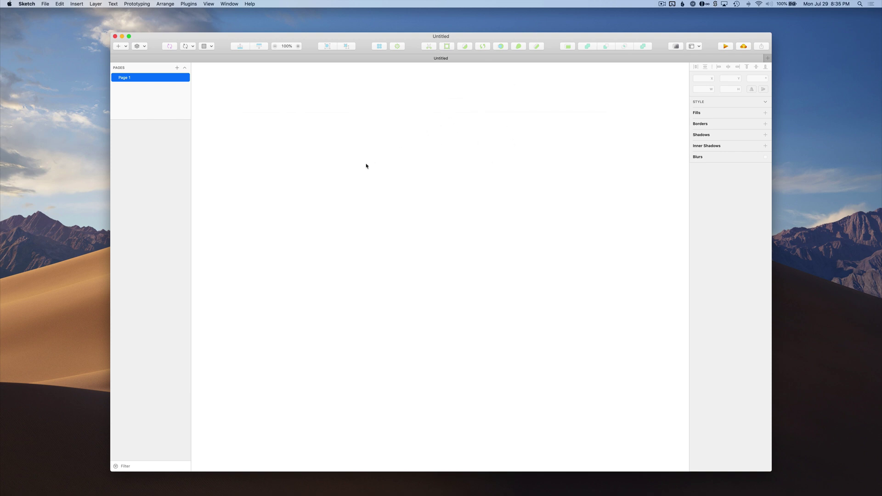
- Insert an iPhone XS artboard of 375×812 on the canvas
key(a)
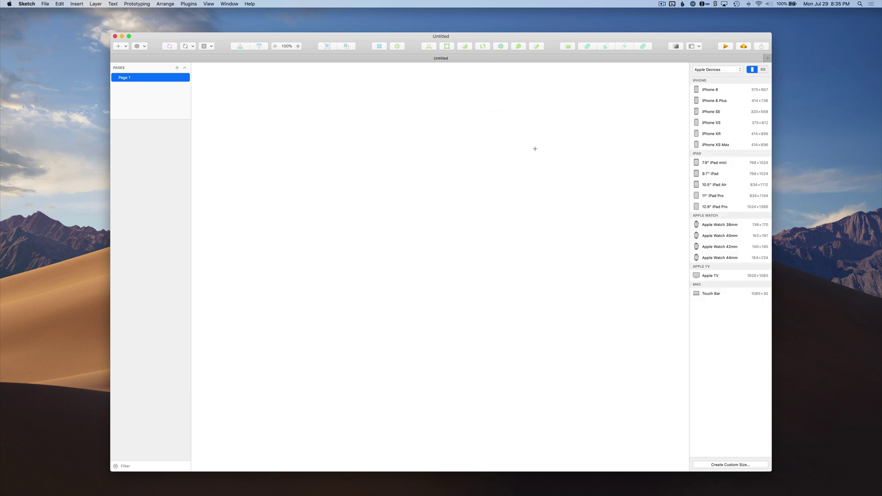
click(712, 123)
click(526, 209)
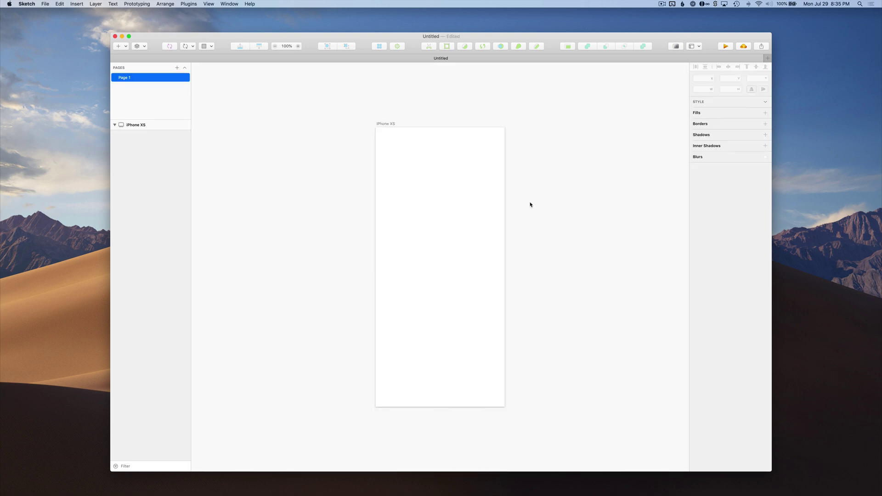
scroll(416, 161, right, 2)
scroll(400, 150, right, 5)
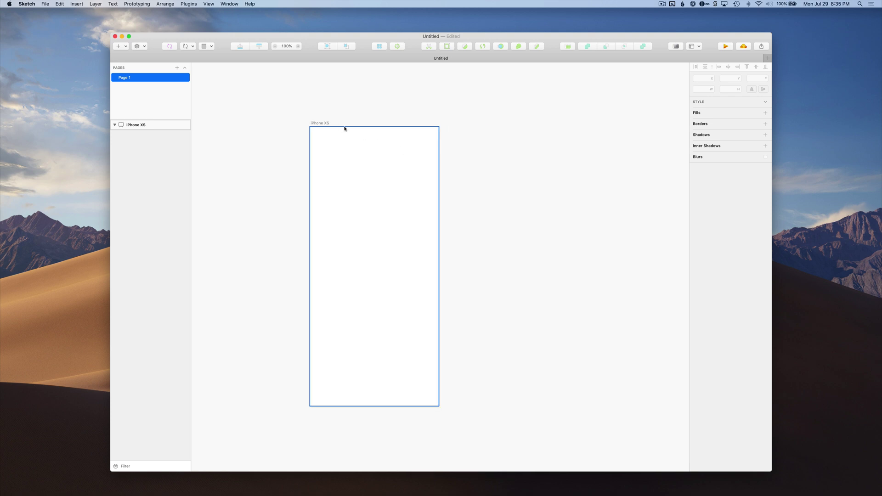
- Save the document as "2019-07-29 Message List" in the Teijin Carbon Fibers Website folder
click(322, 124)
scroll(321, 125, left, 1)
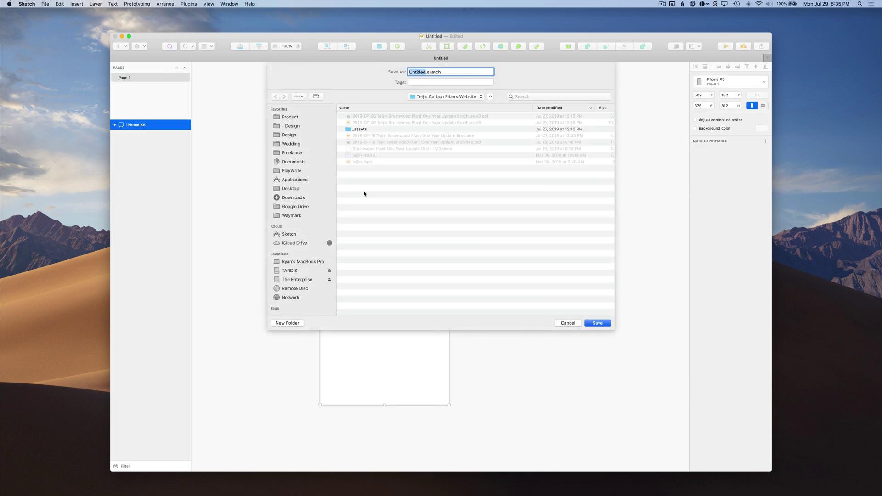
text(2019-07-29 Message List)
key(Return)
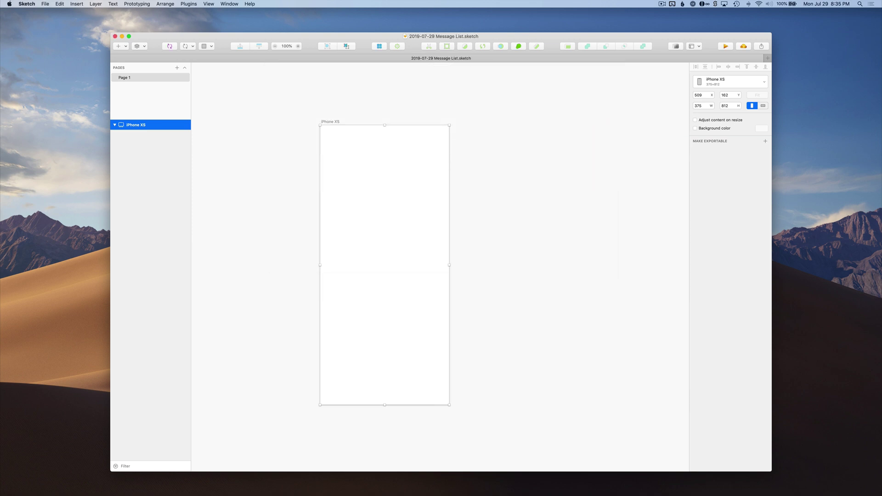
- Draw a full-width rectangle about 110 px tall at the artboard's upper edge and set its height to 88
scroll(394, 260, left, 2)
scroll(403, 257, left, 3)
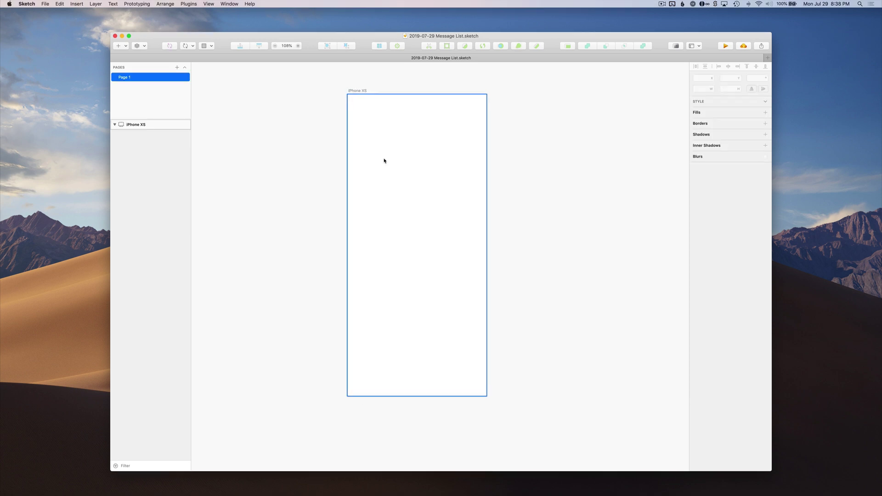
scroll(384, 161, up, 2)
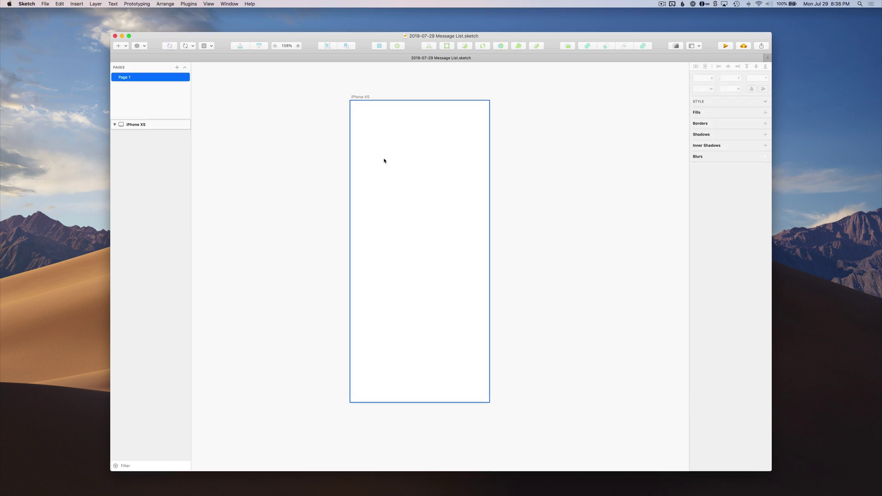
key(r)
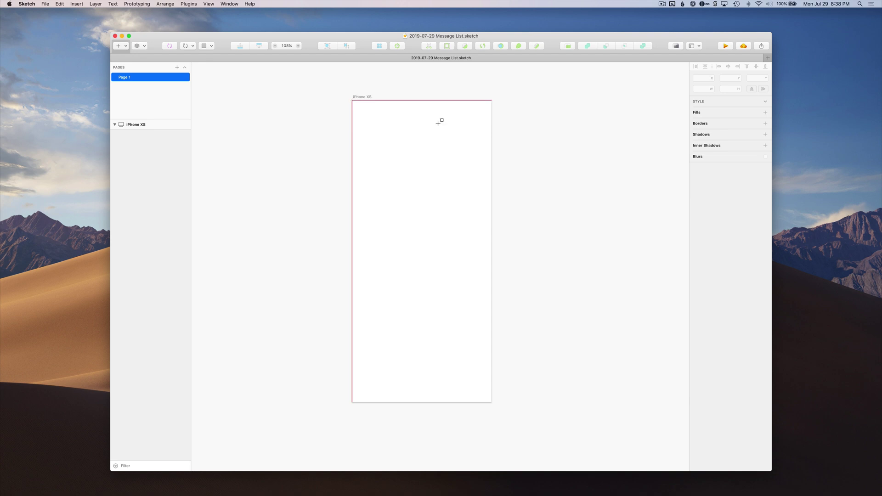
drag(352, 101, 493, 141)
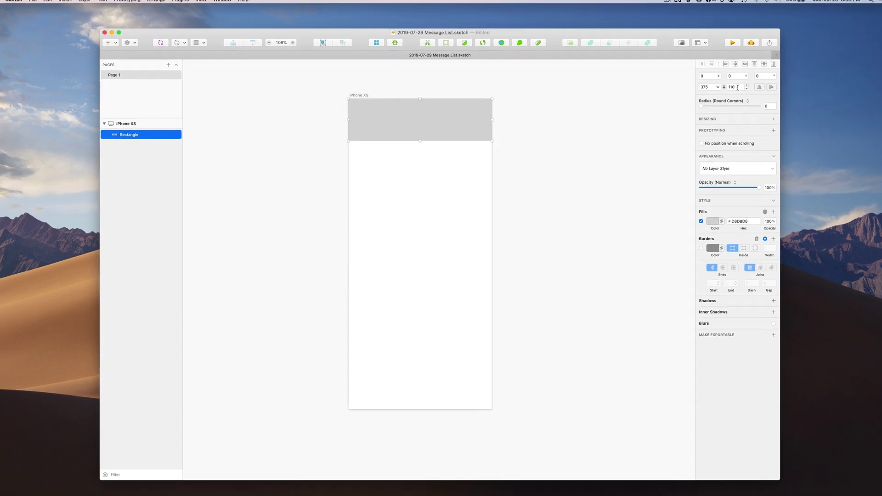
click(730, 89)
text(88)
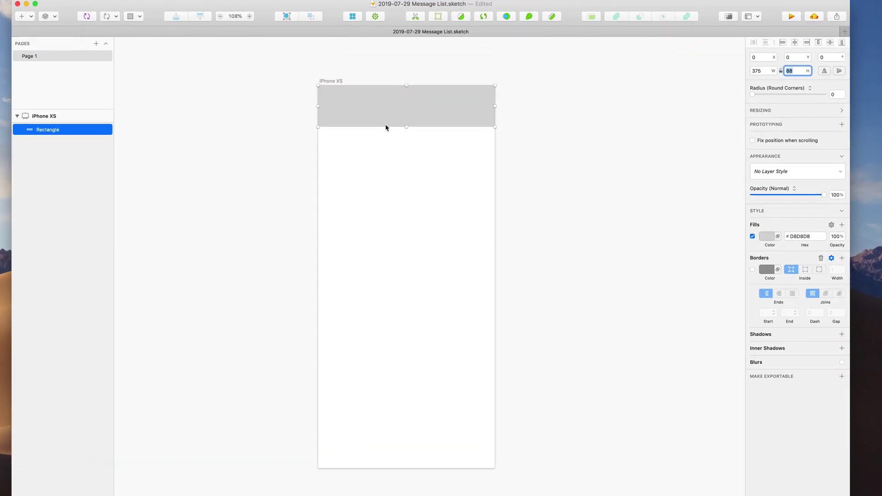
- Duplicate the header rectangle straight down so the copy sits flush with the artboard's lower edge
click(395, 147)
key(alt)
drag(380, 147, 375, 480)
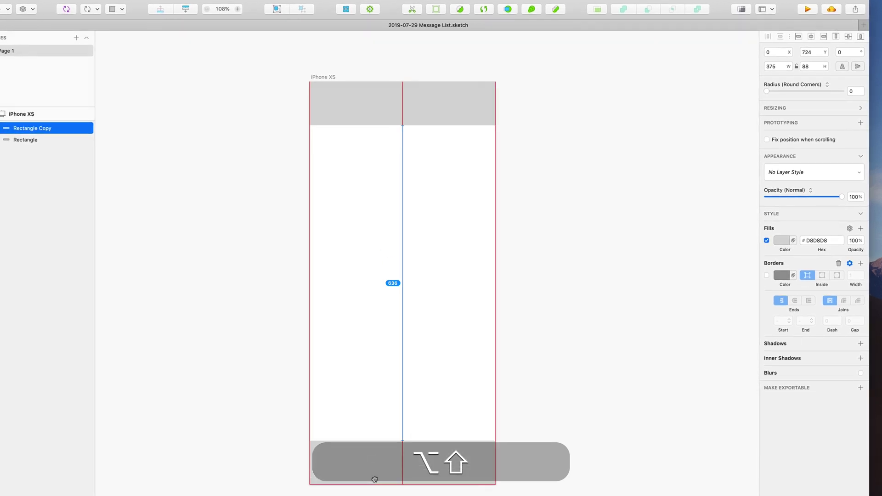
click(384, 424)
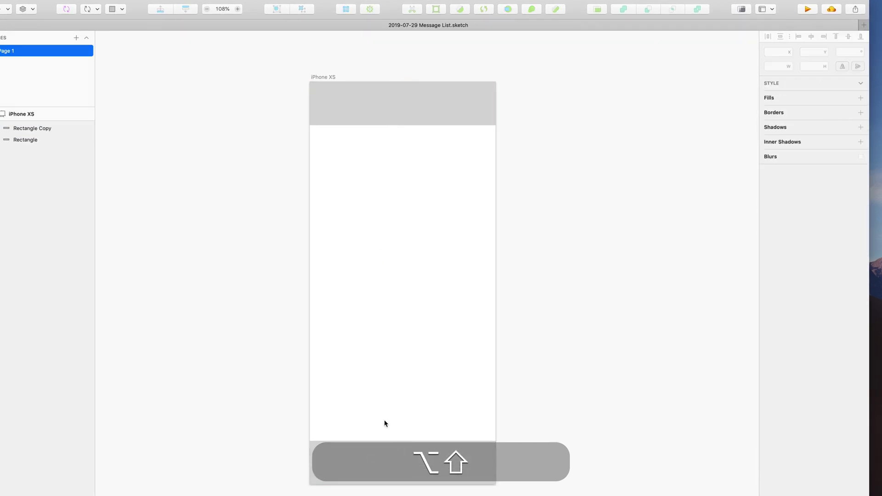
- Group the header and footer rectangles and lock the group
click(381, 454)
shift+click(384, 84)
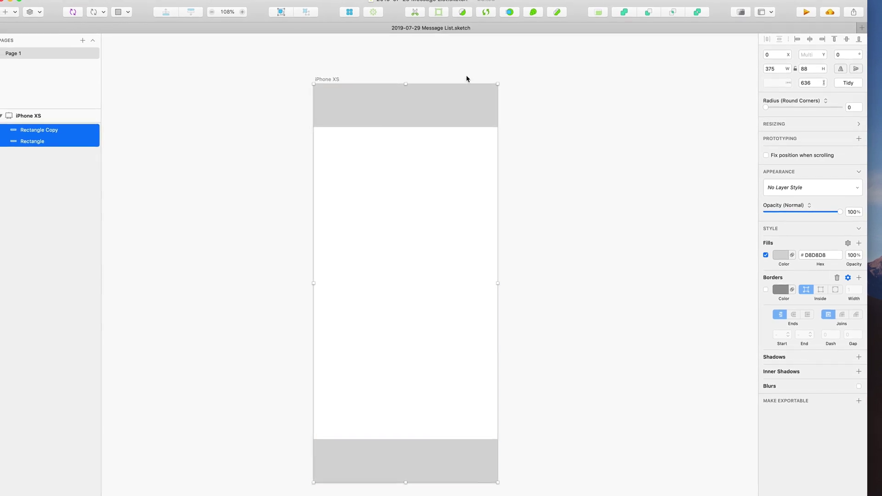
key(super+g)
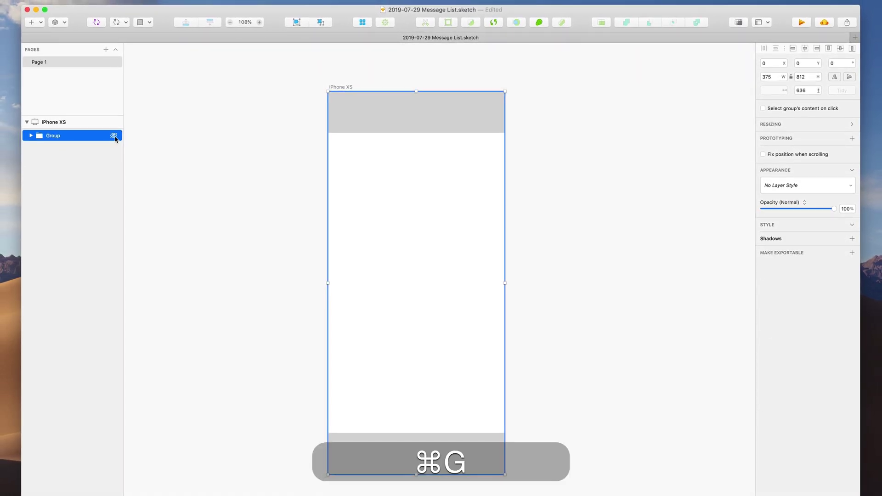
key(alt)
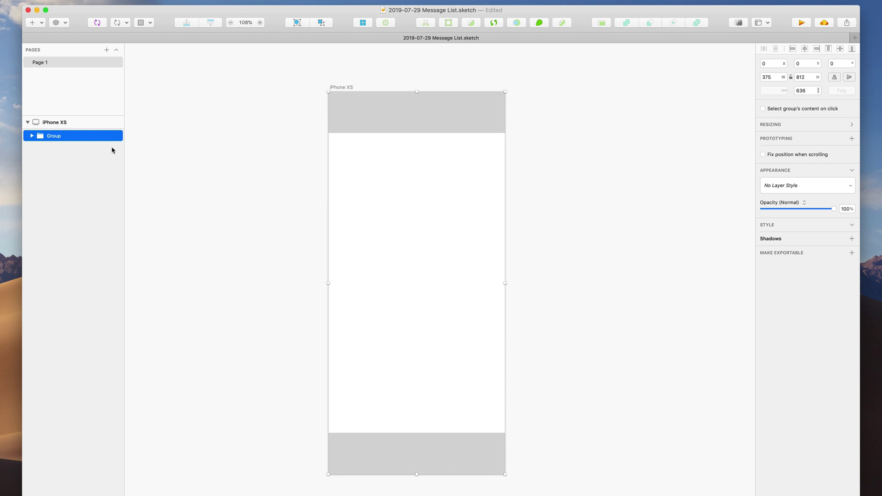
key(super+alt)
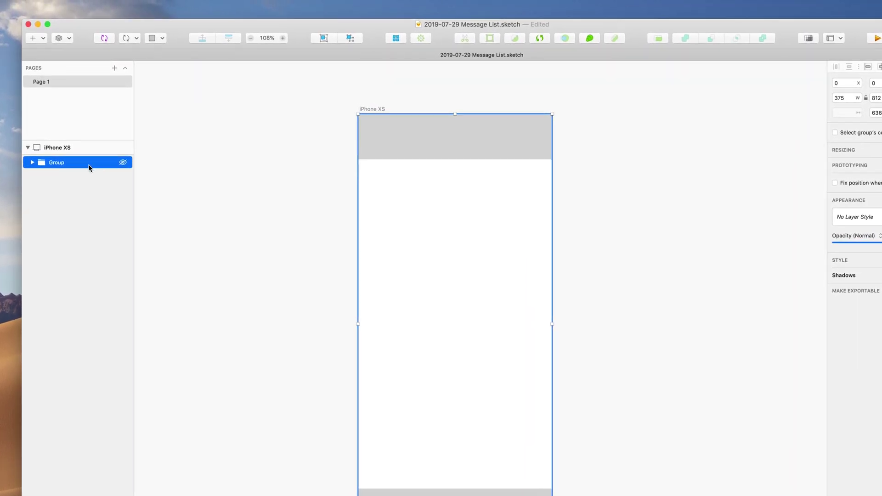
alt+click(128, 169)
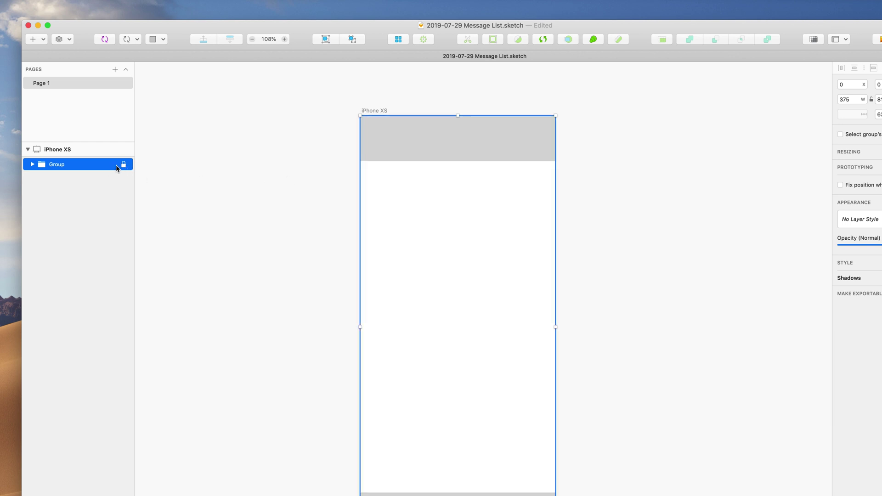
click(354, 198)
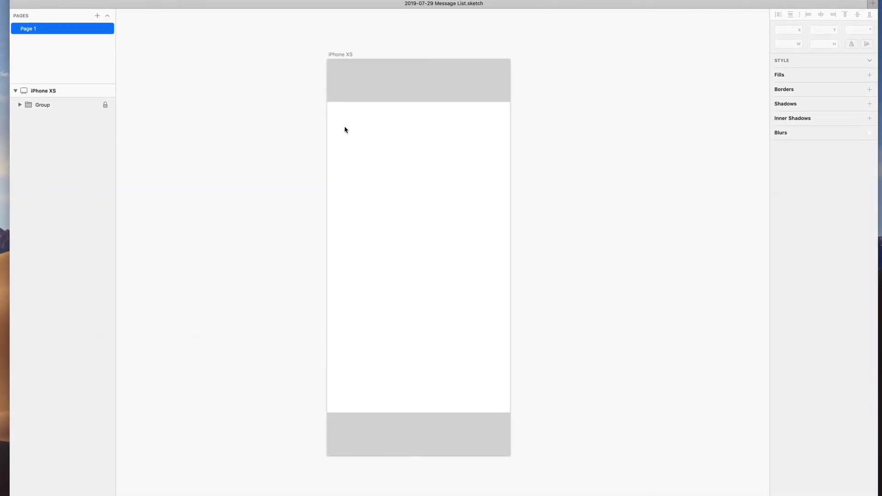
- Save the document and draw a full-width rectangle below the header at about Y 236, with its height set to 88
key(r)
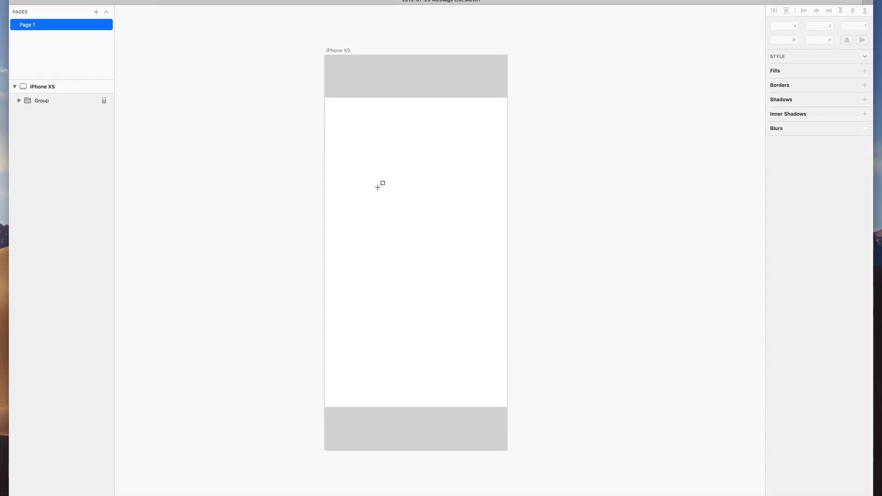
key(super+plus)
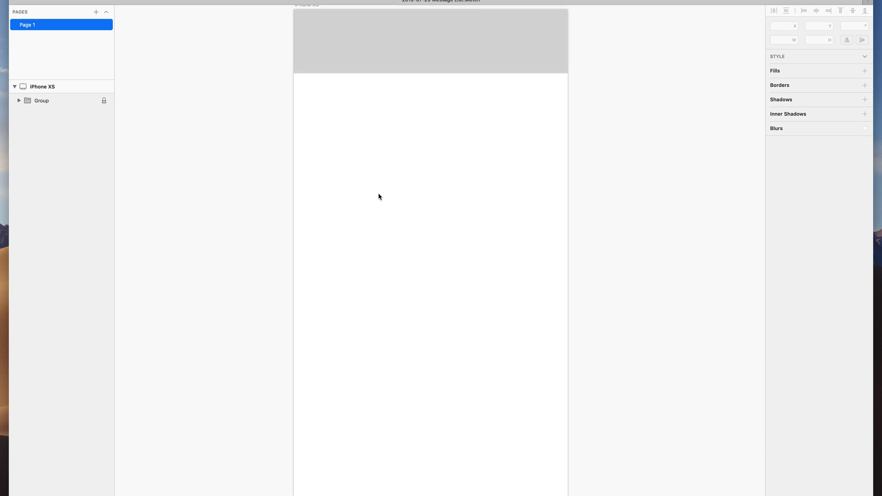
key(super)
key(super+s)
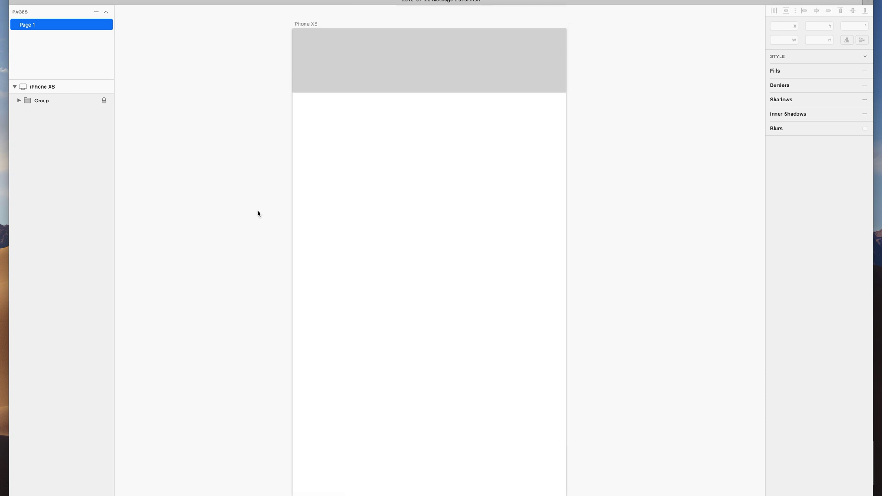
key(r)
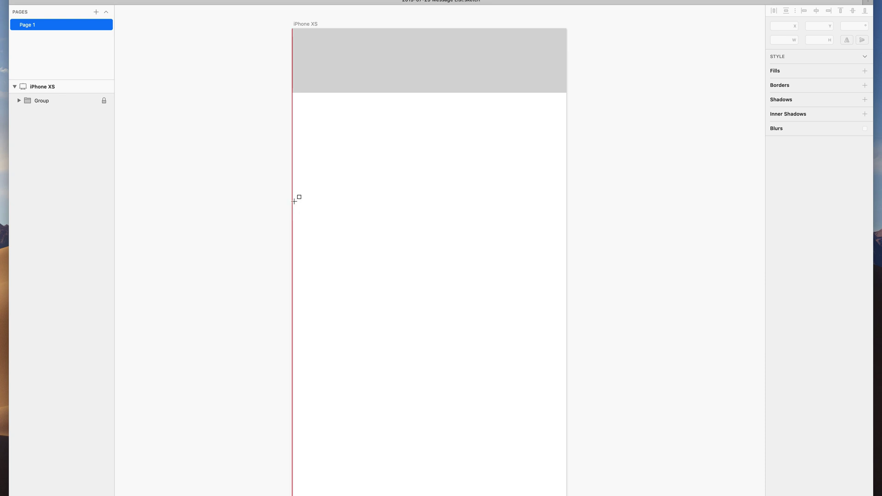
drag(295, 201, 567, 272)
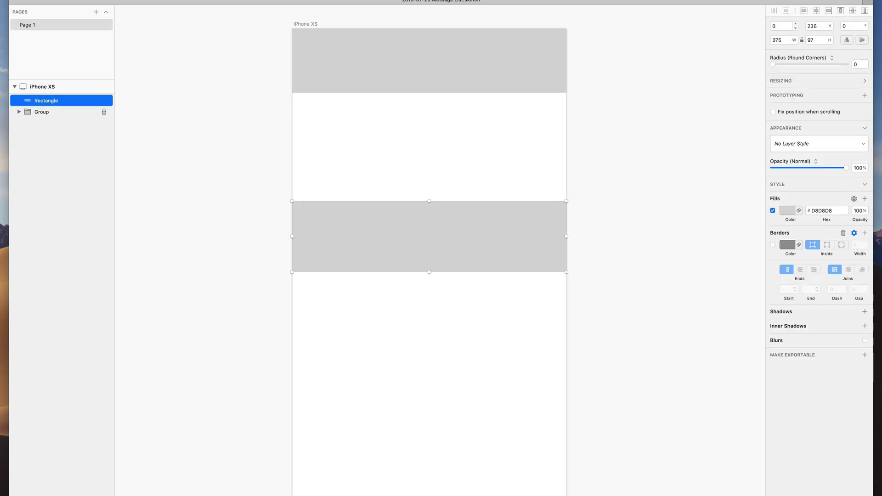
click(819, 38)
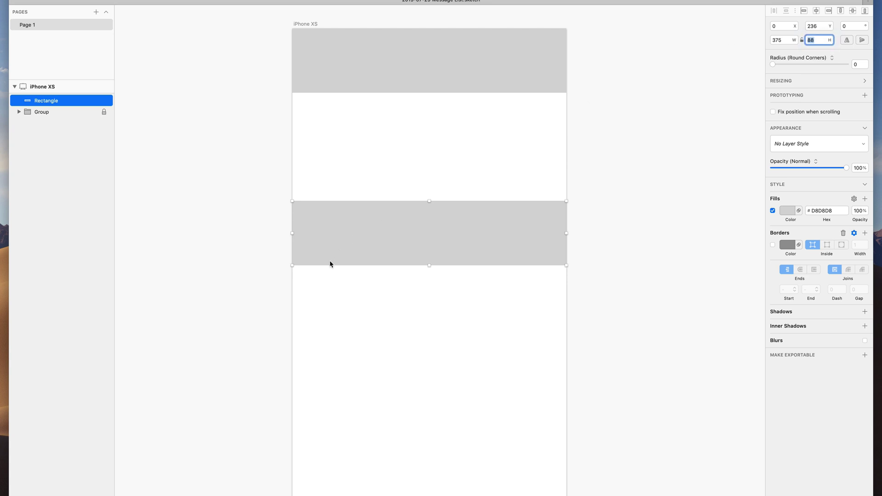
scroll(329, 260, down, 5)
scroll(330, 260, up, 5)
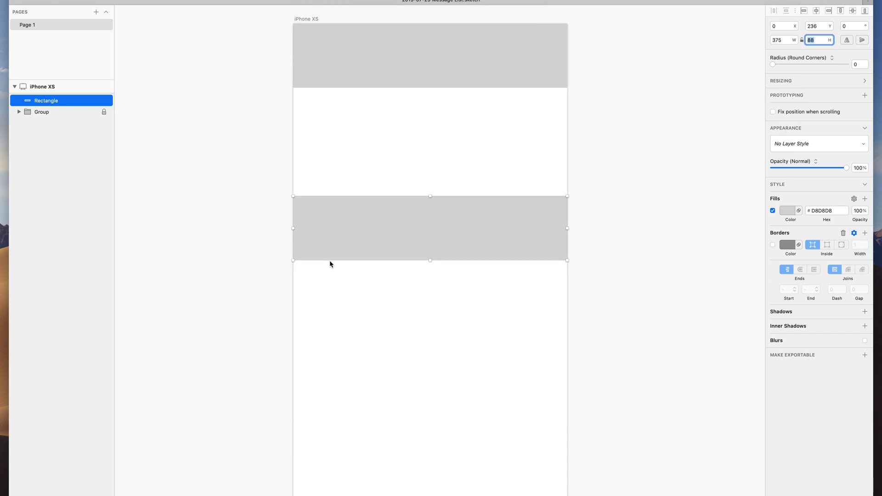
scroll(329, 265, down, 3)
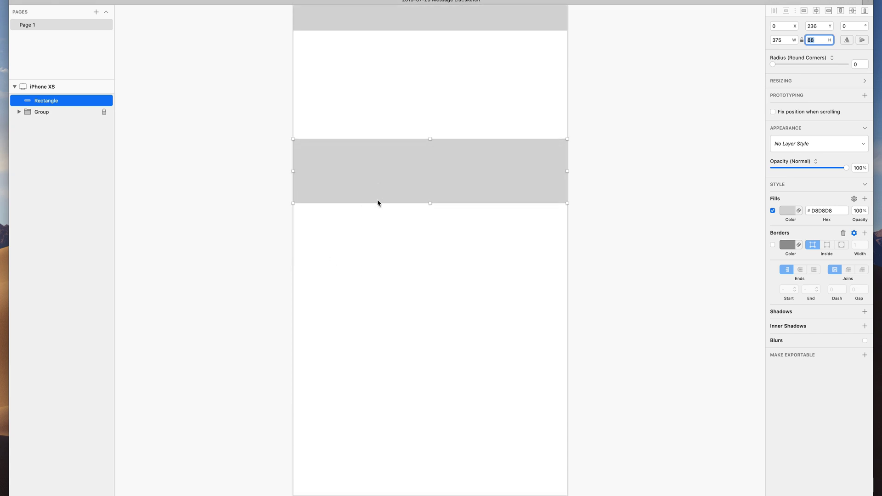
- Save the document and draw a circle about 47 px across inside the left end of the new row rectangle
click(378, 216)
click(398, 175)
key(super+2)
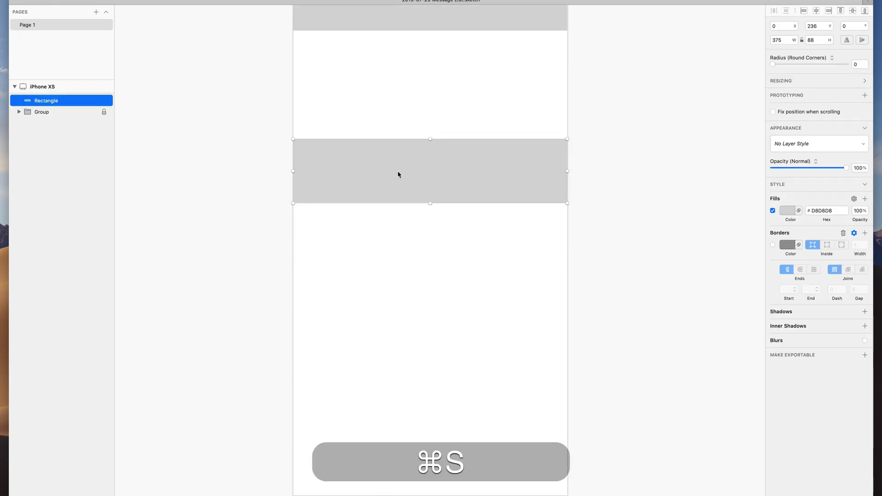
click(335, 106)
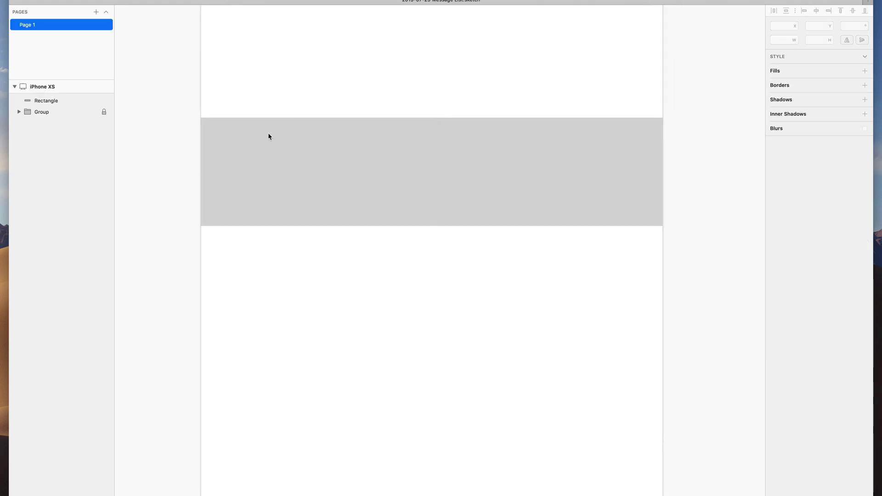
key(r)
key(o)
drag(224, 141, 279, 200)
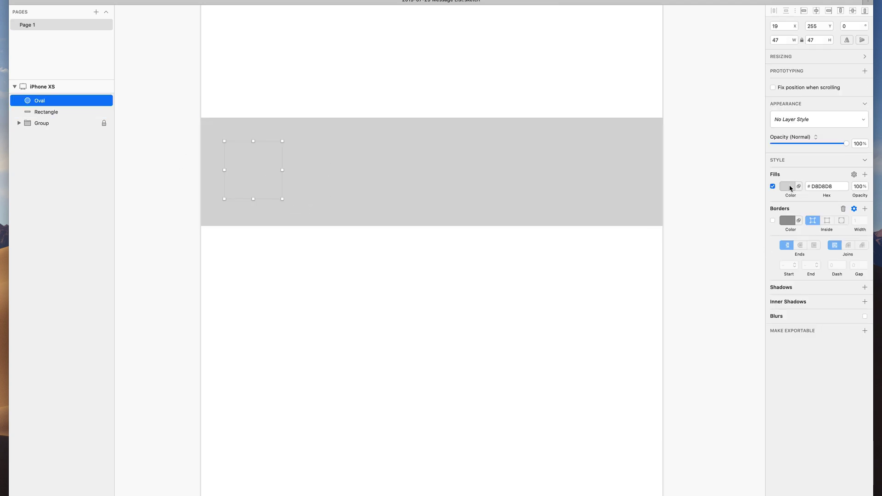
- Change the circle's fill color to the muted red CC6666
click(791, 187)
drag(817, 283, 818, 243)
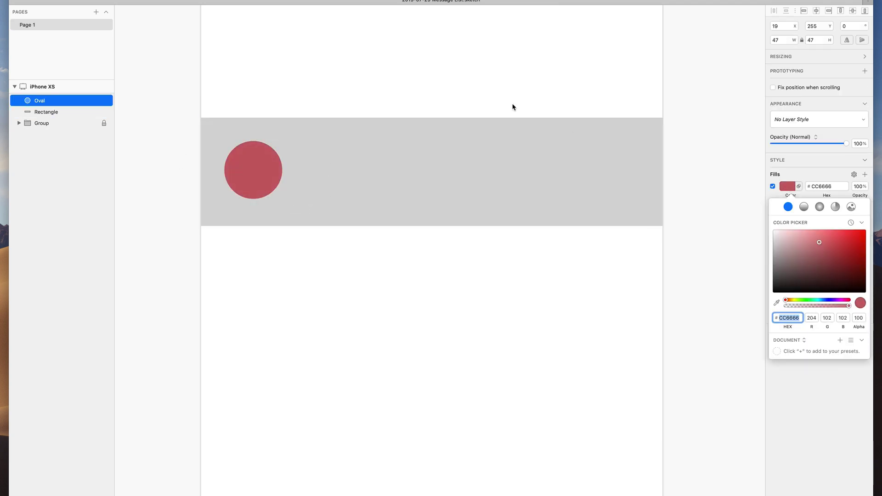
click(448, 81)
- Move the red circle to about X 18, Y 257 and set its size to 44 by 44
mouse_move(248, 177)
mouse_down()
mouse_move(256, 172)
mouse_move(245, 176)
mouse_up()
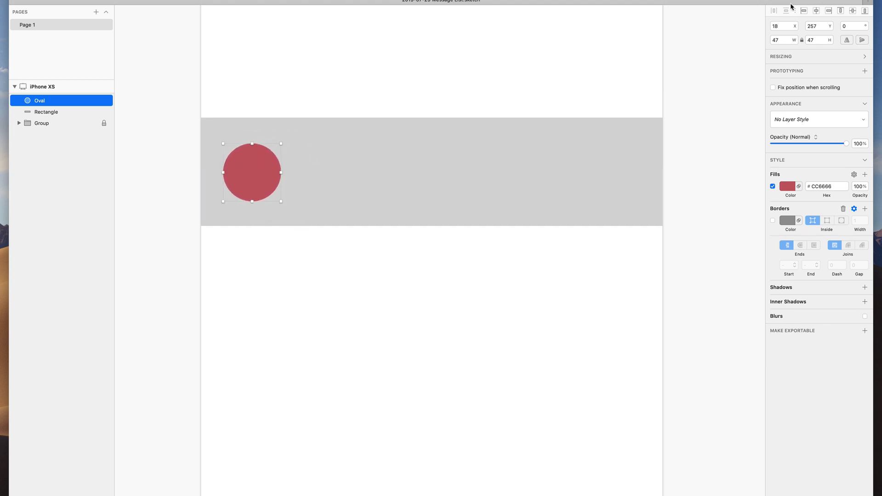
click(786, 39)
text(44)
key(Return)
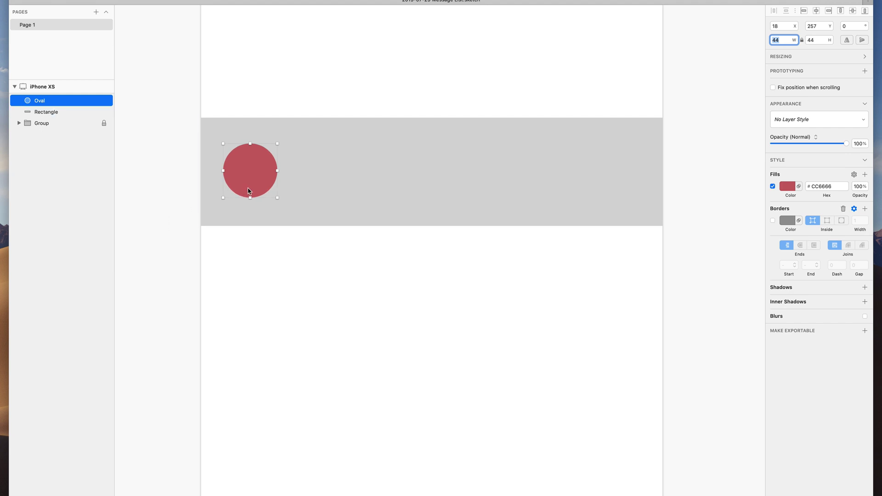
- Move the red circle down slightly to Y 258 so it is vertically centered in the grey row
drag(248, 191, 249, 187)
click(355, 75)
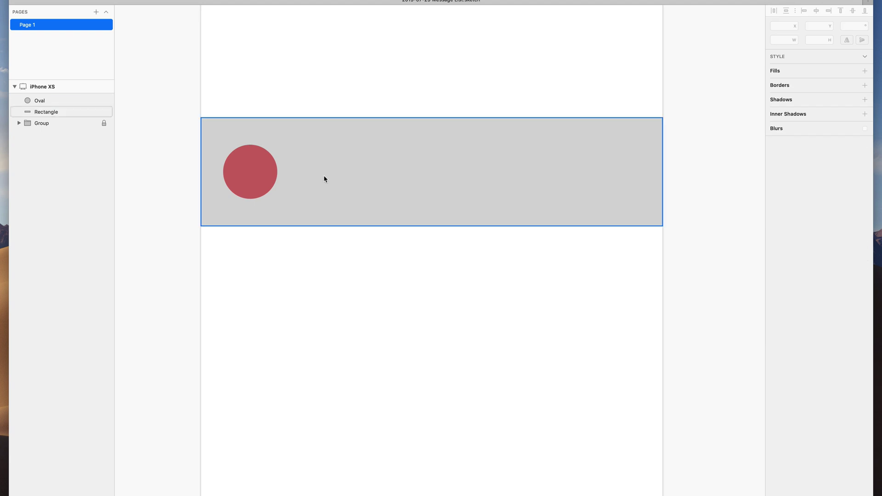
- Add the text "Message Title" beside the circle at about X 80, Y 256
key(r)
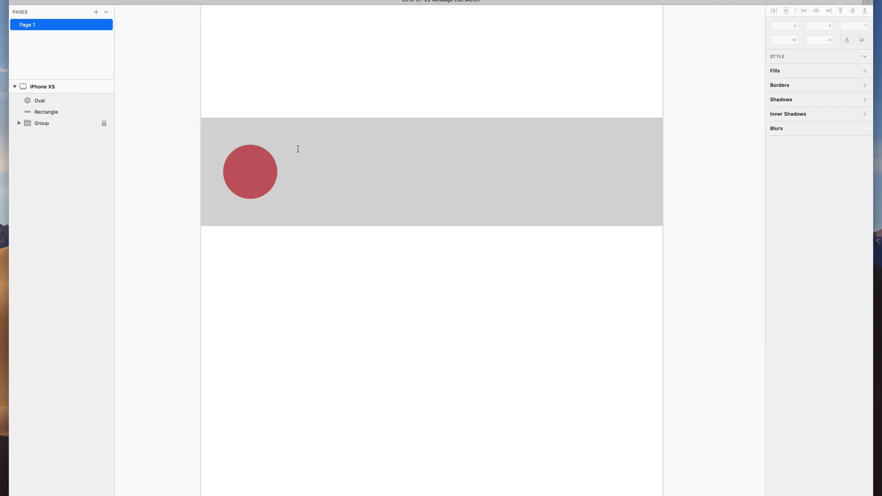
click(299, 154)
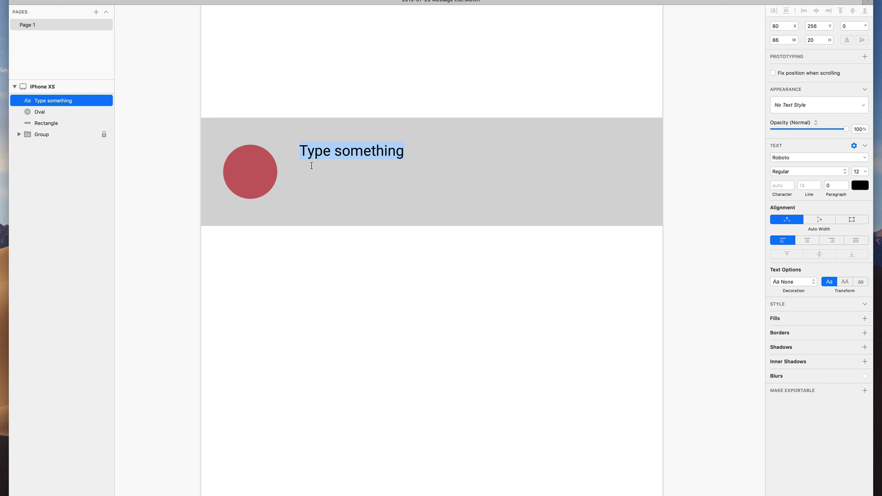
text(Messa)
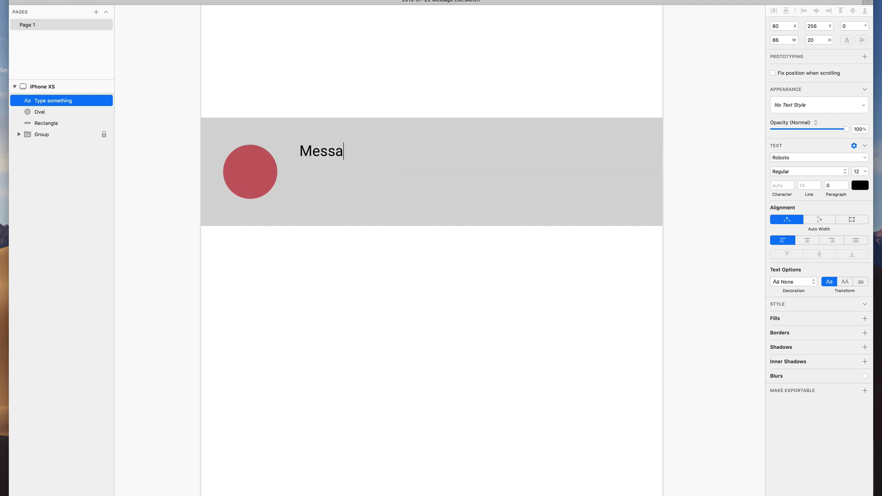
text(ge Title)
key(ctrl+Return)
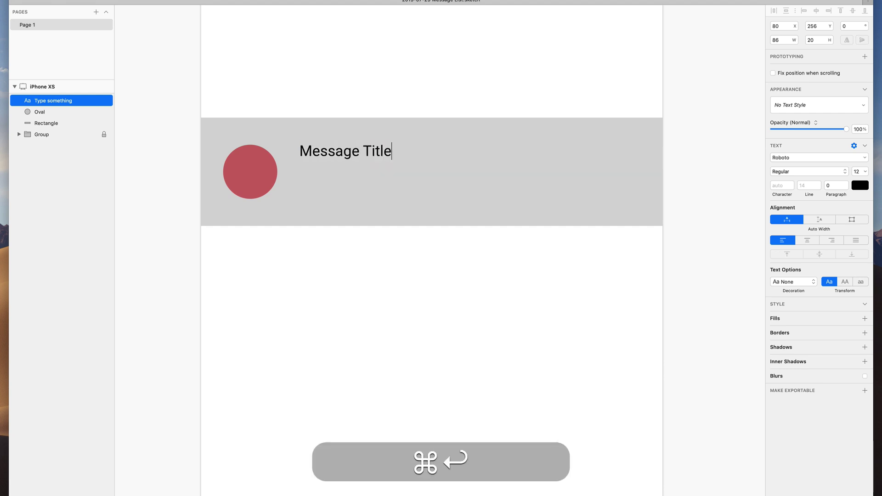
- Duplicate the title just below, change the copy to "Message Preview goes right here, and can extend up to two lines", and save the document
drag(334, 161, 336, 183)
double_click(335, 179)
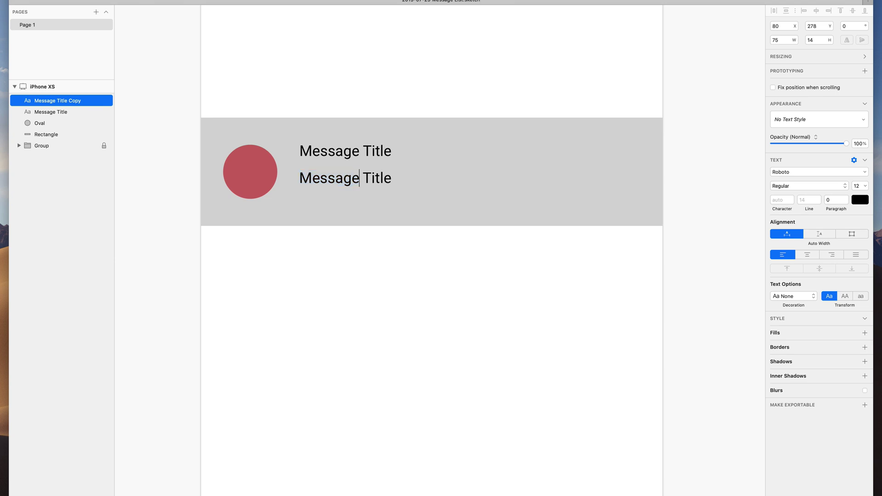
key(super+shift+Right)
text(Preview)
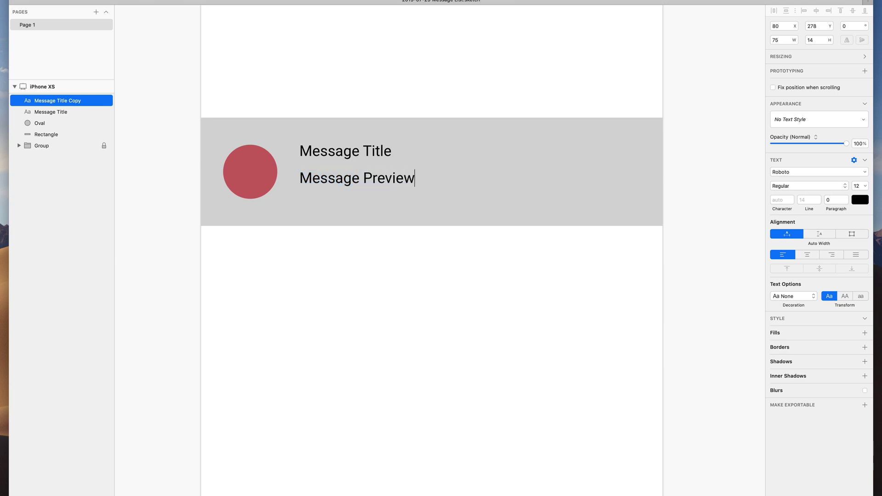
text( goes right here,)
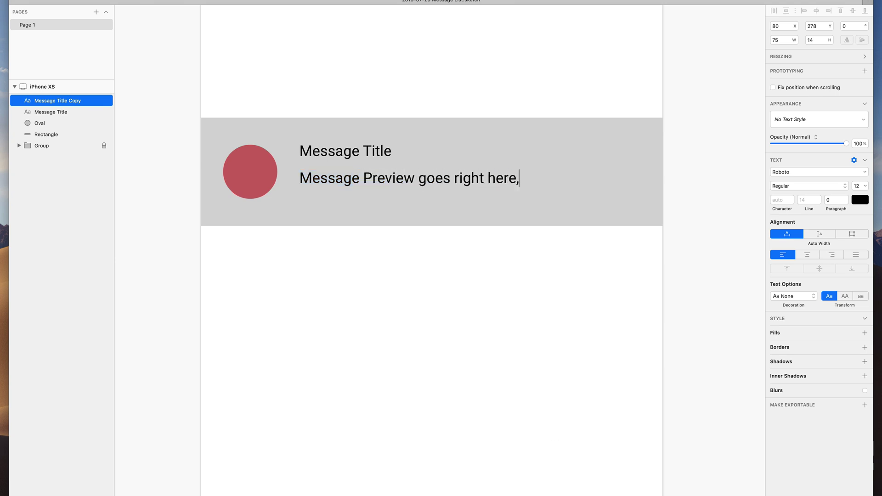
text( and can extend)
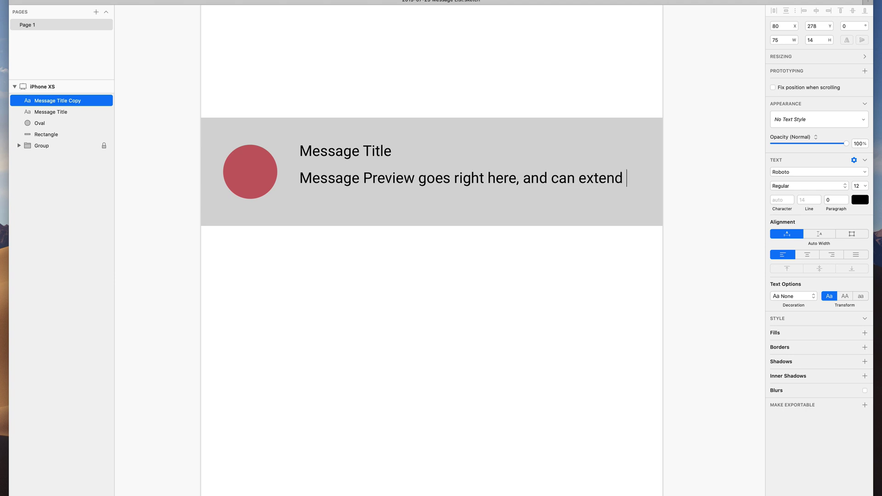
text( up to two lines)
key(super+s)
key(super+Return)
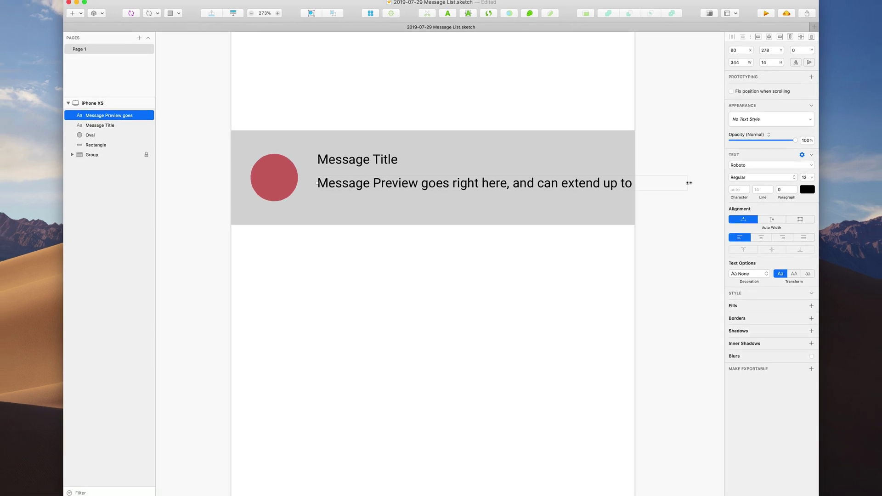
- Move the message title down to Y 266, just above the preview, and set the font of both texts to SF Pro Text
click(353, 166)
drag(353, 166, 353, 176)
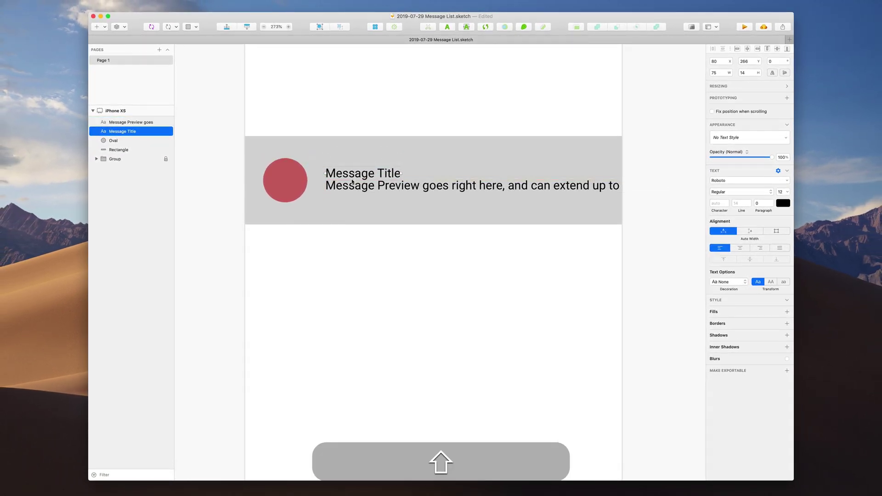
shift+click(353, 186)
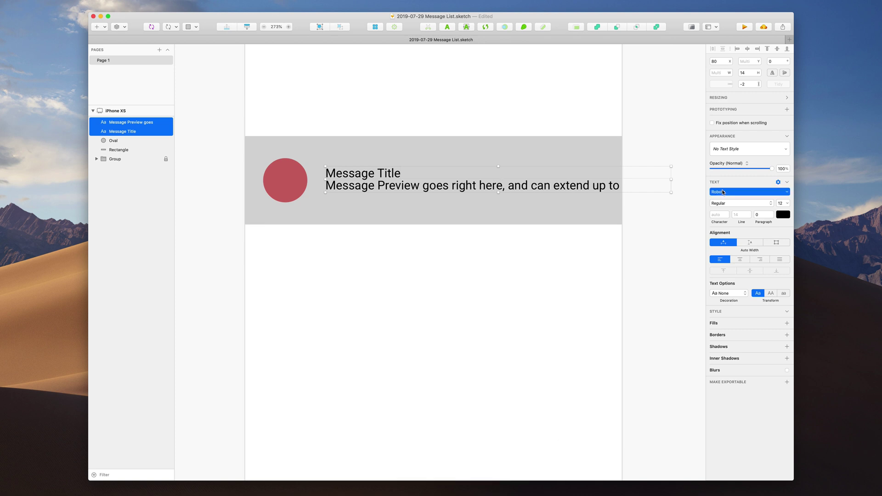
click(723, 193)
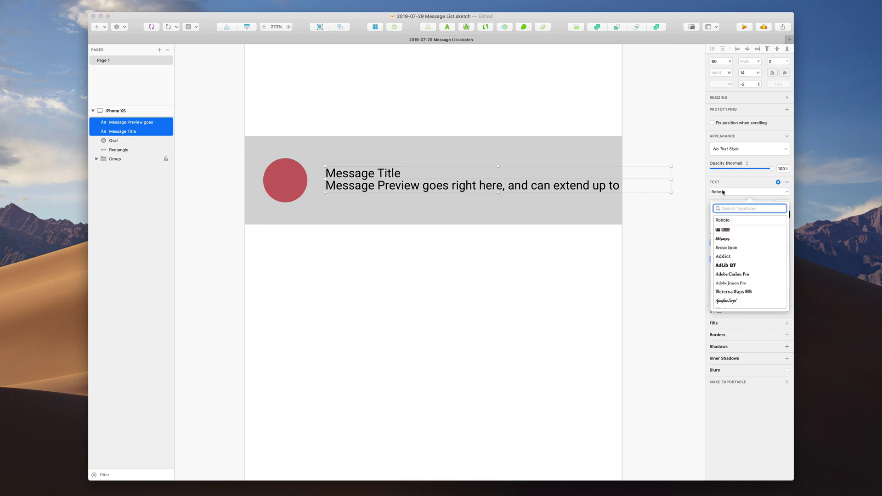
text(sf pro)
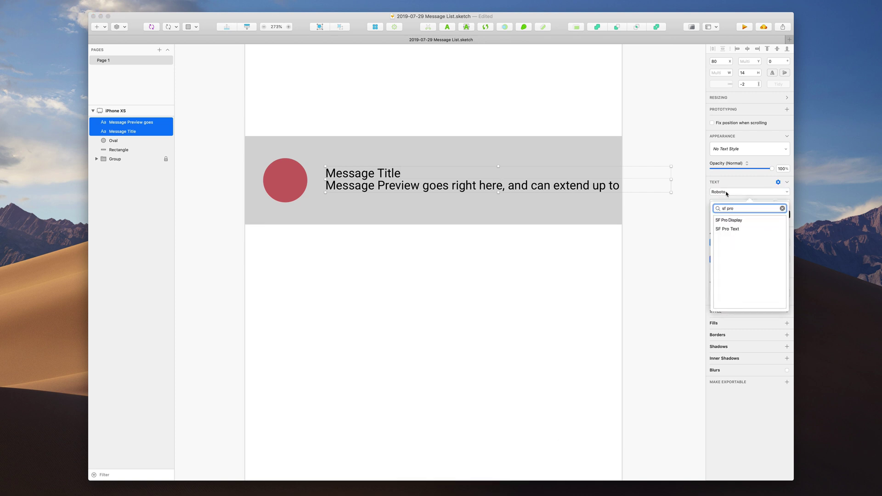
click(732, 231)
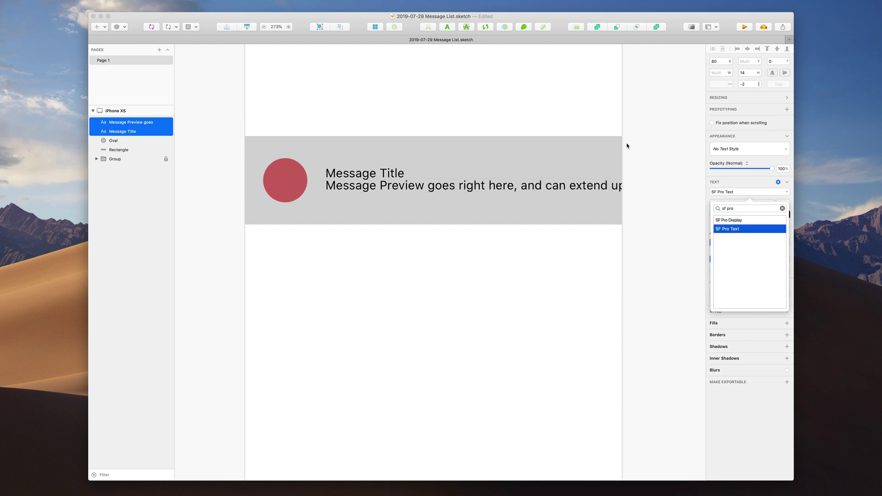
click(643, 144)
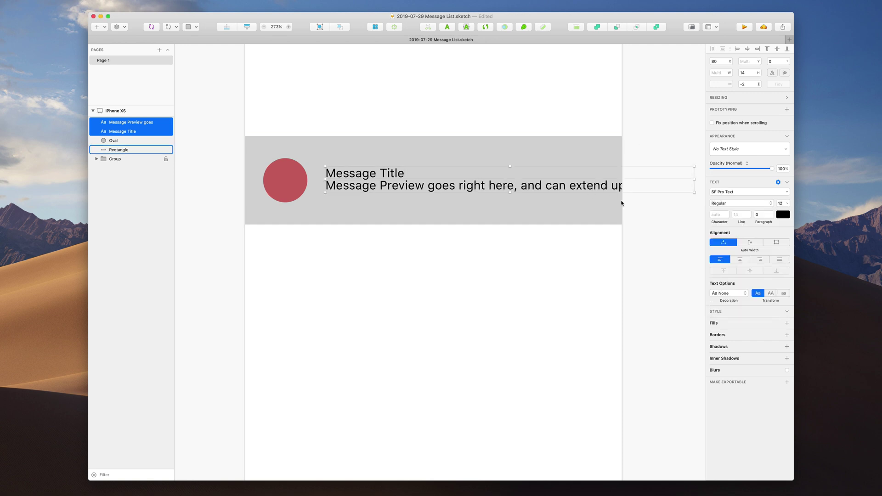
click(410, 123)
- Set the message title to Bold weight and font size 14
click(375, 173)
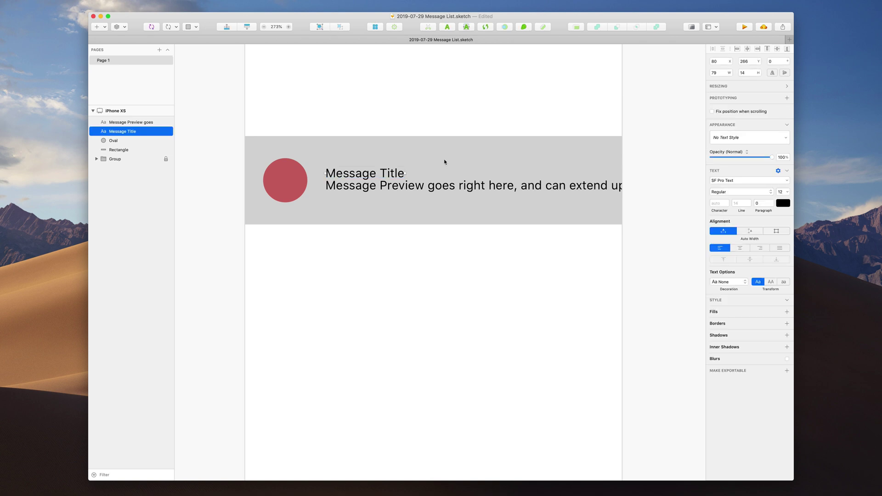
click(712, 193)
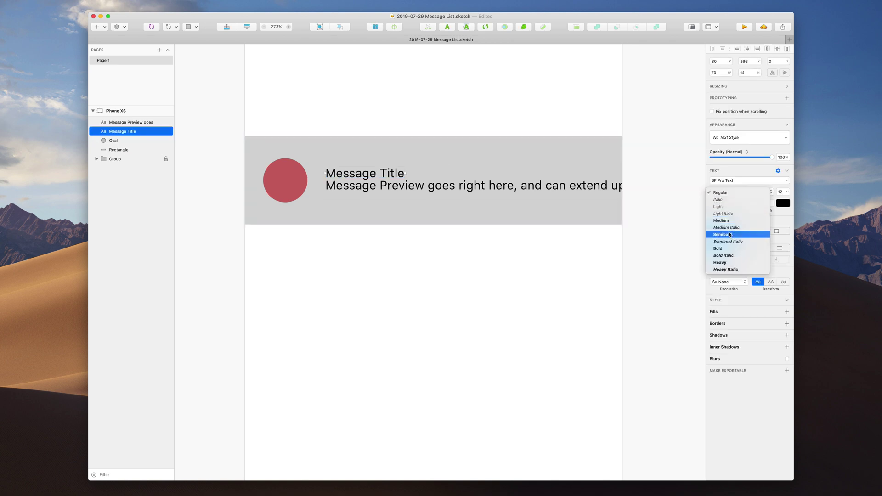
click(732, 249)
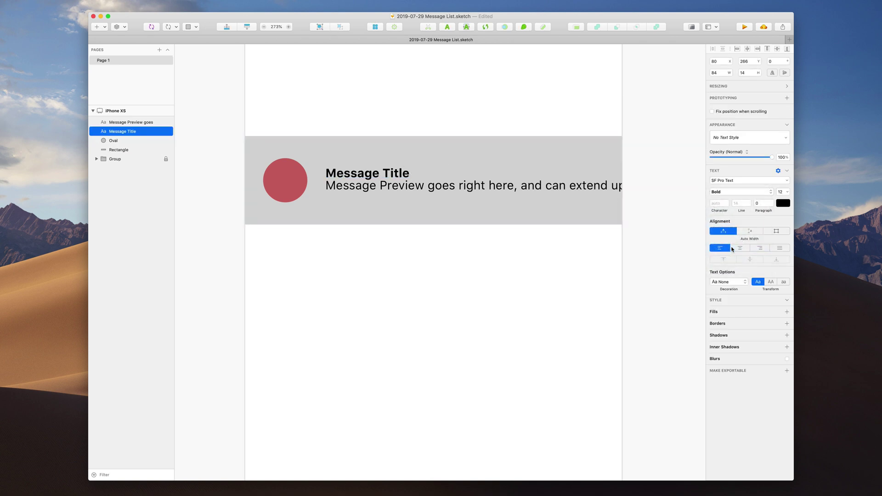
click(509, 125)
click(480, 186)
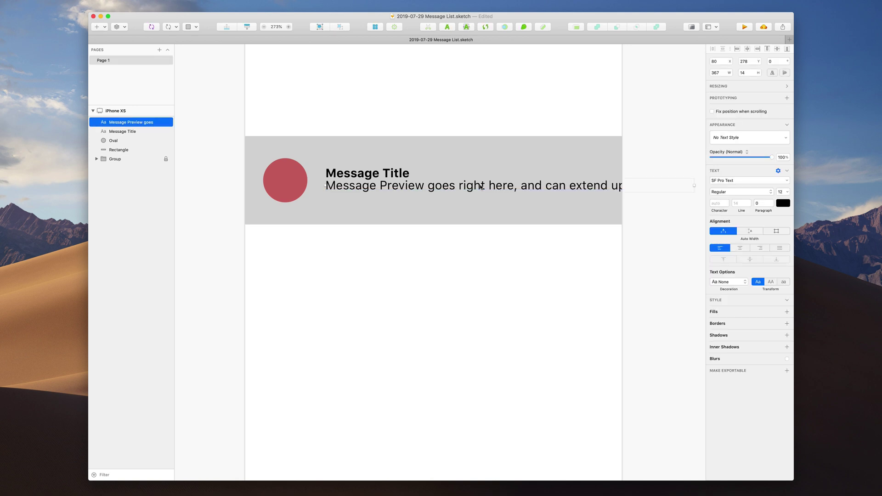
click(404, 178)
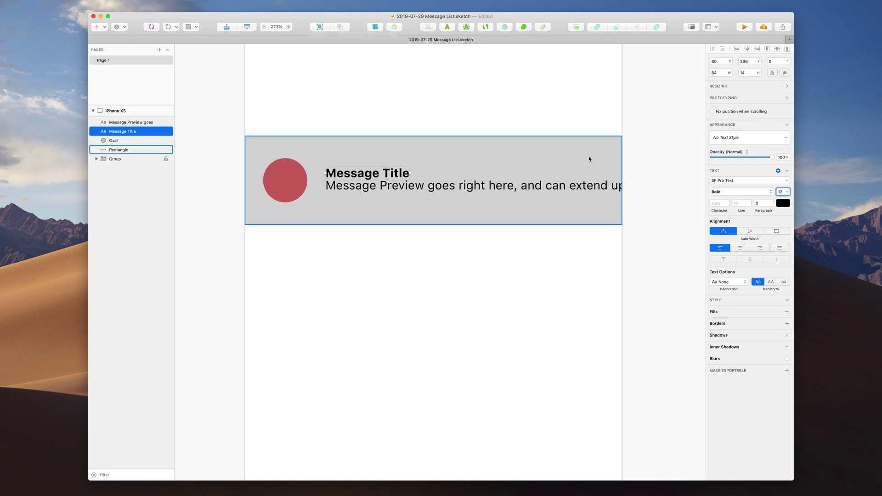
key(Up)
key(Up)
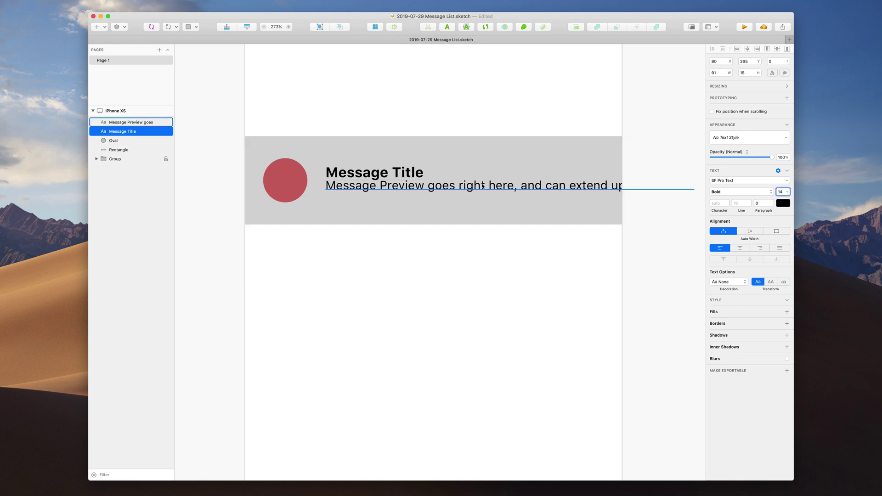
- Set the message preview text's font size to 13
click(483, 185)
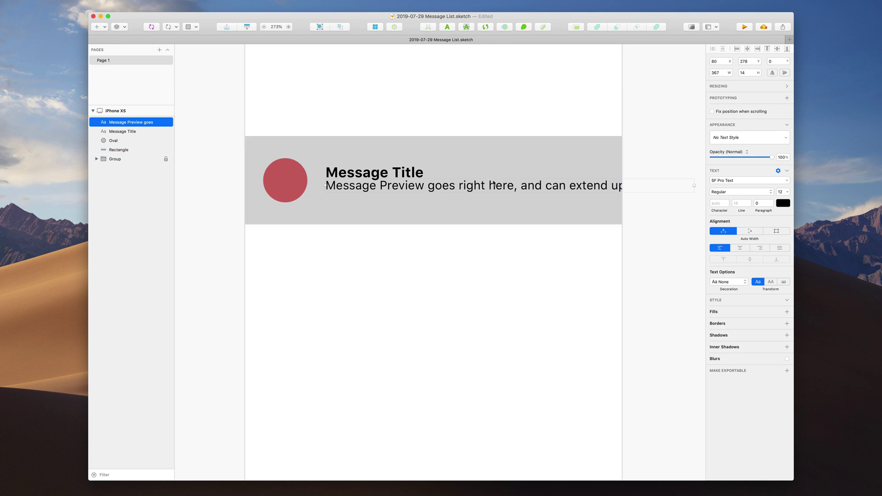
click(771, 193)
click(774, 193)
click(574, 150)
click(583, 130)
click(432, 188)
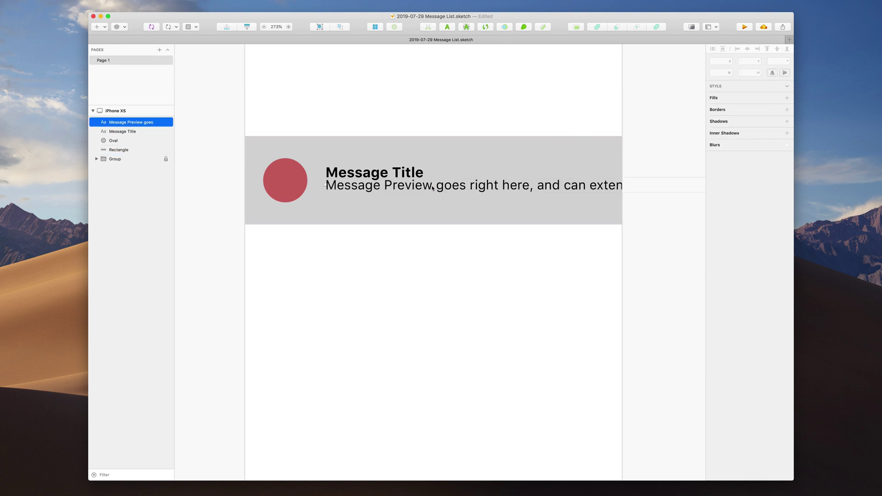
- Move the preview text down to about Y 282 to leave a small gap under the title
key(shift+Down)
key(Up)
key(Up)
key(Up)
key(Up)
key(Up)
key(Up)
- Move the title and preview together up and left, aligning the title's top with the circle's top
shift+click(398, 173)
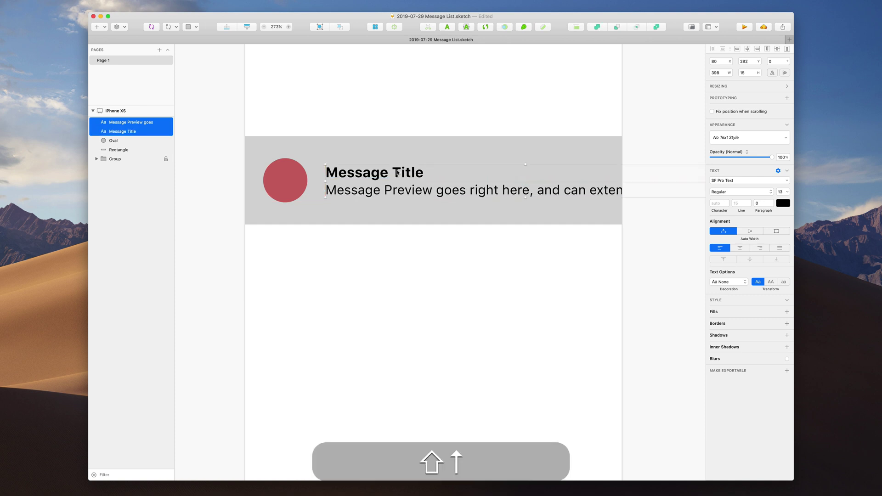
drag(398, 173, 384, 165)
drag(391, 165, 390, 165)
- Place the circle against the row's left edge and shift it inward to X 20
shift+click(288, 185)
click(288, 185)
drag(288, 185, 269, 184)
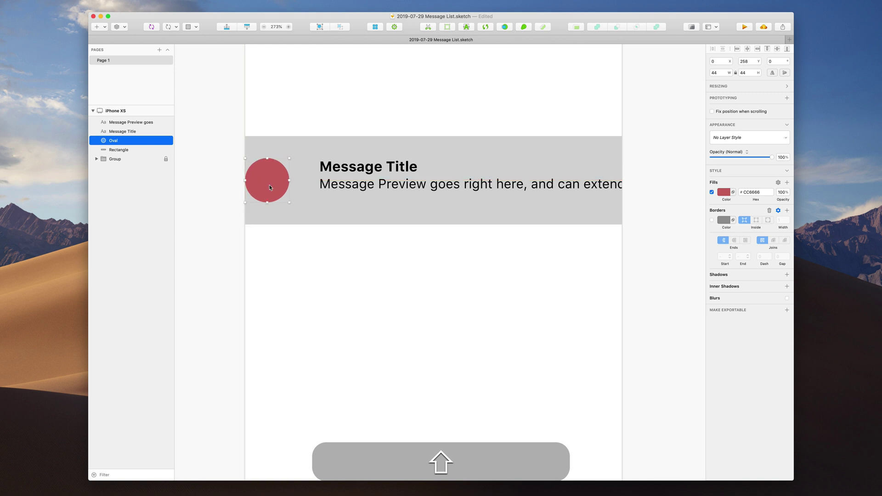
key(shift+Right)
key(shift+Right)
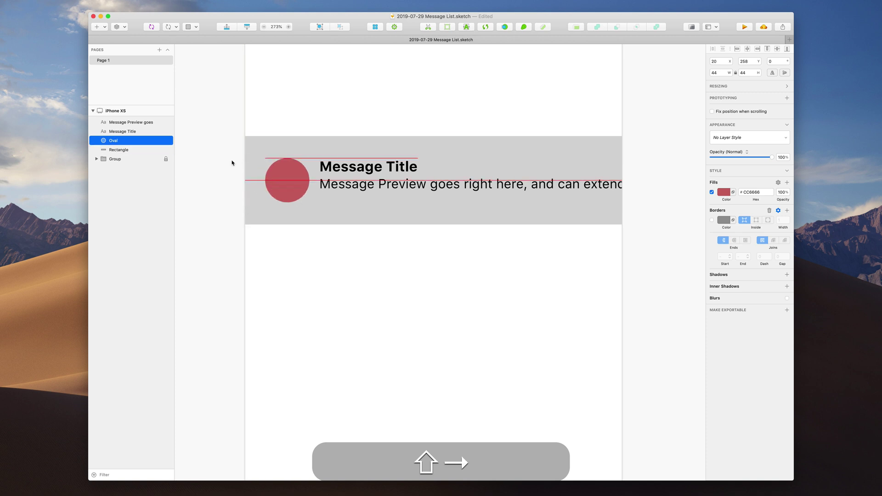
- Place the circle at the row's left edge and shift it inward to X 24, keeping Y 258
drag(282, 178, 269, 180)
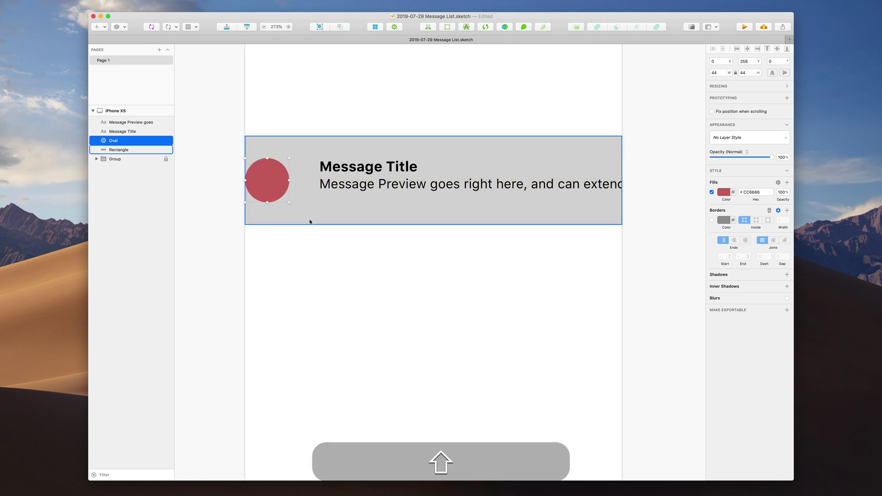
key(shift+Right)
key(shift+Right)
key(Right)
key(Right)
key(Right)
key(Right)
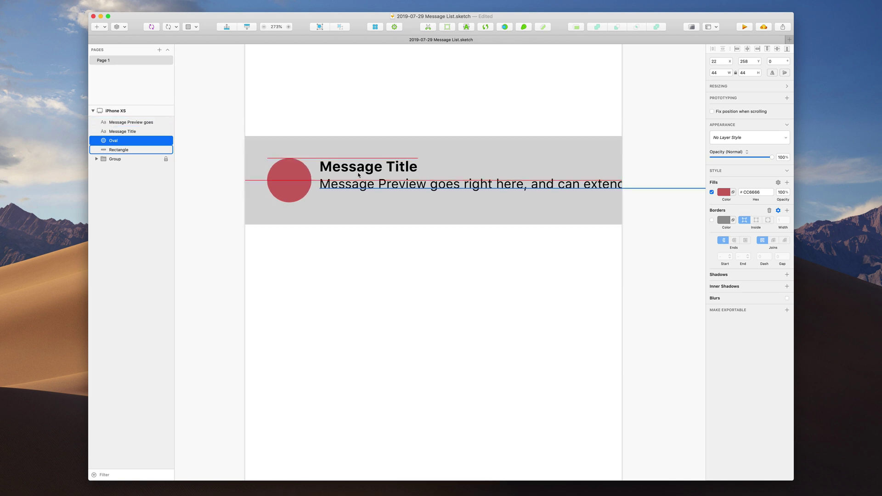
- Place the title and preview flush against the circle's right edge at X 68, vertically centered on the circle
click(360, 174)
shift+click(360, 184)
drag(360, 184, 354, 190)
key(Up)
key(Up)
key(Up)
key(Right)
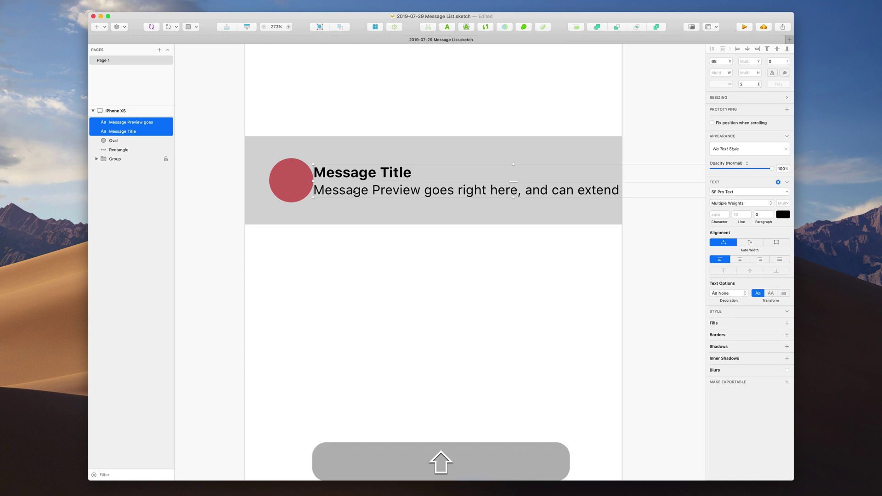
- Shift the title and preview 24 px away from the circle to X 92
key(shift+Right)
key(shift+Right)
key(Right)
key(Right)
key(Right)
key(Right)
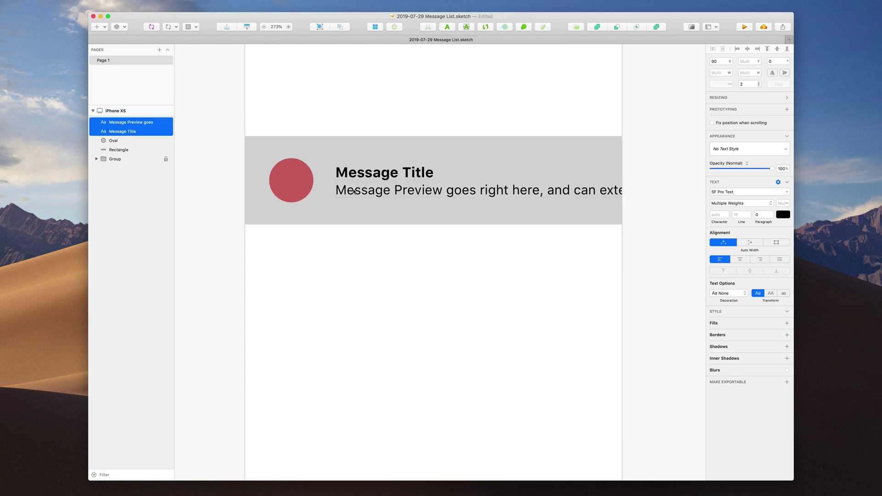
scroll(354, 192, down, 5)
scroll(354, 191, up, 5)
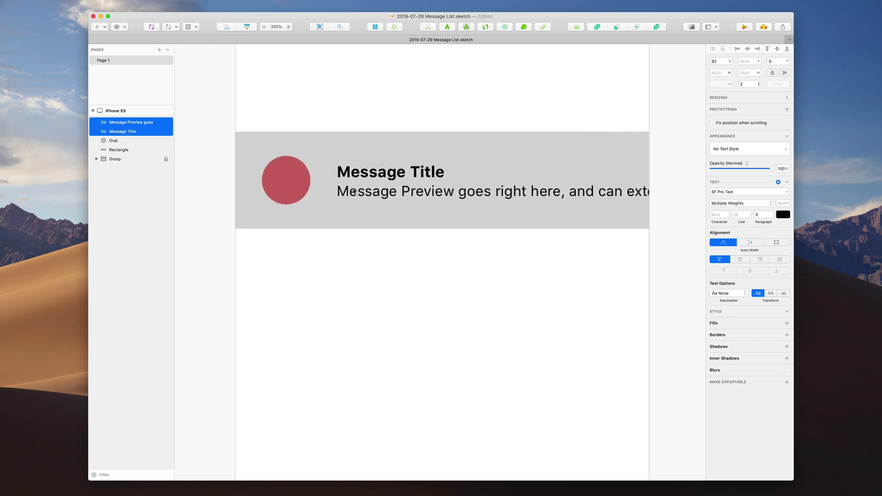
- Widen the message title's text box to the row's right edge, making it 283 wide
click(465, 90)
click(415, 173)
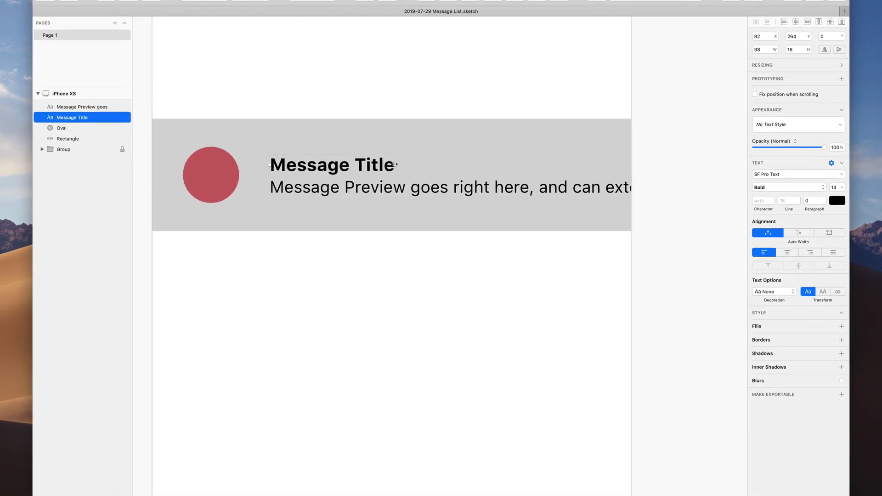
scroll(390, 164, right, 3)
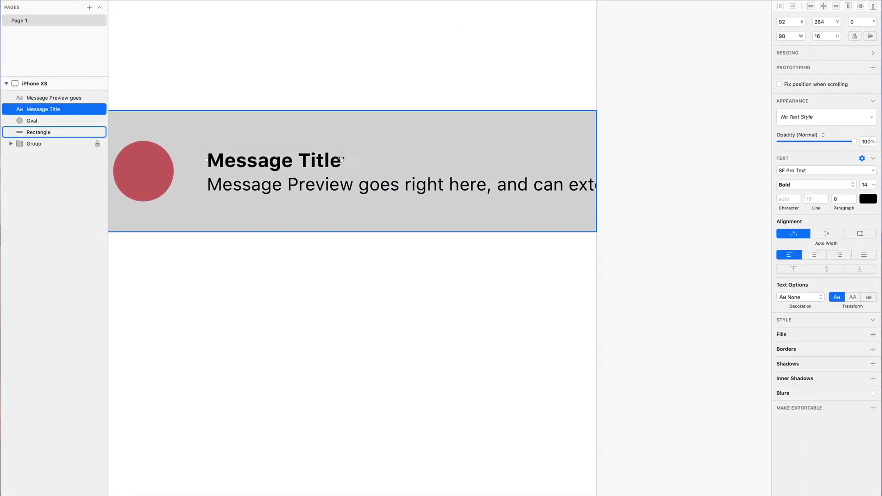
drag(342, 160, 596, 160)
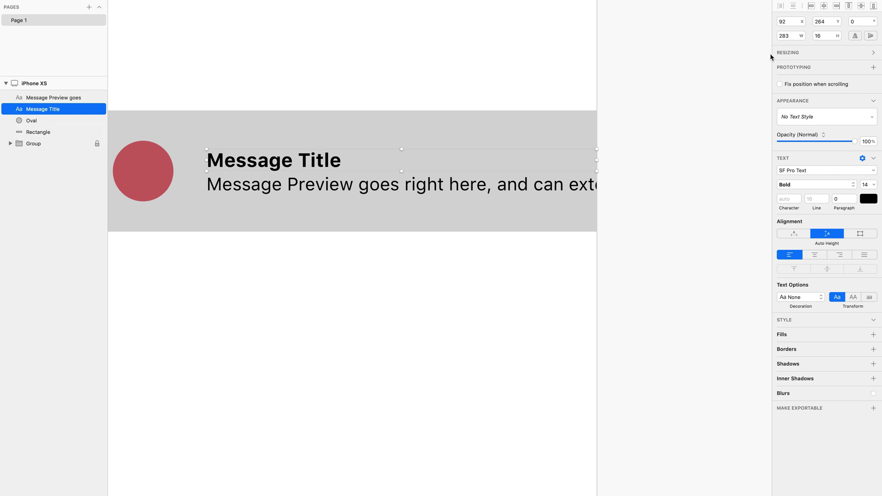
- Set the message title's width to 259 and apply the same width to the message preview text
click(790, 37)
key(super+c)
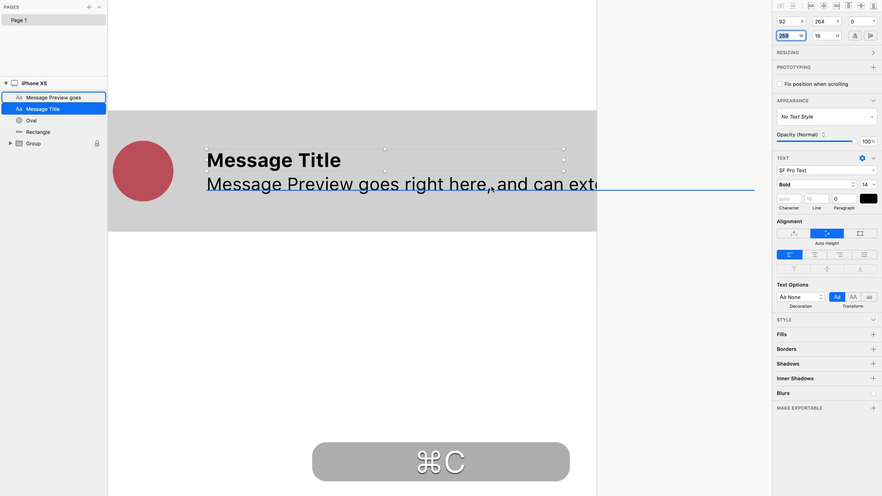
click(494, 190)
click(789, 36)
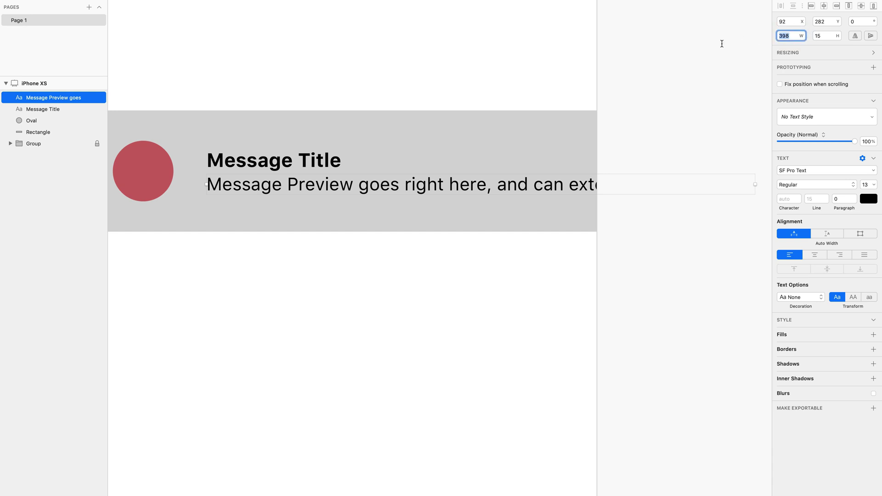
key(super+v)
key(super+Return)
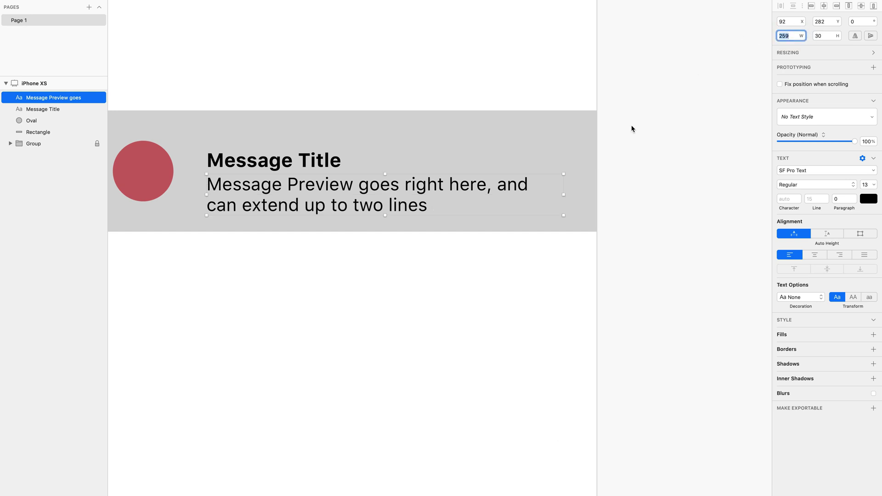
- Set the vertical spacing between the message title and preview to 4, after trying 6
shift+click(536, 153)
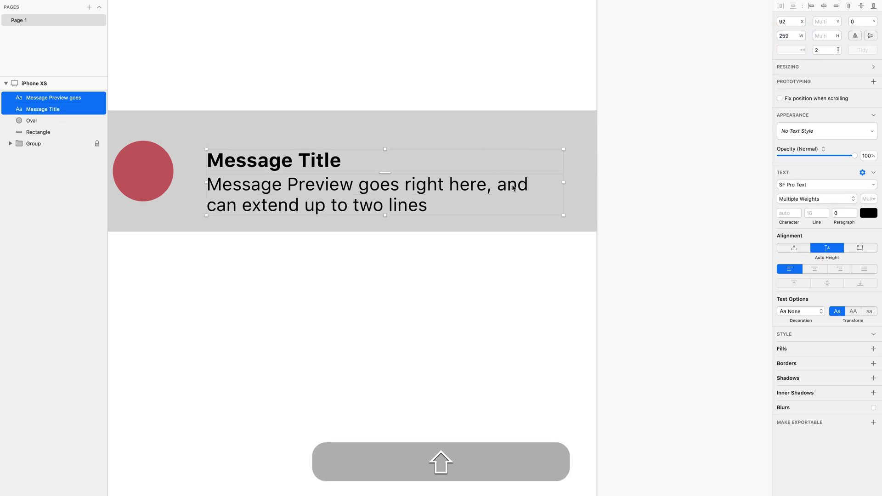
scroll(509, 170, left, 3)
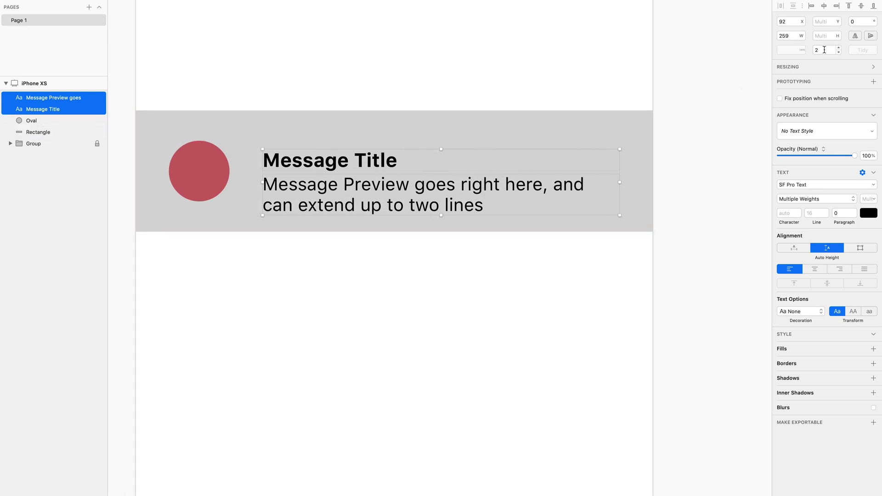
click(825, 49)
text(6)
key(Return)
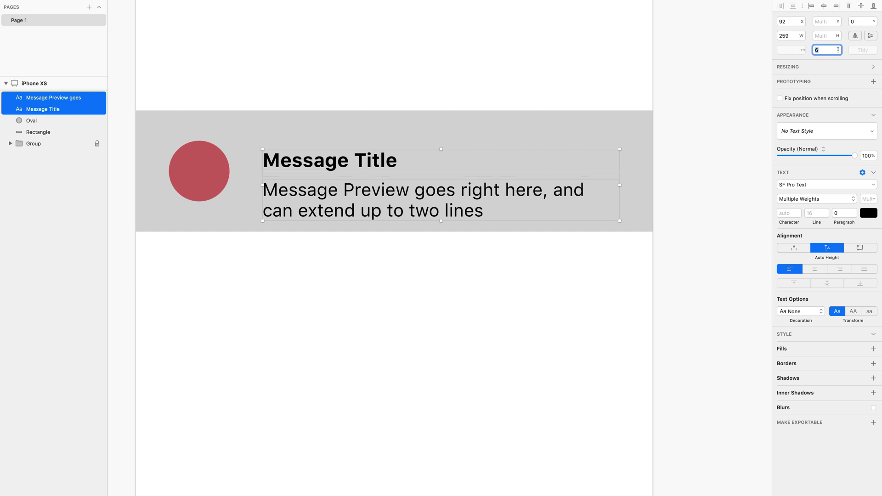
text(4)
key(Return)
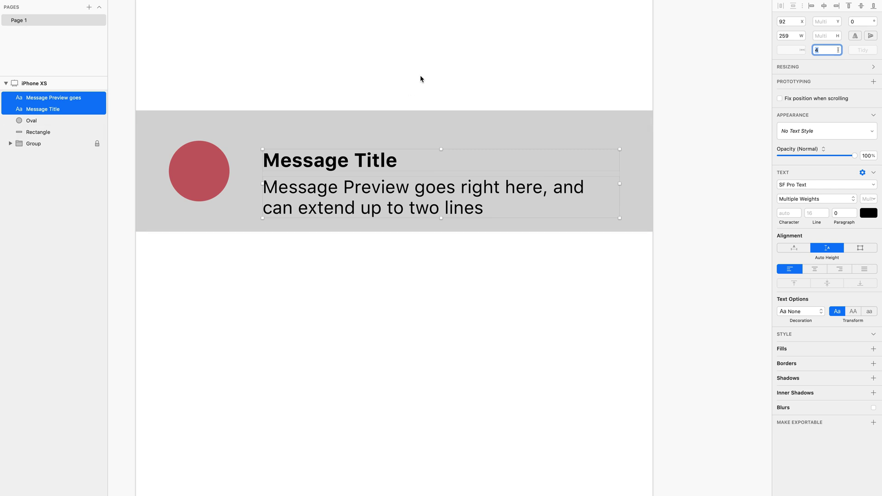
- Group the title and preview, and center the group vertically with the circle and the row's background rectangle
key(super+g)
click(202, 177)
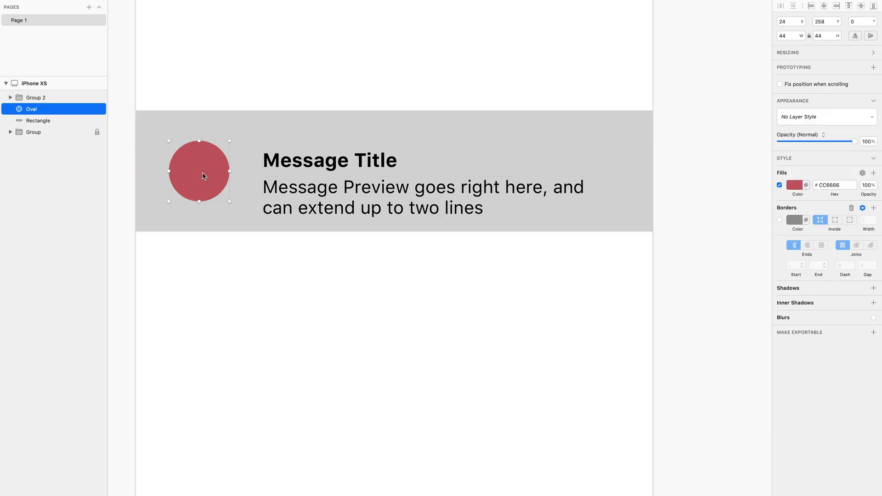
drag(187, 76, 398, 251)
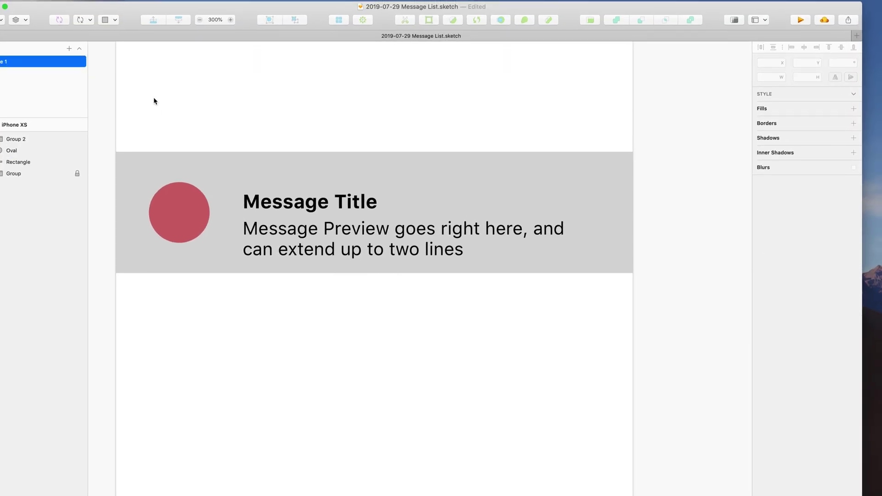
drag(153, 98, 413, 328)
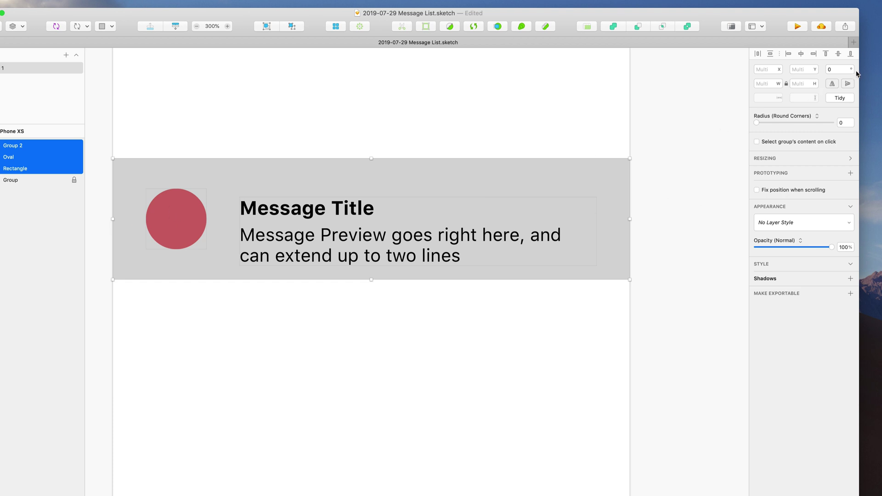
click(839, 54)
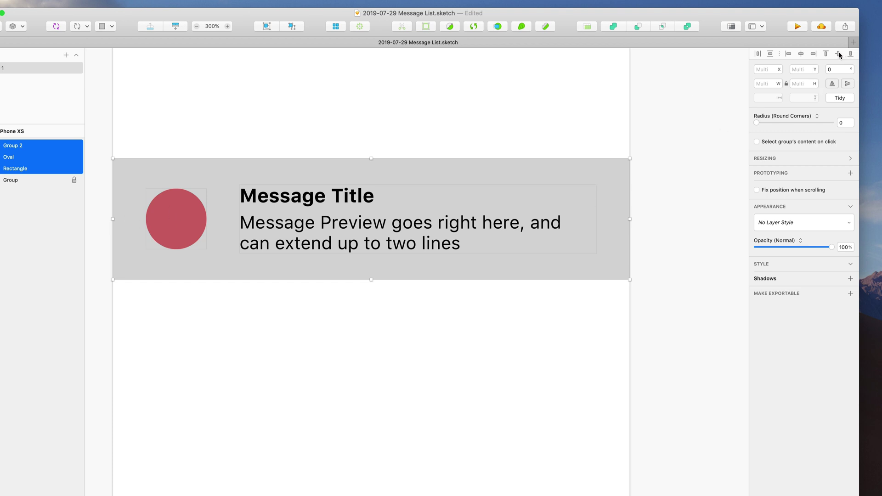
click(469, 129)
- Change the row's background rectangle fill to white, FFFFFF
scroll(468, 129, down, 3)
scroll(468, 129, up, 6)
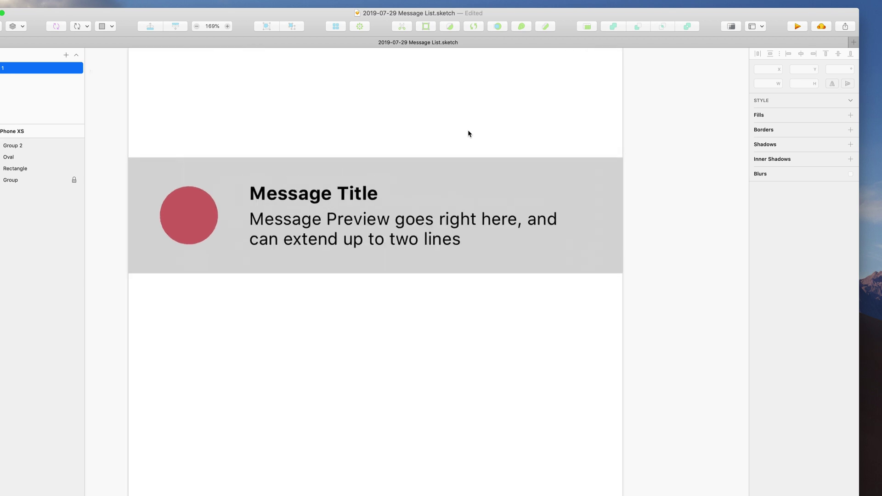
scroll(468, 133, down, 3)
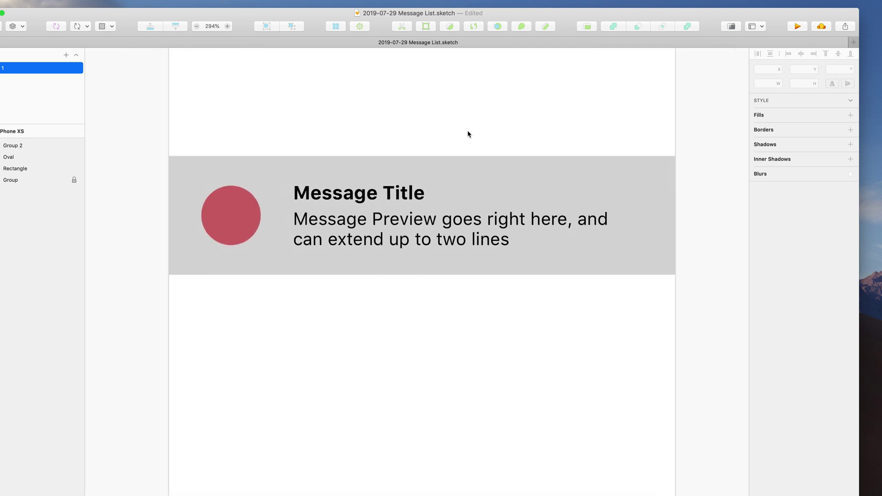
scroll(468, 133, up, 2)
click(514, 178)
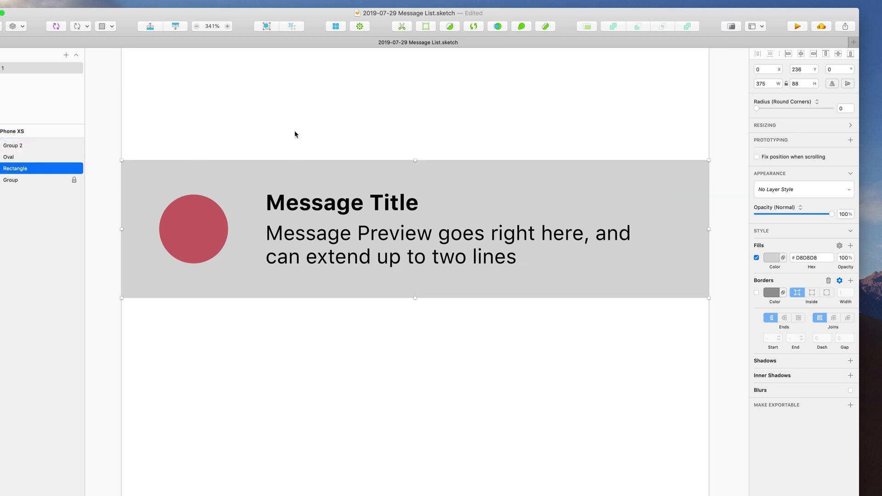
click(773, 258)
drag(766, 318, 742, 297)
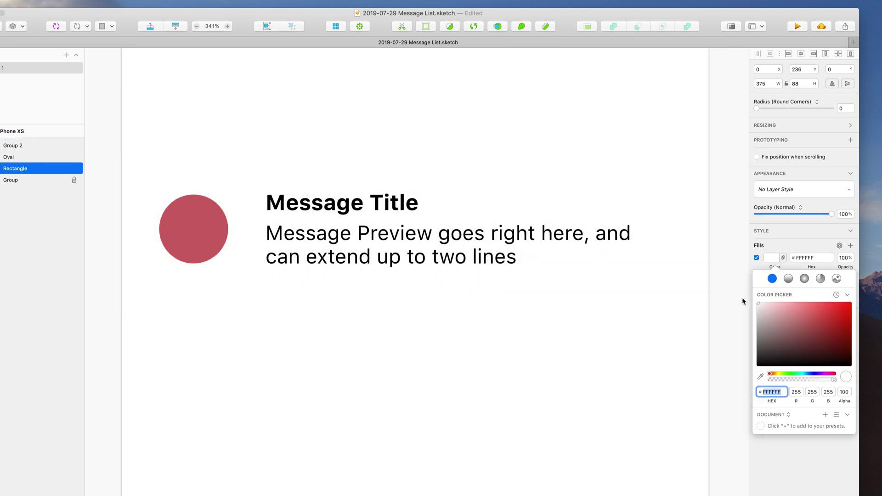
click(640, 110)
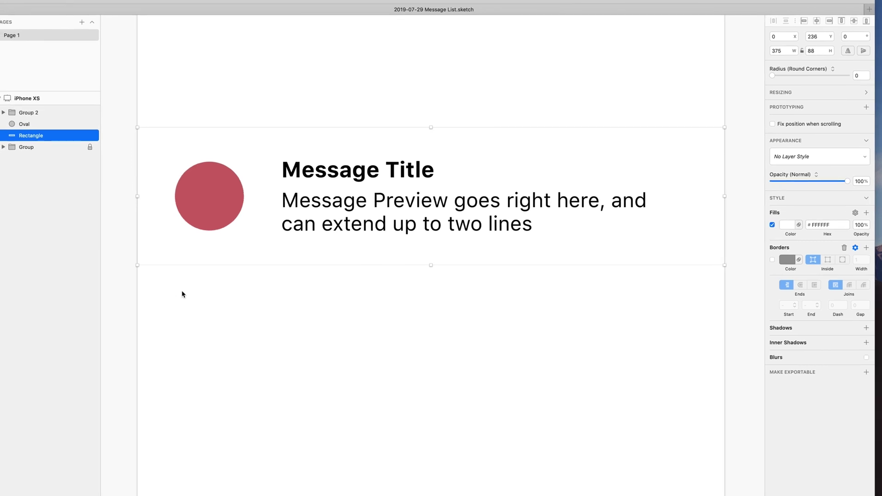
- Duplicate the row's background rectangle directly below it at Y 324 and reduce the copy's height to 1 as a divider
click(179, 265)
click(181, 245)
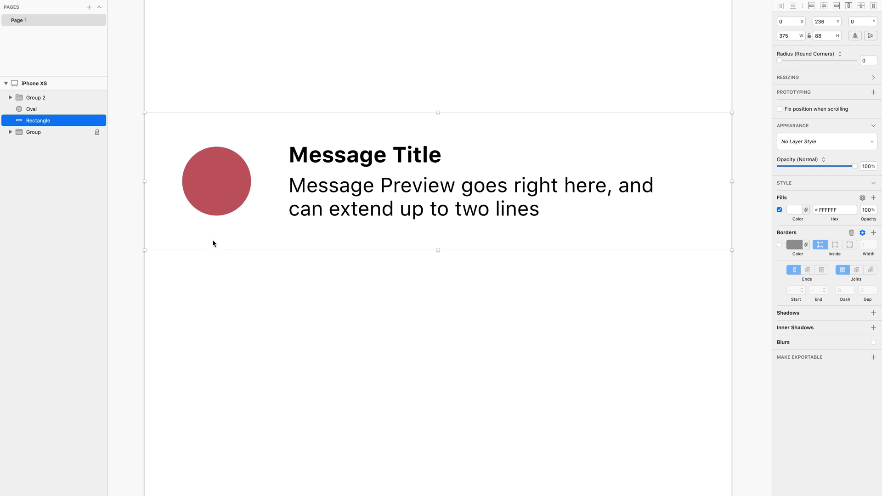
key(super+d)
drag(213, 241, 216, 379)
click(823, 36)
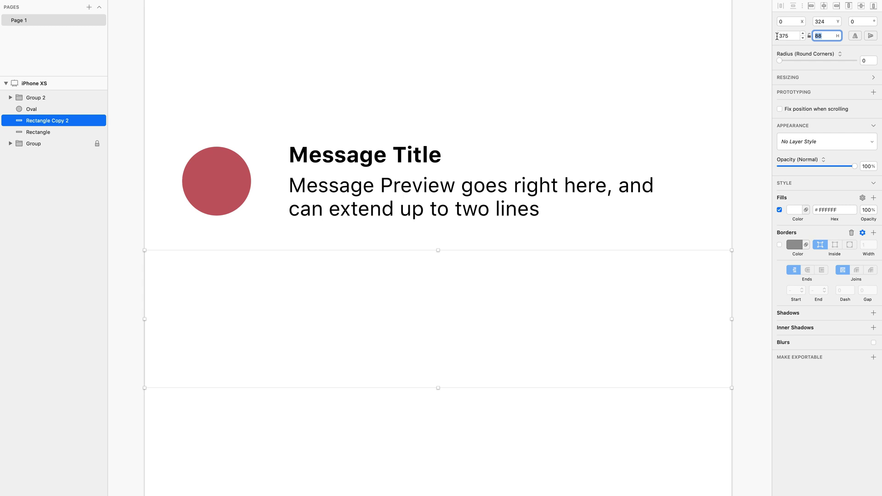
key(Return)
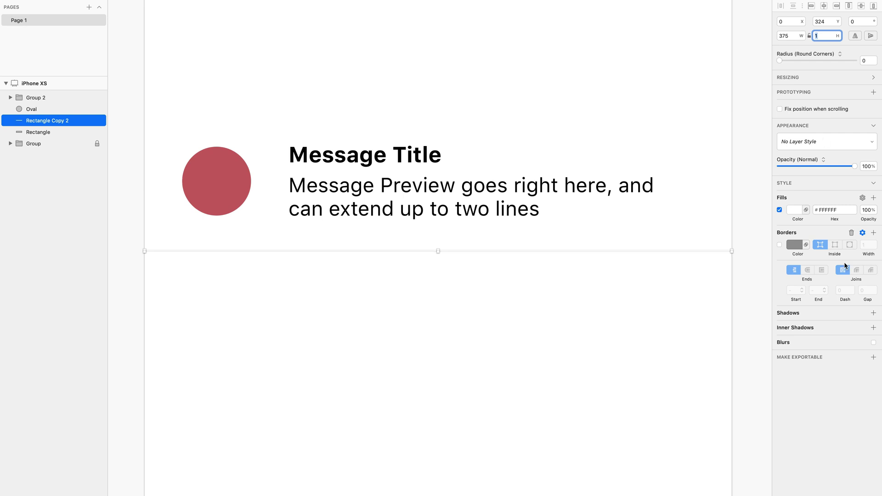
- Fill the 1 px divider with medium gray, A7A7A7
click(799, 211)
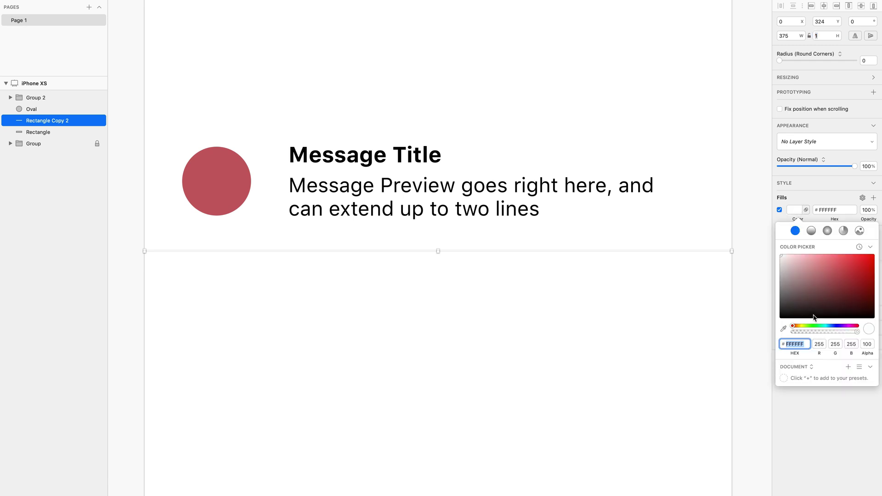
drag(814, 318, 772, 280)
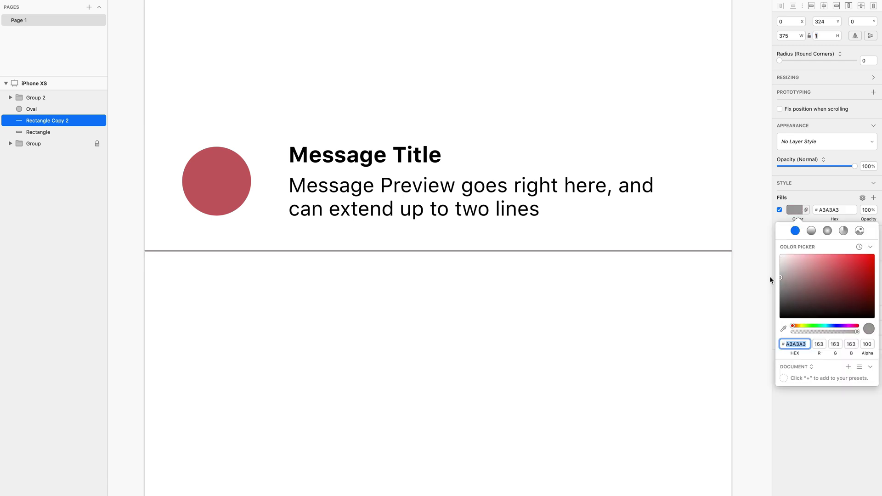
click(660, 321)
scroll(685, 317, up, 2)
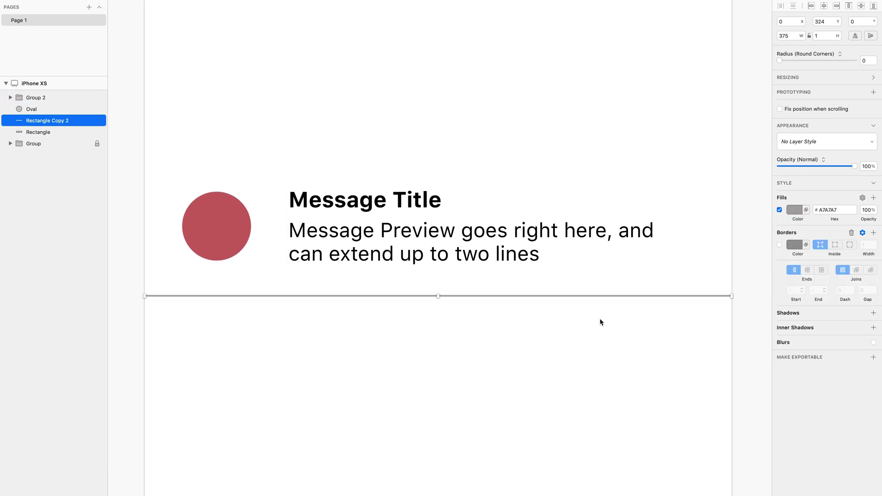
click(277, 125)
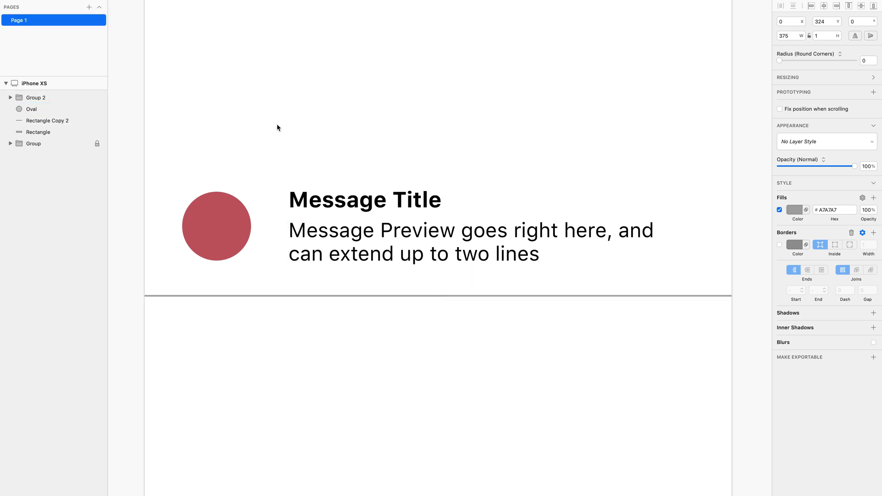
- Select the text group, circle, divider and background rectangle that make up the message row
click(223, 211)
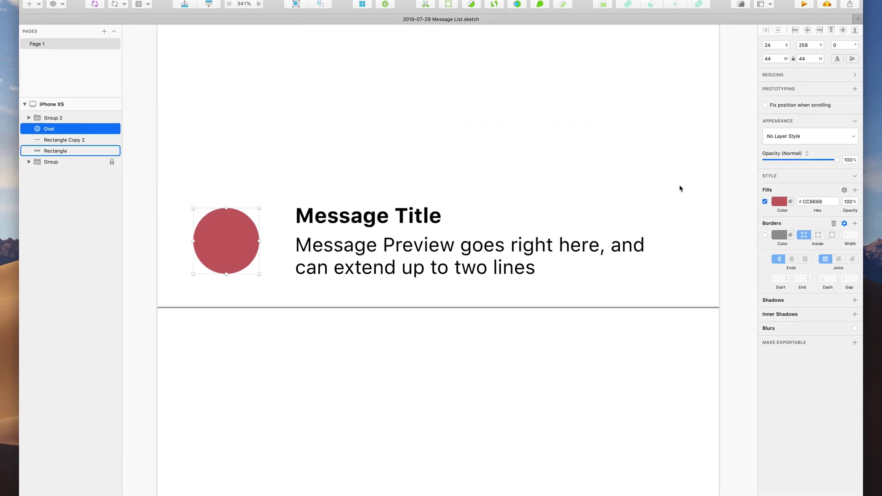
drag(677, 115, 225, 404)
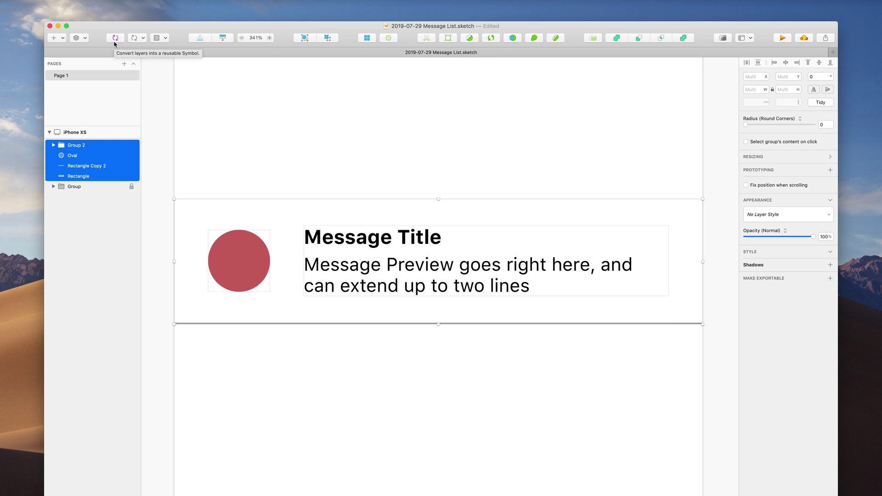
- Look through the toolbar customization options for the Create Symbol command, leaving the toolbar as it is
right_click(282, 45)
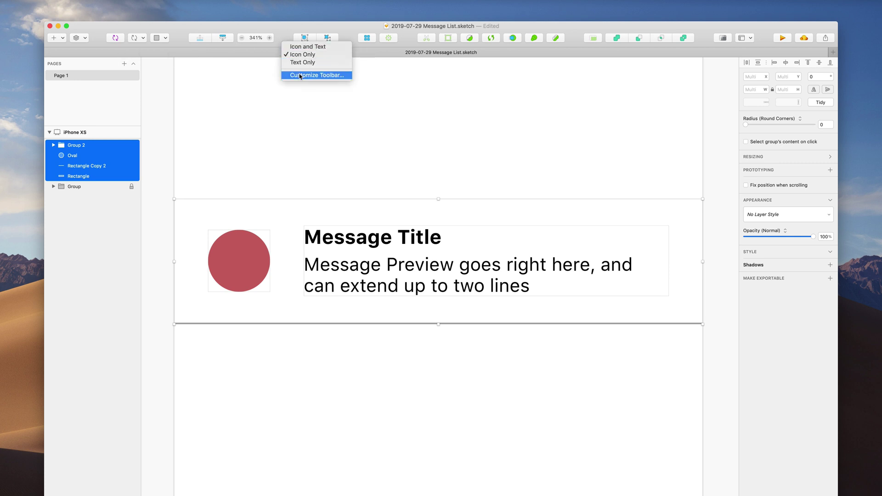
click(284, 29)
right_click(284, 28)
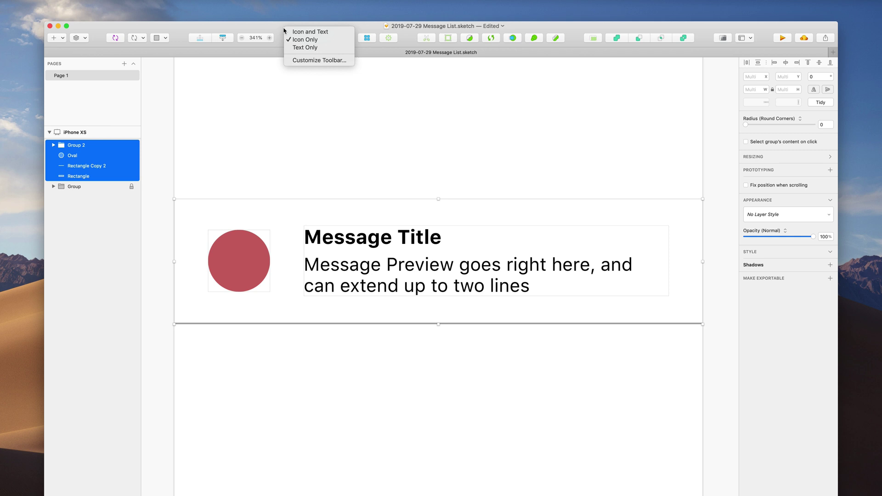
click(301, 61)
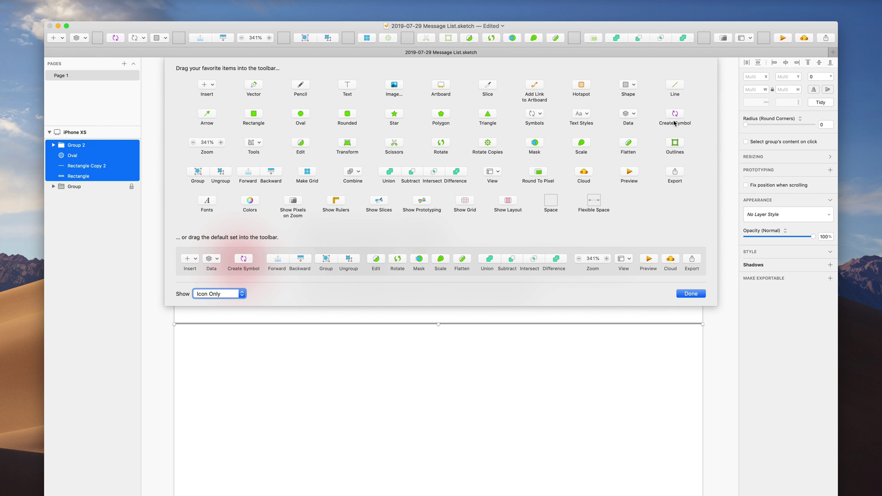
click(690, 294)
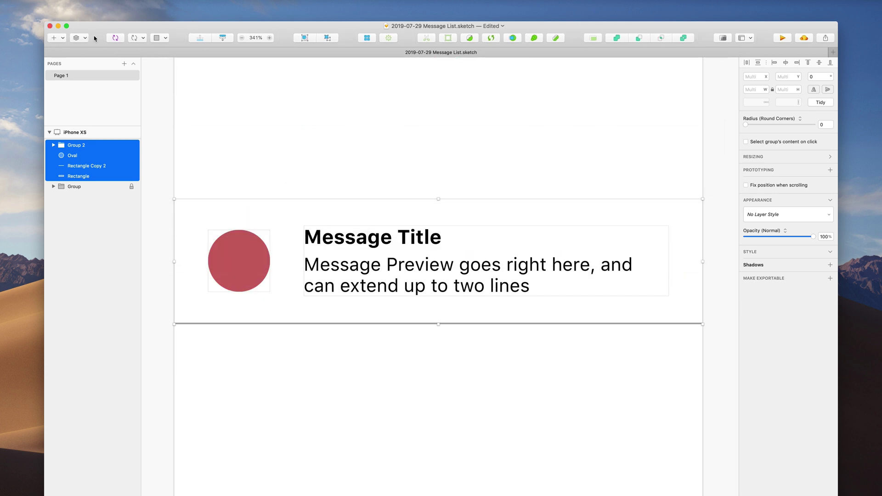
- Convert the selected row layers into a symbol named Message Cell and move it directly beneath the header bar at Y 88
click(112, 38)
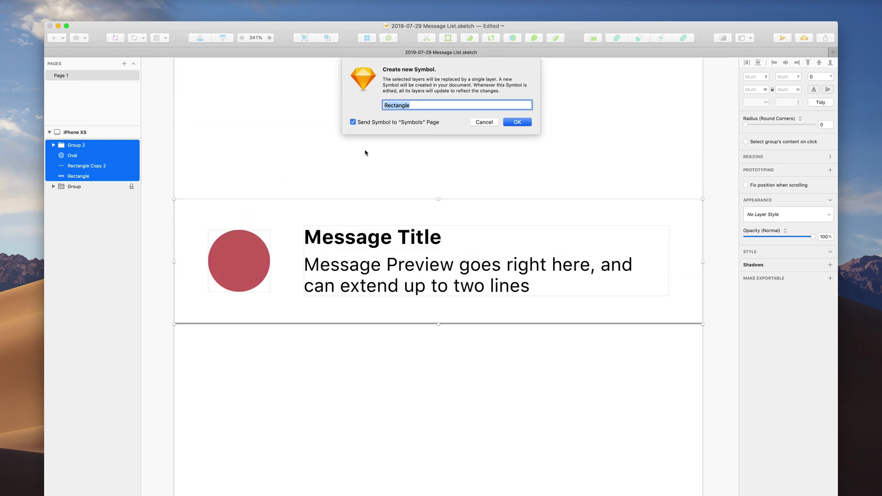
text(Message)
key(Return)
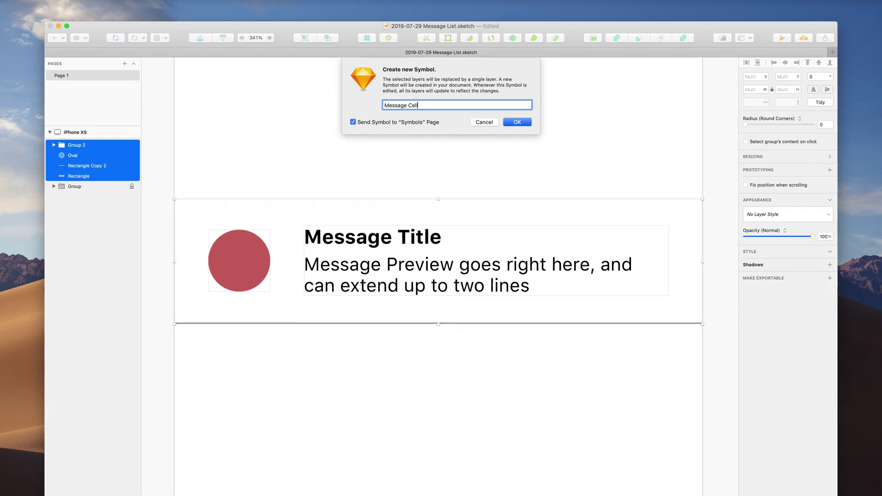
scroll(441, 191, down, 5)
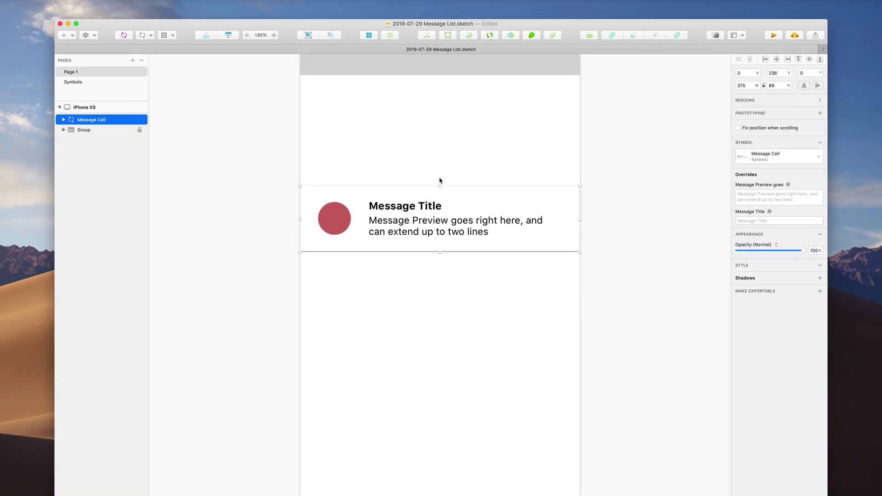
drag(421, 258, 422, 134)
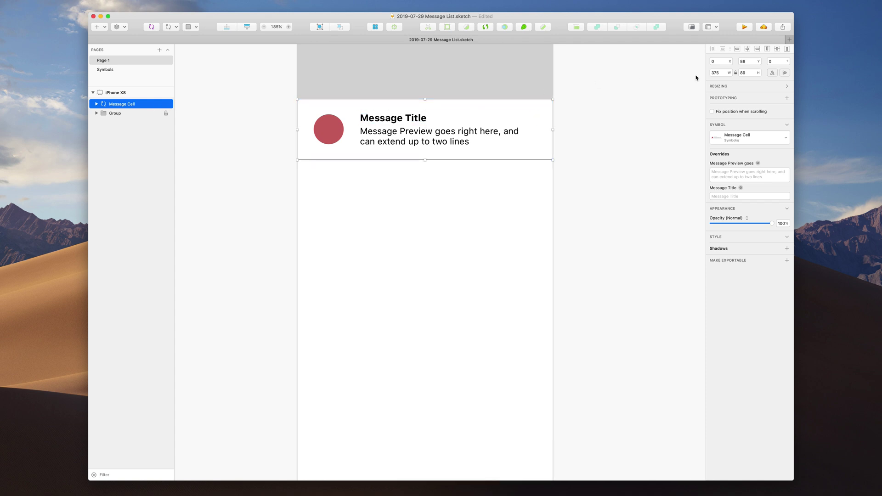
- Duplicate the Message Cell three times down the artboard below the original, with the last copy at Y 376
drag(354, 133, 359, 323)
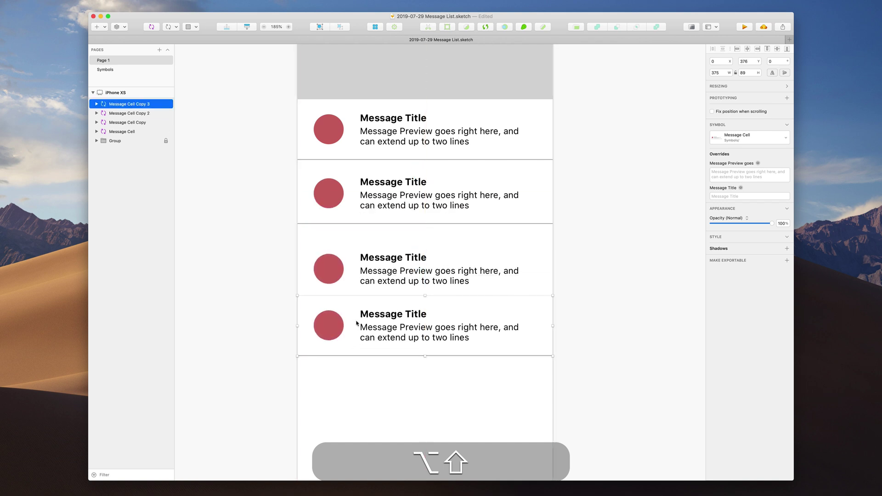
scroll(361, 340, down, 2)
click(362, 346)
scroll(362, 344, down, 1)
scroll(363, 343, down, 3)
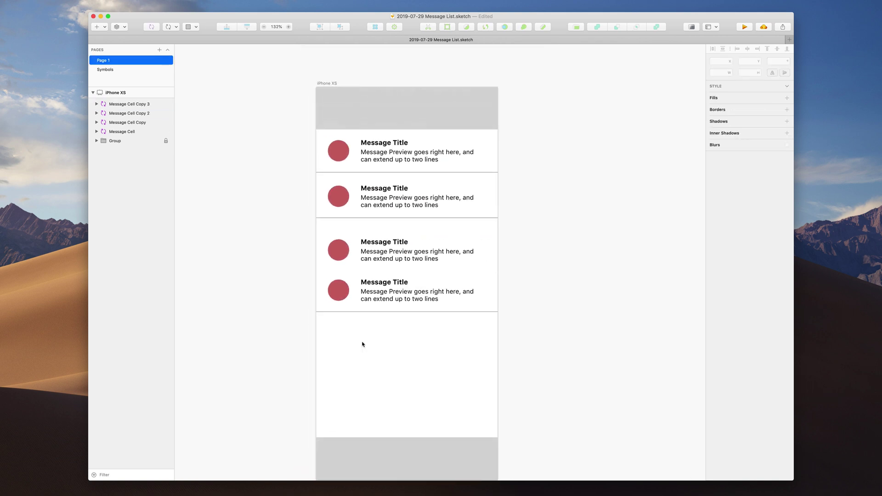
- Snap the third Message Cell under the second row and add four more copies below the fourth, the last at Y 716
drag(394, 239, 394, 232)
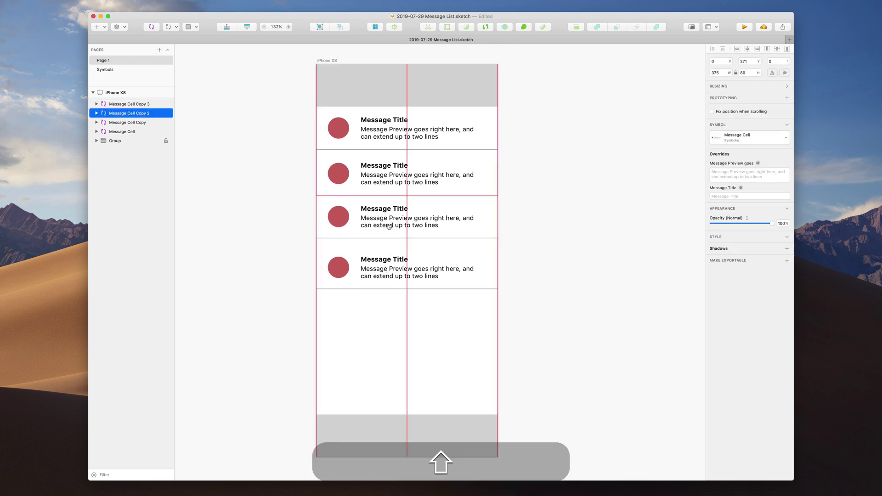
drag(387, 262, 384, 424)
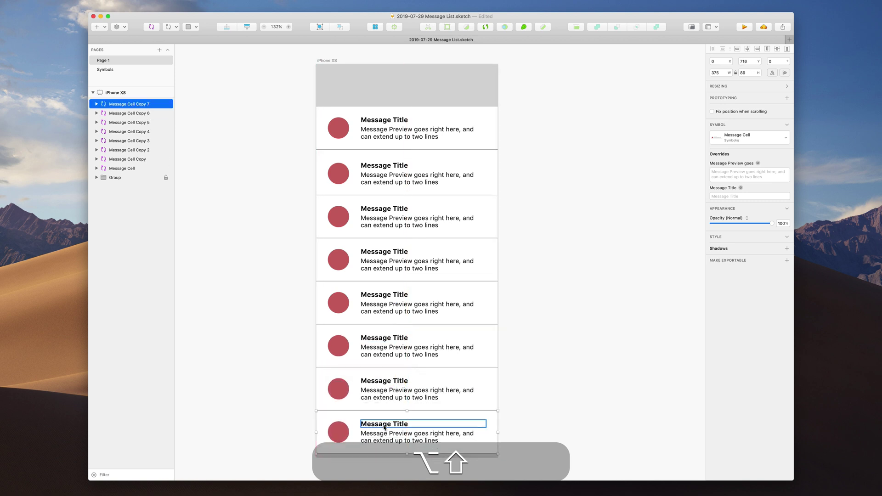
- Select all eight Message Cells and tidy them so the vertical spacing between rows is 0
shift+click(451, 179)
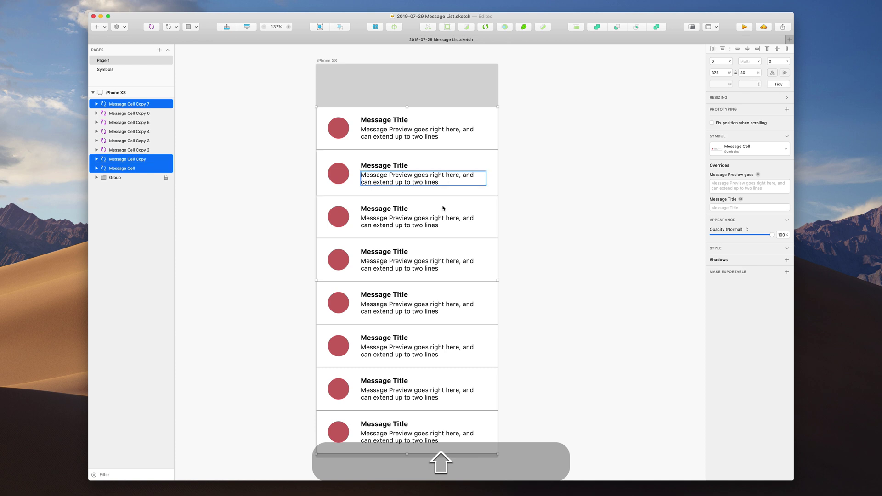
shift+click(444, 220)
shift+click(437, 262)
shift+click(430, 304)
shift+click(423, 345)
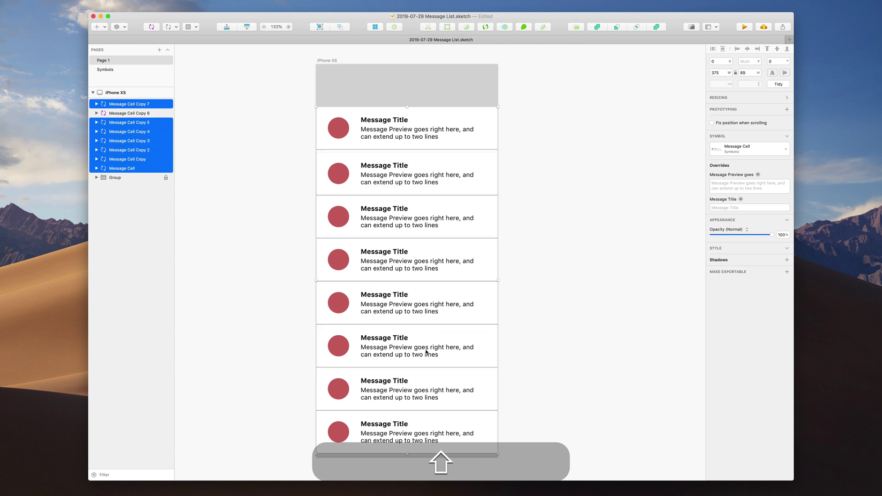
shift+click(419, 389)
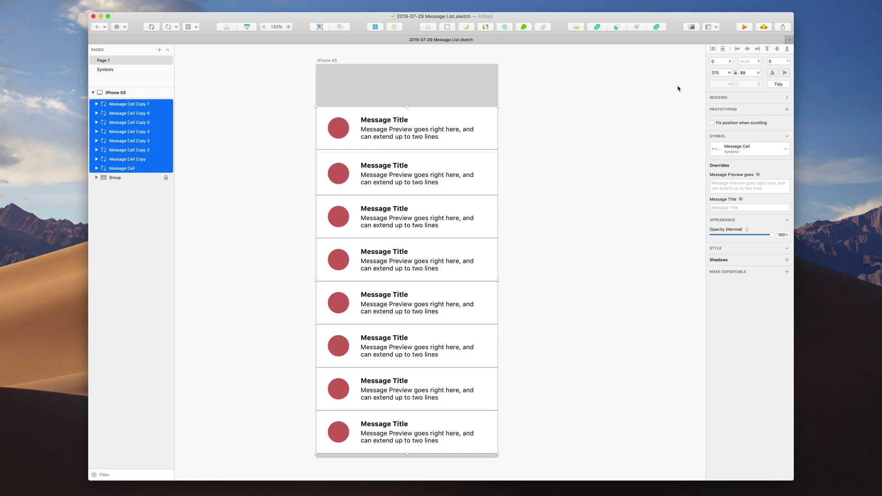
click(778, 85)
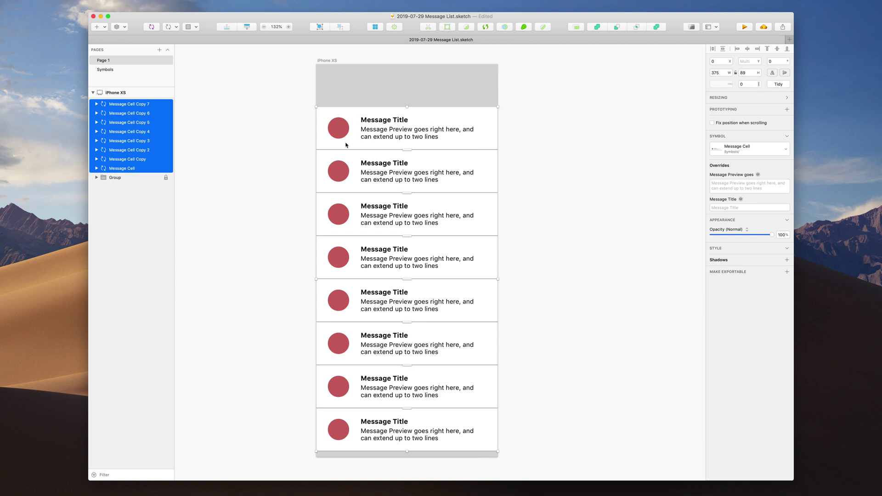
- Place the Message Cells behind the header and footer group in the layer order, with the first row directly beneath the header at Y 88
drag(399, 135, 399, 117)
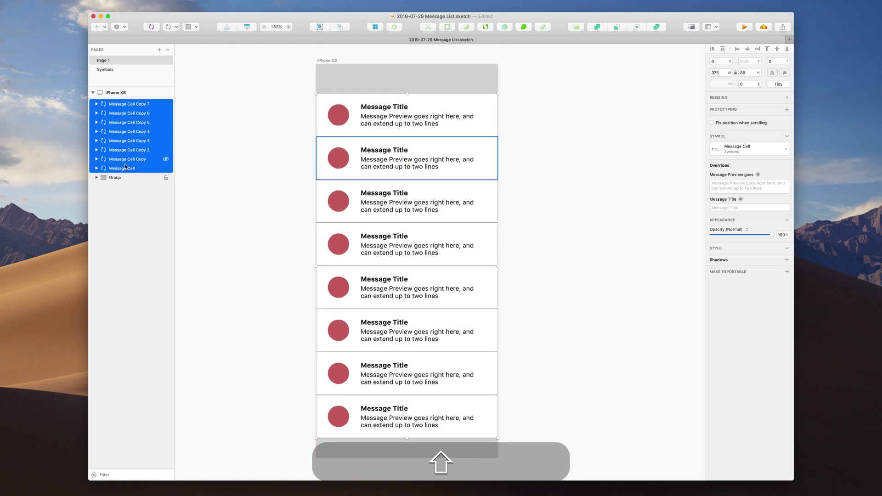
drag(125, 171, 128, 183)
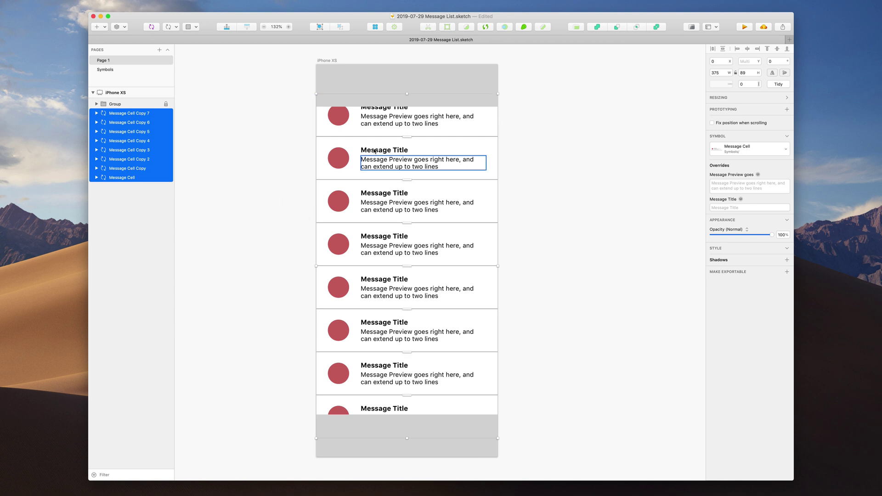
drag(346, 171, 363, 179)
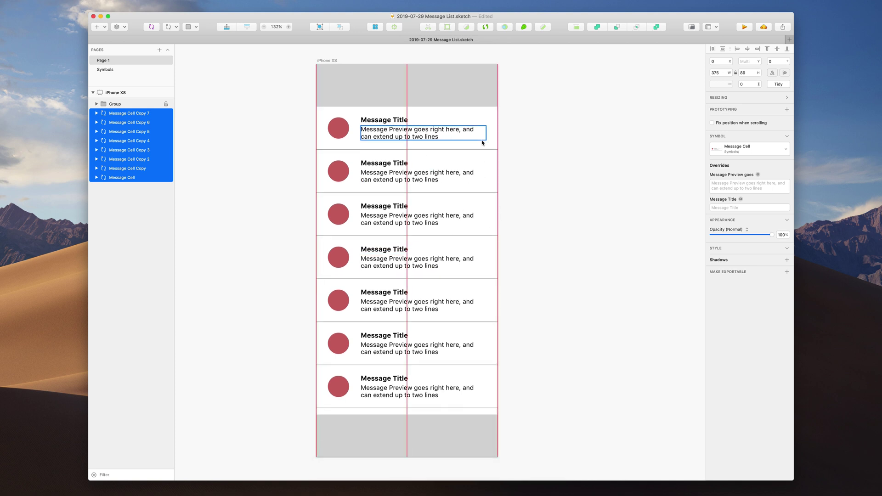
click(569, 279)
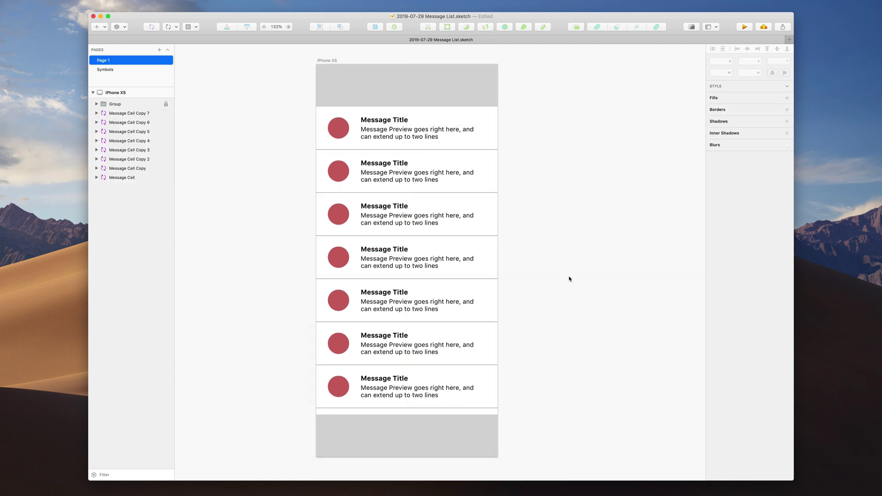
- Inspect the last Message Cell and the editable preview text of the first and third rows
click(432, 416)
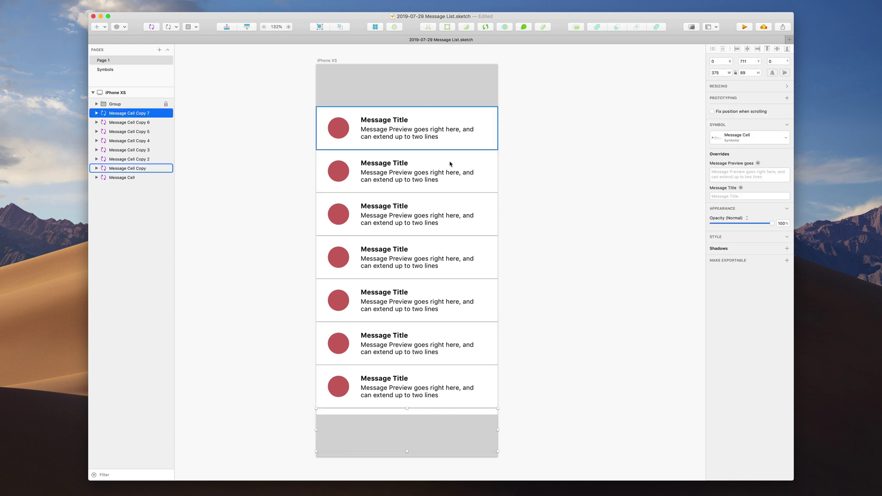
double_click(433, 131)
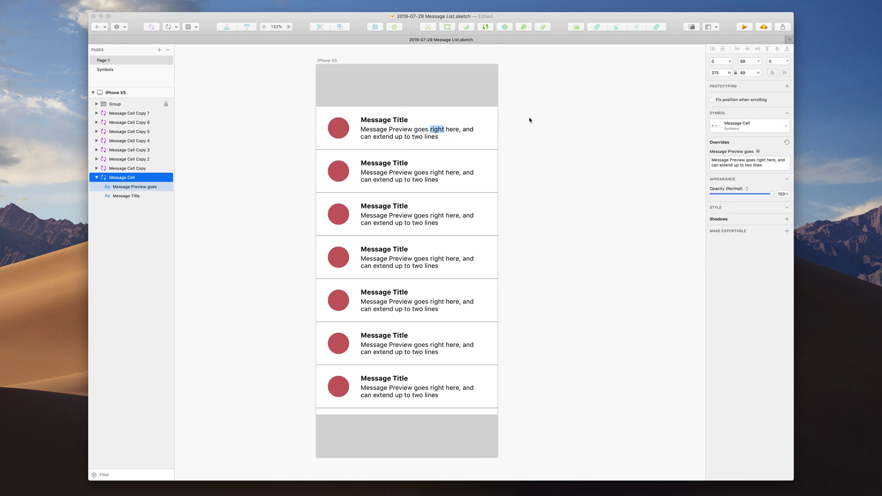
key(Escape)
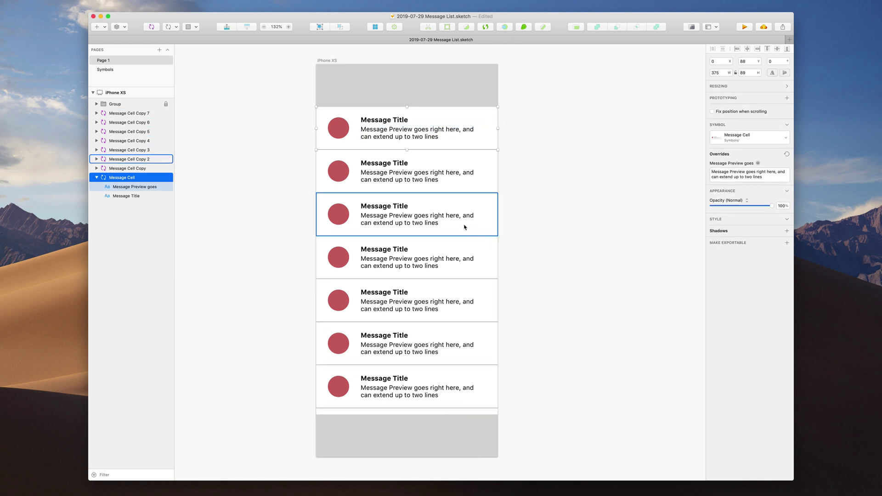
click(508, 134)
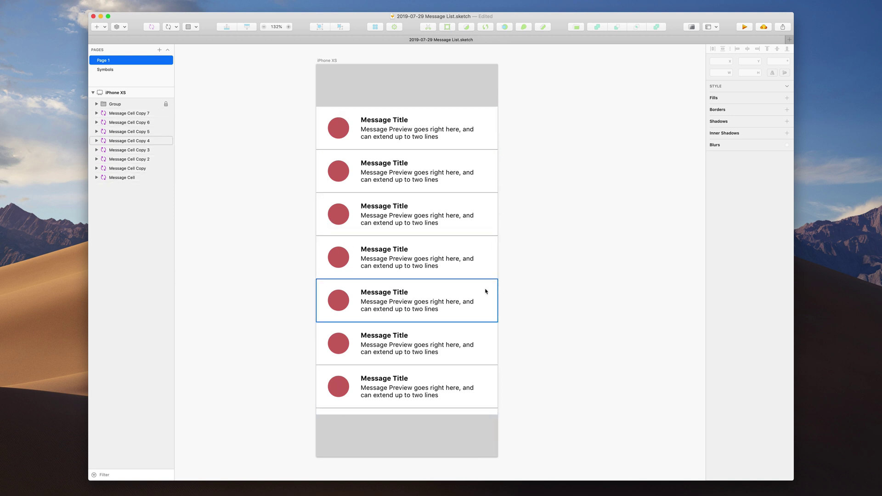
double_click(484, 215)
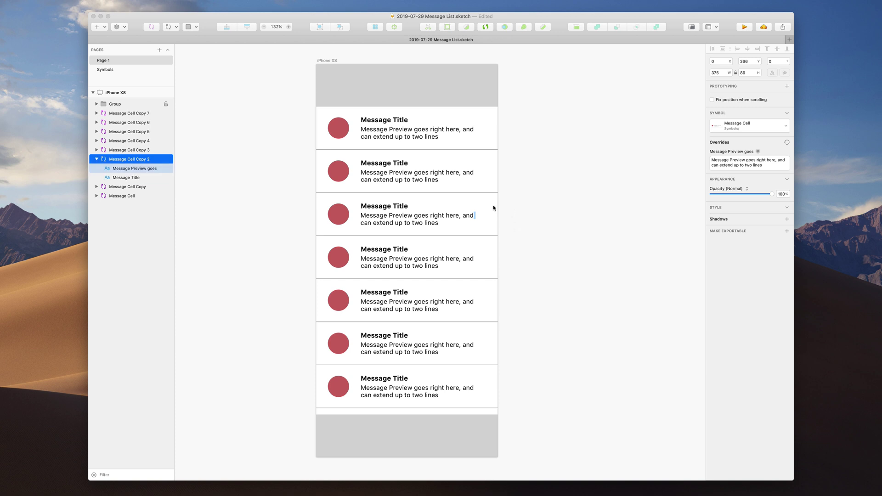
key(Escape)
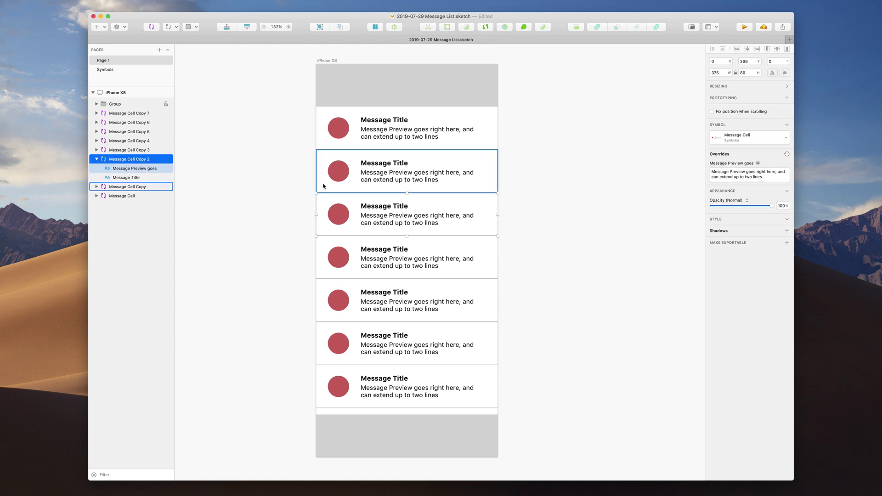
- Save the document and open the Message Cell symbol source from the second row for editing
click(320, 157)
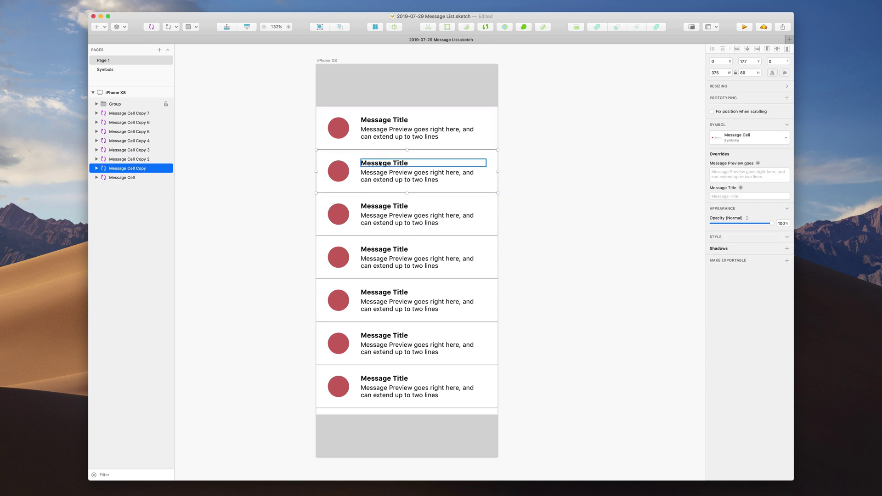
key(super+s)
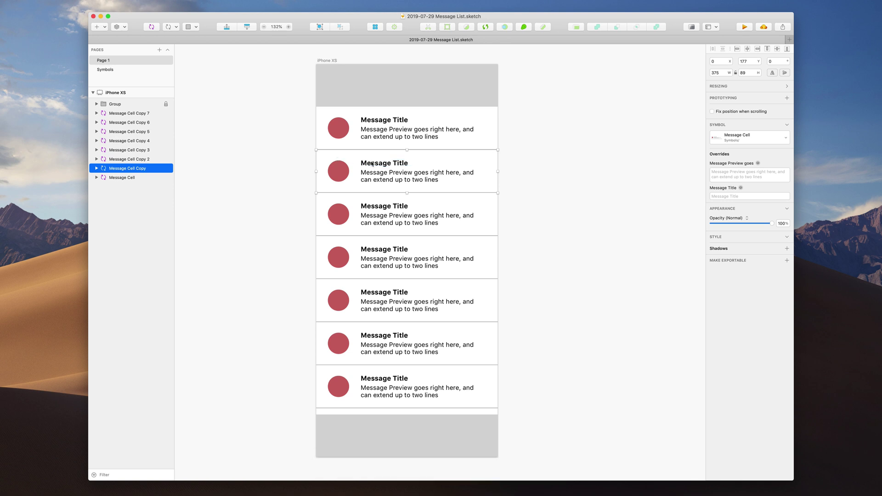
double_click(325, 159)
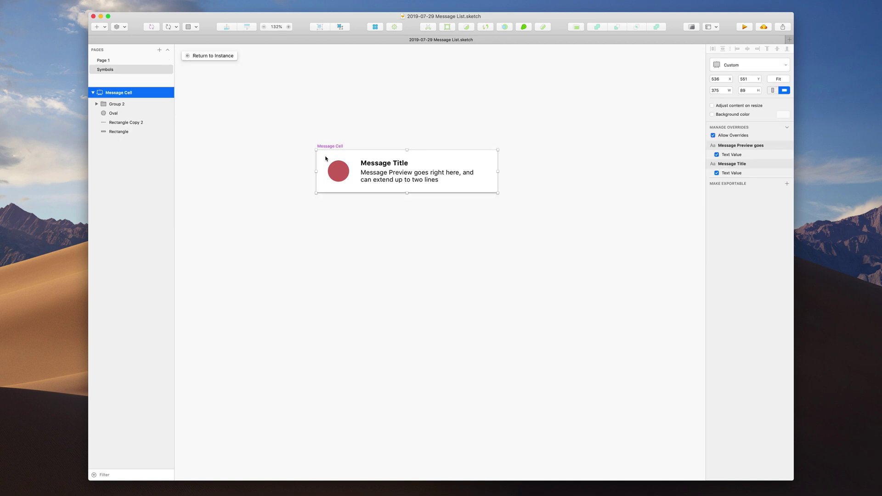
click(376, 118)
scroll(382, 159, up, 5)
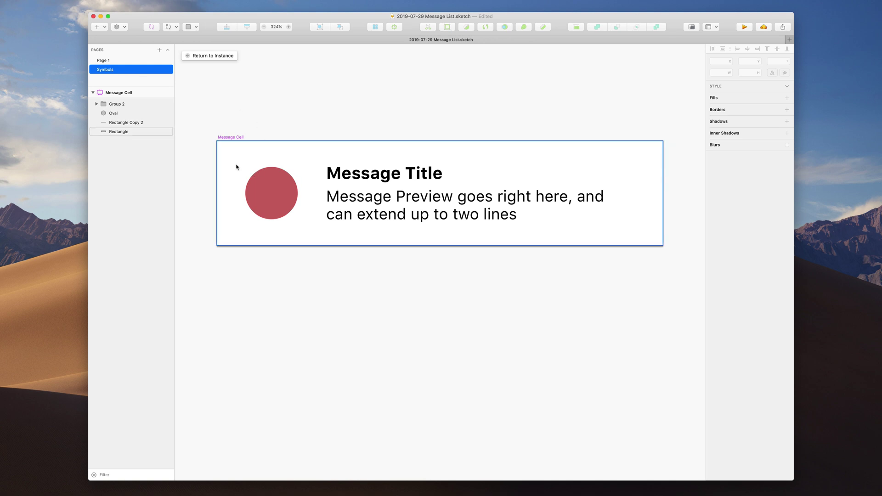
- Move the red circle closer to the left edge of the Message Cell symbol, at X 12
click(287, 189)
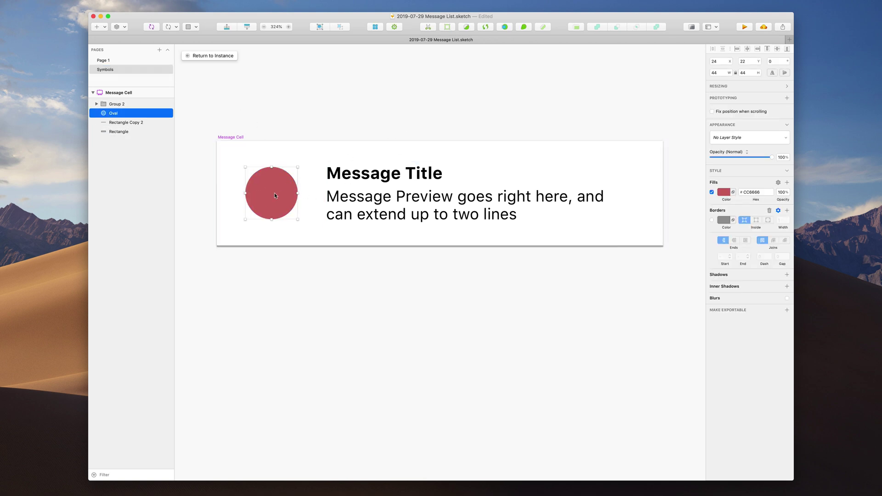
drag(279, 196, 251, 198)
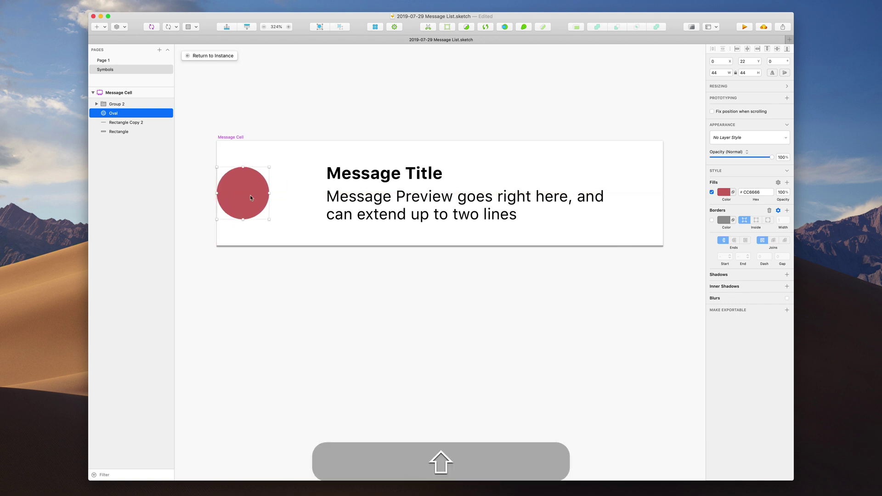
key(shift+Right)
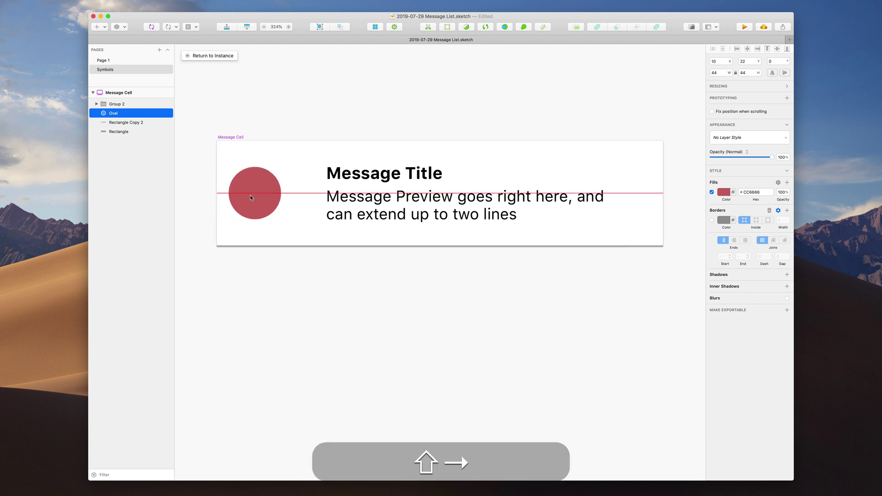
- Move the title and preview text group so it starts 12 px to the right of the circle, at X 68
drag(337, 180, 299, 204)
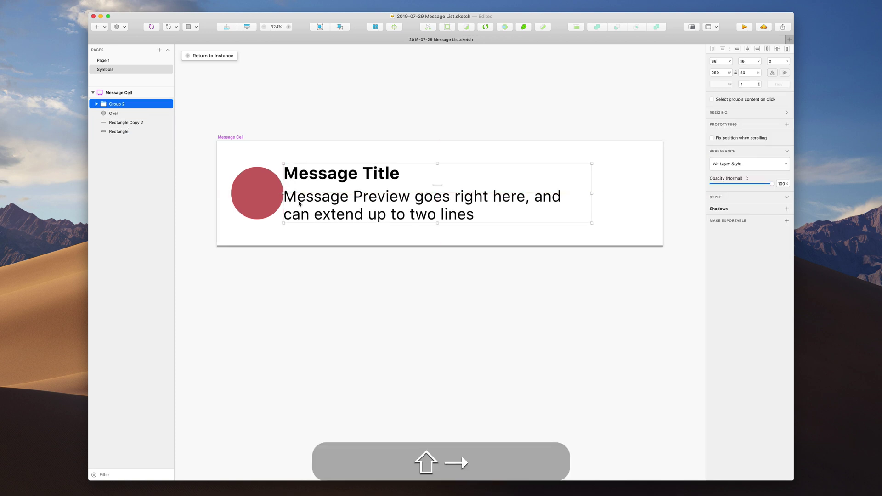
key(shift+Right)
key(Right)
key(Right)
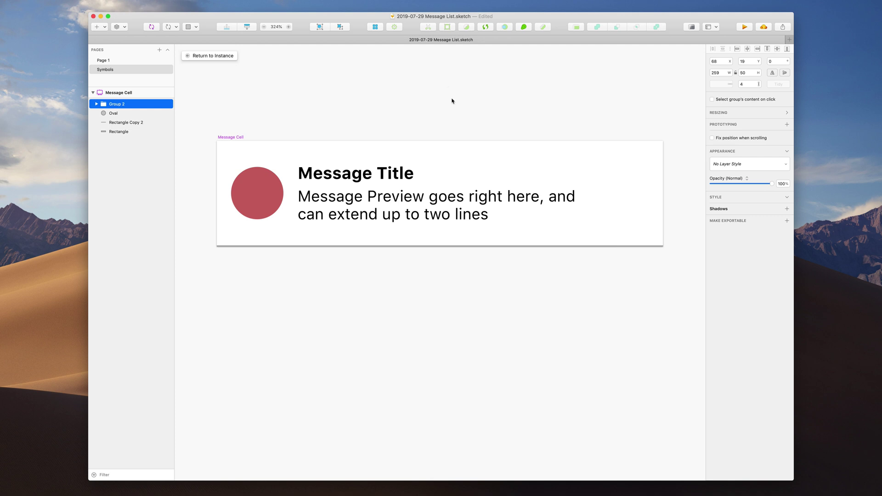
drag(382, 172, 365, 173)
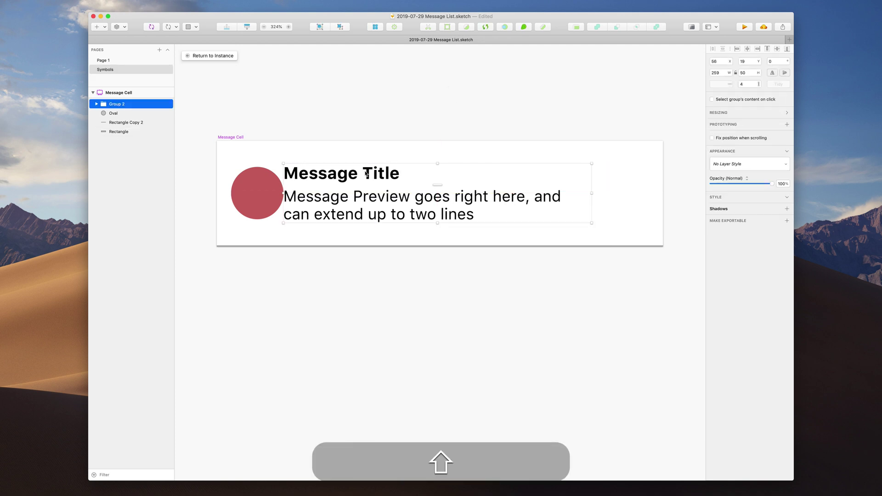
key(shift+Right)
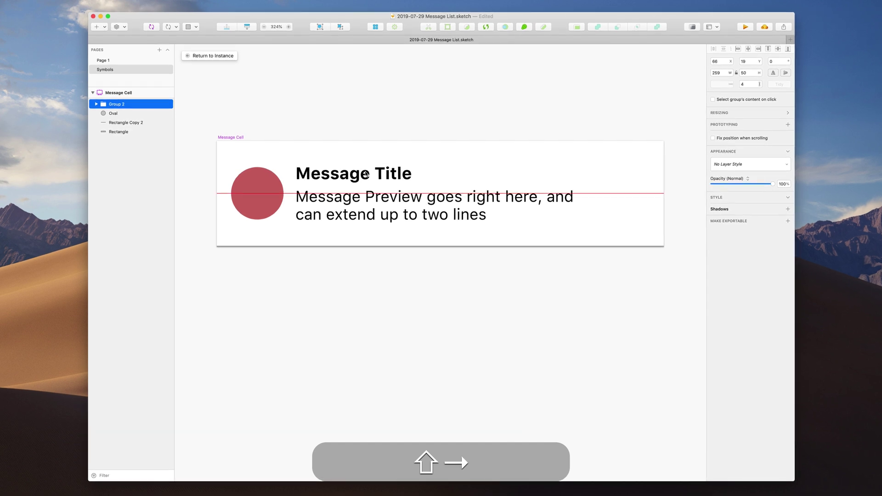
key(shift+Right)
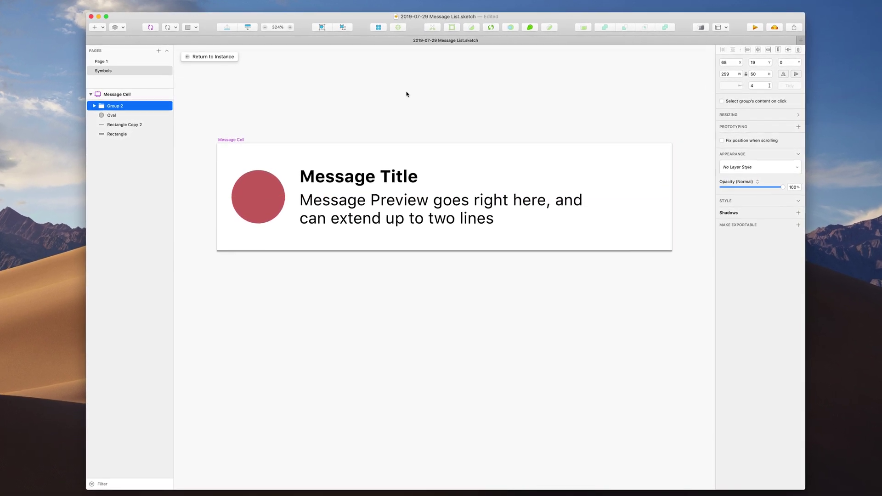
key(super)
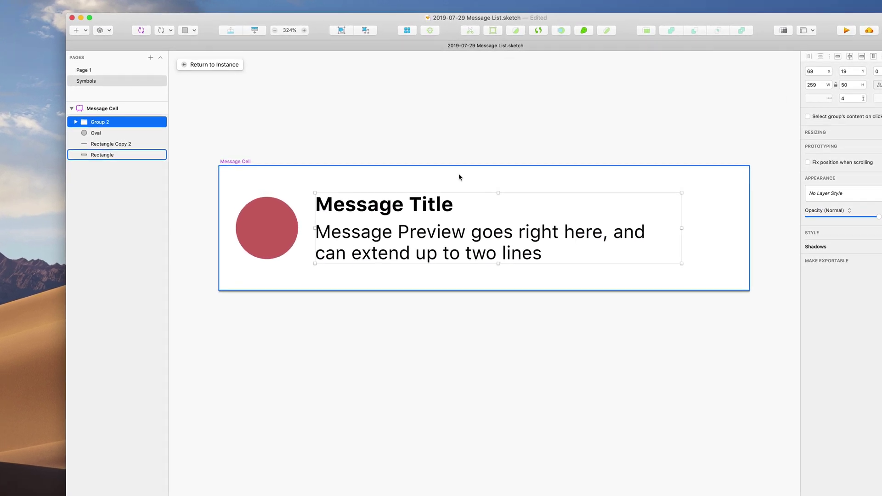
click(447, 135)
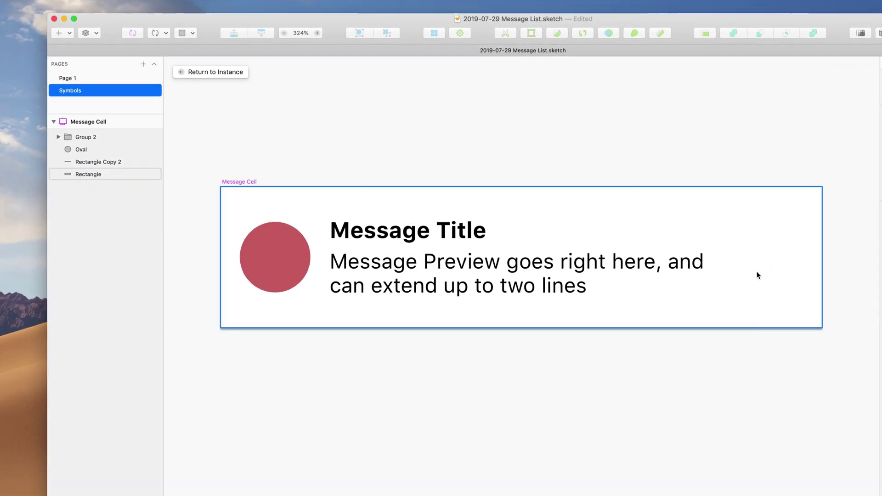
- Select the red circle in the Message Cell symbol and save the document
scroll(355, 277, up, 8)
scroll(510, 244, right, 4)
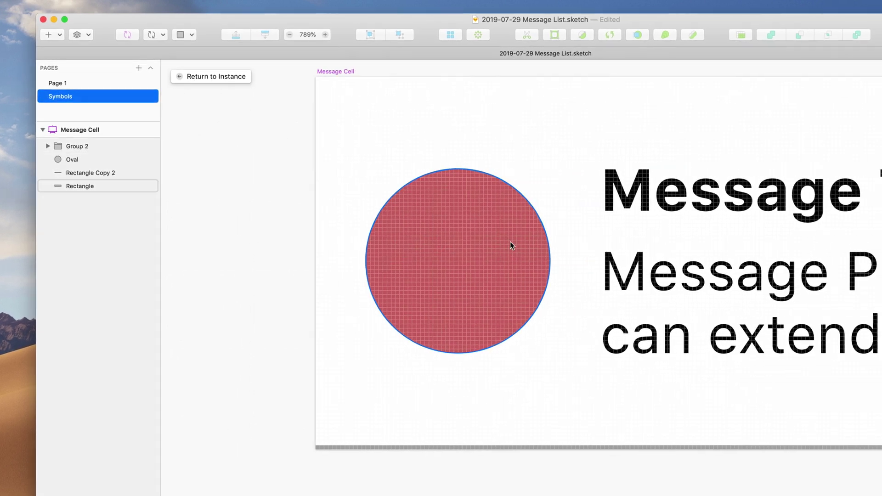
click(510, 245)
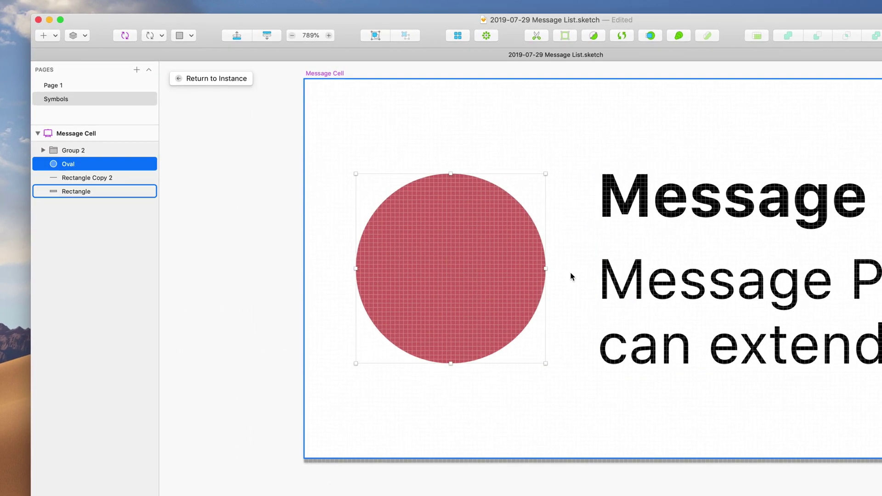
scroll(476, 240, right, 5)
key(super+s)
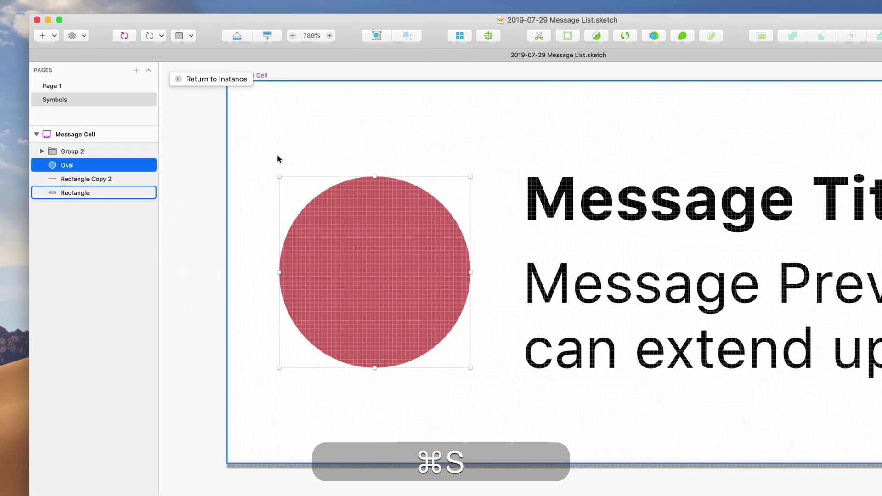
- Fill the red circle with a Faces photo from Sketch Data, and reapply Faces to get a different portrait
scroll(277, 156, up, 2)
click(78, 36)
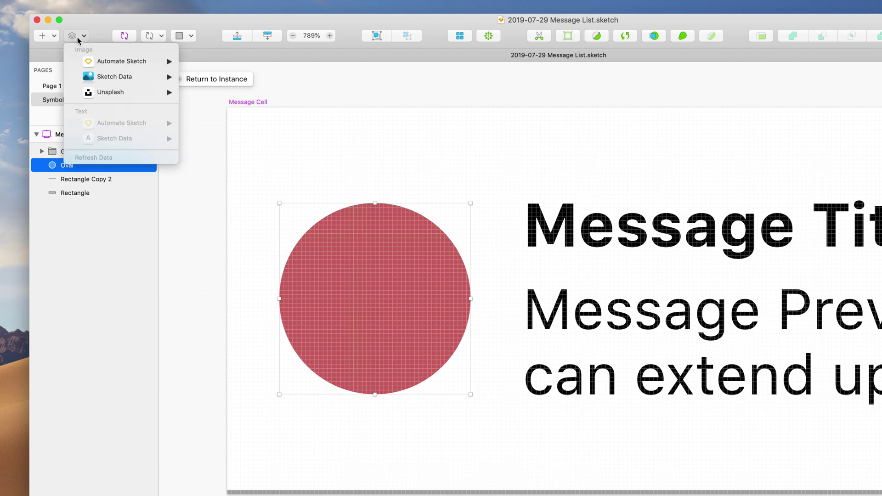
mouse_move(131, 94)
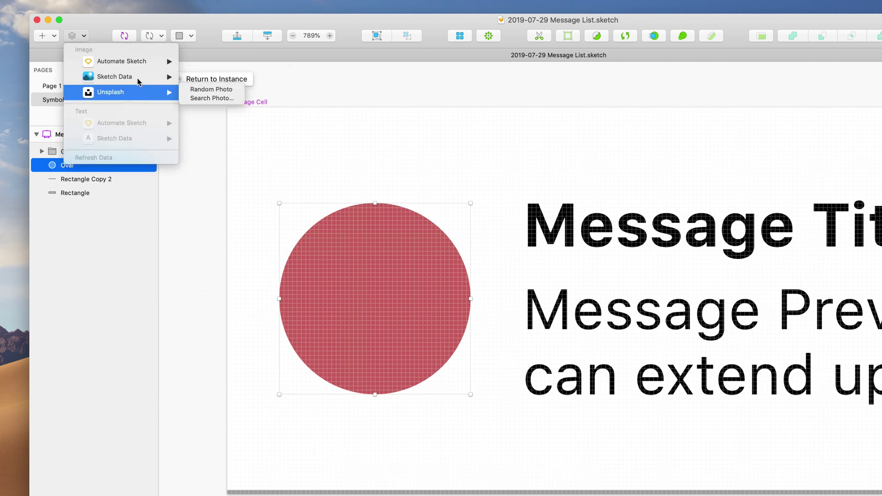
mouse_move(137, 79)
click(212, 77)
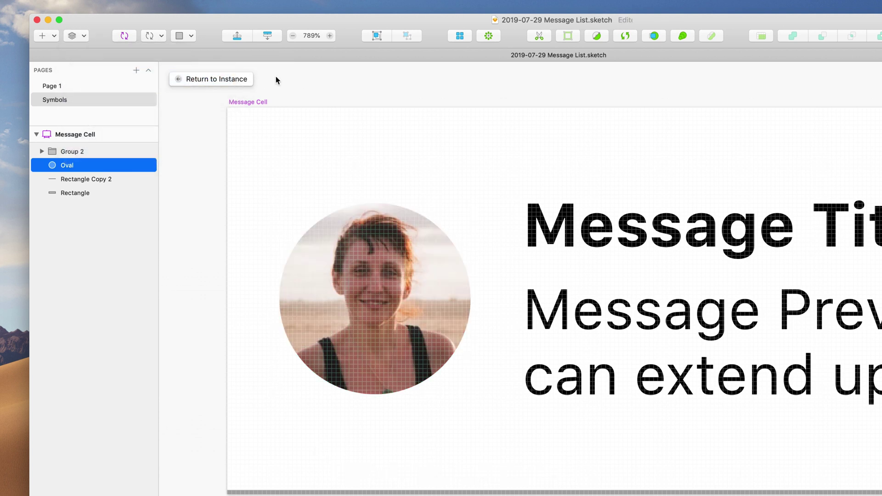
scroll(347, 91, down, 2)
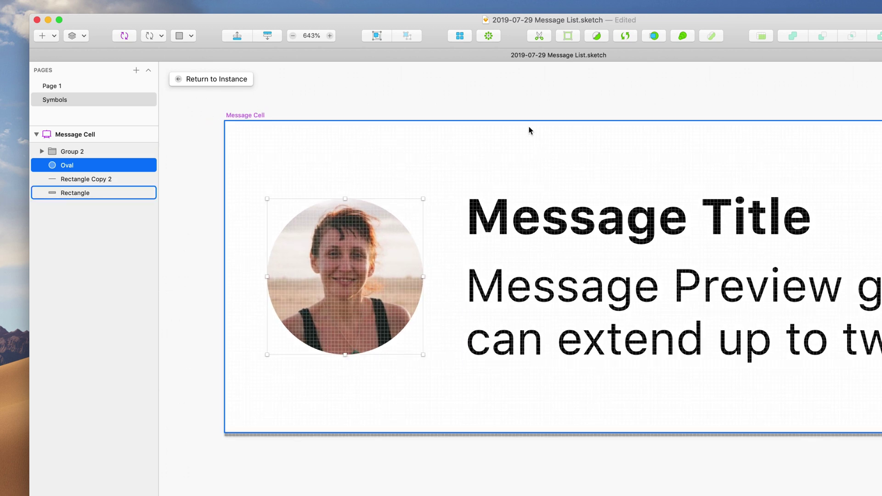
scroll(529, 131, down, 3)
scroll(530, 131, up, 3)
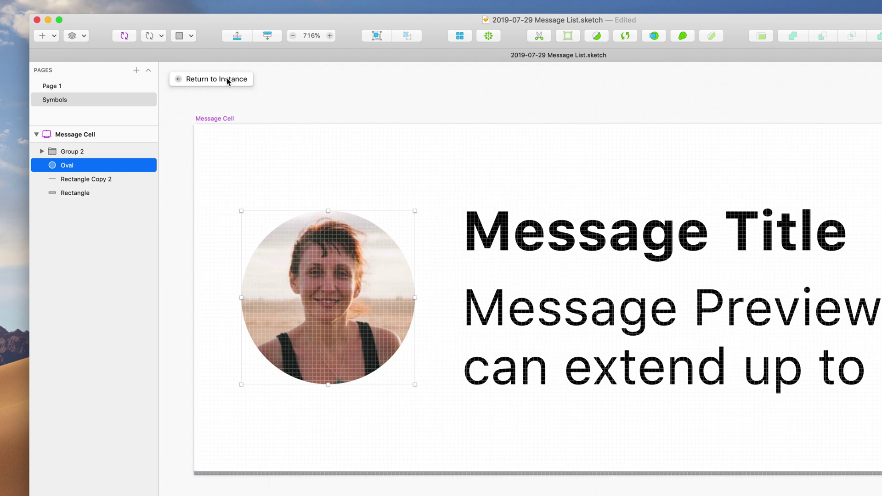
click(76, 35)
mouse_move(125, 79)
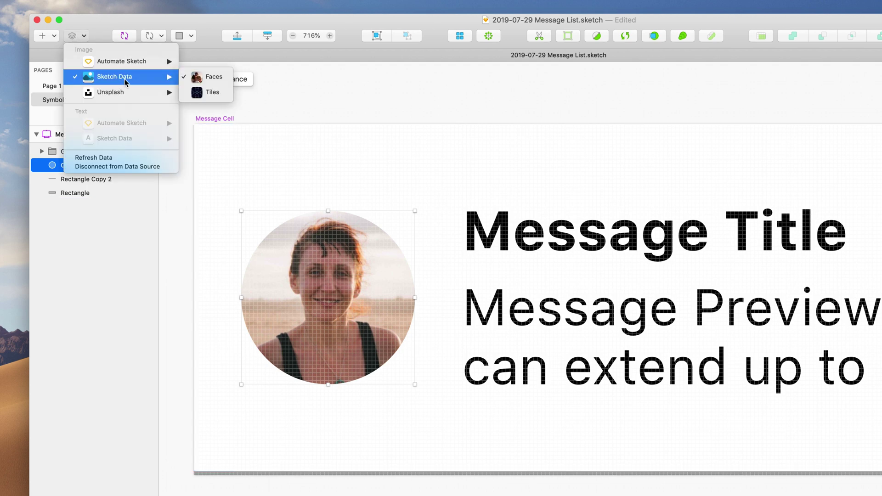
click(205, 73)
scroll(320, 133, left, 3)
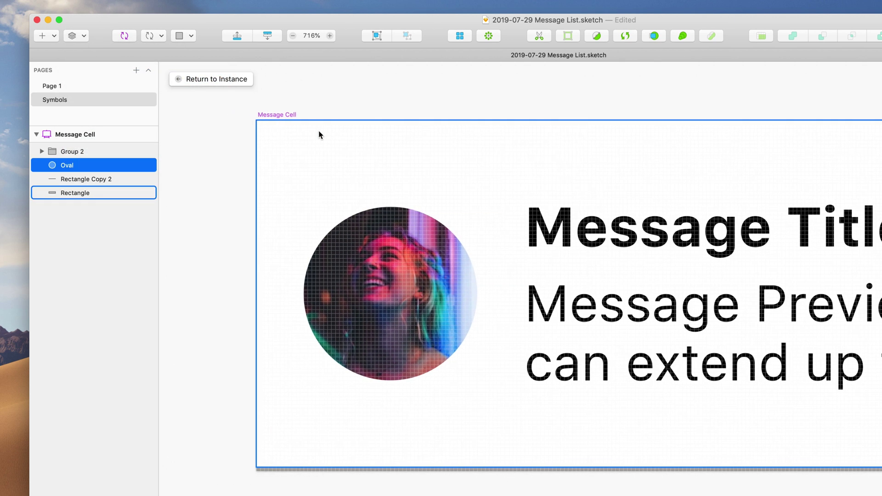
scroll(225, 252, down, 5)
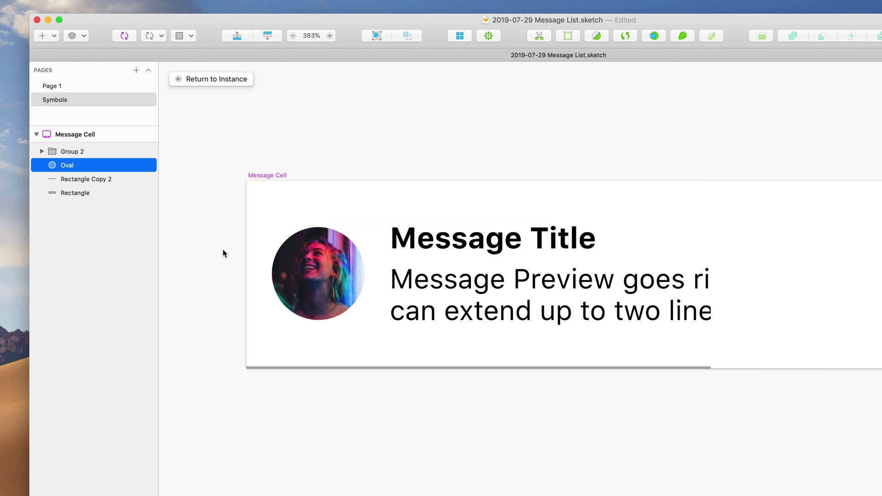
- Select the Message Title text inside Group 2 and move its layer above the message preview text
click(388, 131)
scroll(395, 207, right, 2)
click(400, 247)
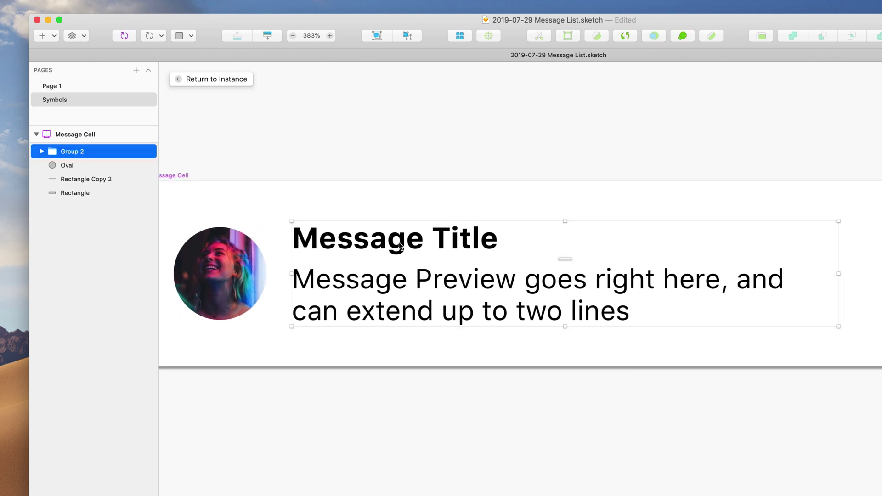
super+click(400, 247)
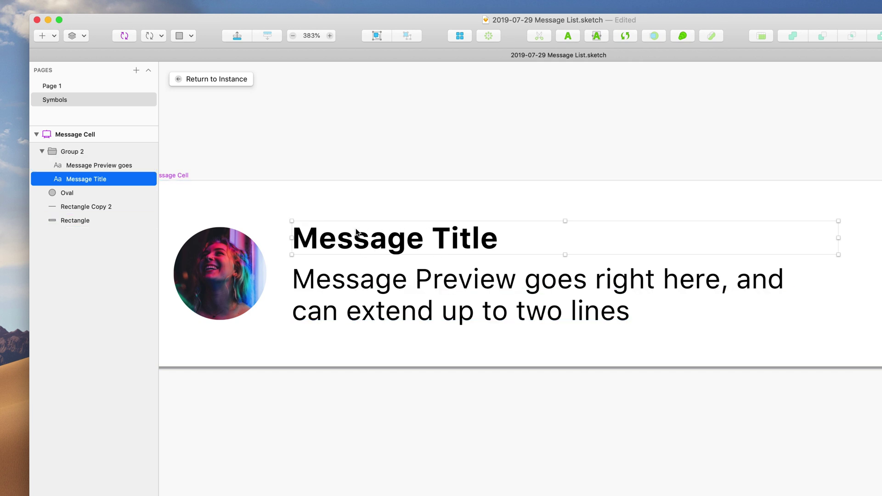
click(428, 119)
click(381, 239)
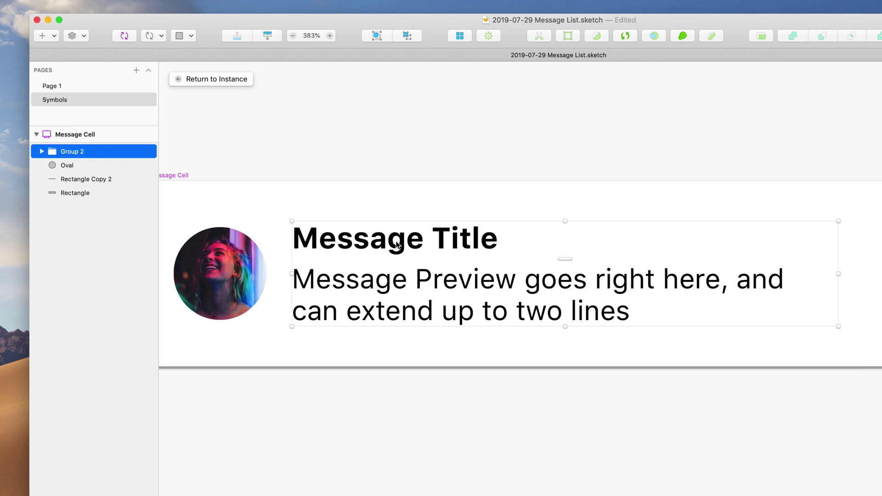
super+click(398, 246)
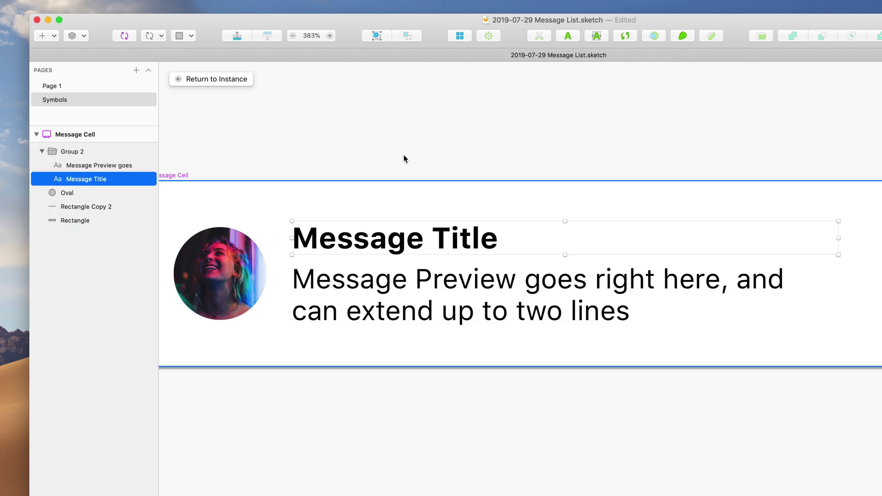
key(Escape)
super+click(393, 221)
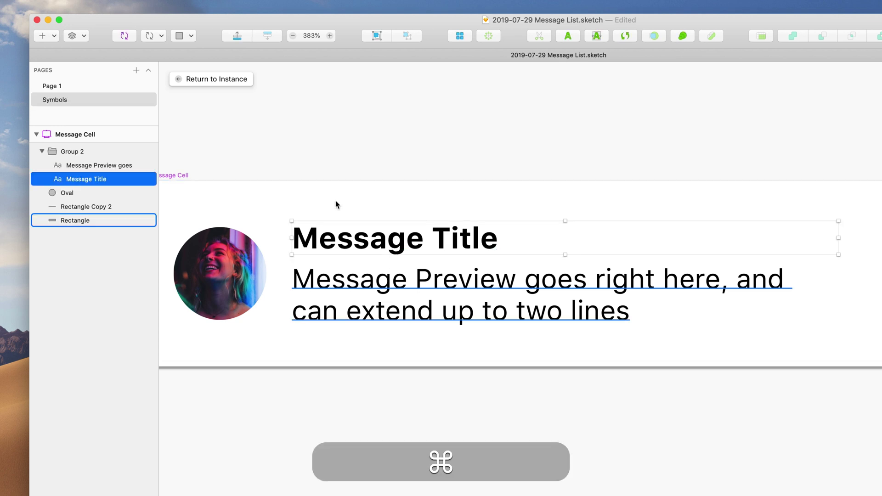
drag(80, 180, 86, 160)
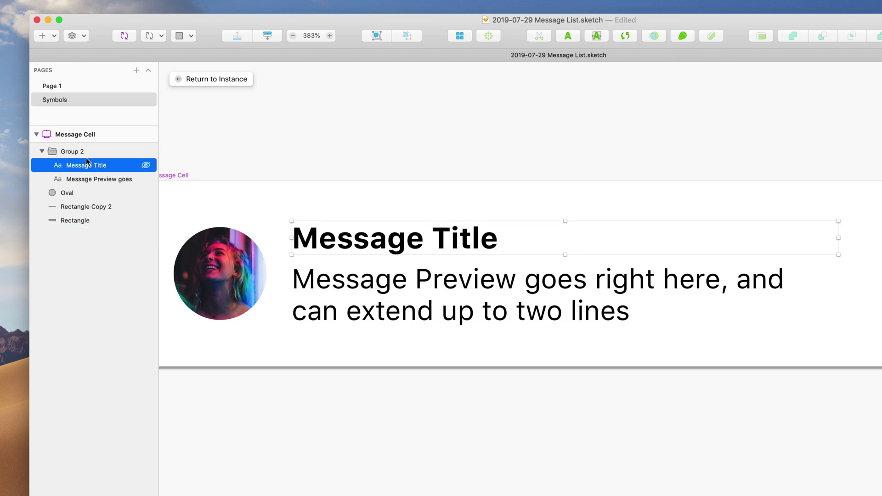
- Rename the Message Title text layer to Title
double_click(87, 166)
key(alt+shift+Left)
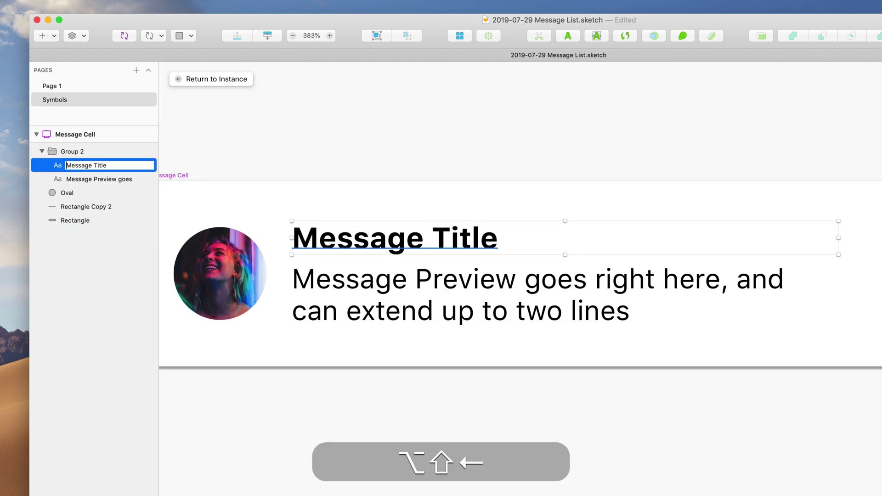
key(shift+BackSpace)
key(Return)
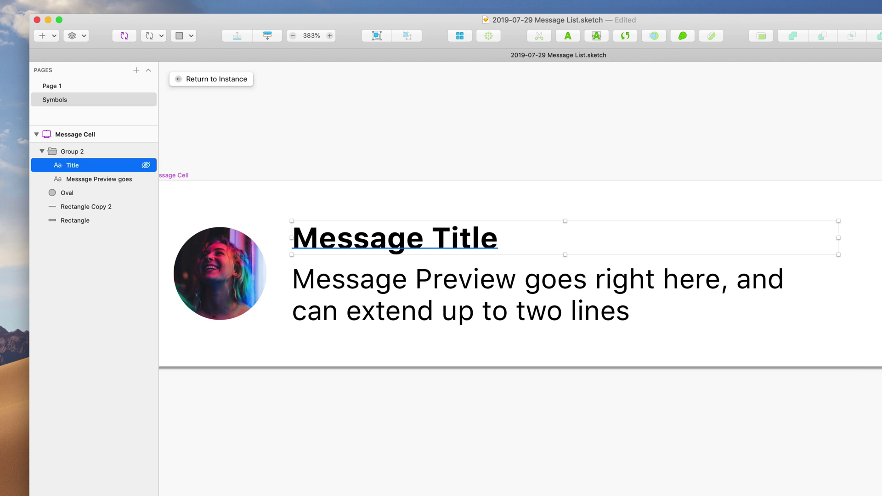
- Rename the message preview text layer to Preview
click(80, 180)
double_click(80, 180)
key(alt+shift+Left)
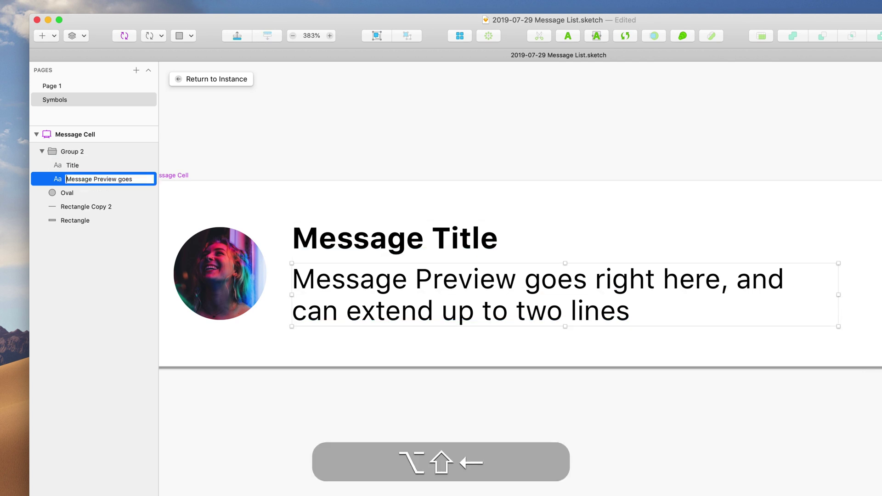
key(alt+shift+Right)
key(shift+BackSpace)
key(super+Right)
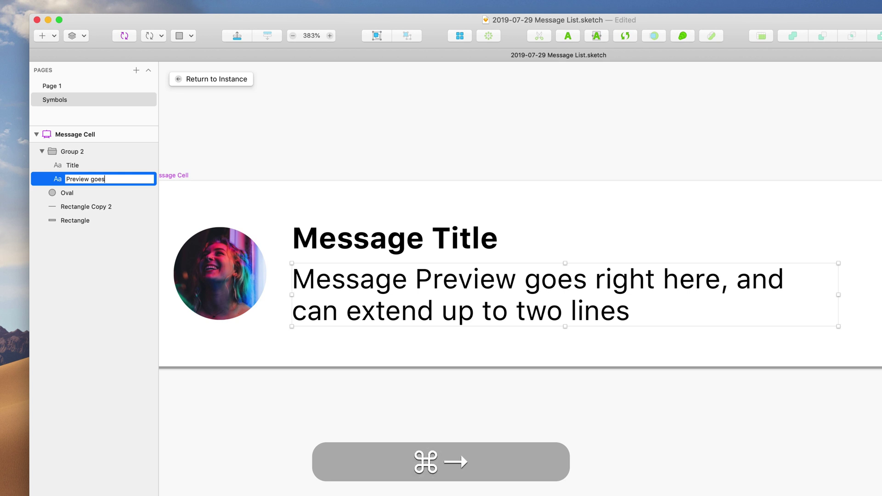
key(alt+BackSpace)
key(Return)
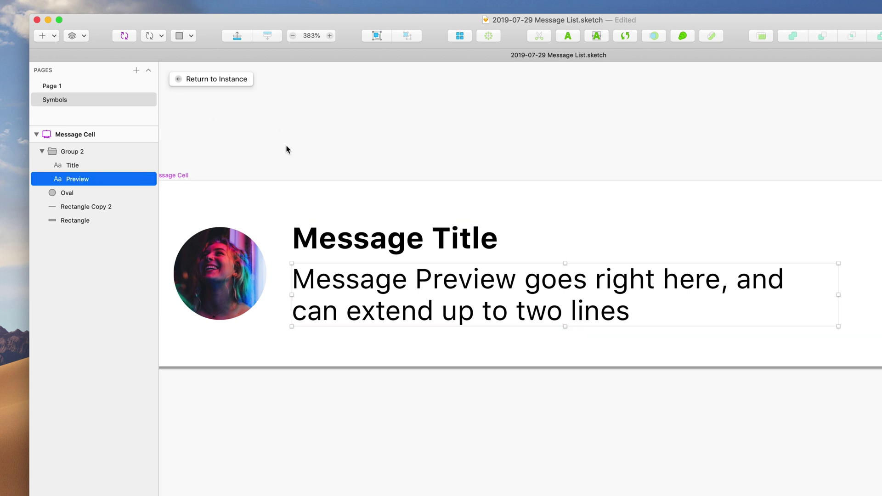
- Rename the circular photo layer in the Message Cell symbol to Avatar
scroll(288, 152, left, 5)
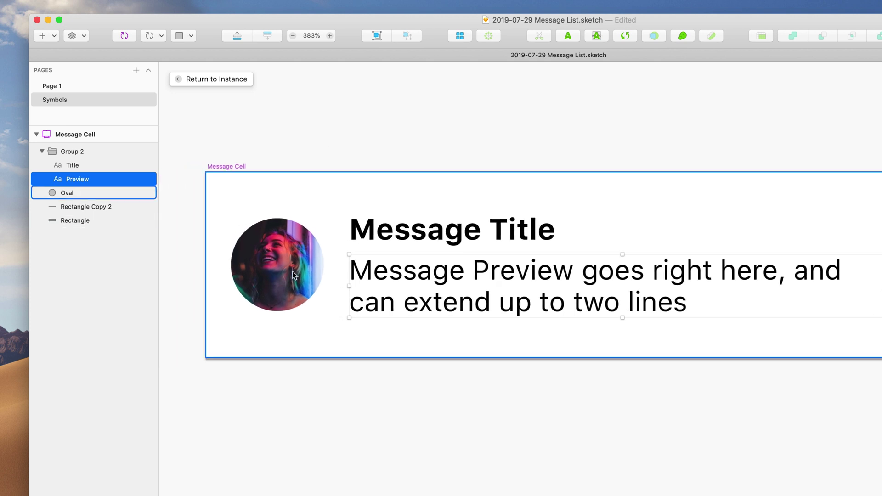
click(288, 281)
double_click(68, 168)
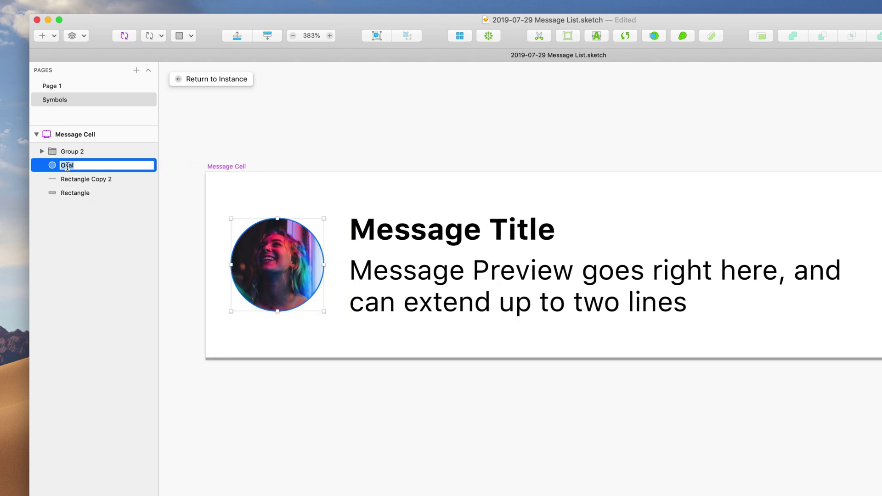
text(A)
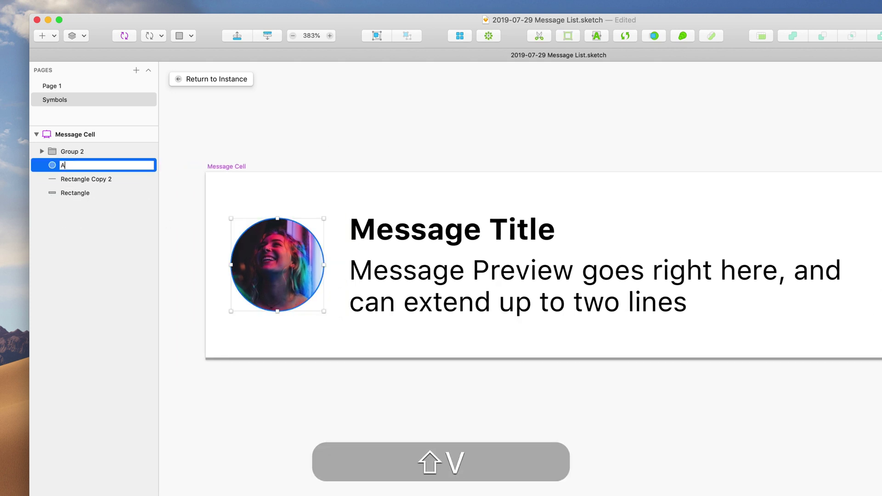
text(vatar)
key(Return)
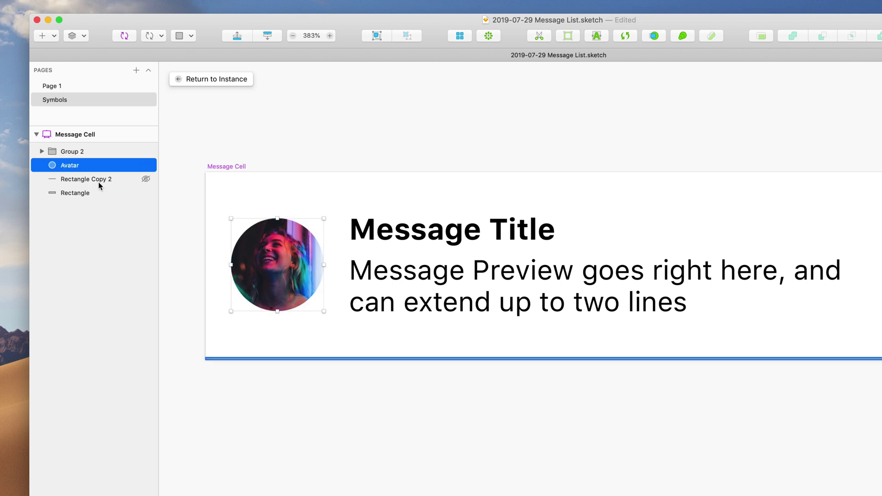
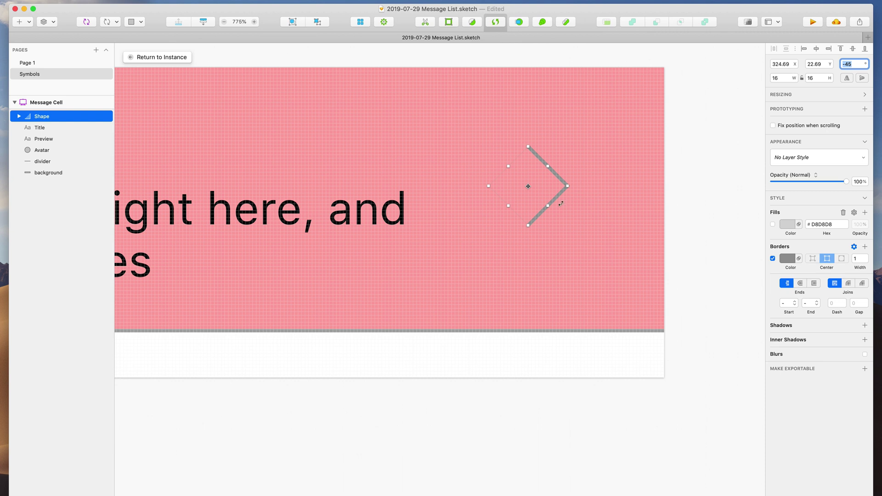
- Move the chevron shape nearer the cell's right edge, at about X 333 and Y 28, and set its border colour to black (000000)
drag(555, 186, 585, 204)
scroll(680, 239, left, 2)
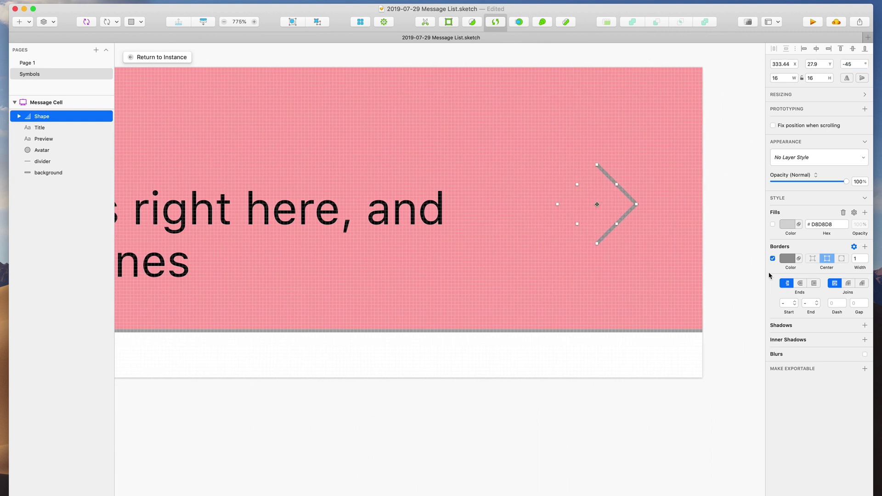
click(792, 262)
drag(786, 333, 745, 387)
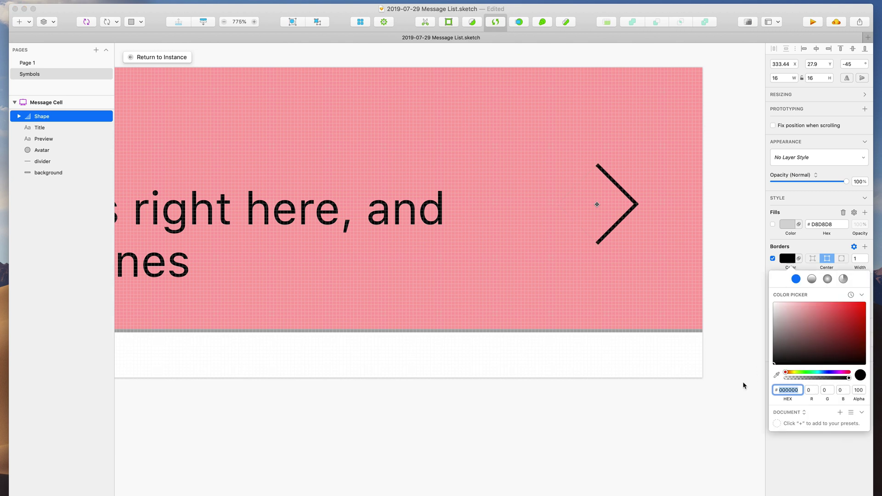
key(super+1)
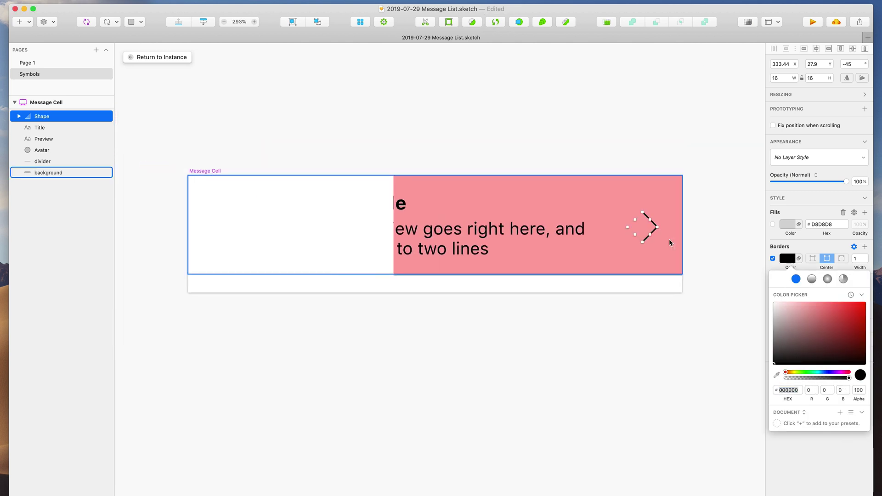
click(697, 211)
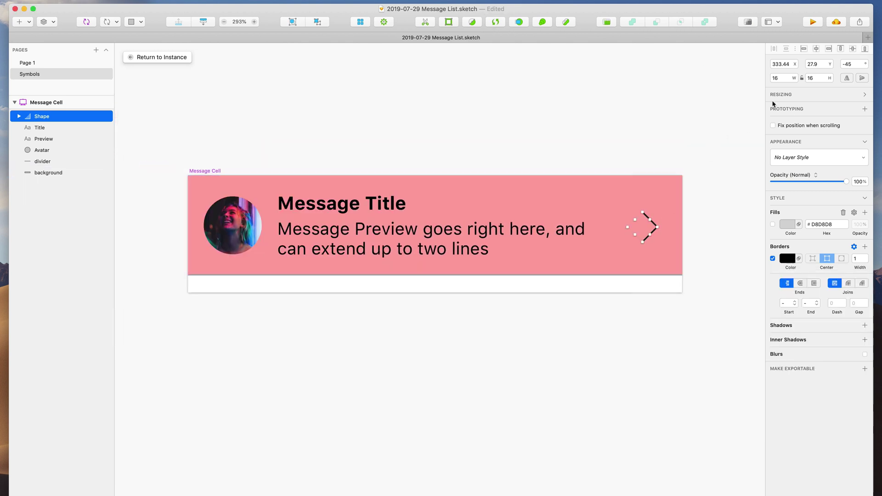
- Halve the chevron shape proportionally to 8 × 8 px
click(789, 77)
text(/2)
key(Return)
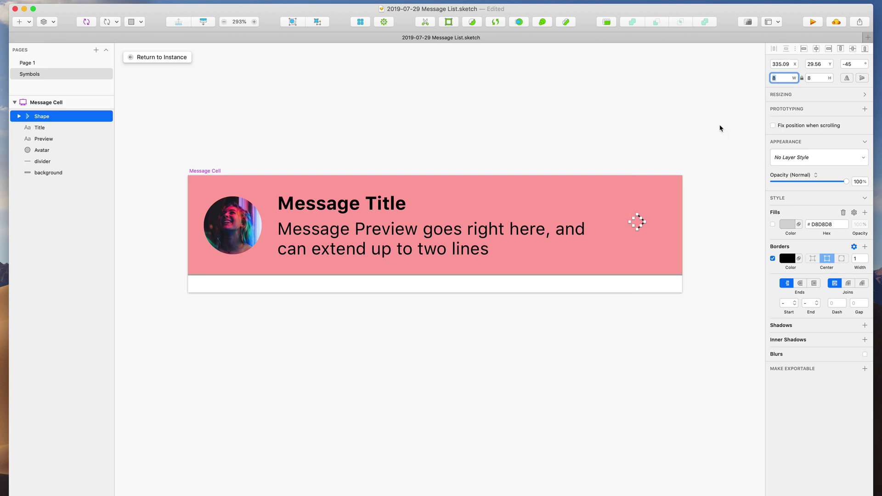
click(721, 128)
- Center the chevron vertically against the pink background rectangle
click(642, 222)
shift+click(656, 200)
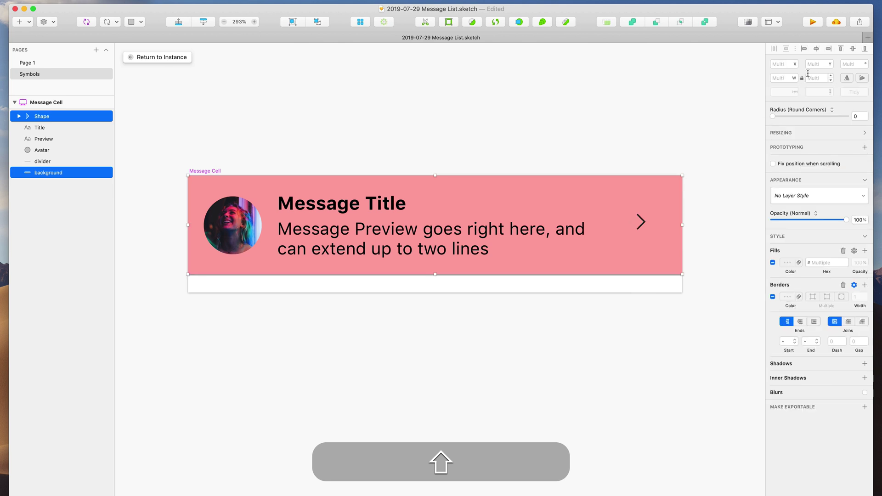
click(853, 50)
click(690, 119)
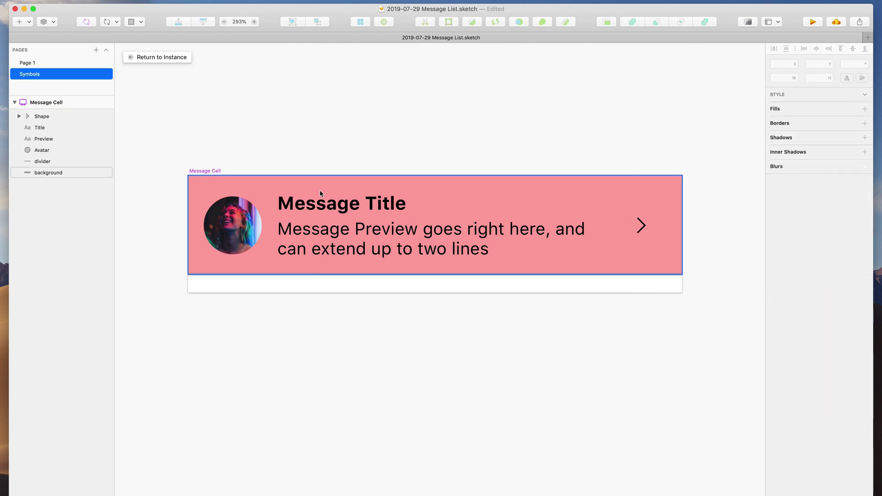
- Duplicate the Avatar circle horizontally across the cell and place the copy over the chevron at X 321, Y 16
click(230, 217)
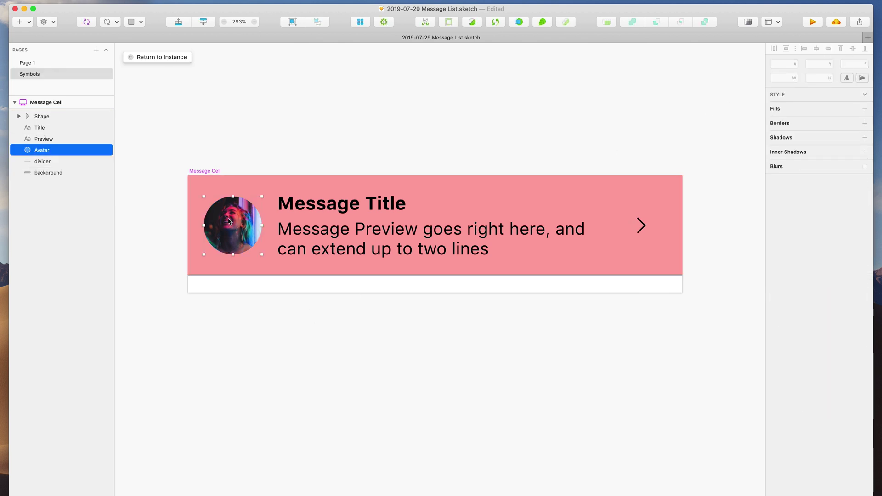
key(alt)
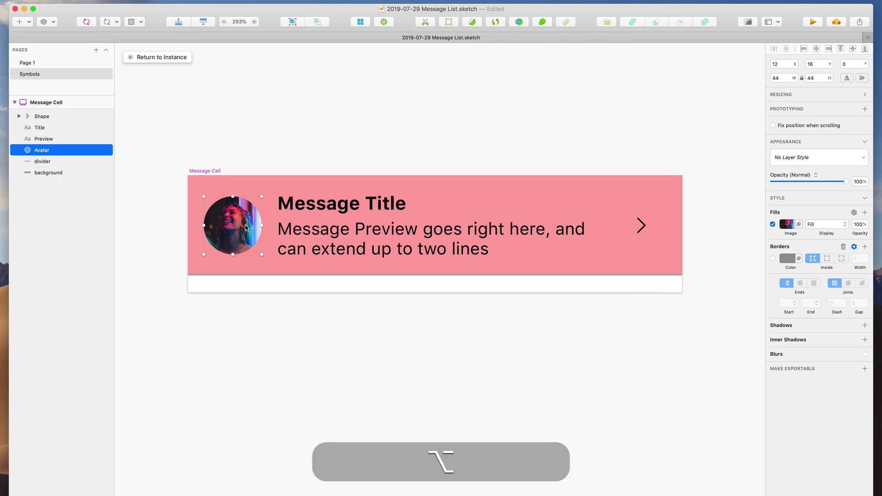
drag(246, 227, 667, 238)
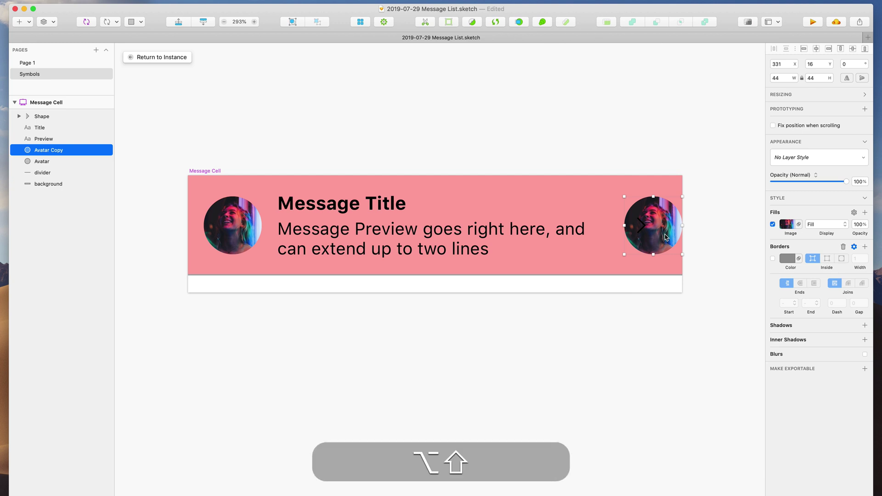
key(shift+Left)
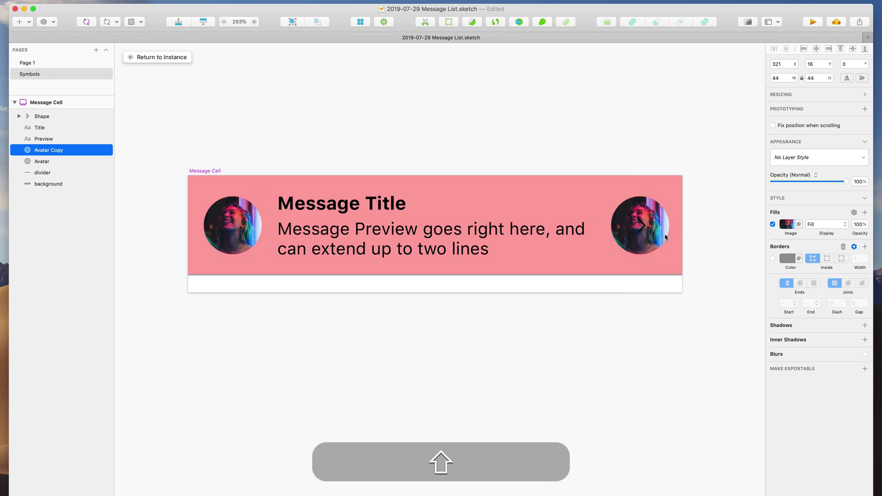
- Nudge the Avatar copy two pixels left to X 319 to centre it around the chevron
key(Left)
key(Left)
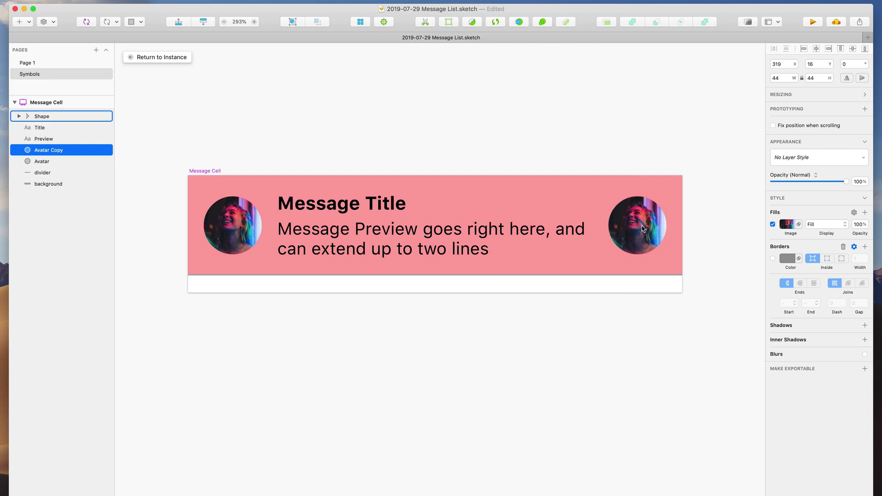
click(643, 229)
scroll(641, 227, up, 3)
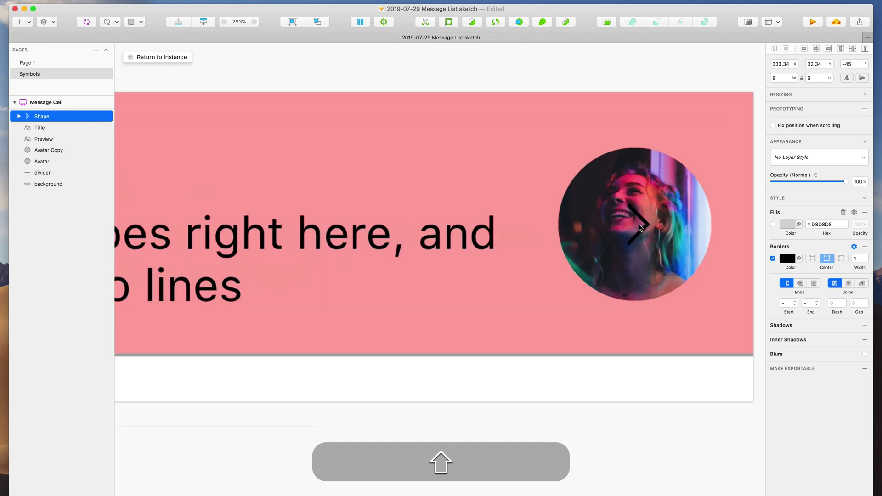
scroll(641, 228, up, 5)
- Replace the Avatar copy's image fill with the solid colour CC6666 and check the chevron's centring against it
click(689, 183)
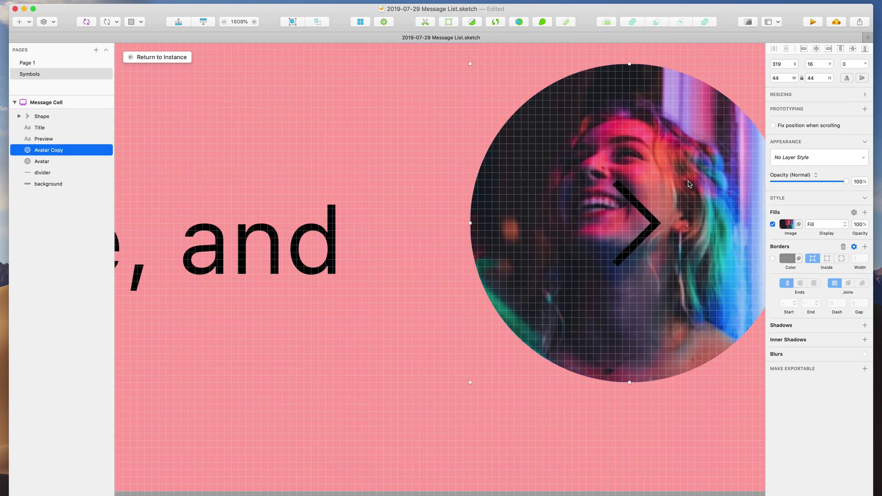
click(787, 224)
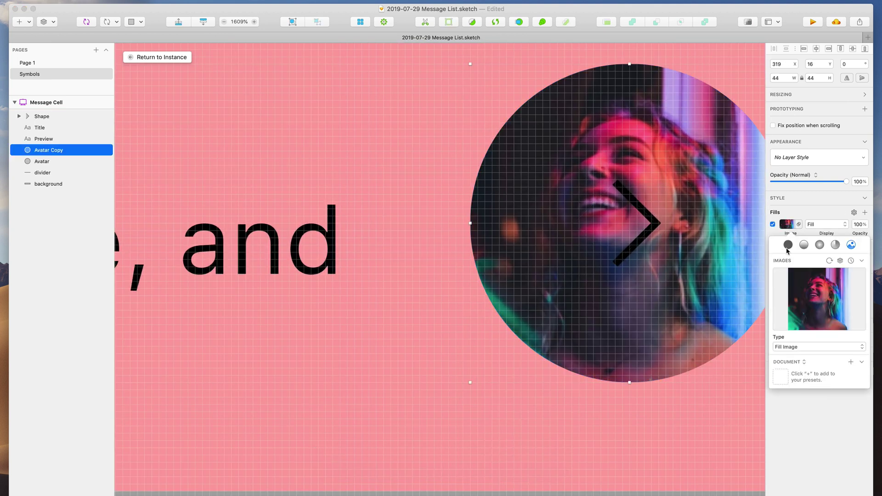
click(788, 245)
click(648, 214)
scroll(649, 219, down, 5)
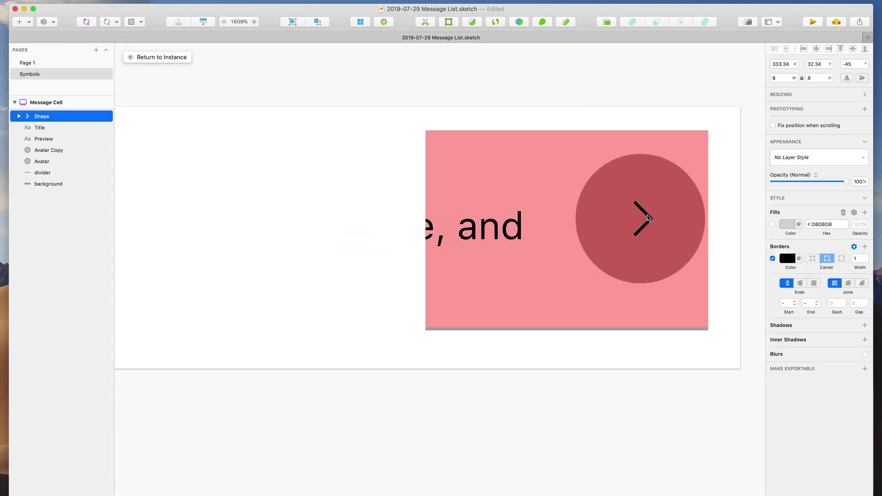
scroll(649, 219, up, 3)
scroll(648, 216, down, 5)
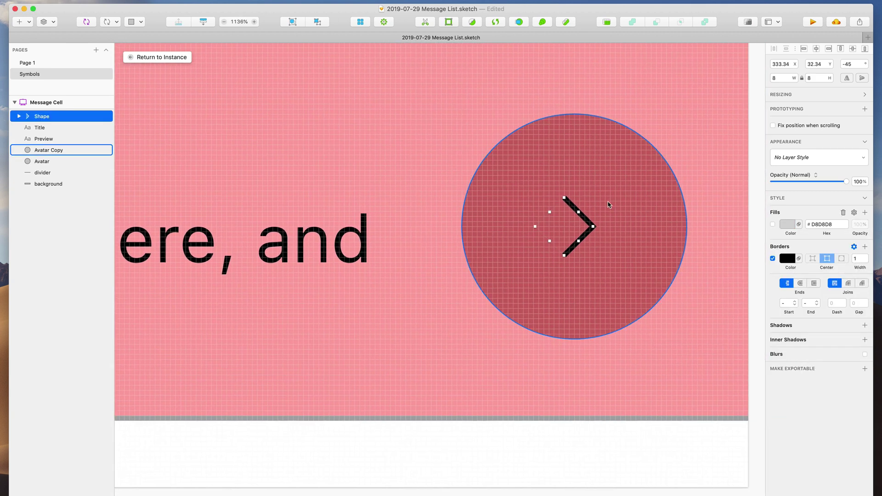
scroll(607, 204, down, 3)
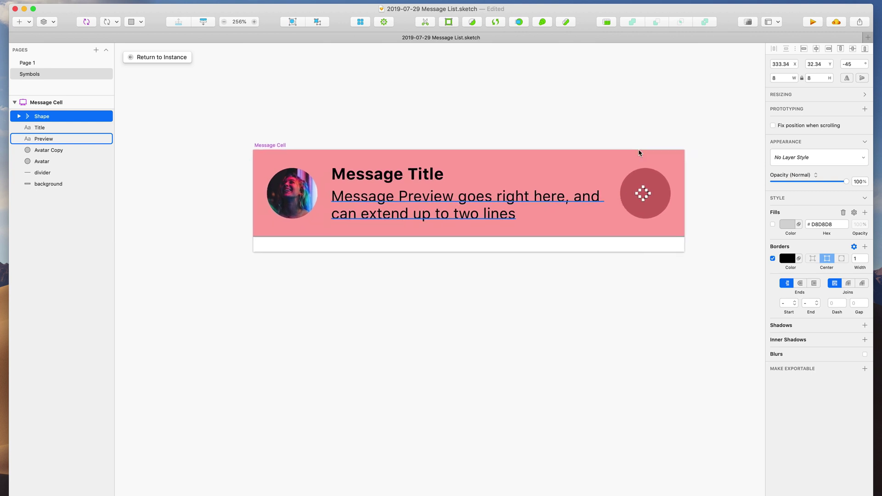
click(670, 107)
- Turn off the Avatar copy's fill and group the invisible circle with the chevron shape
click(659, 196)
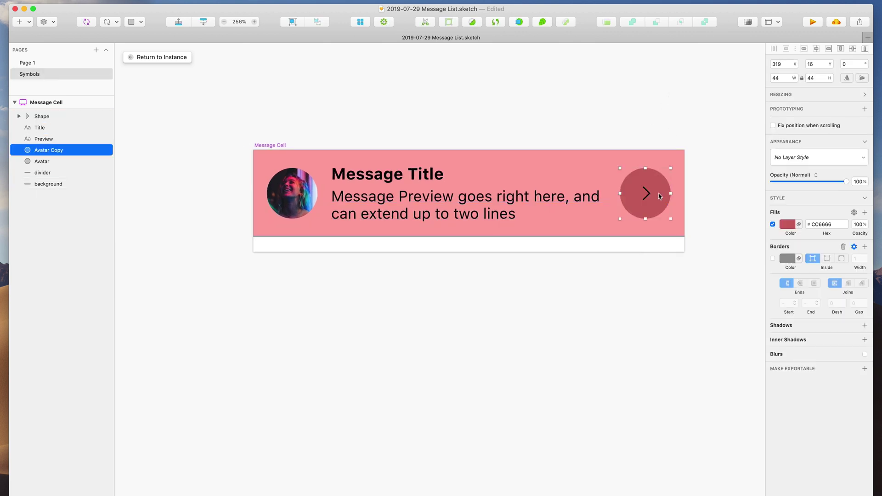
scroll(659, 196, up, 5)
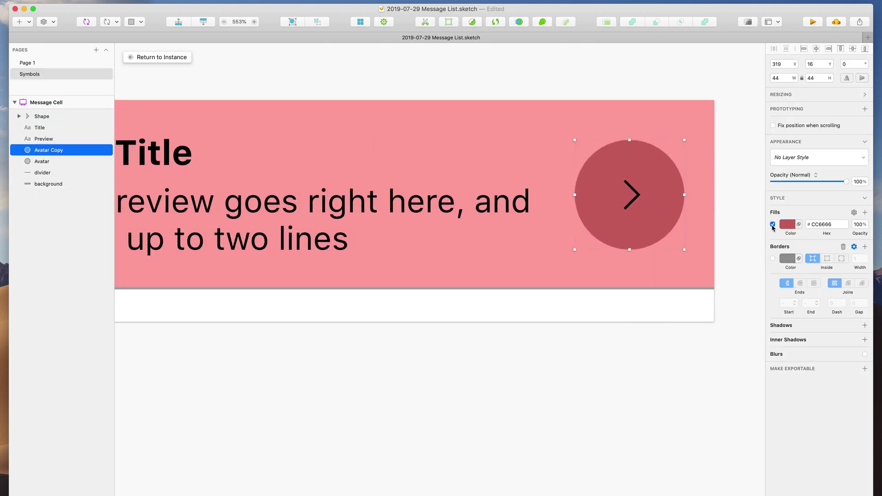
click(773, 224)
key(shift)
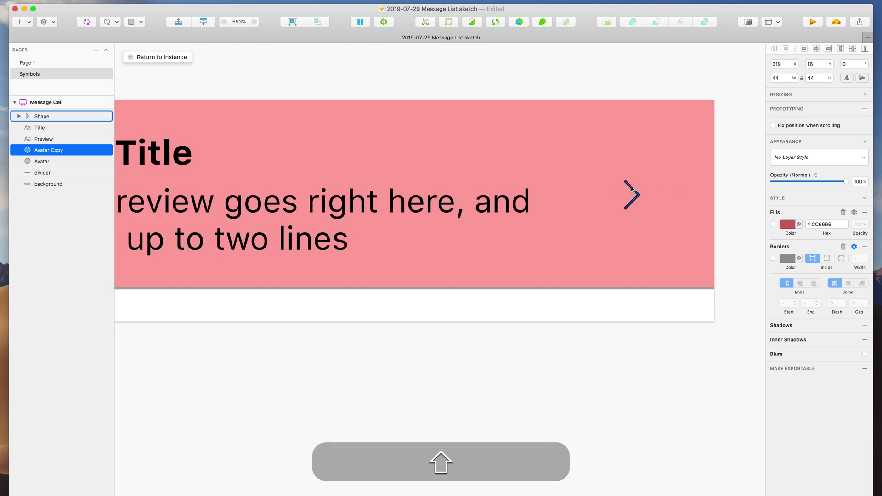
shift+click(631, 188)
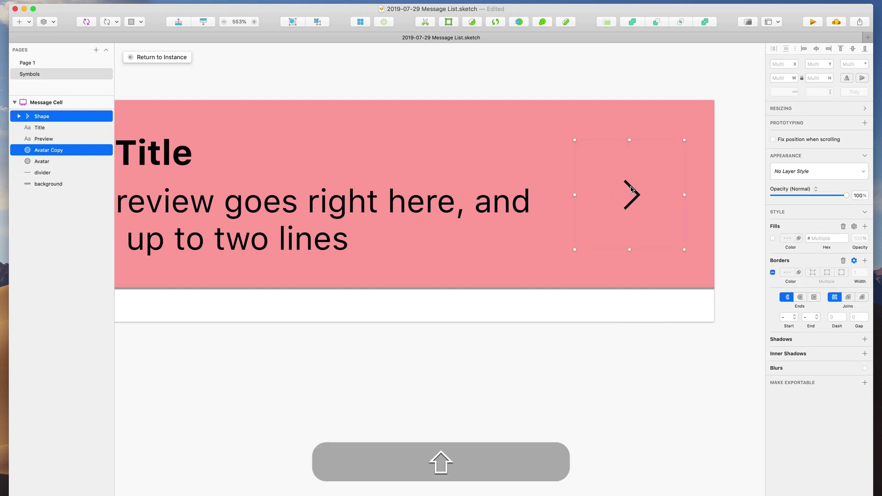
key(super+g)
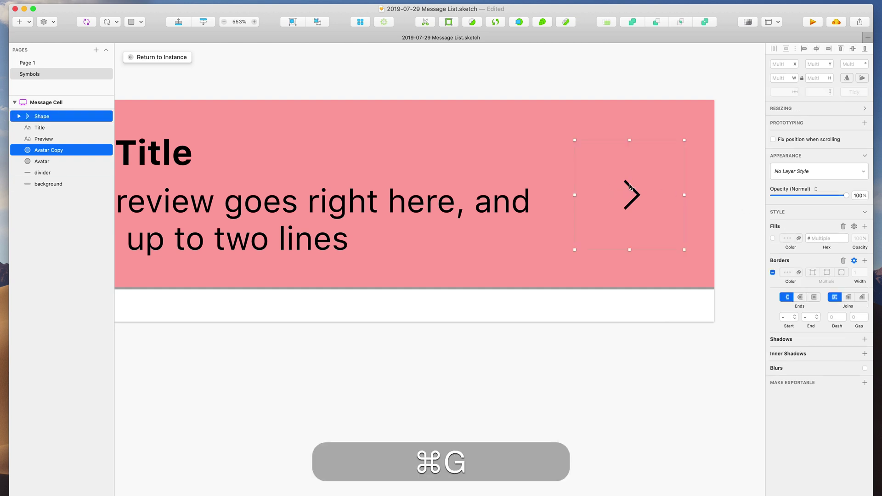
scroll(631, 188, down, 5)
click(673, 167)
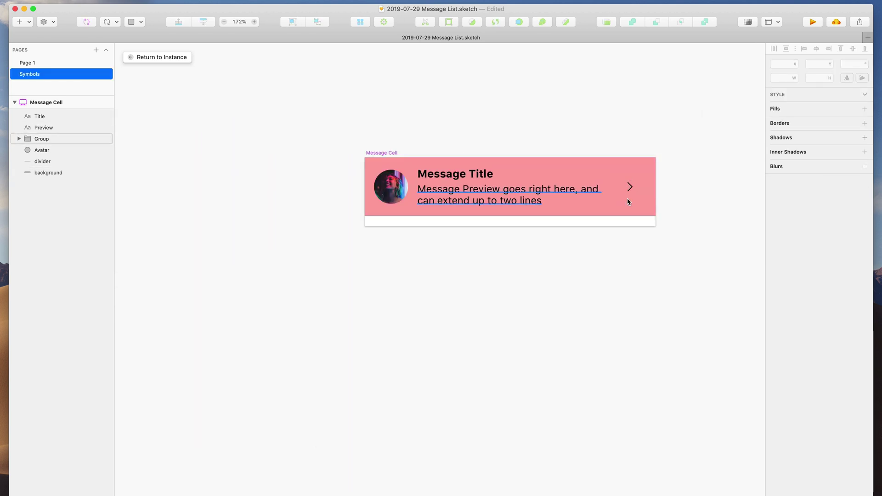
- Narrow the Title and Preview text layers together to a width of 245
super+click(588, 191)
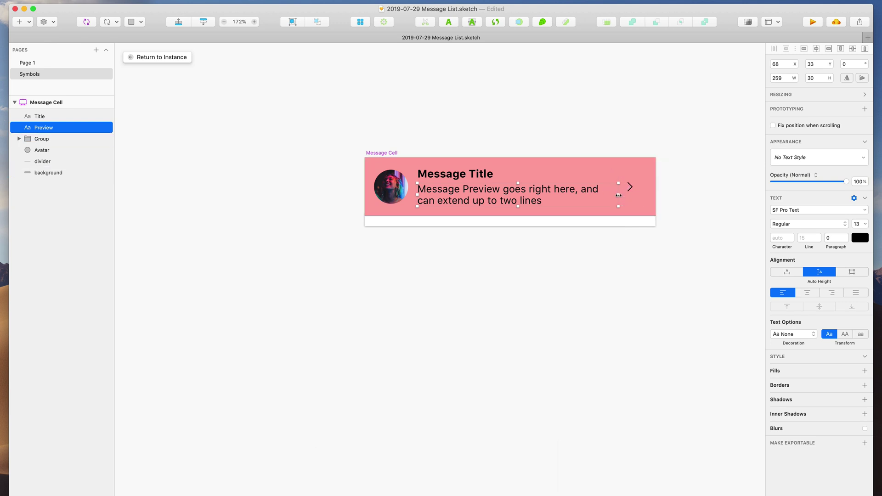
shift+super+click(487, 177)
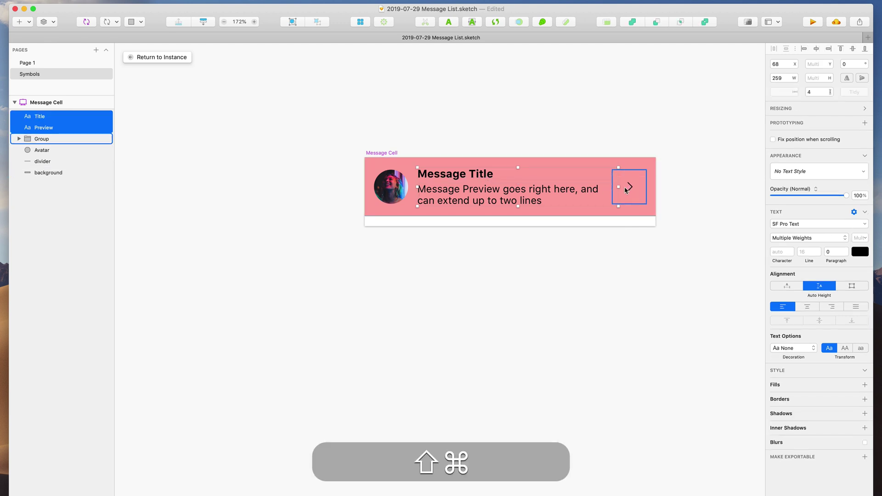
drag(619, 187, 611, 188)
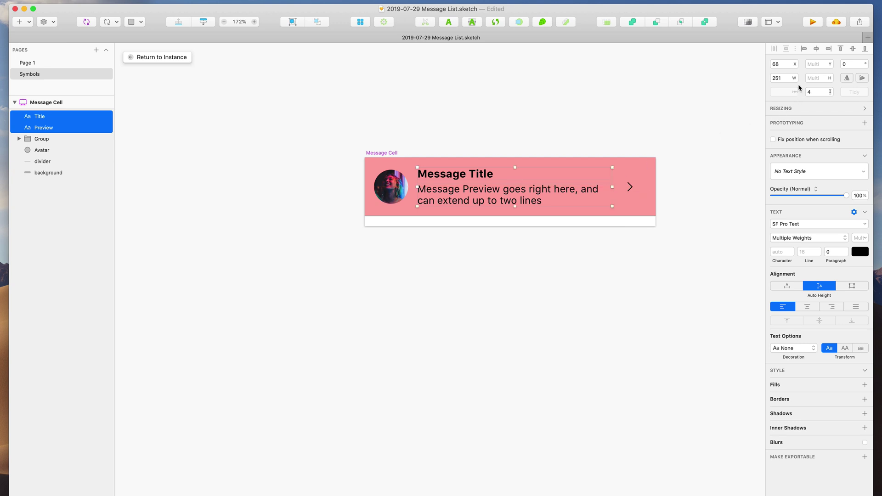
click(784, 79)
key(Return)
click(672, 138)
ctrl+click(582, 193)
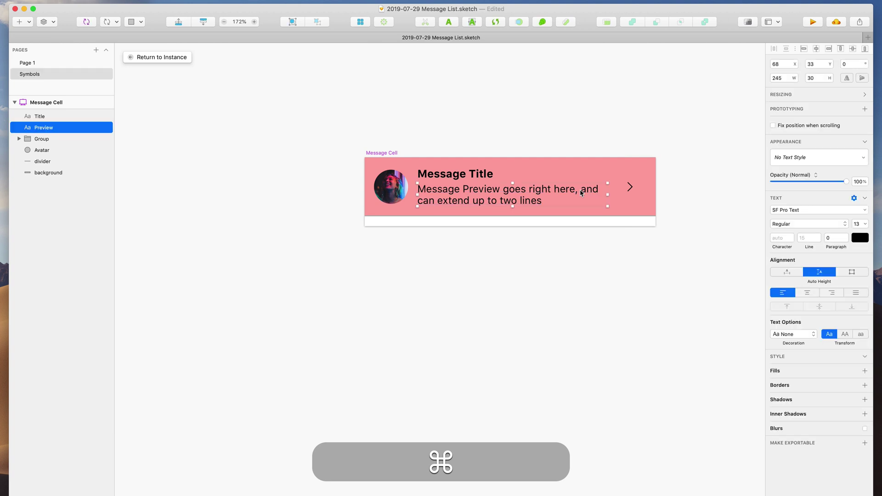
ctrl+shift+click(536, 174)
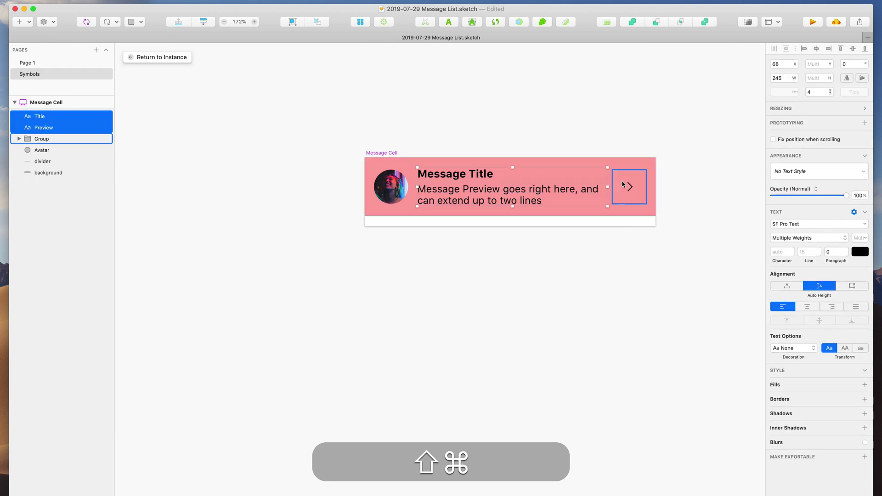
click(625, 140)
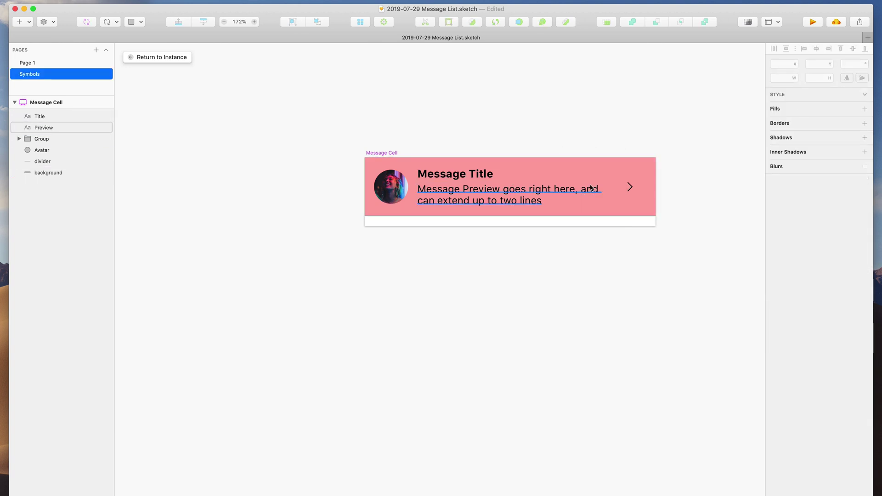
- Test the Preview text's wrapping by adding extra letters after "and", and undo the edits
click(592, 188)
double_click(592, 188)
key(Down)
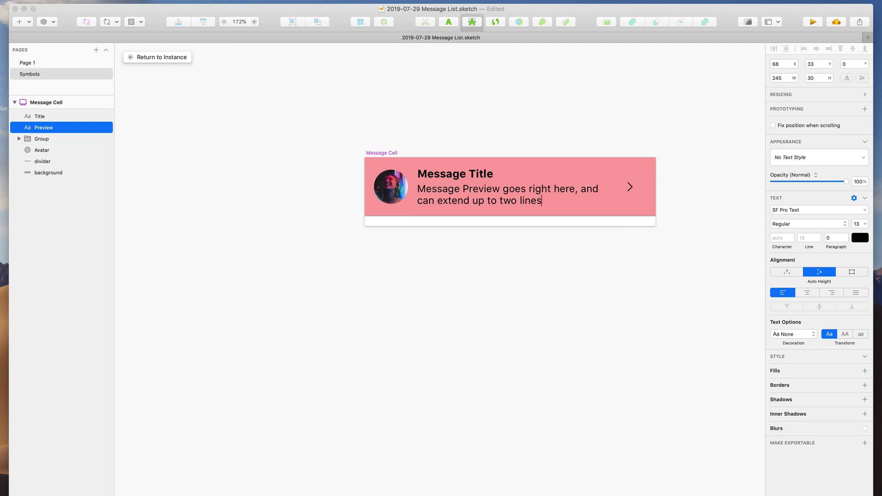
key(super+Right)
key(super+Left)
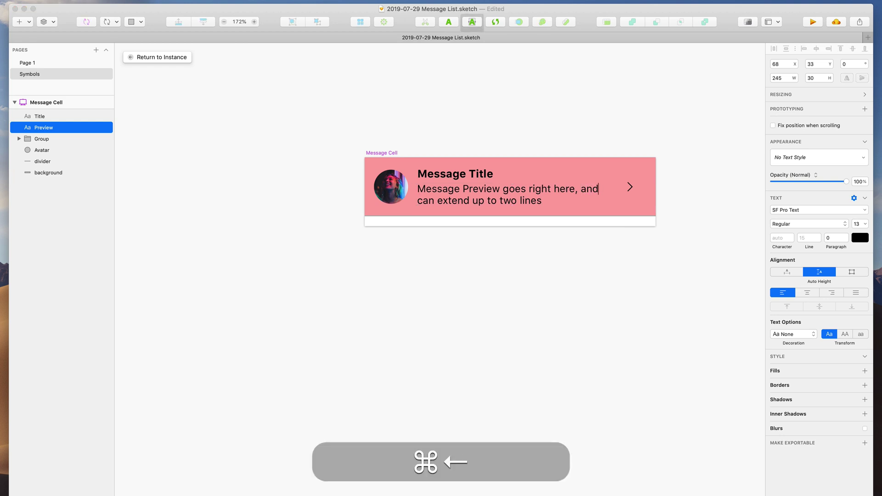
text(dd)
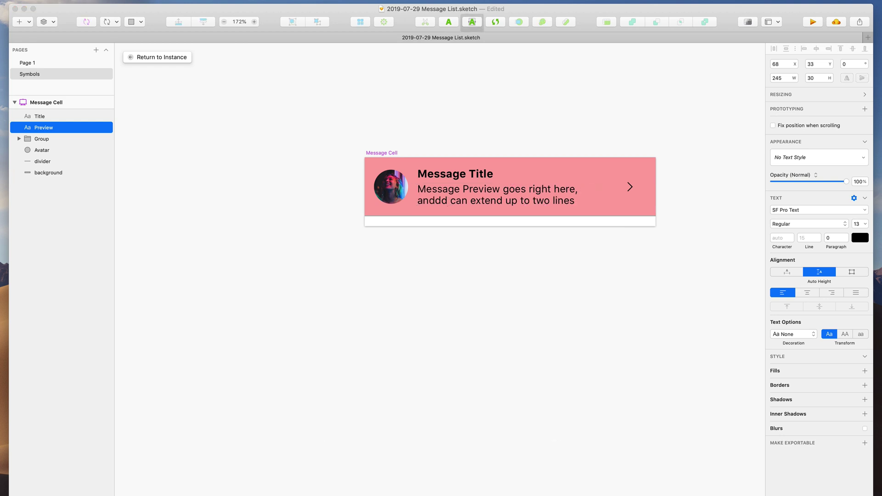
key(BackSpace)
key(super+Return)
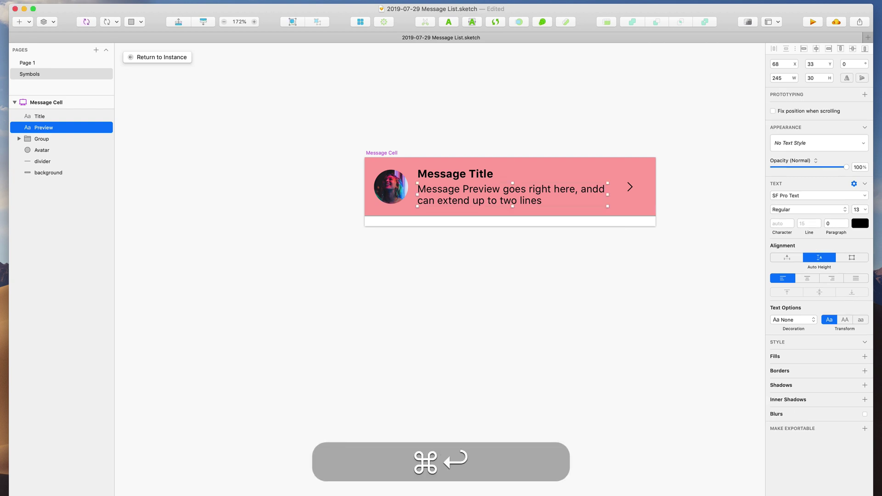
key(super+z)
key(super+z)
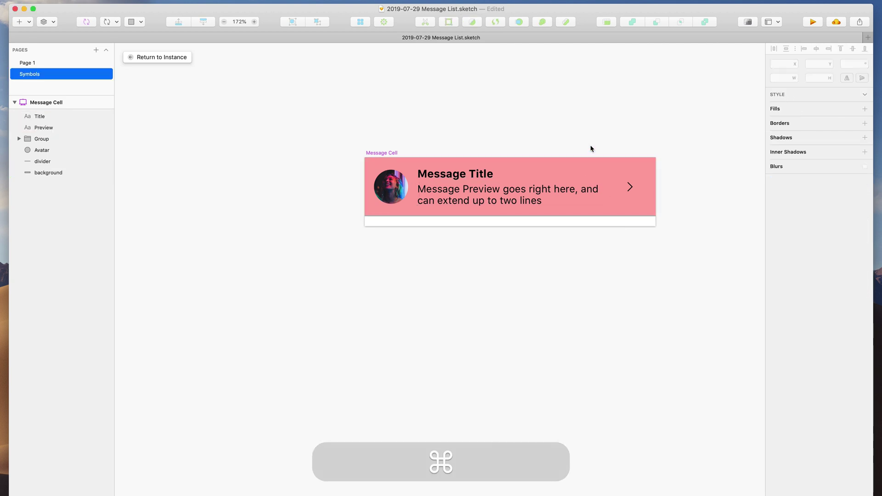
- Change the cell background rectangle's fill colour to F9F9F9
scroll(591, 148, up, 5)
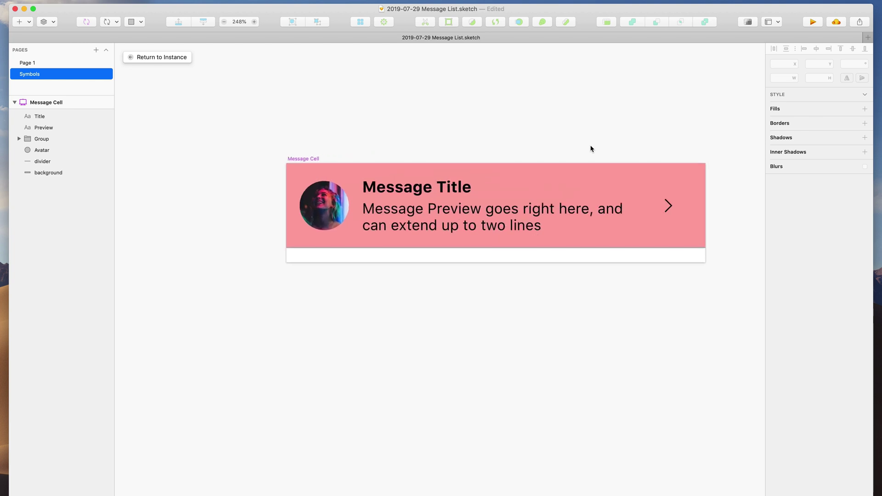
click(586, 178)
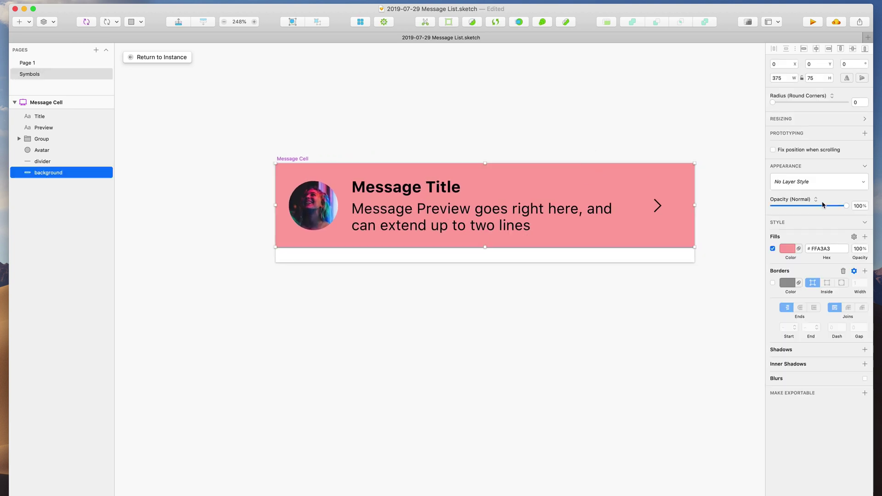
click(788, 249)
drag(794, 309, 773, 290)
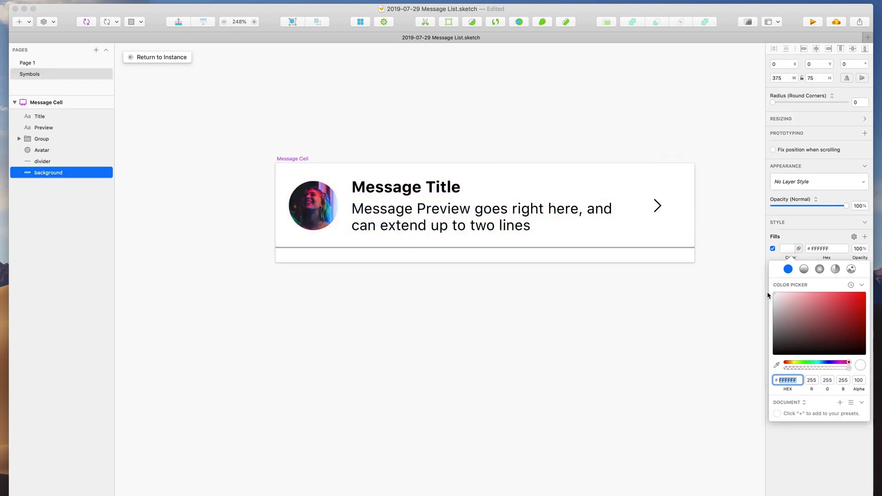
text(F9F9F9)
key(Return)
click(728, 261)
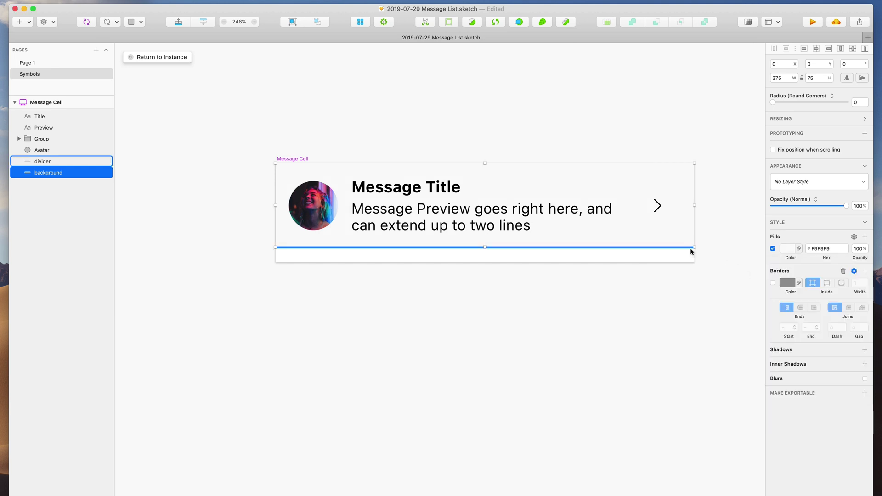
- Change the divider's fill to a light blue-grey, D4D9DD
click(663, 253)
scroll(663, 250, up, 5)
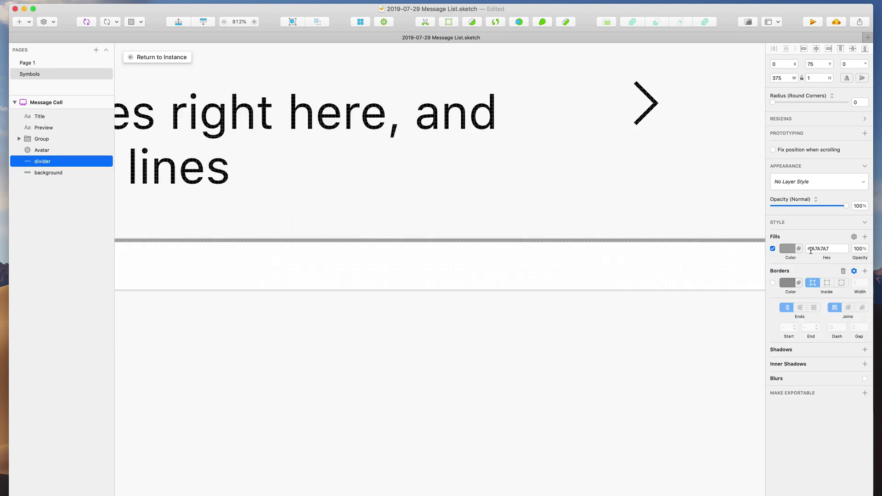
scroll(735, 244, right, 4)
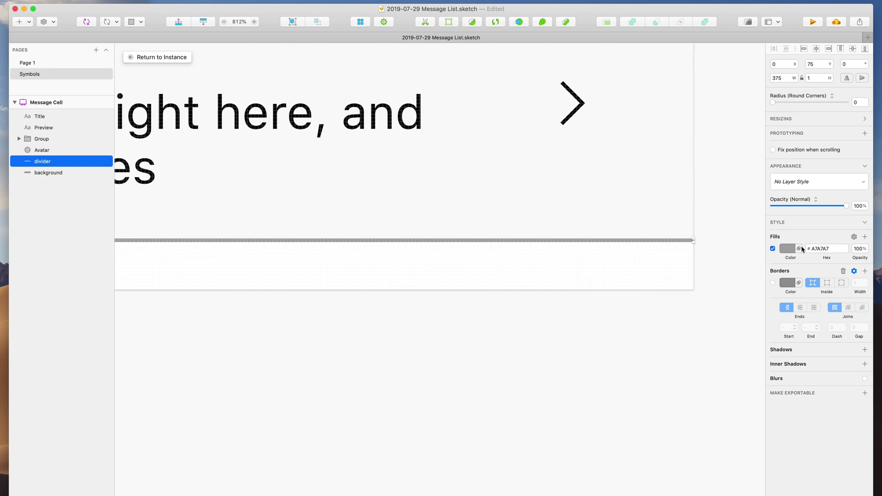
click(787, 249)
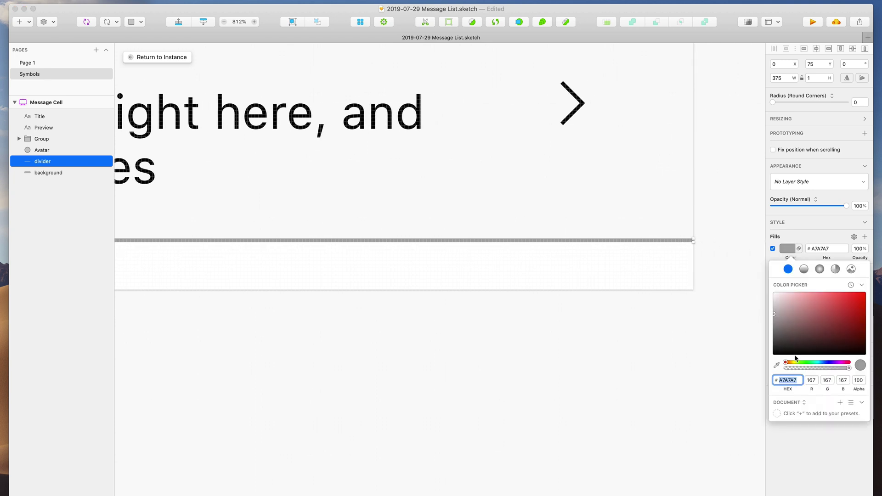
drag(796, 362, 823, 364)
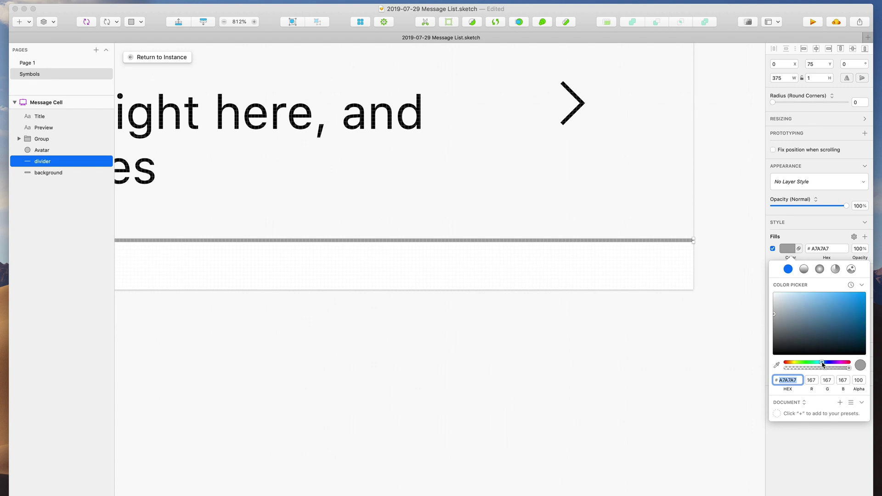
drag(776, 305, 776, 300)
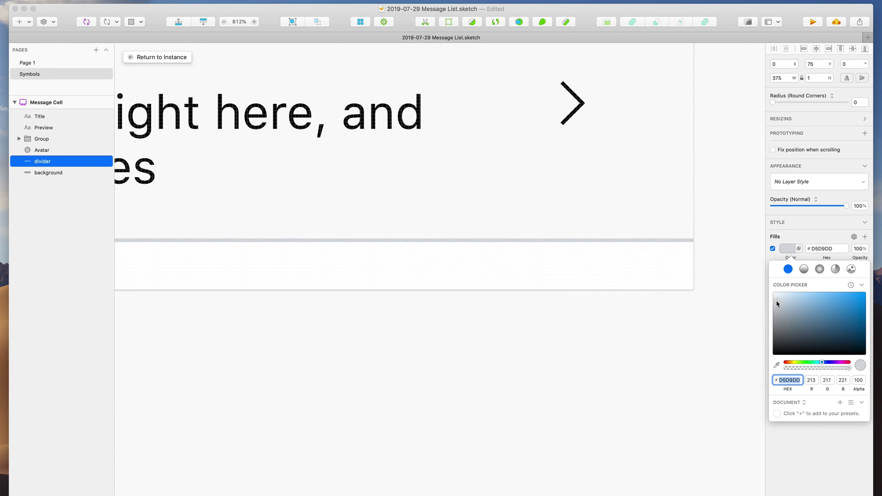
click(663, 318)
- Save the divider's colour D4D9DD and the cell background's colour F9F9F9 as document colour presets
key(super+2)
scroll(662, 321, left, 4)
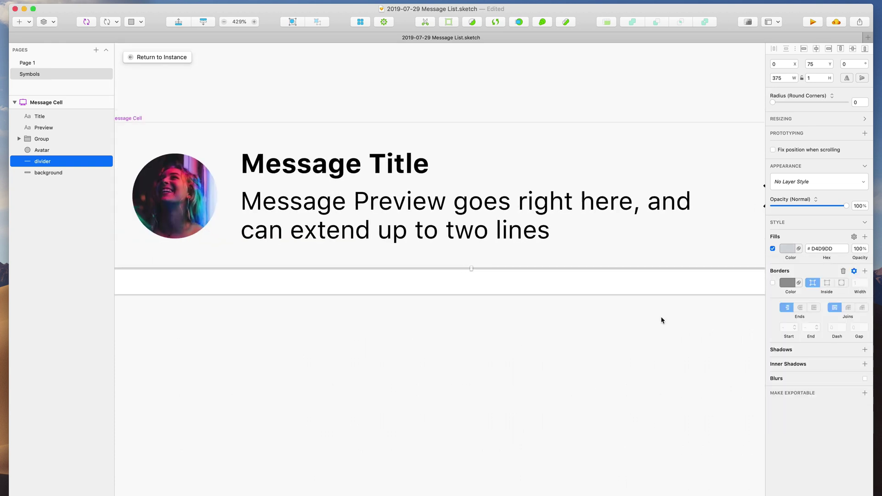
click(787, 249)
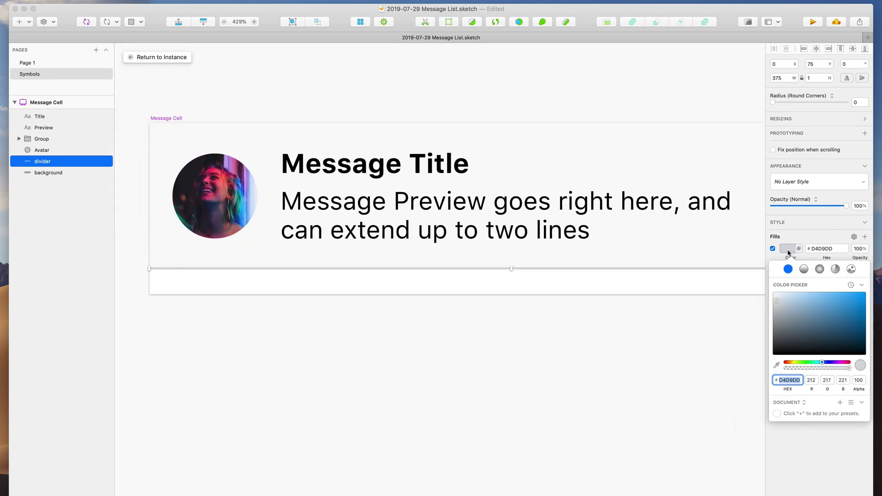
click(841, 403)
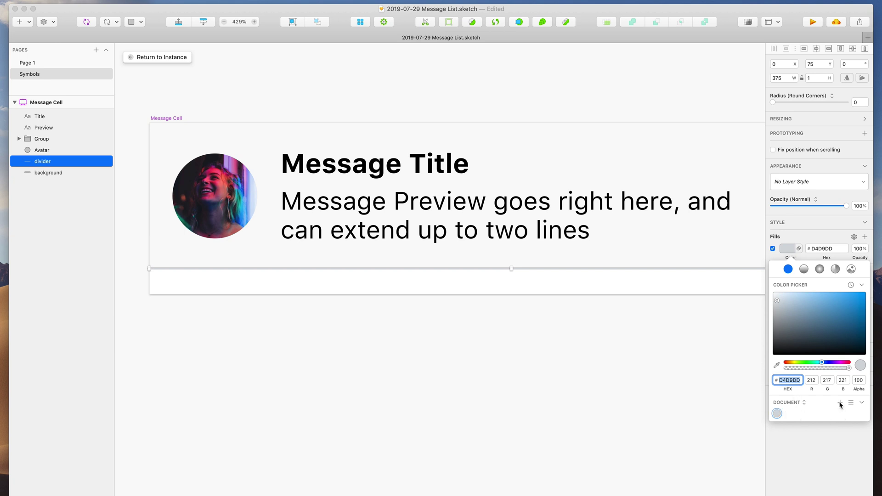
click(433, 262)
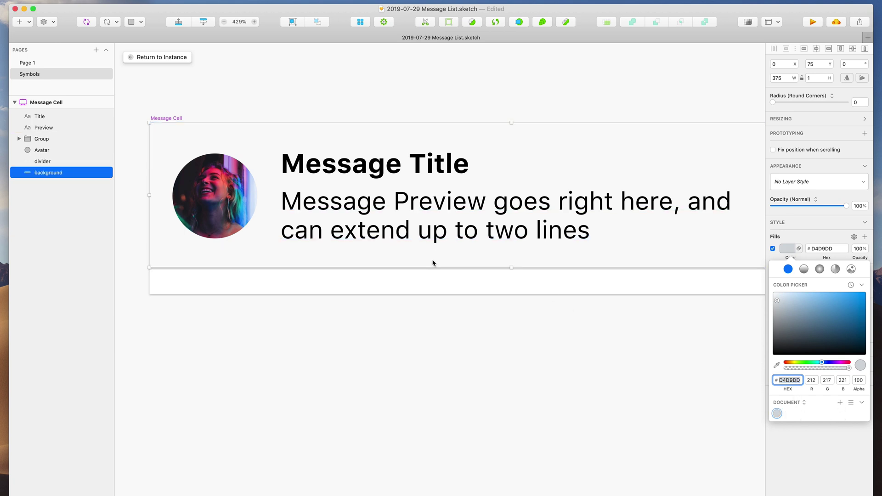
click(840, 403)
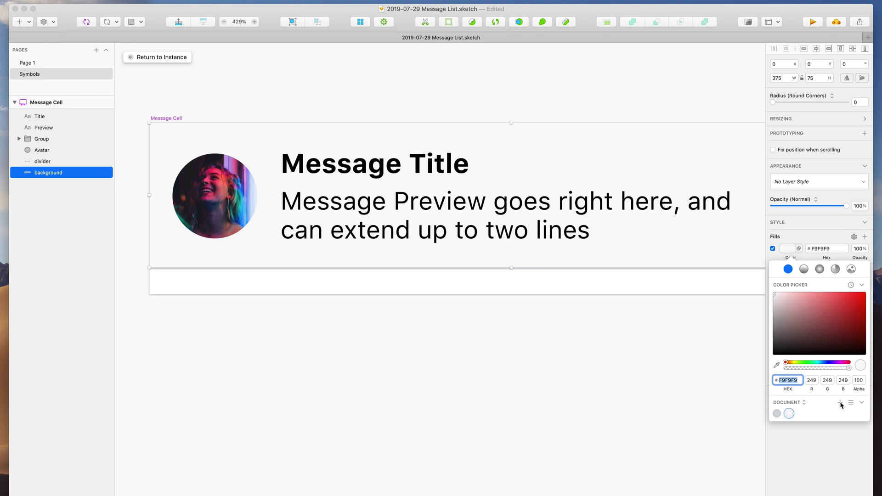
- Change the Preview text's colour to the dark grey 686D70 and save it as a document colour preset
click(582, 214)
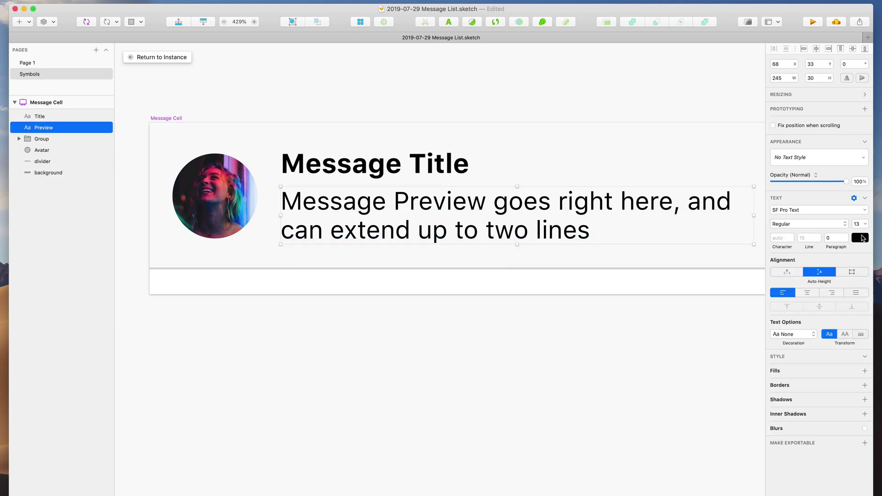
click(862, 239)
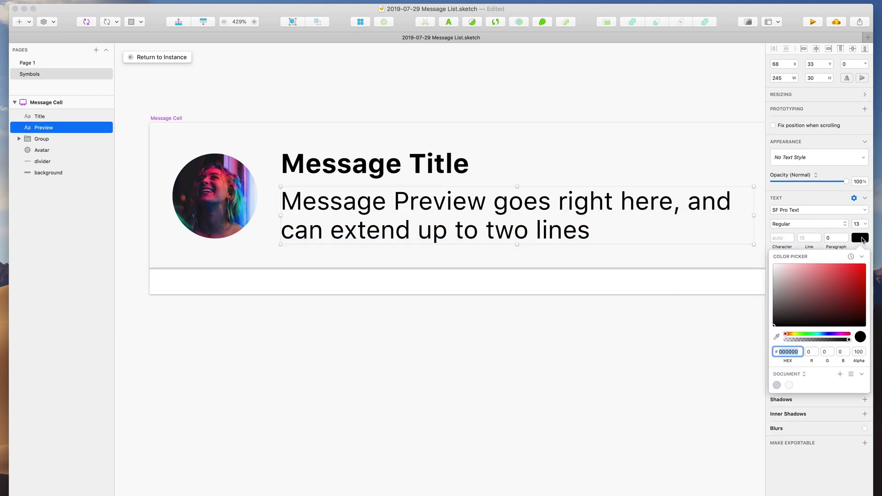
click(777, 386)
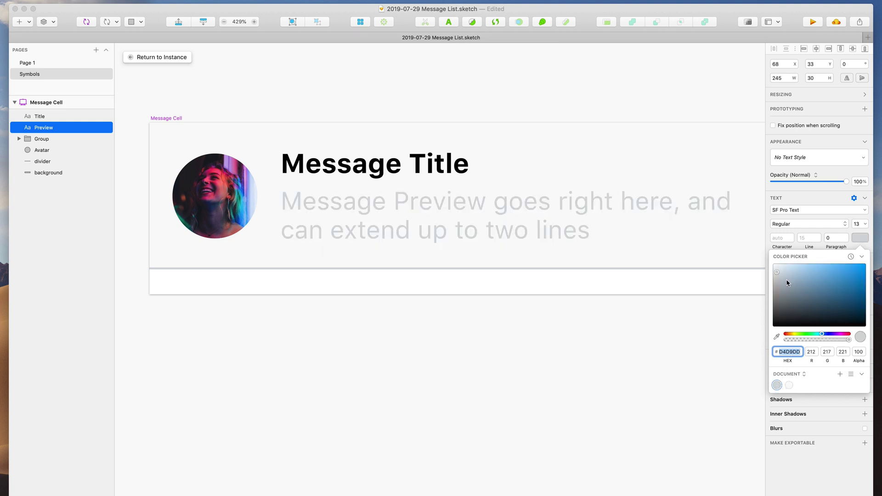
drag(777, 274, 780, 300)
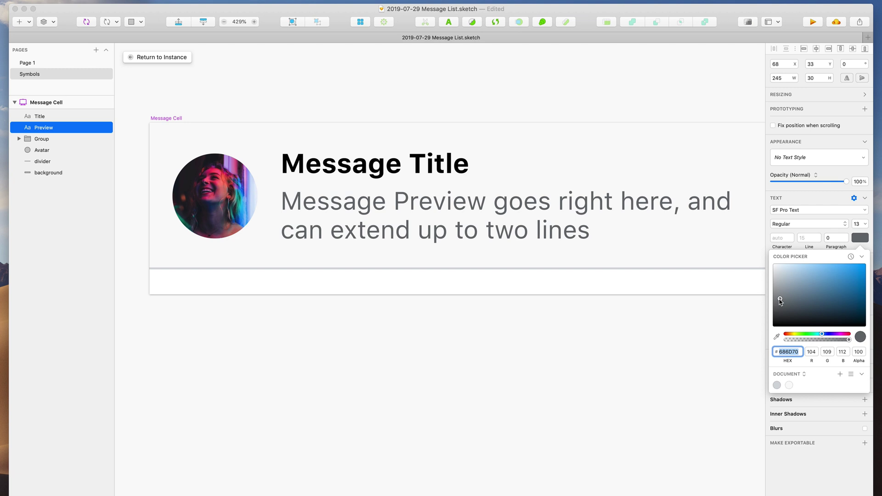
click(840, 374)
key(Escape)
scroll(517, 340, down, 5)
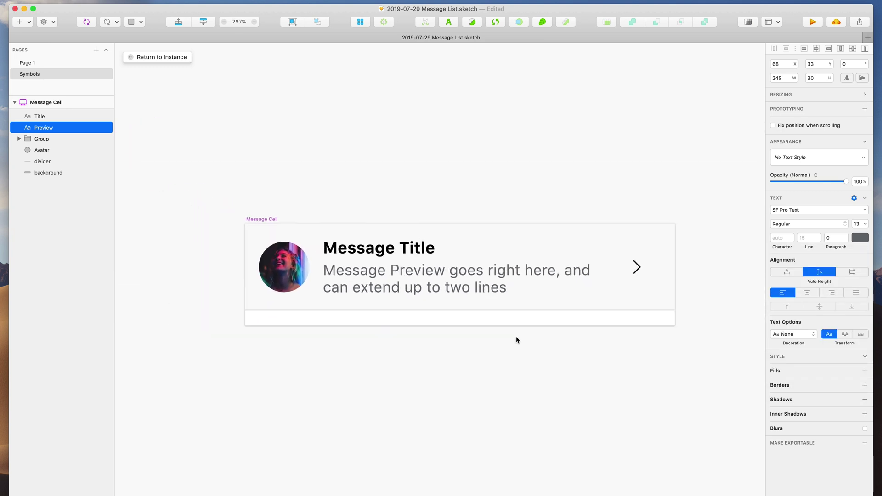
click(517, 339)
scroll(528, 335, up, 4)
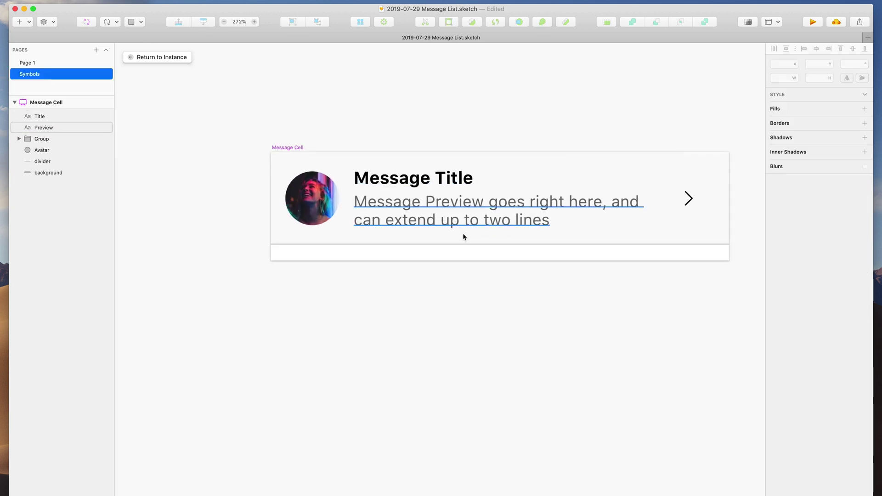
- Fit the Message Cell symbol's artboard to its contents, making it 76 high
click(312, 199)
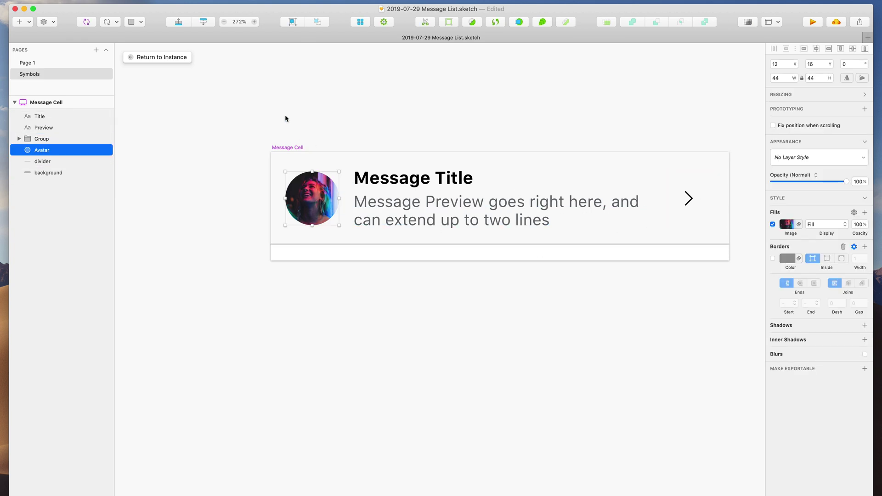
click(290, 149)
scroll(292, 149, right, 3)
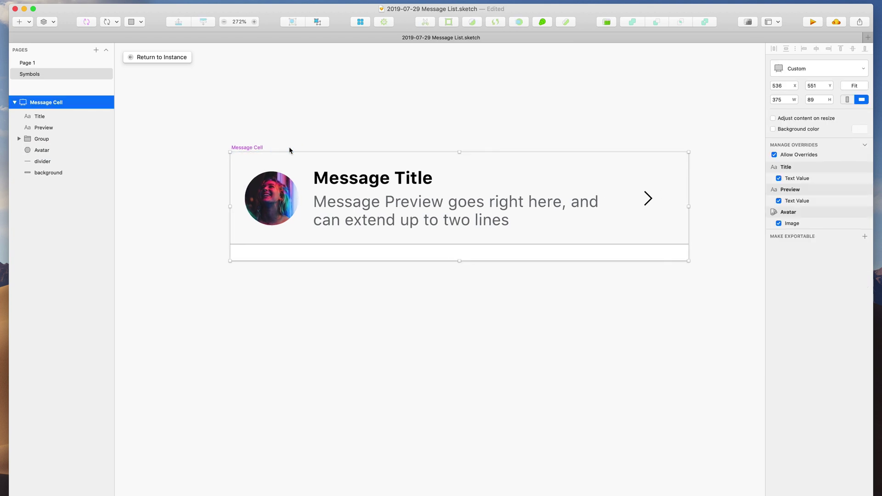
click(844, 87)
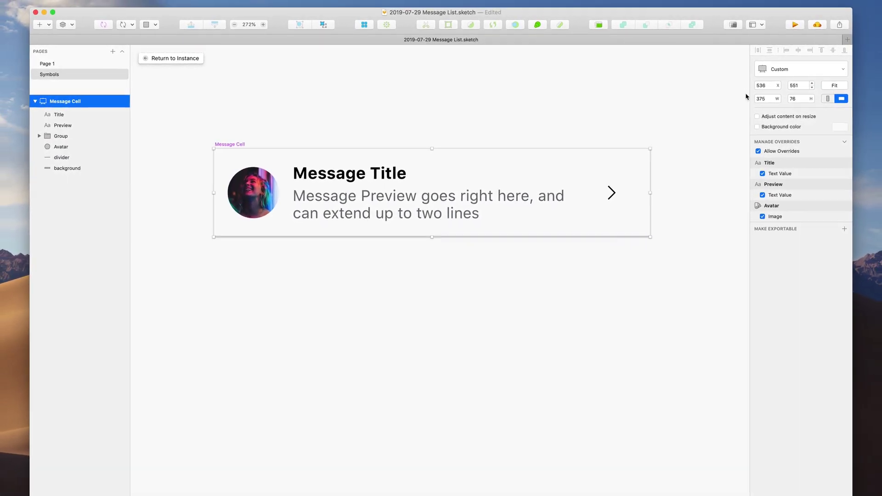
click(583, 109)
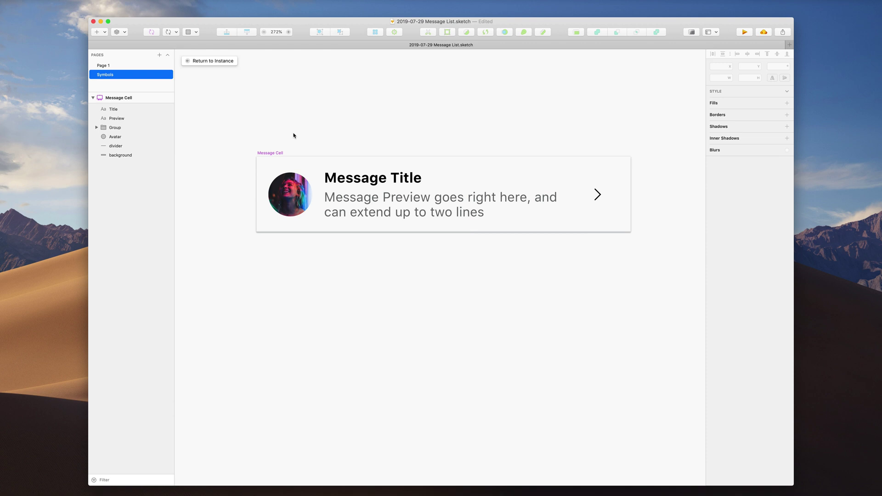
- Return from the symbol to the message list on Page 1 and save the document
click(188, 61)
click(274, 182)
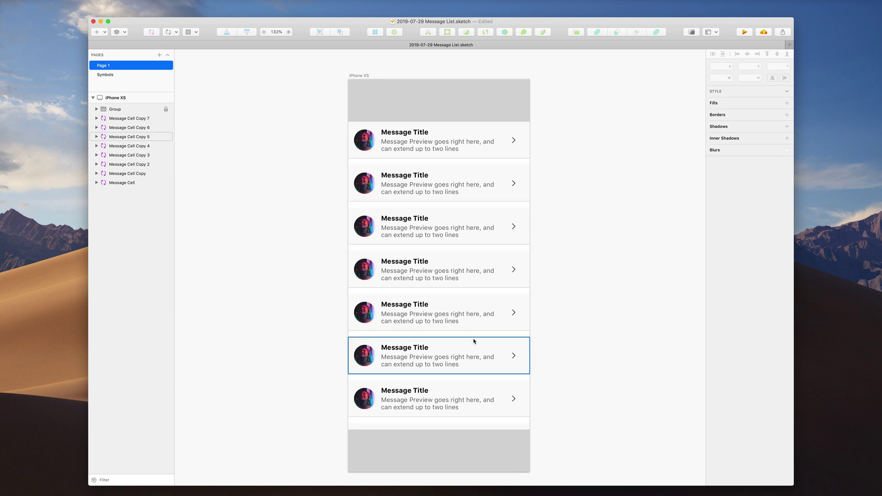
key(super+s)
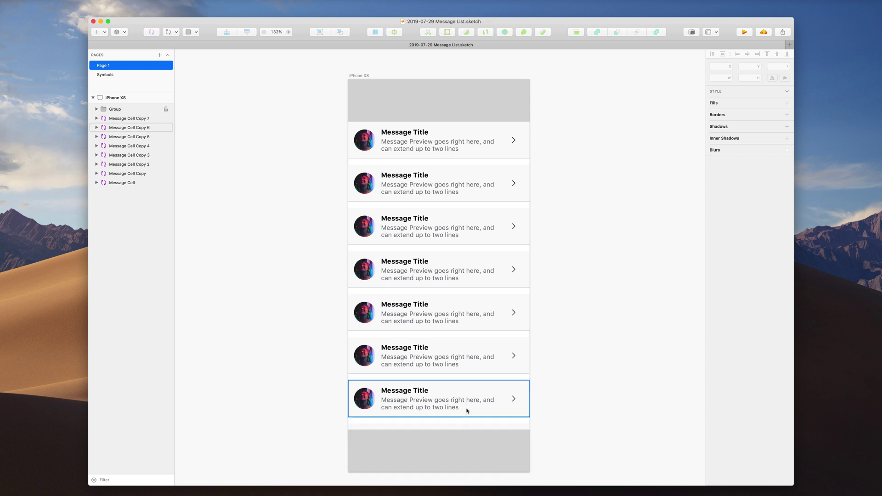
- Set the vertical spacing between all Message Cell instances in the iPhone XS artboard to 0
click(465, 428)
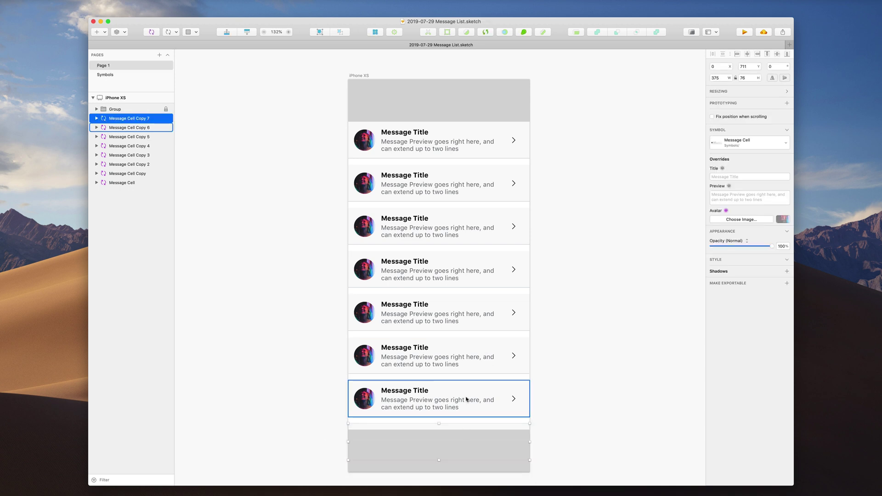
shift+click(163, 183)
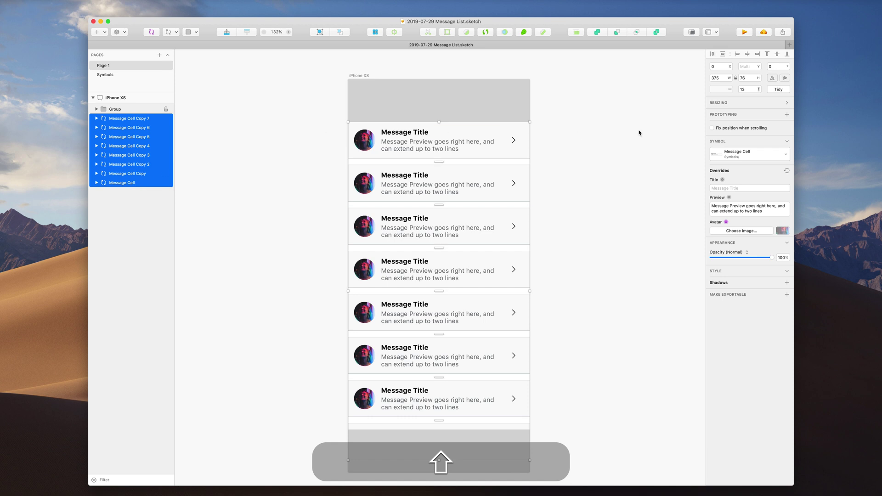
click(749, 92)
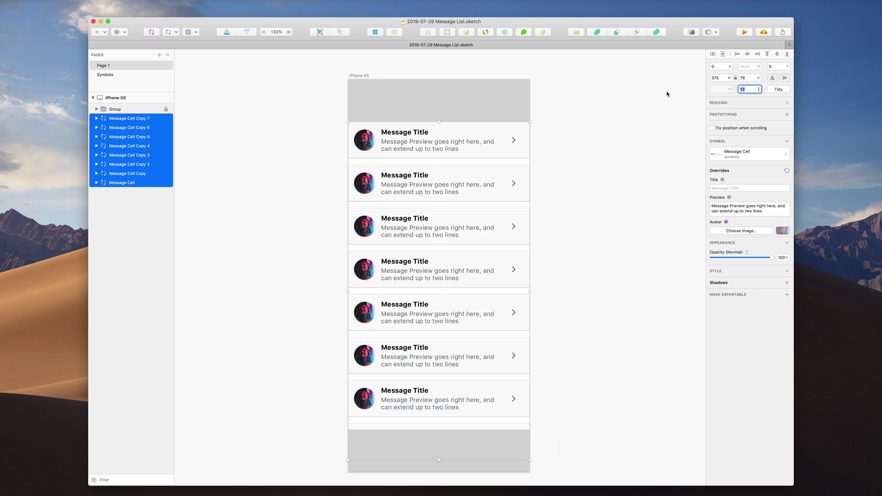
key(Return)
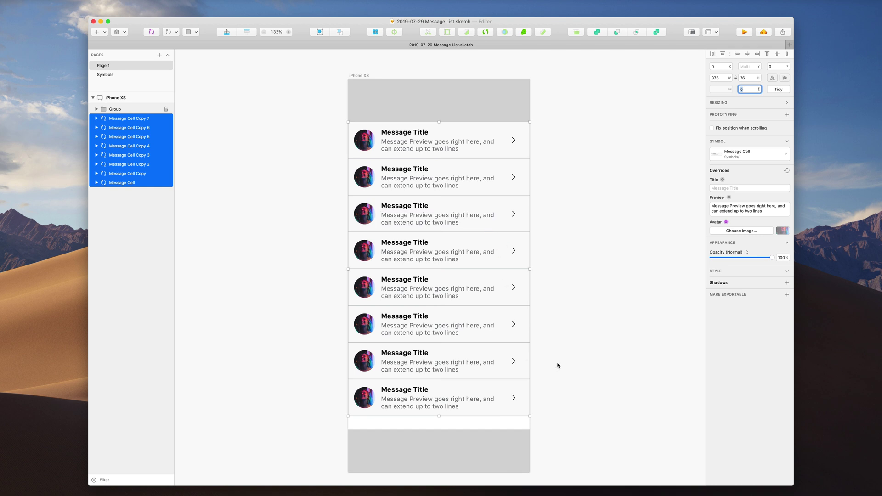
- Duplicate the last message cell directly beneath itself so it runs partly behind the grey bar at the artboard's foot
drag(473, 400, 469, 410)
drag(469, 436, 468, 437)
click(538, 408)
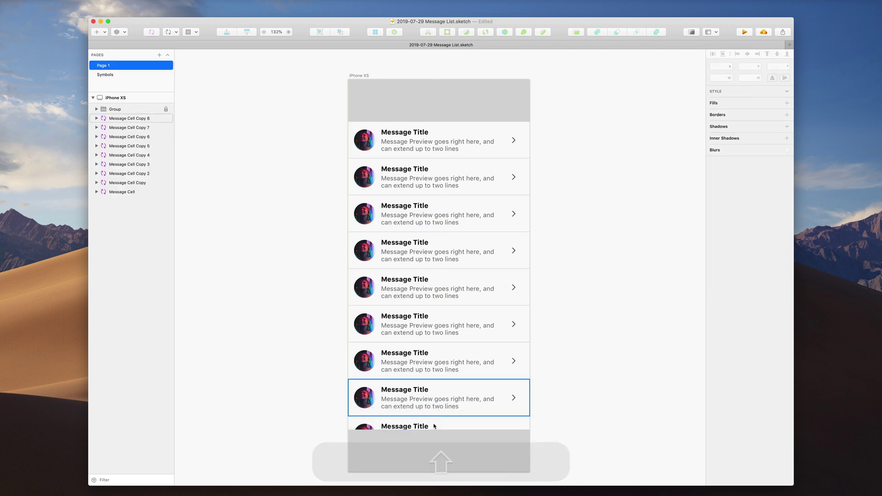
- Review the extended stack of message cells and save the document
drag(553, 172, 335, 424)
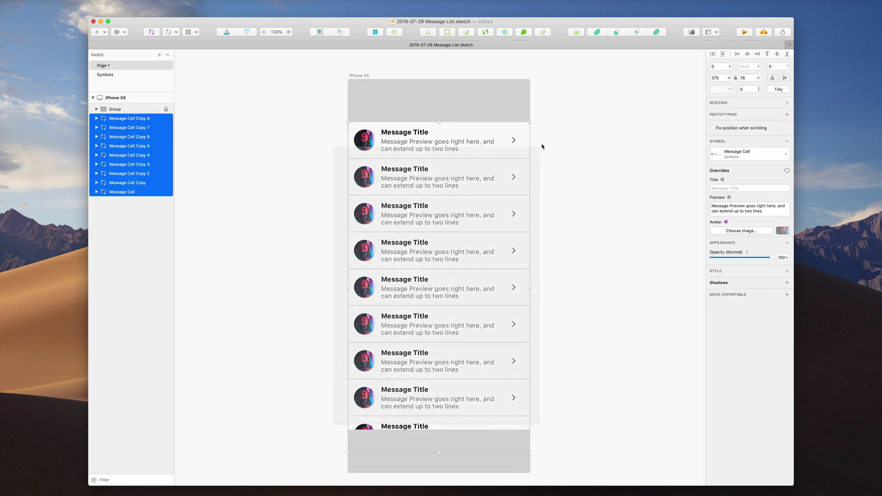
shift+click(509, 139)
mouse_move(509, 138)
mouse_down()
mouse_move(508, 164)
mouse_move(508, 146)
mouse_up()
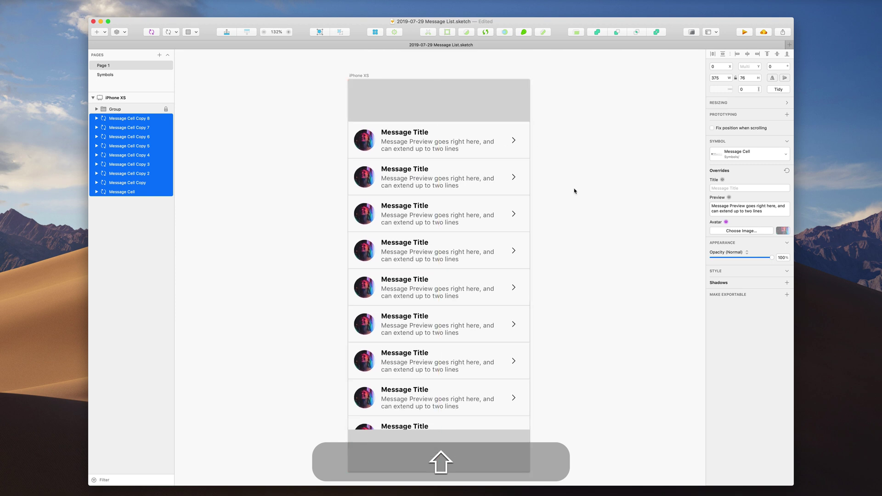
click(575, 191)
scroll(575, 192, left, 2)
scroll(522, 288, right, 3)
scroll(521, 287, up, 1)
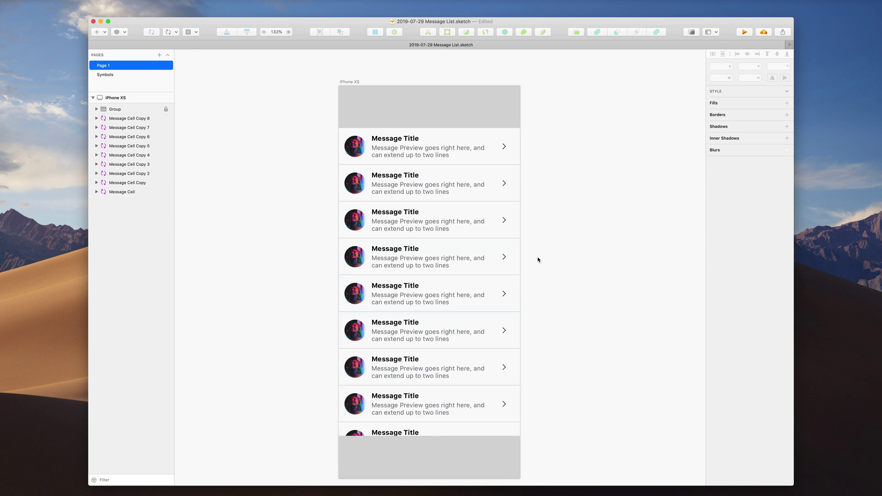
scroll(507, 241, up, 1)
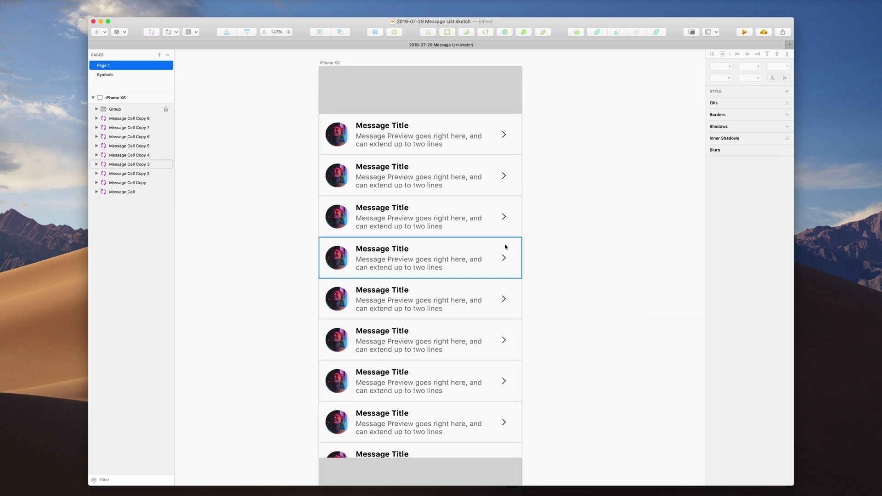
key(super+s)
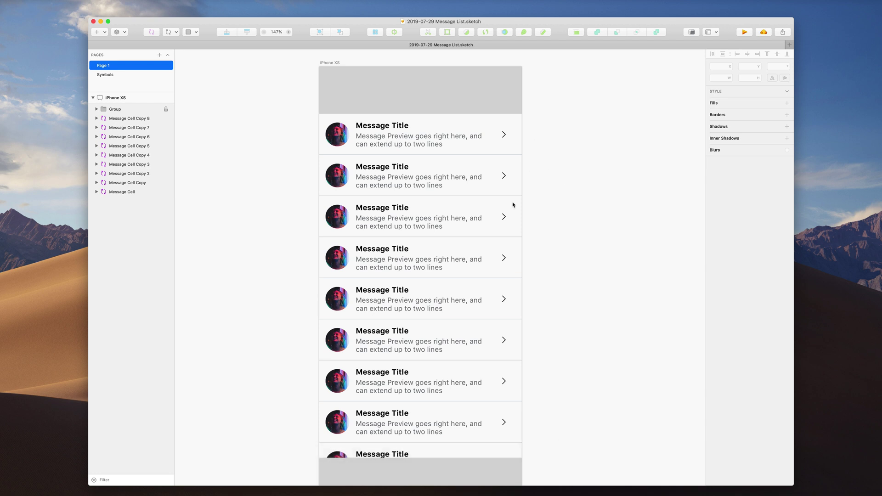
- Stretch all message cells together to a width of about 528 to test how their contents resize
drag(534, 133, 382, 455)
drag(523, 299, 582, 222)
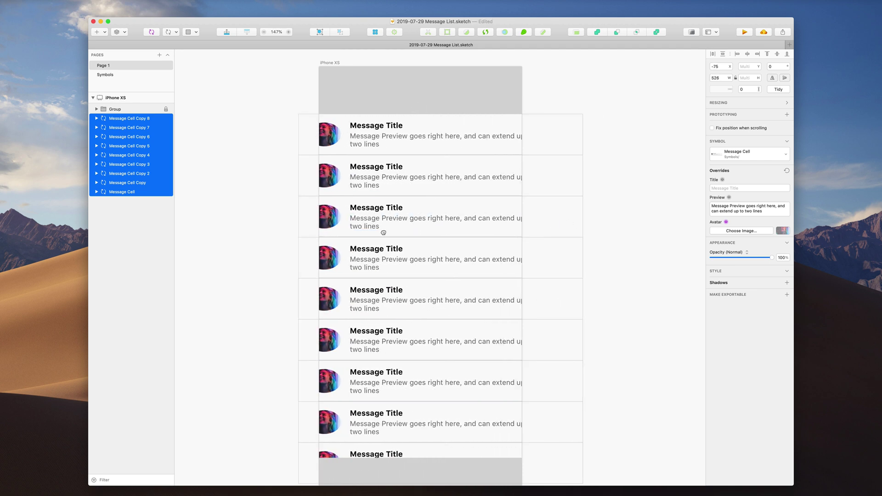
- Undo the resizing and repositioning of the nine selected message cells
drag(384, 233, 343, 237)
key(super+z)
key(super+z)
key(super+z)
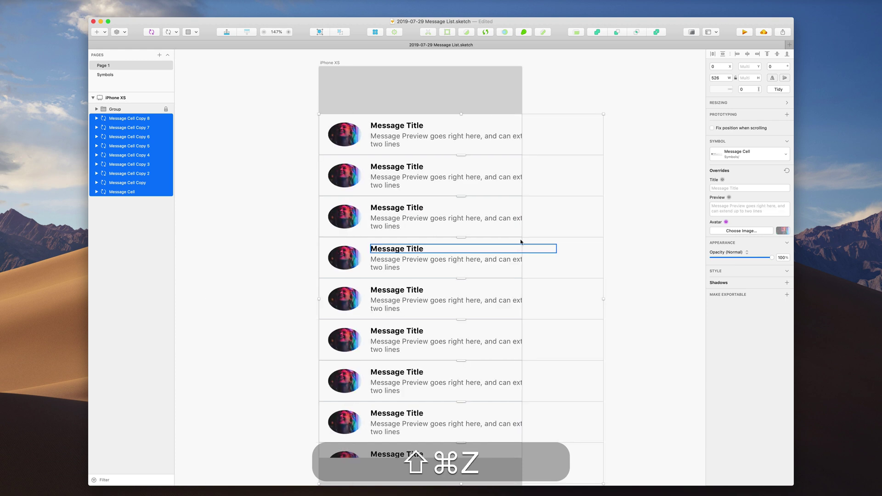
- Turn on Adjust content on resize for the iPhone XS artboard
click(335, 64)
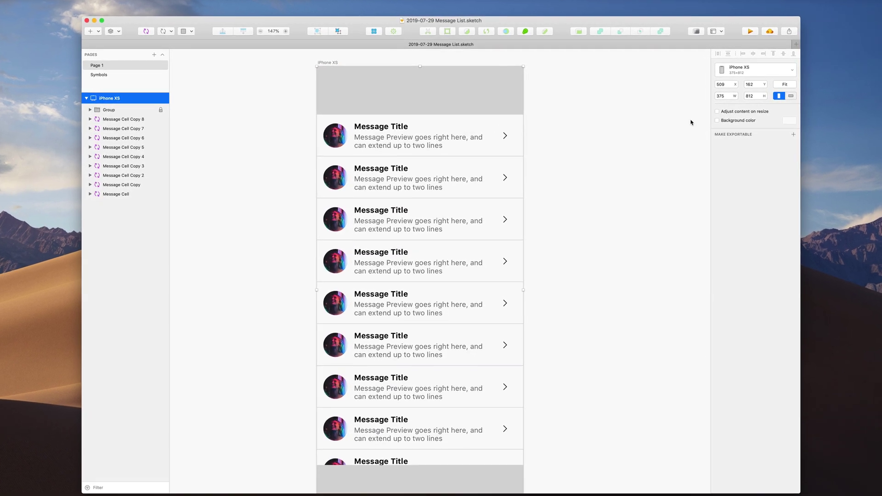
click(761, 118)
scroll(620, 200, down, 3)
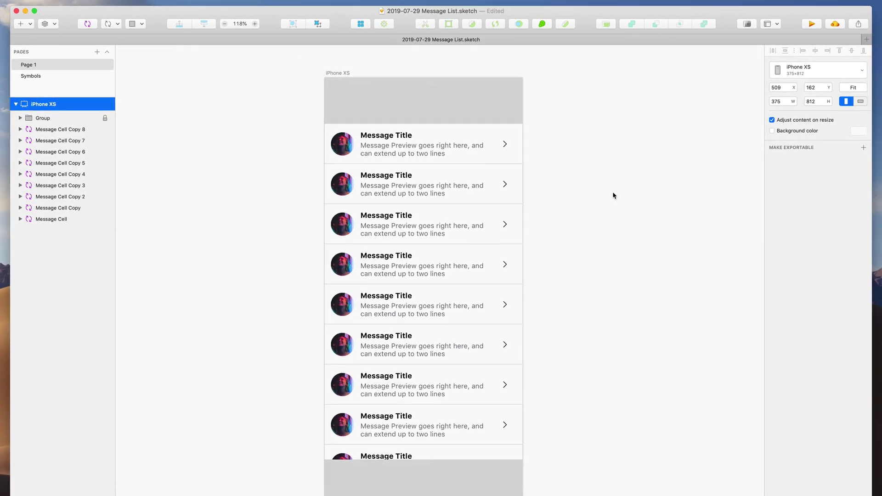
click(614, 196)
- Try changing the iPhone XS artboard's width to test how the cells adapt, and undo the resize
click(337, 72)
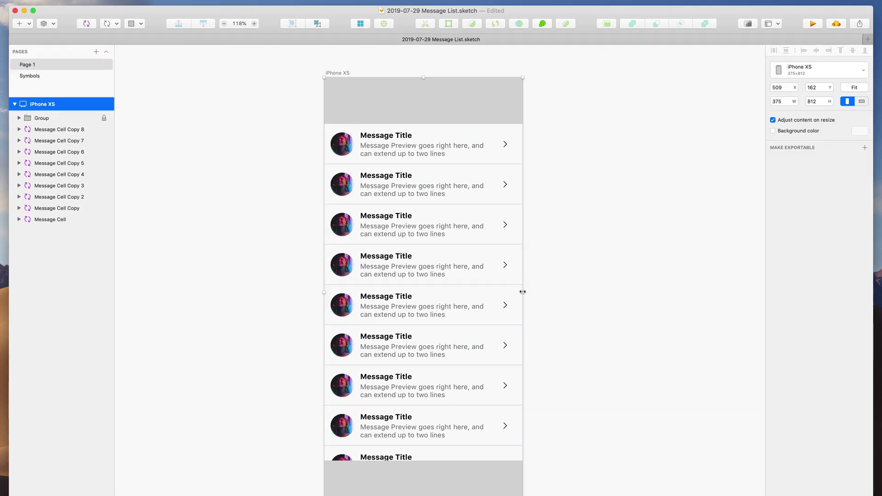
drag(522, 292, 522, 256)
key(super+z)
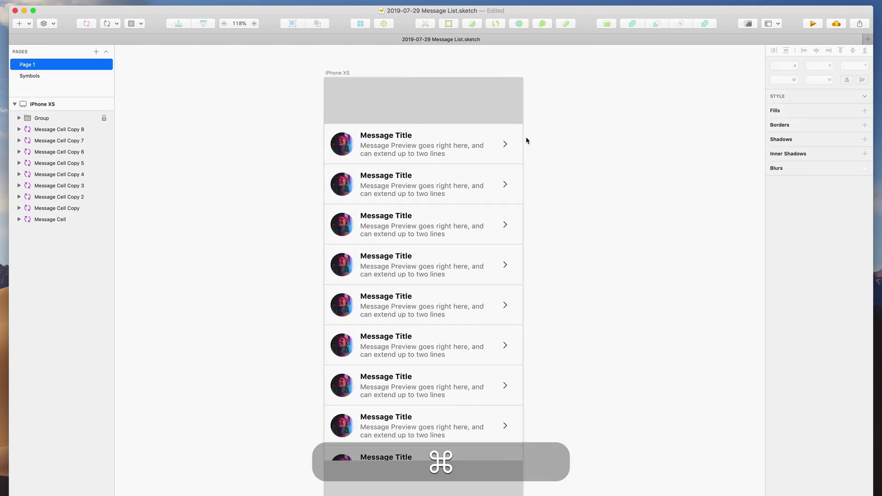
- Open the Message Cell symbol master and pin the Avatar to its left edge with fixed width and height
double_click(518, 138)
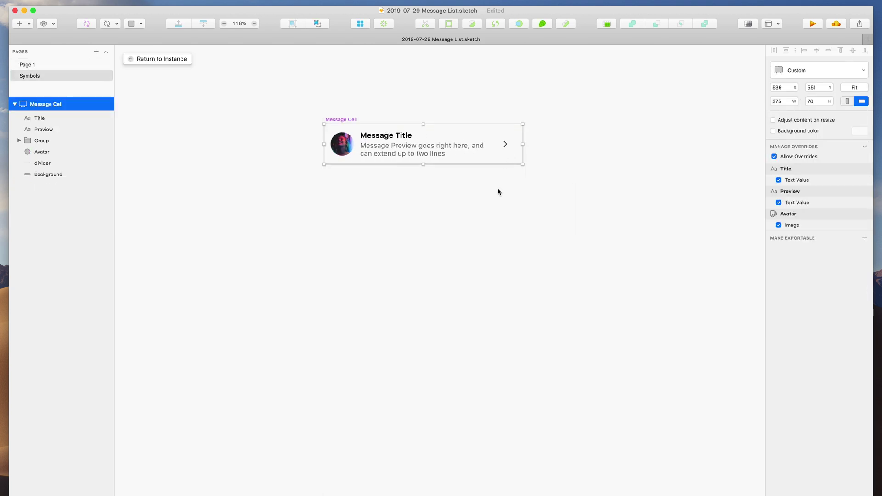
scroll(453, 160, up, 5)
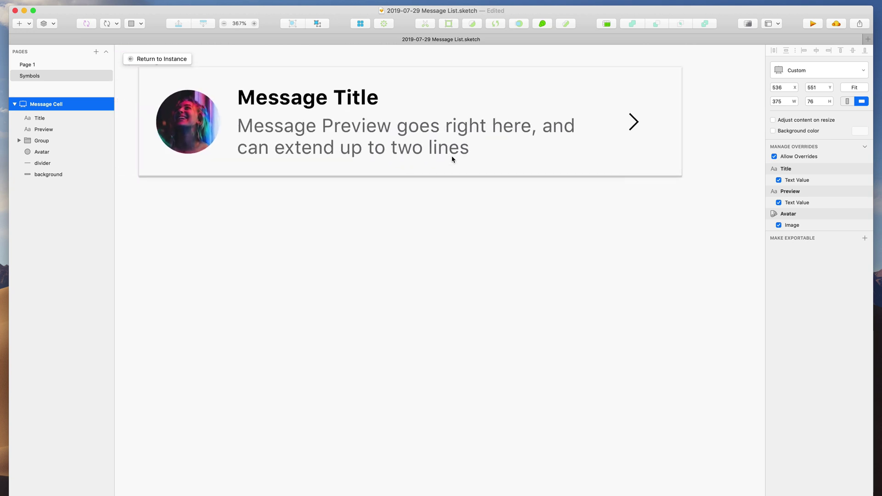
click(481, 76)
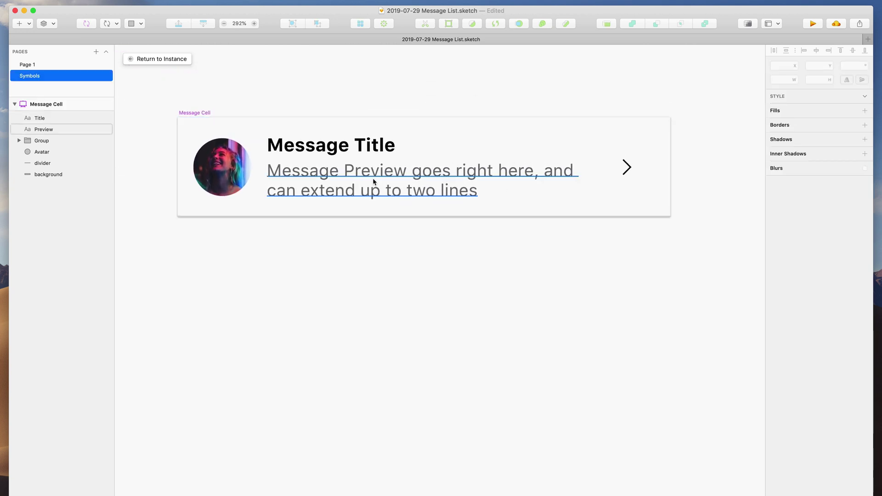
click(232, 162)
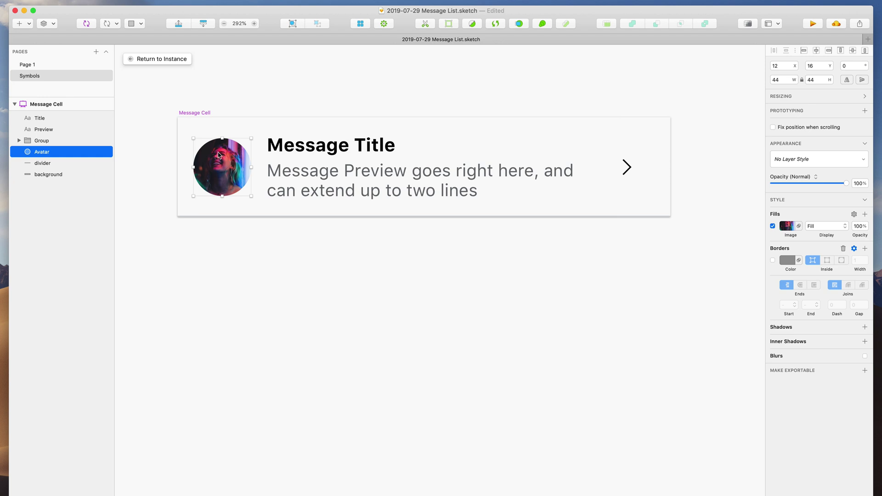
click(827, 96)
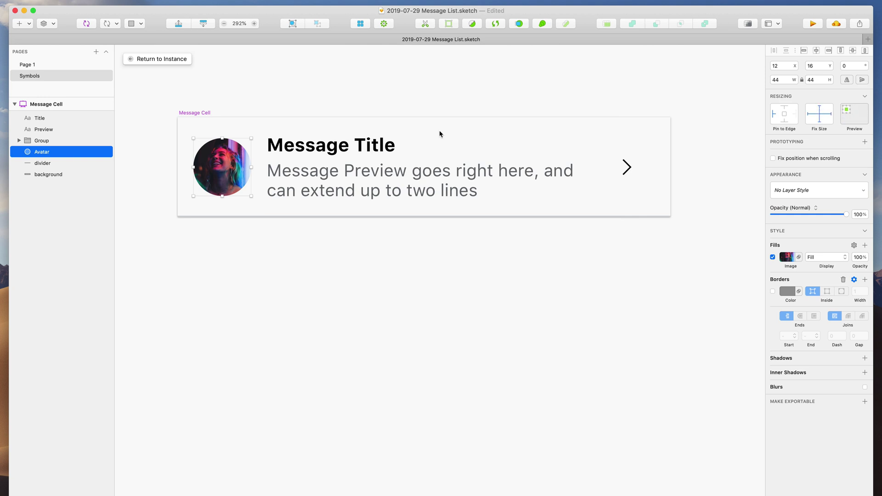
- Pin the Title and Preview text layers to both the left and right edges of the Message Cell symbol
click(385, 148)
shift+click(368, 190)
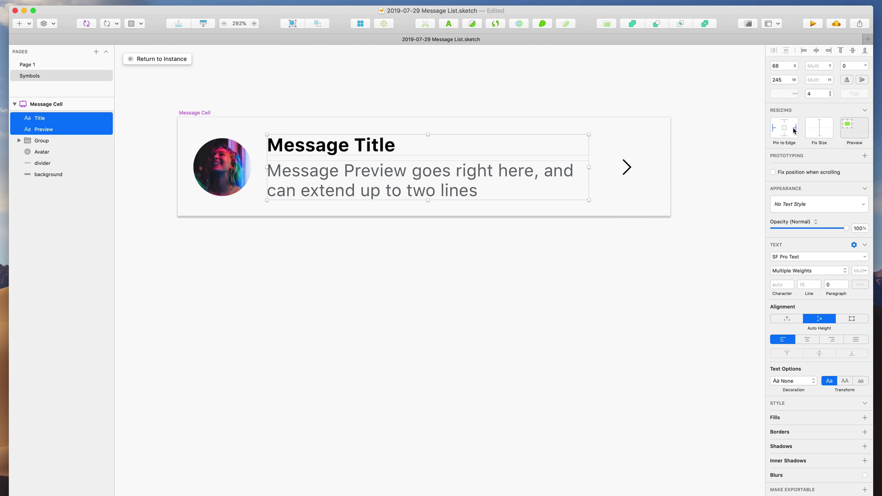
click(663, 106)
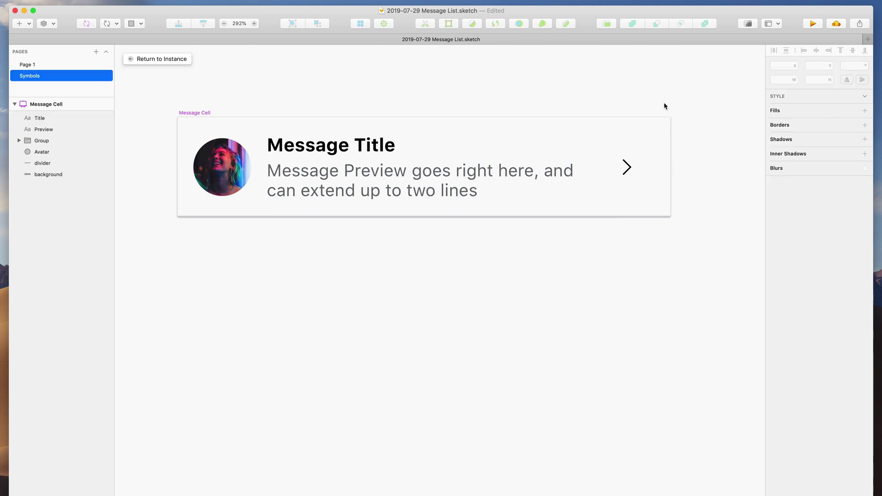
- Pin the chevron group to the symbol's right edge and fix its width and height
click(640, 175)
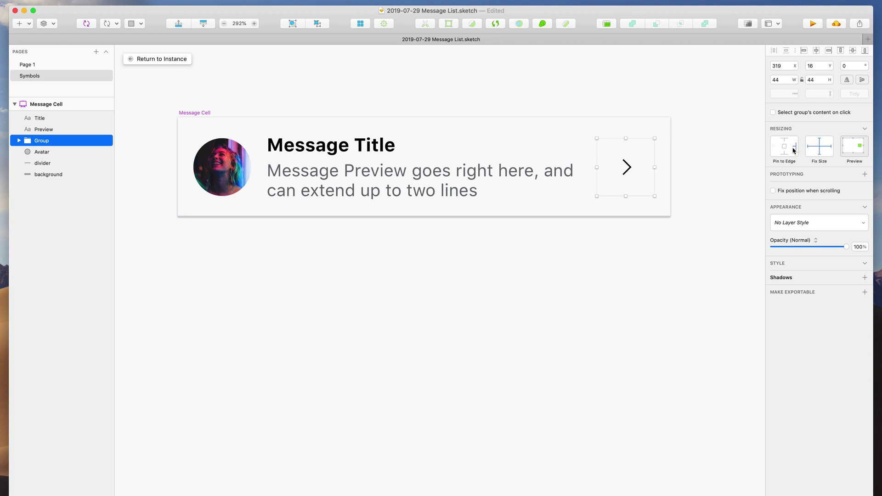
click(688, 140)
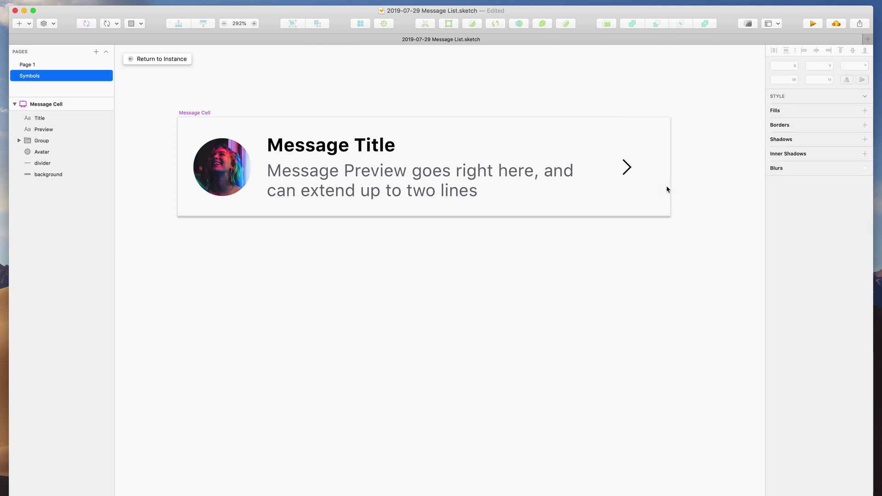
- Check the background layer's resizing, pin the divider to the symbol's bottom edge, and save the document
click(664, 189)
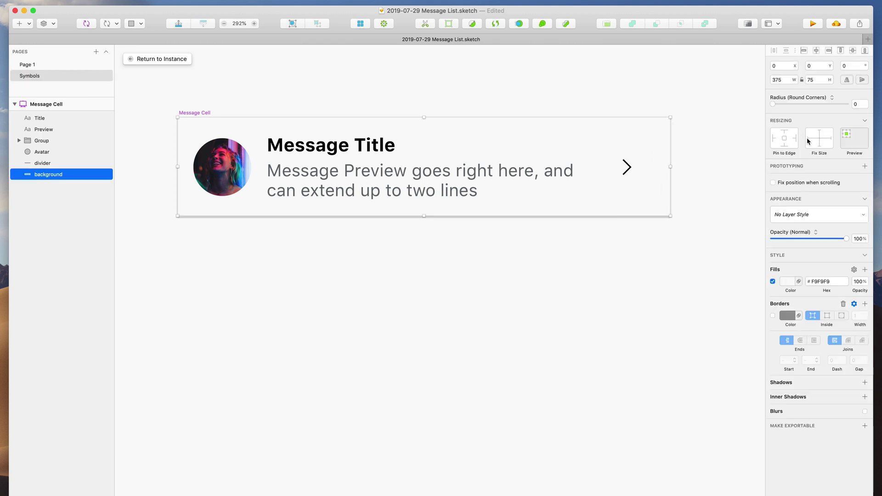
click(602, 216)
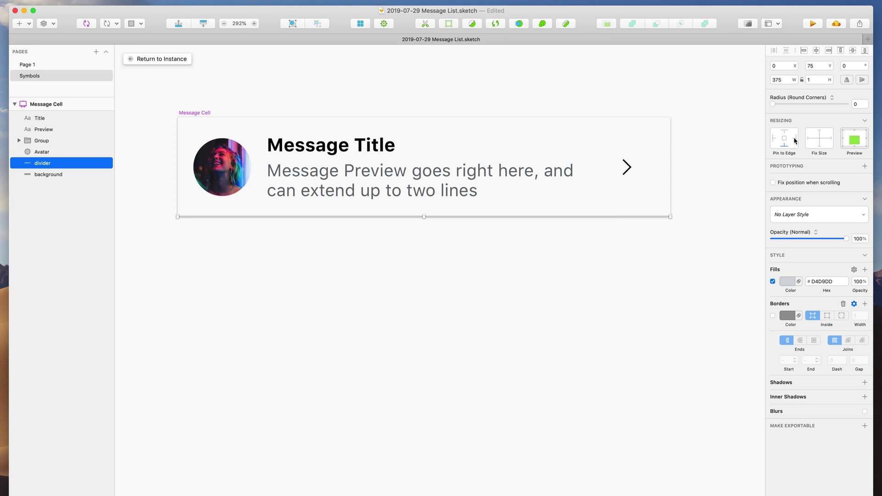
click(708, 165)
scroll(691, 138, up, 2)
key(super+s)
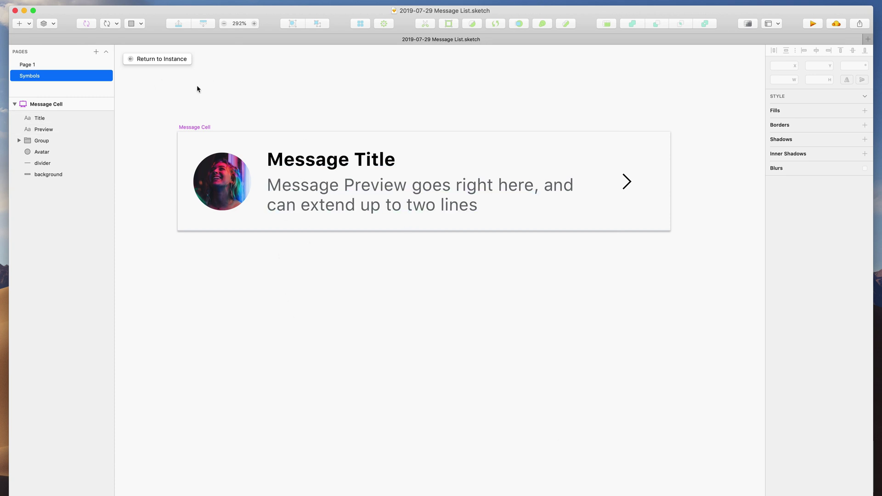
- Return to the symbol instance and narrow the iPhone XS artboard to a width of about 269
click(157, 58)
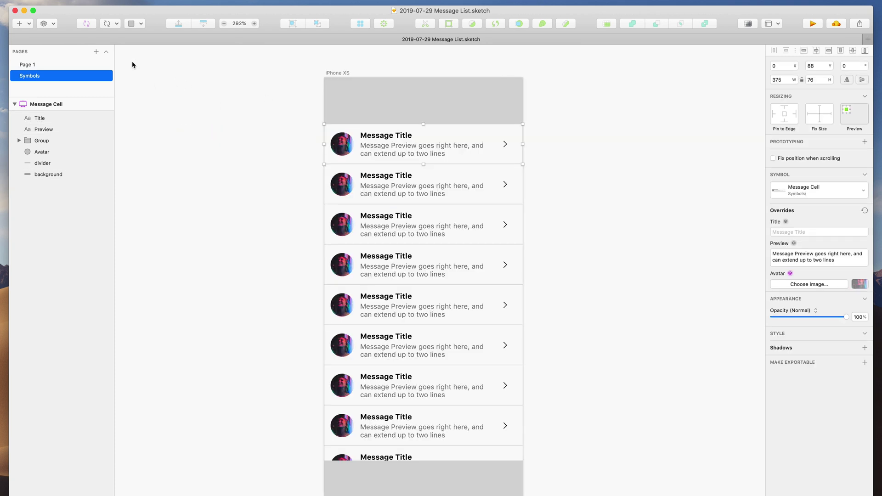
click(337, 72)
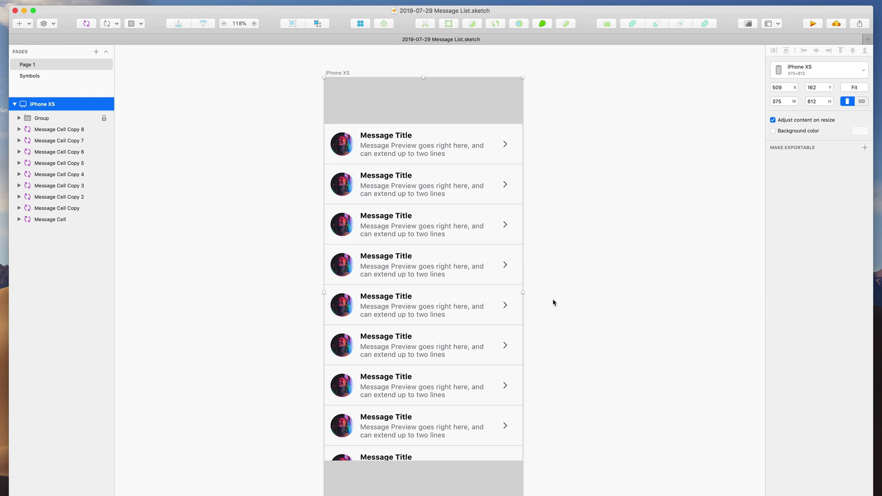
drag(523, 292, 467, 279)
- Try stretching the second message cell to a height of about 159, and undo the height change
click(425, 200)
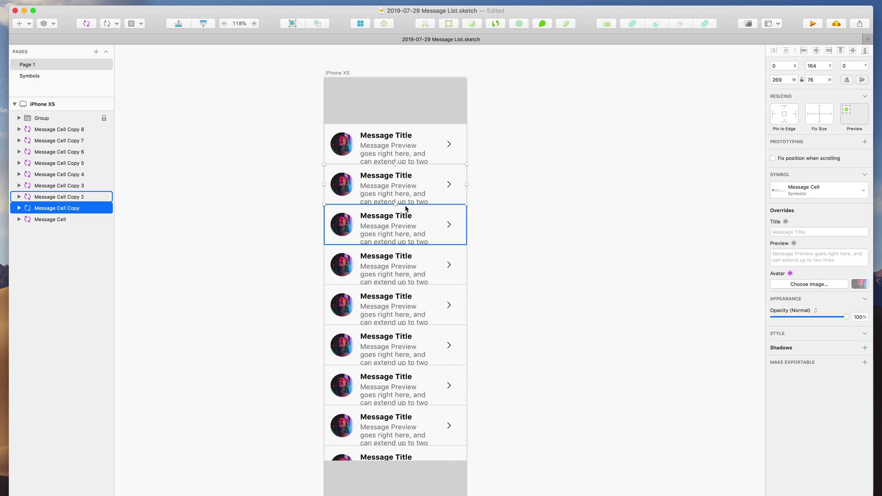
drag(396, 205, 403, 186)
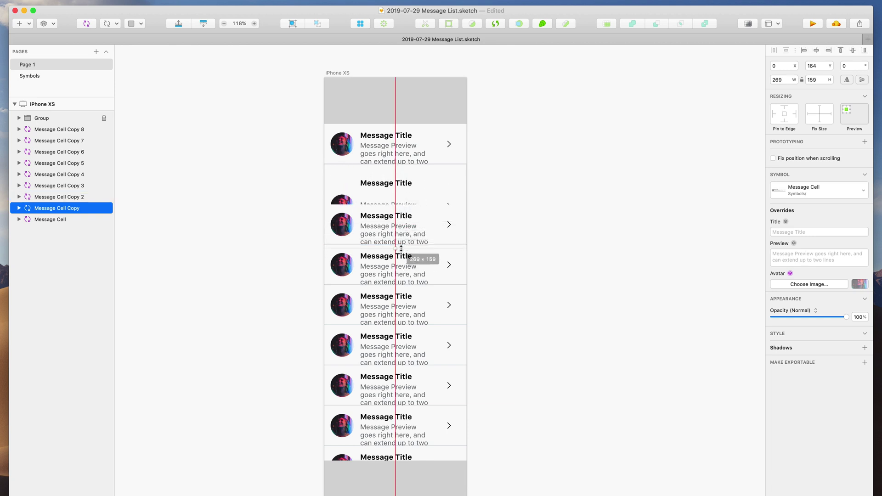
mouse_move(401, 248)
mouse_down()
mouse_move(405, 211)
mouse_move(403, 240)
mouse_up()
key(super+z)
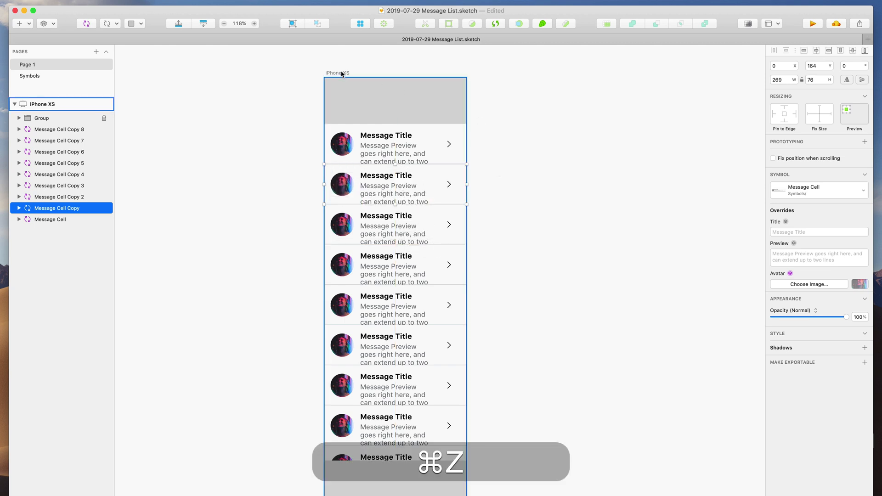
- Reset the narrowed artboard to the iPhone XS device preset, 375×812
click(342, 73)
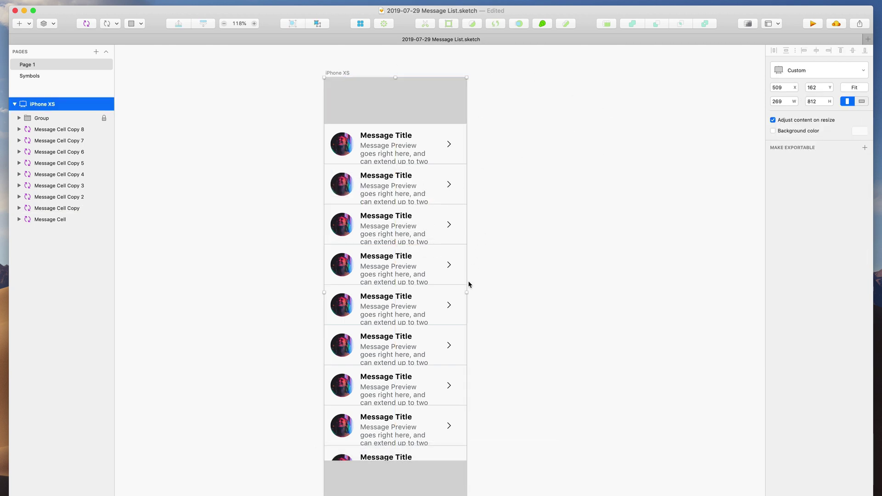
drag(467, 291, 514, 294)
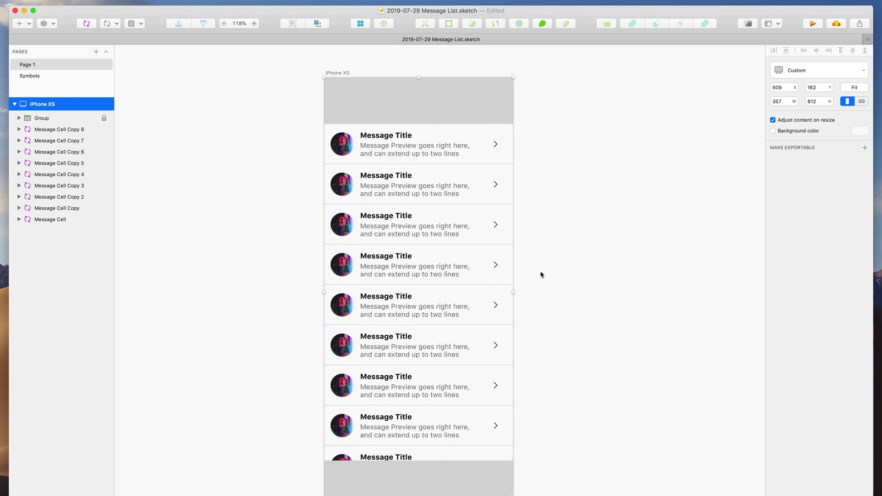
click(781, 101)
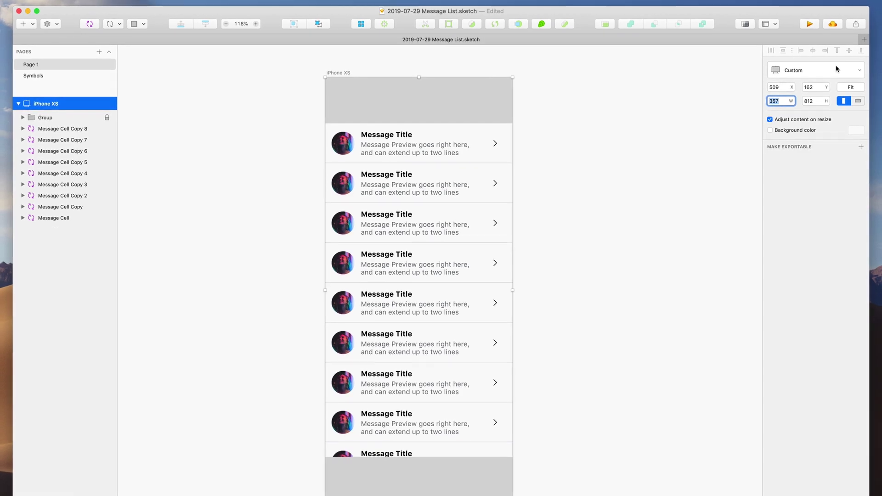
click(837, 69)
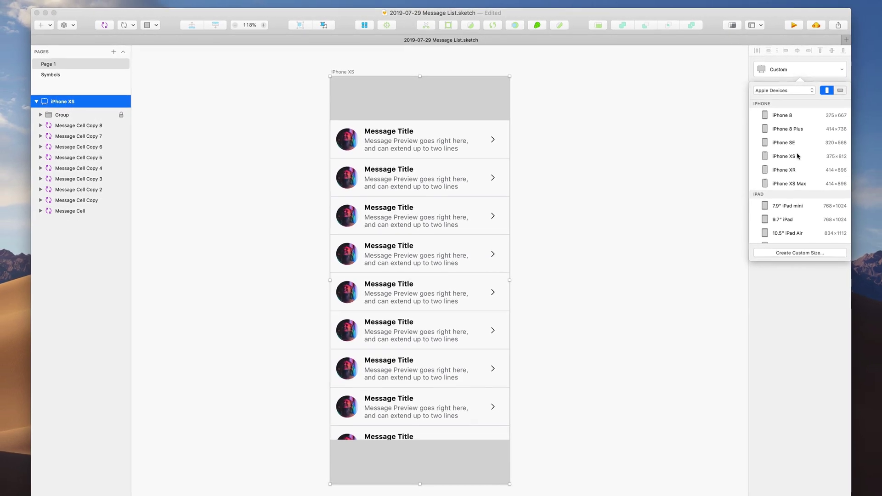
click(798, 157)
click(583, 170)
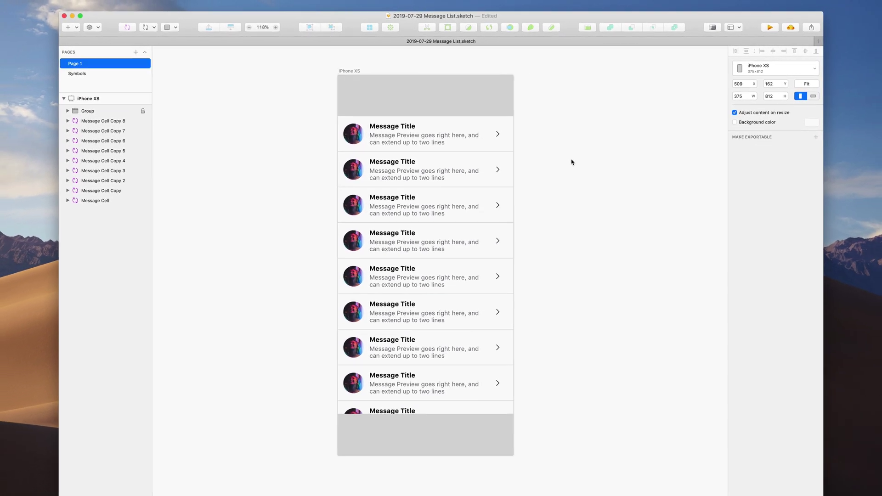
- Select all nine message cells and fill their avatars with varied portrait images from Sketch Data
scroll(569, 160, up, 5)
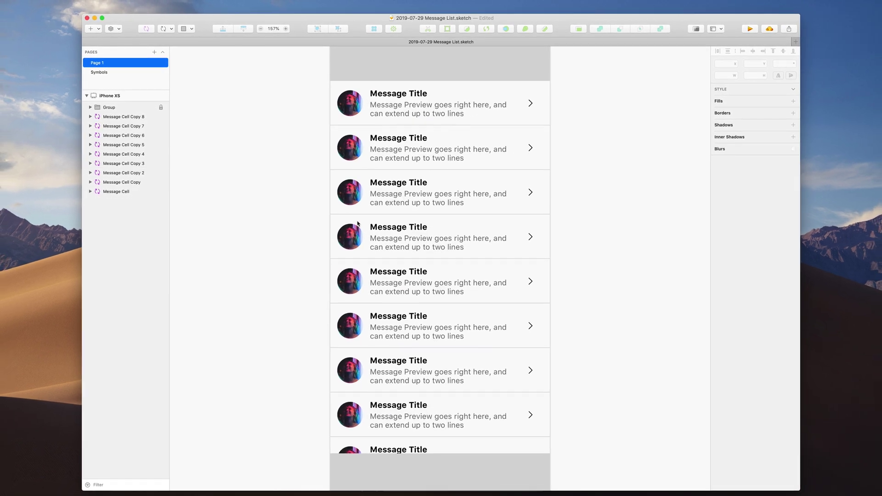
click(342, 117)
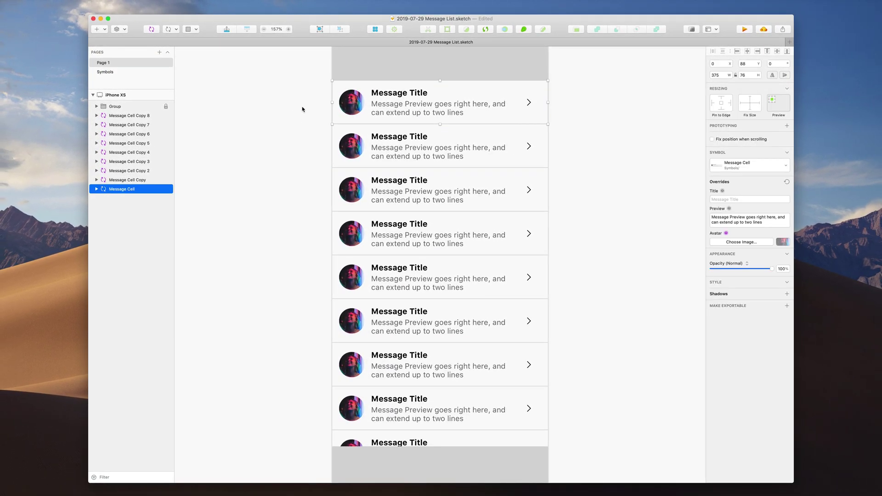
drag(302, 108, 333, 444)
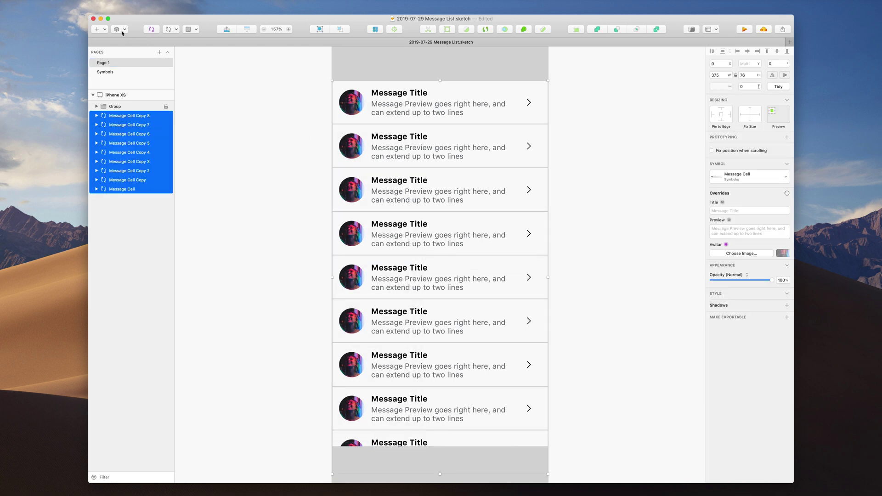
click(121, 29)
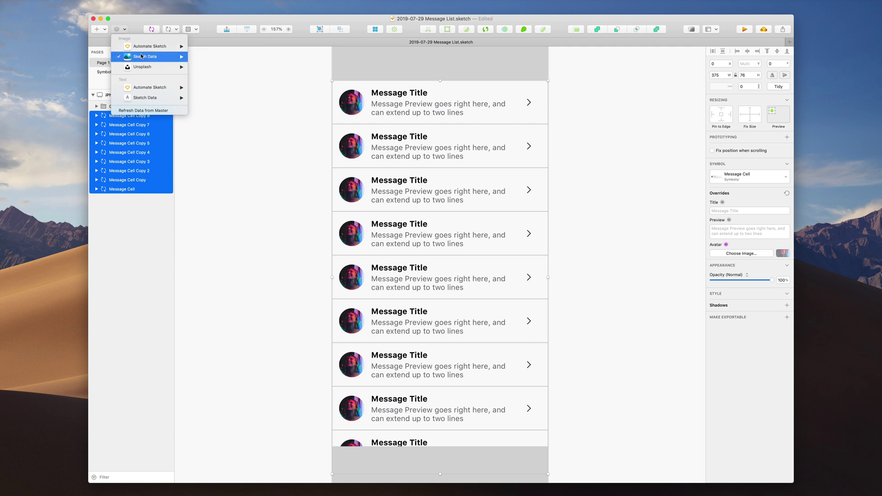
mouse_move(143, 57)
click(209, 57)
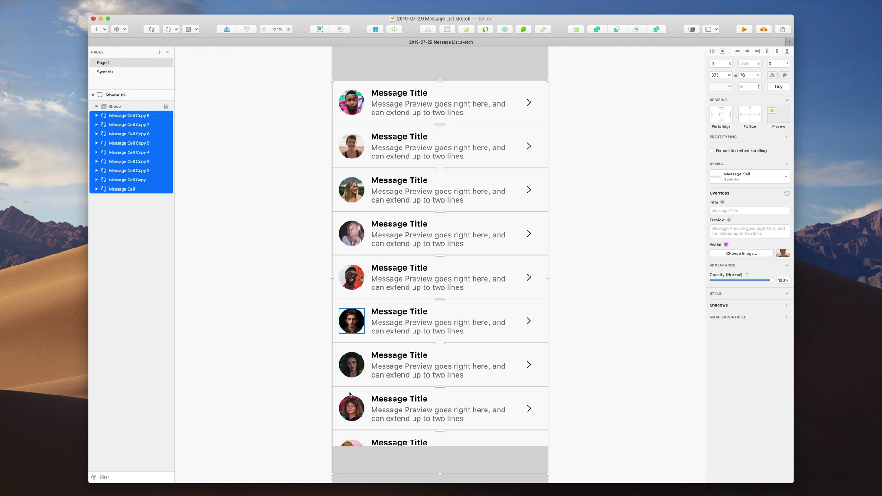
click(285, 294)
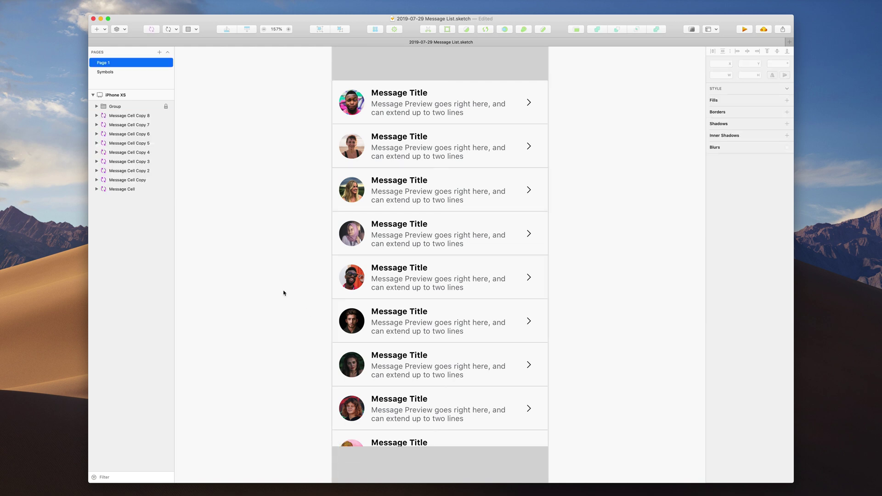
- View the Message Cell symbol master, return to its instance in the message list, and save the document
double_click(540, 95)
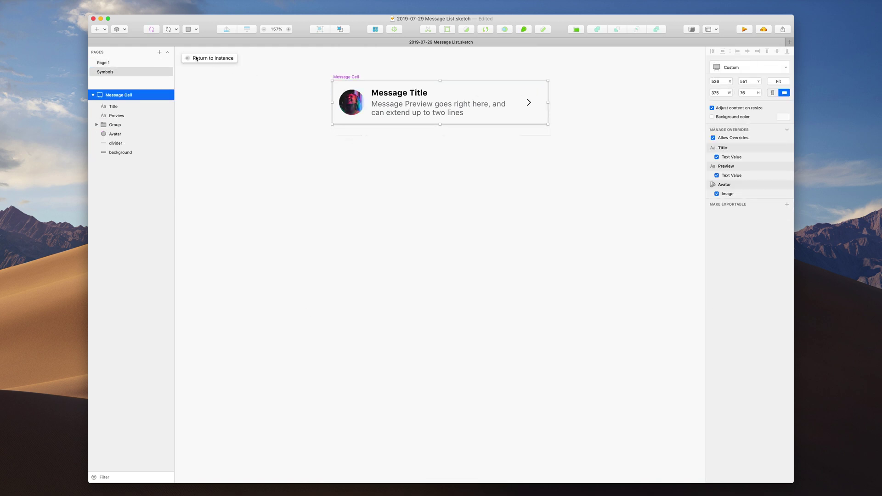
click(189, 59)
key(super+s)
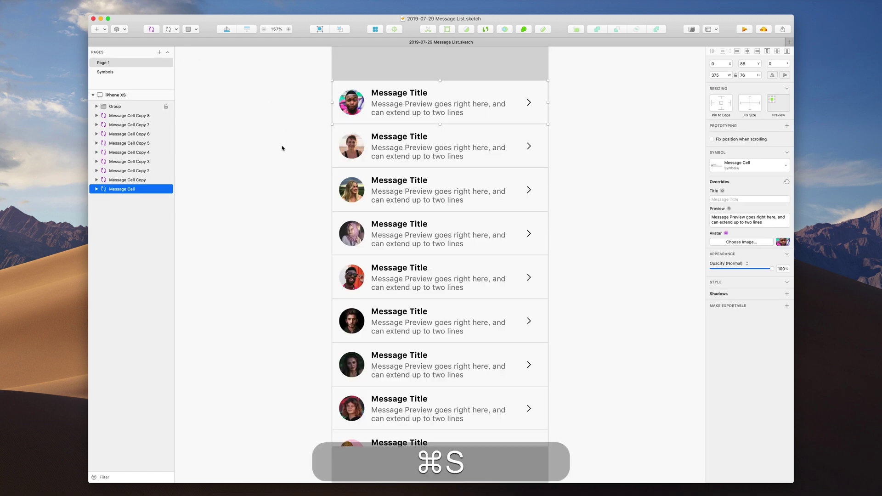
- Select all nine message cells and fill their text overrides with Names from Sketch Data
click(283, 149)
scroll(282, 149, right, 2)
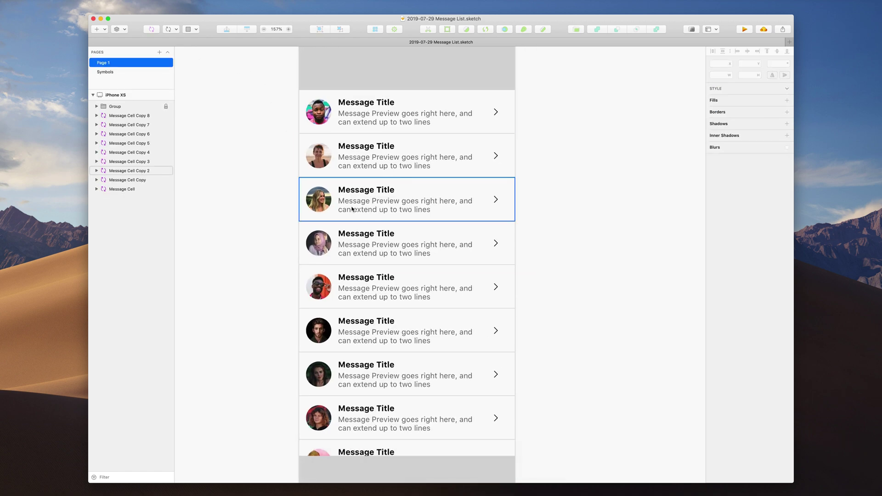
drag(549, 108, 301, 440)
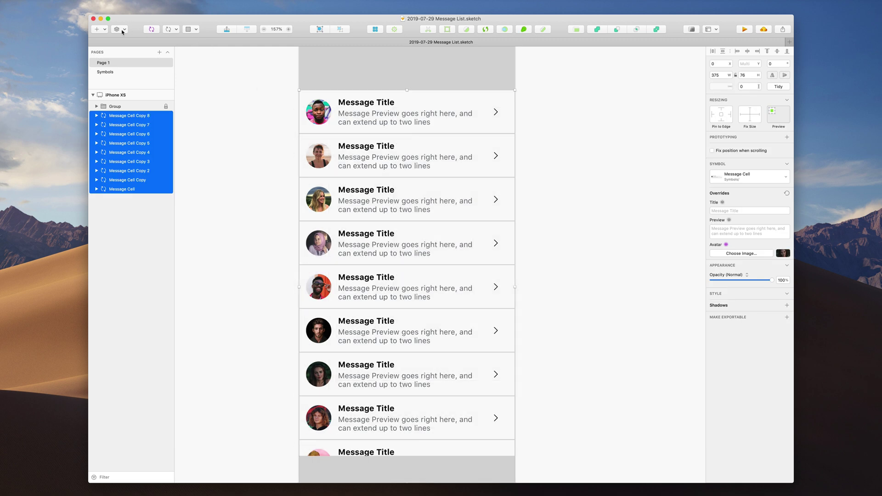
click(123, 31)
mouse_move(157, 101)
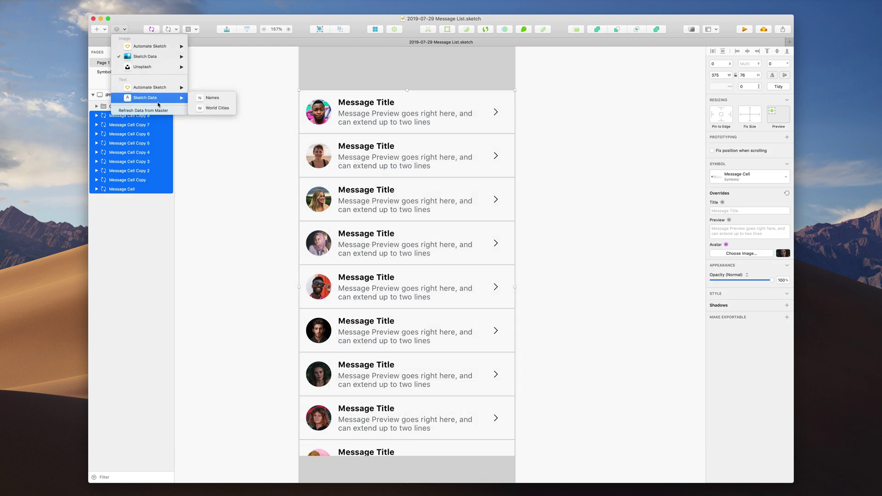
click(205, 98)
click(203, 94)
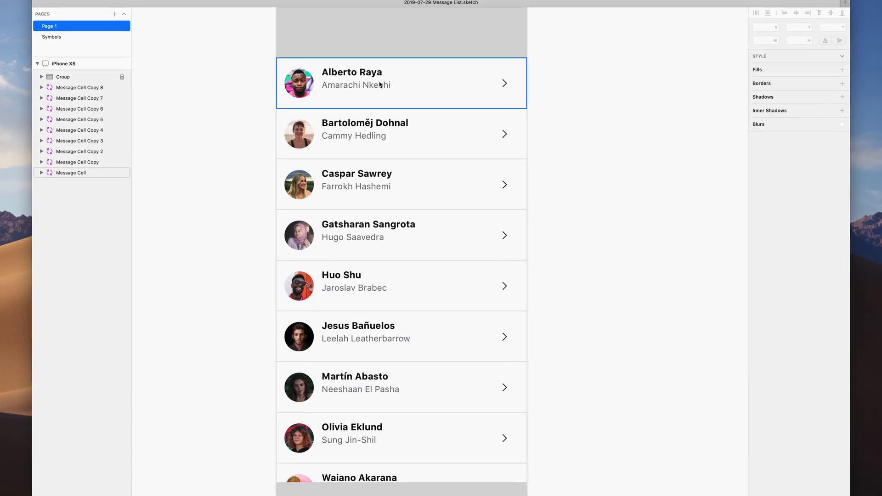
- Clear the Preview overrides of the first and second message cells to restore the symbol's default preview text
click(379, 85)
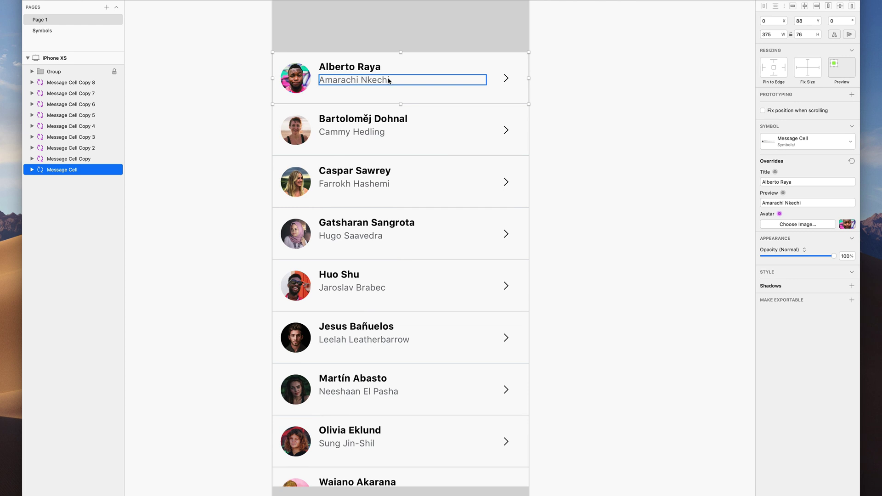
key(super+BackSpace)
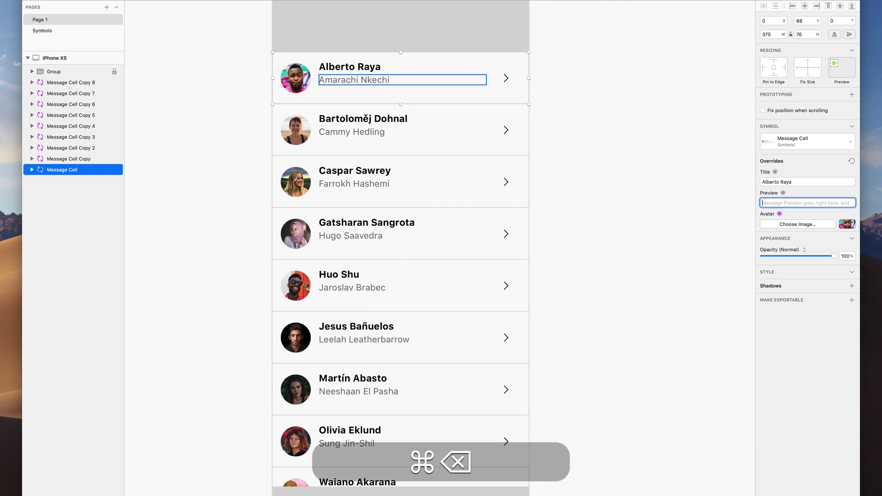
click(355, 136)
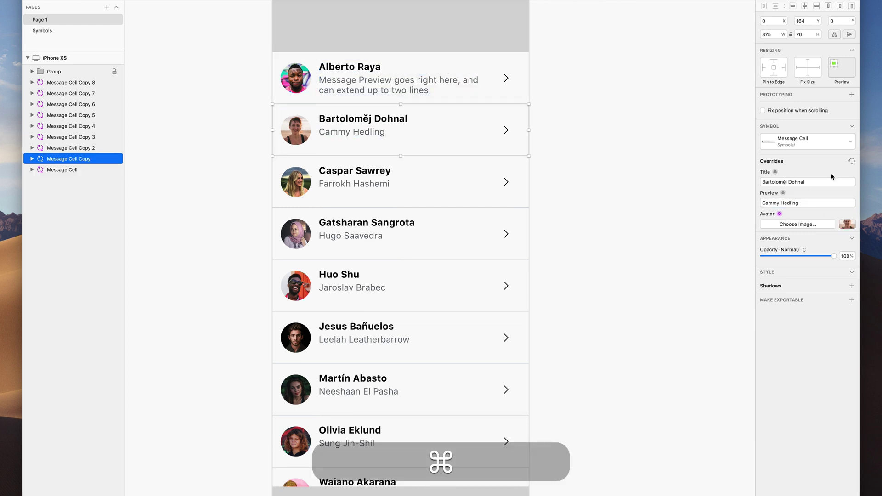
click(850, 204)
key(super+BackSpace)
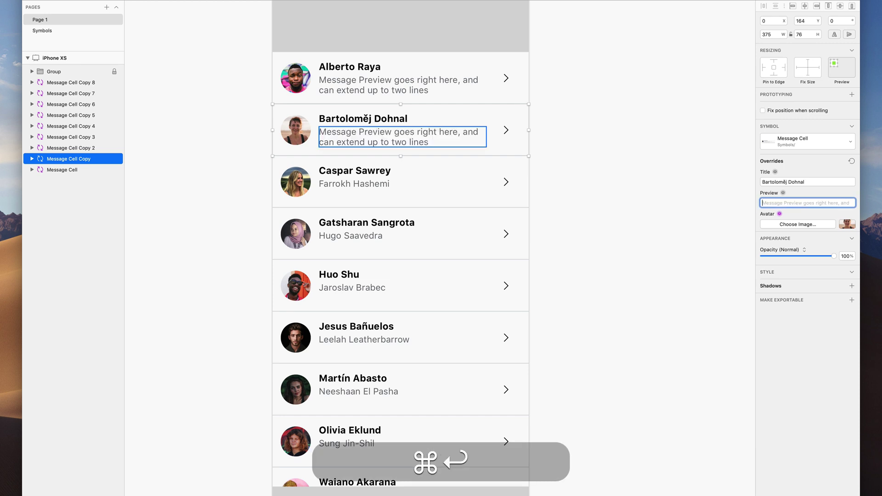
- Clear the third message cell's Preview text to bring back the default two-line preview
double_click(371, 188)
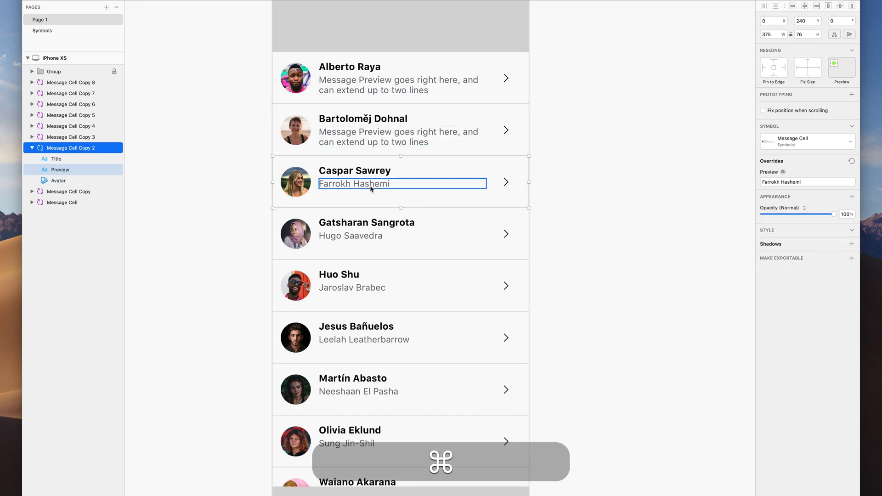
double_click(370, 186)
key(super+a)
key(super+BackSpace)
key(super+Return)
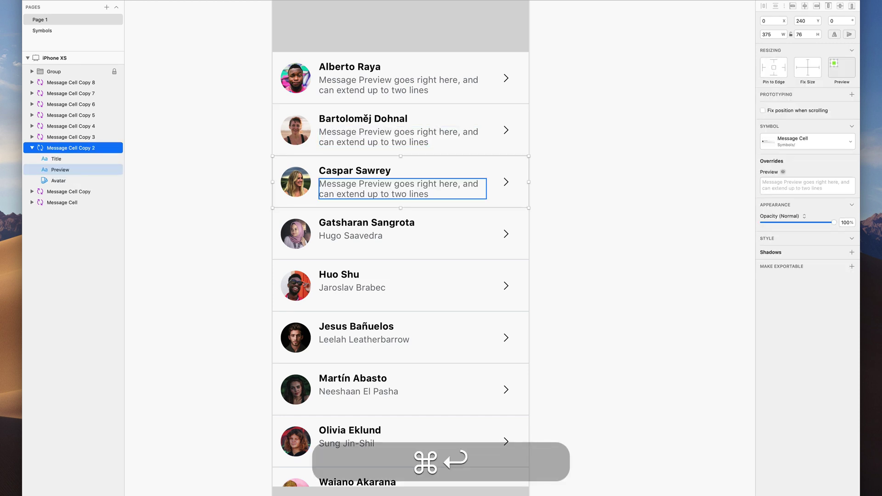
- Clear the Preview text in the fourth and fifth message cells so both use the default preview
click(363, 236)
double_click(363, 236)
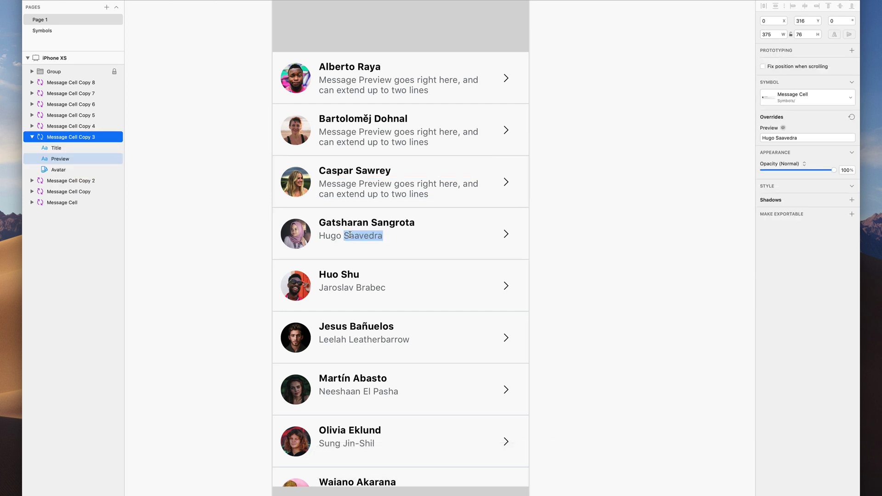
key(super+BackSpace)
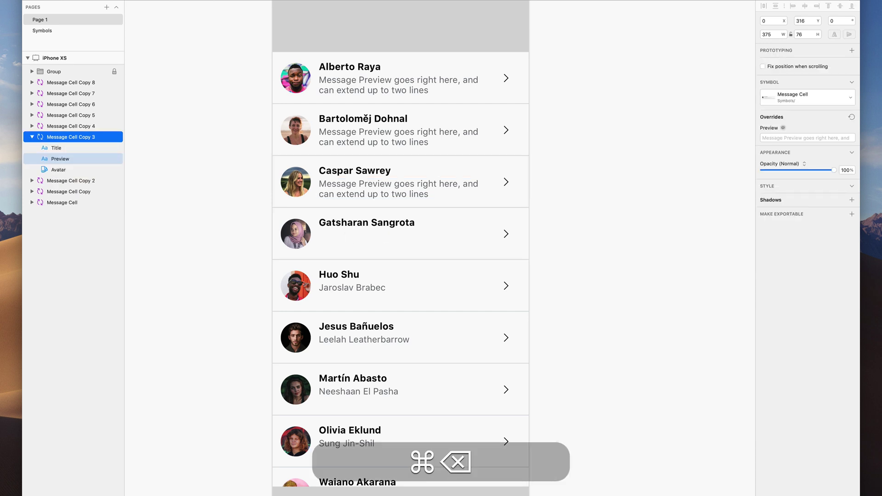
key(super+Return)
click(342, 288)
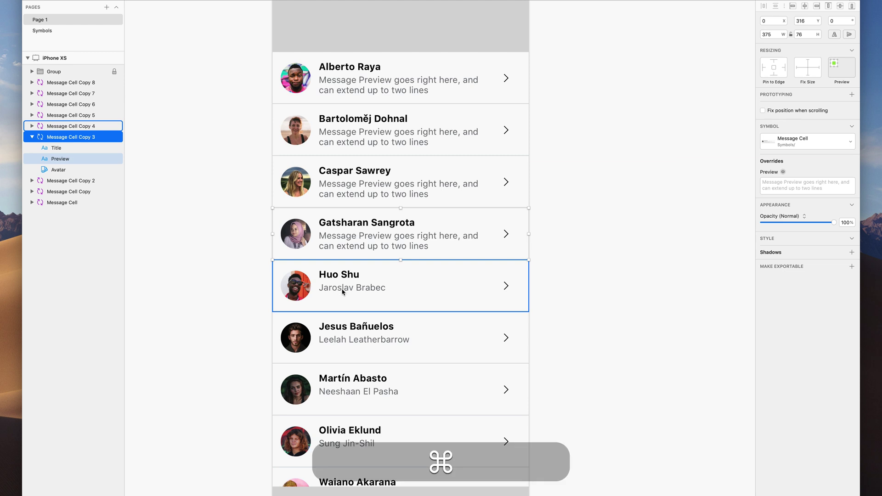
double_click(342, 288)
key(super+BackSpace)
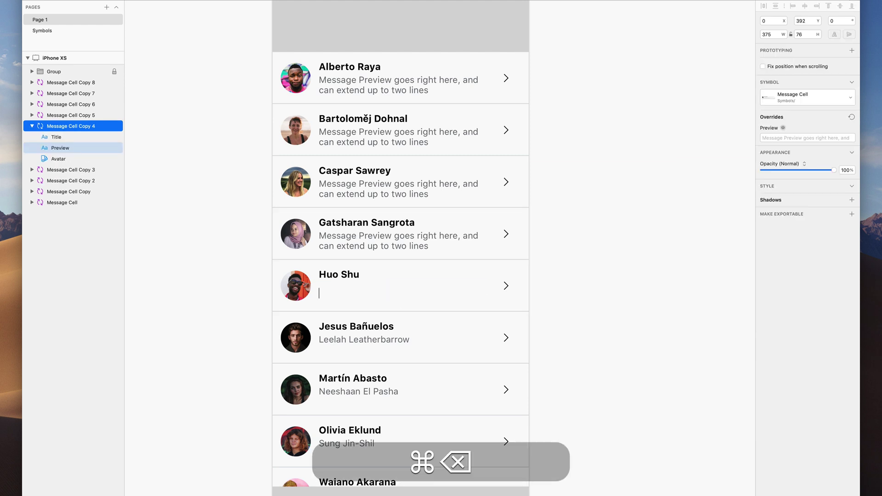
key(super+Return)
- Clear the Preview text in the sixth and seventh message cells so both use the default preview
click(353, 339)
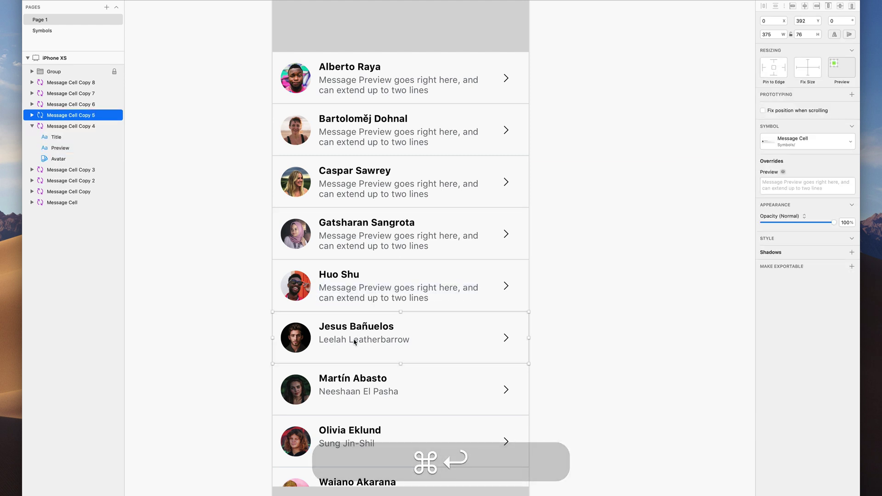
double_click(353, 339)
key(super+BackSpace)
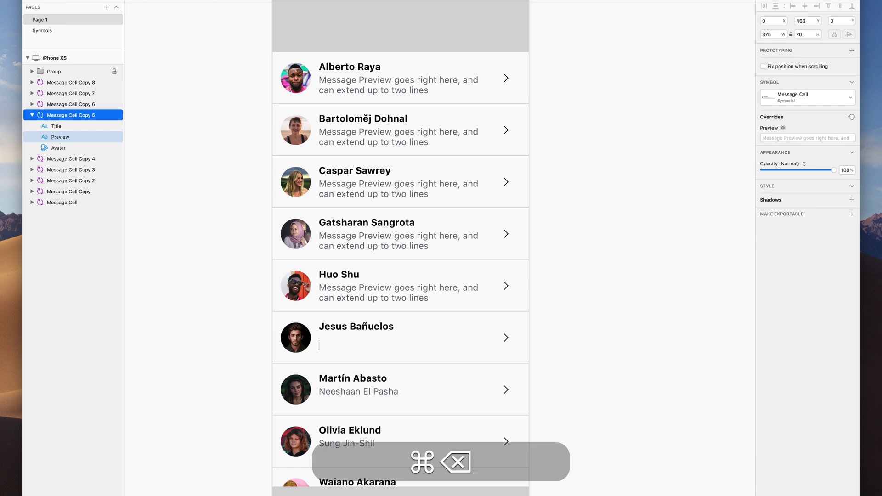
key(super+Return)
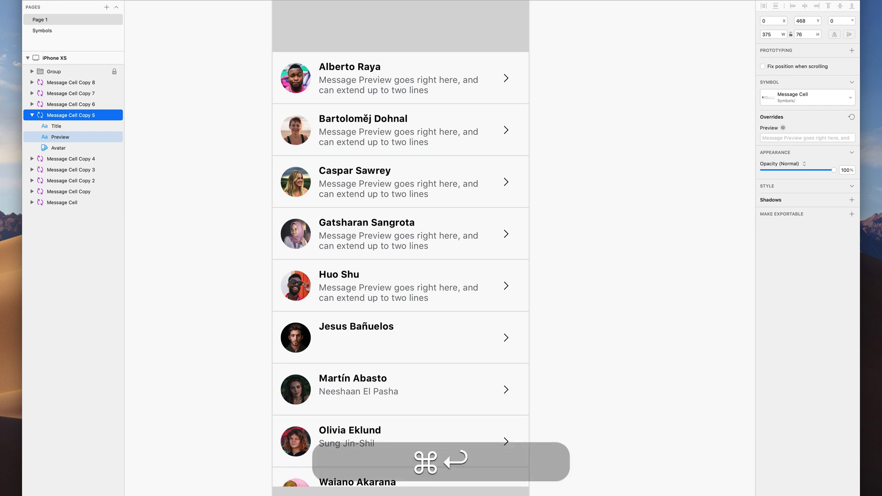
scroll(342, 343, down, 2)
click(341, 342)
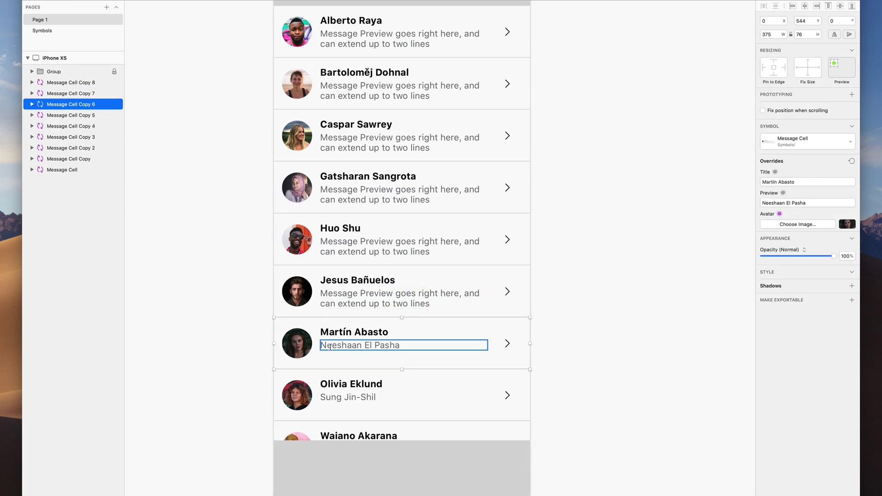
double_click(330, 346)
key(super+a)
key(super+BackSpace)
key(super+Return)
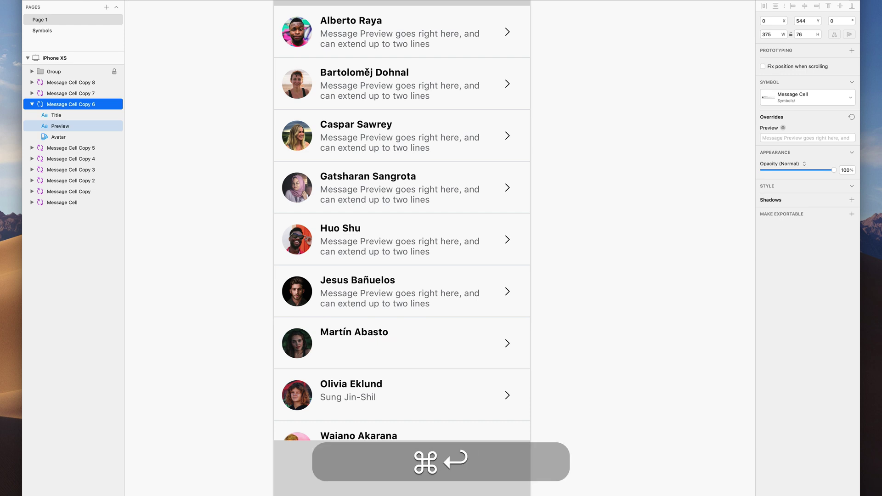
- Remove the name from the eighth message cell's Preview override to restore its default text
click(340, 397)
double_click(341, 397)
key(super+a)
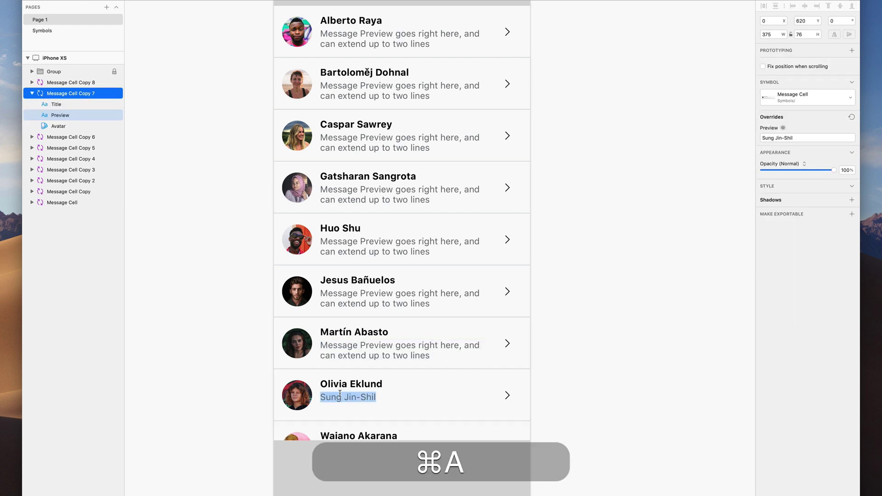
key(super+BackSpace)
key(super+Return)
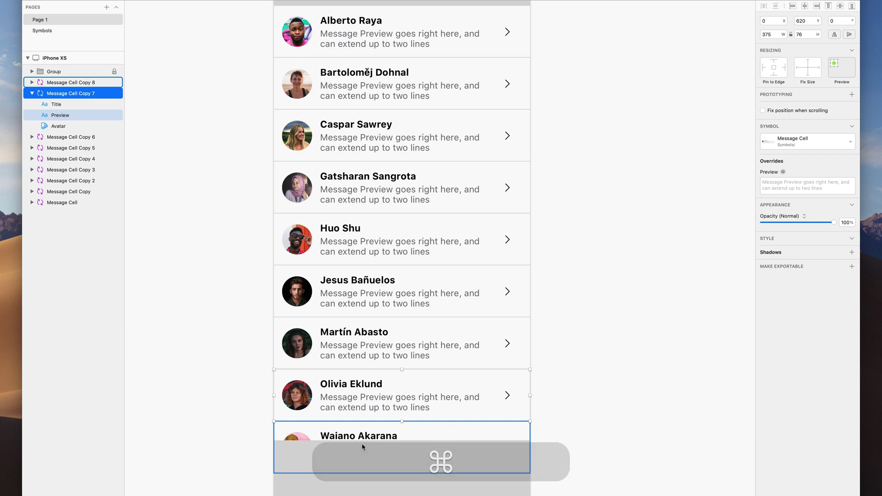
- Unlock and hide the grey bar group, and clear the ninth message cell's Preview text to its default
click(115, 72)
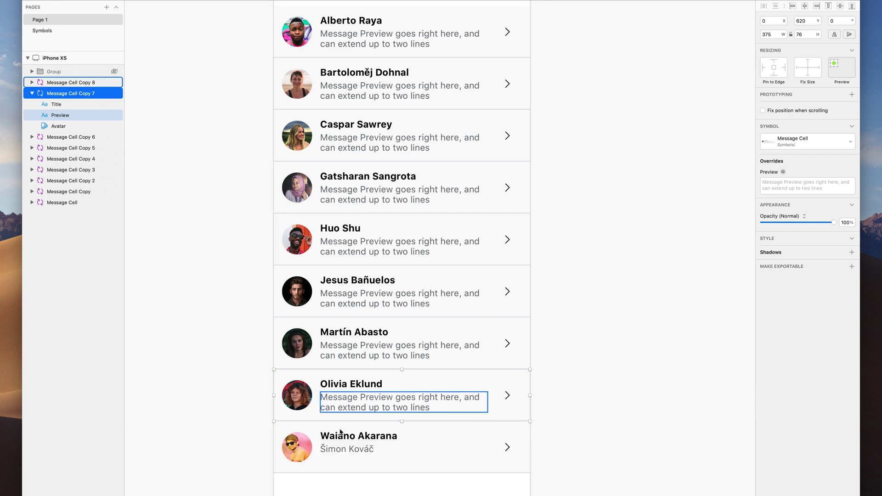
click(342, 448)
key(super)
double_click(341, 448)
key(super+a)
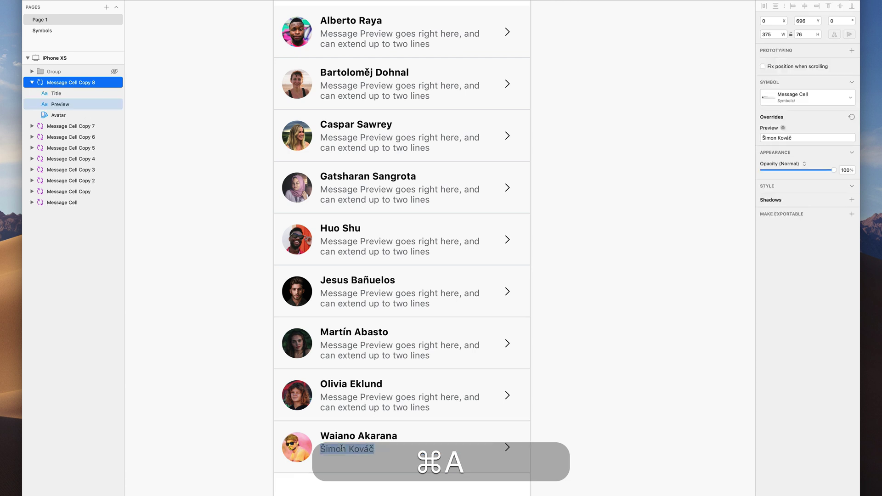
key(super+BackSpace)
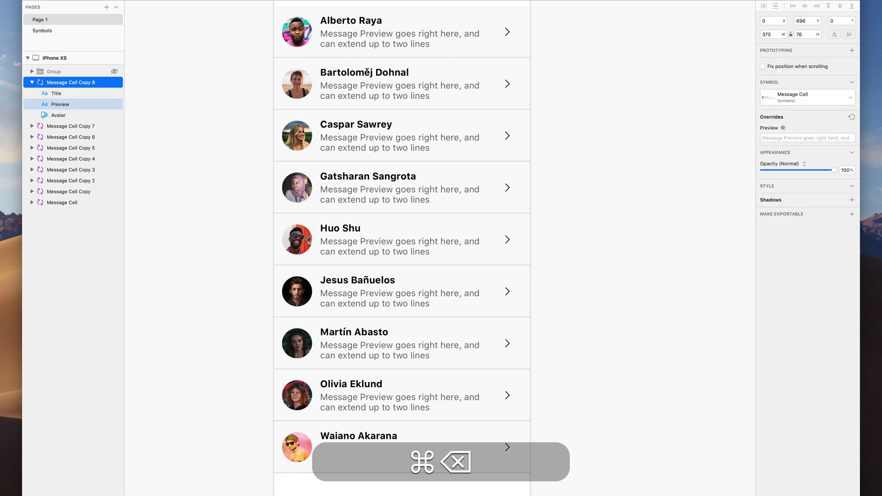
key(super+Return)
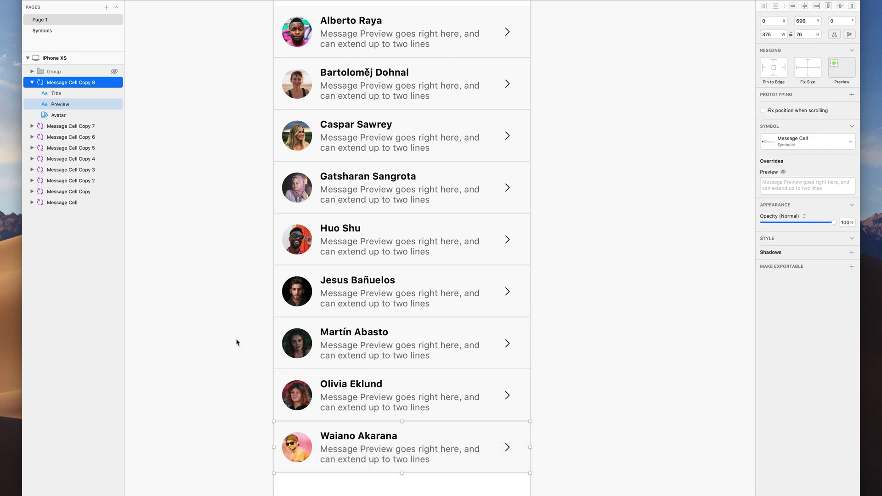
- Show the hidden grey bar group again and bring the whole iPhone XS artboard into view
click(213, 209)
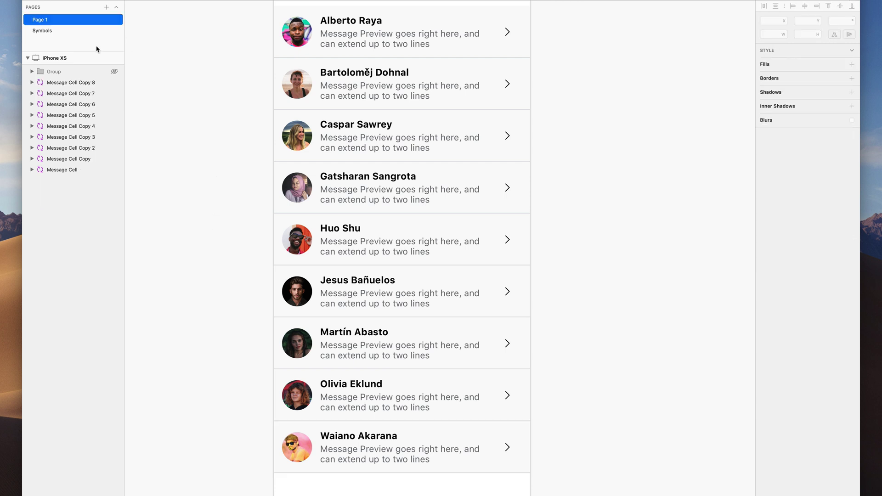
click(114, 73)
scroll(193, 119, up, 3)
scroll(193, 118, down, 3)
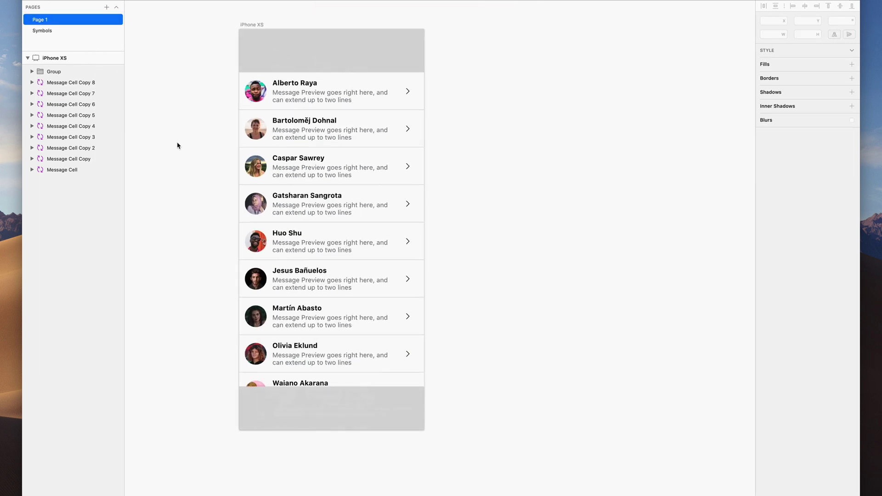
scroll(176, 145, left, 3)
scroll(216, 158, up, 2)
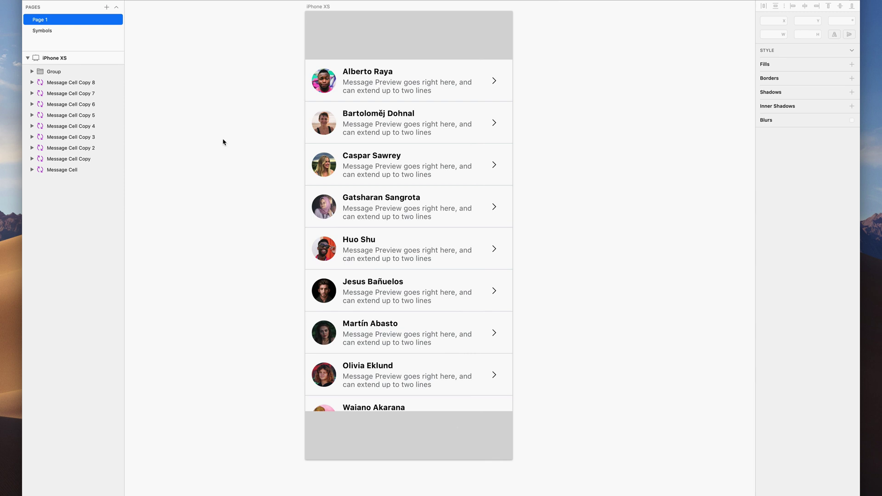
scroll(224, 142, left, 4)
scroll(316, 302, right, 2)
scroll(316, 303, up, 1)
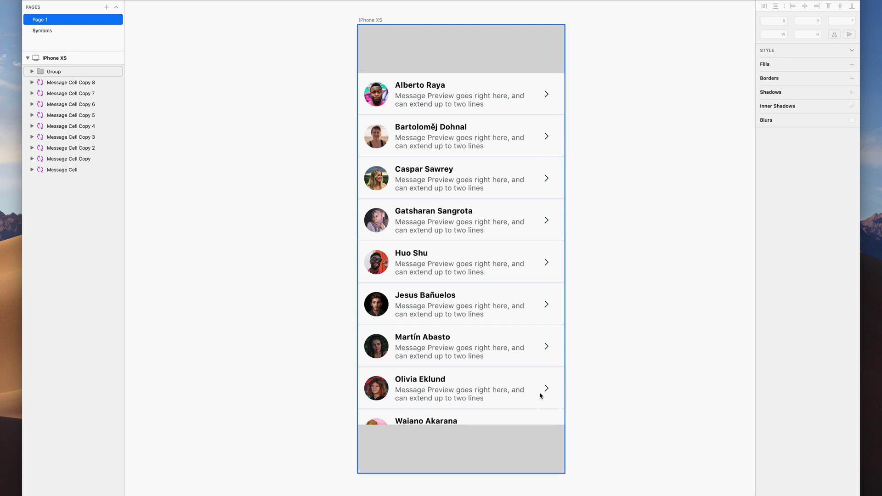
- Replace the first message cell's Preview text with "Hey man, I thought we were going design some products today!"
super+click(455, 104)
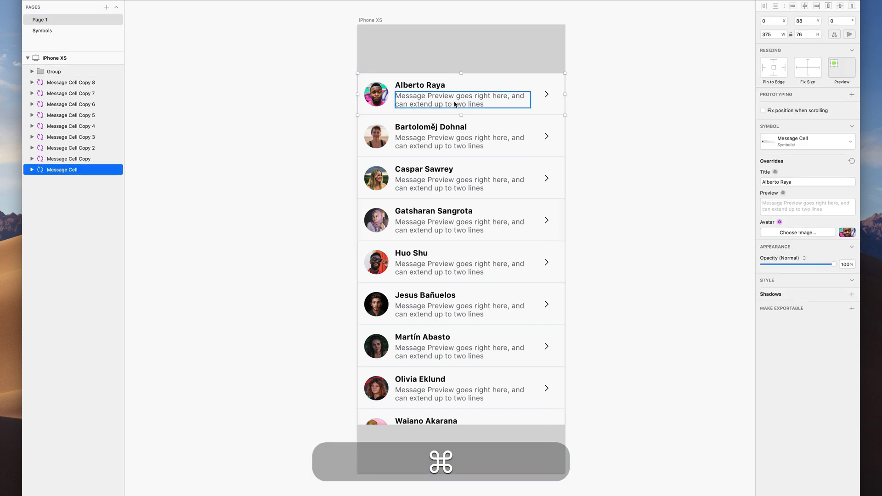
double_click(455, 101)
key(super+a)
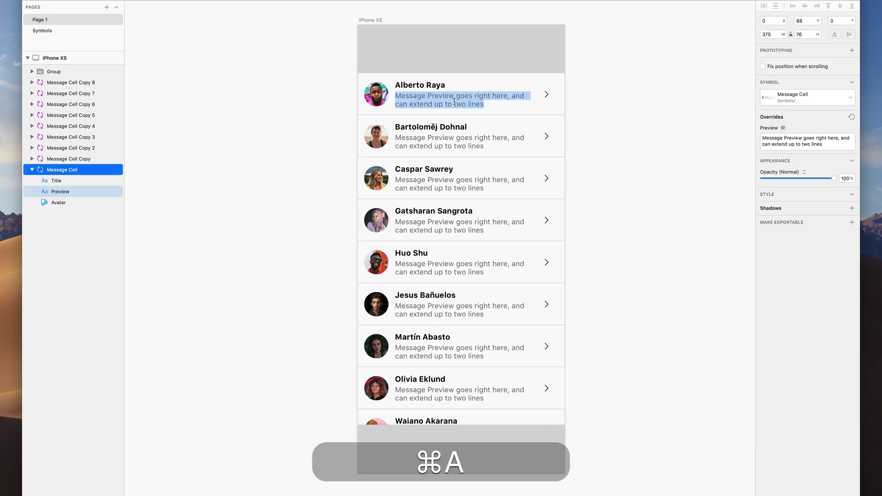
text(Hey m)
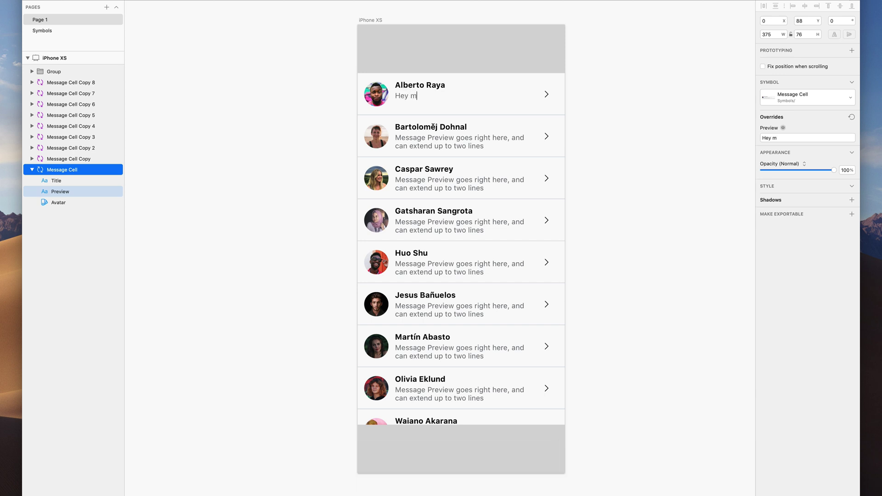
text(an, I thought we were going)
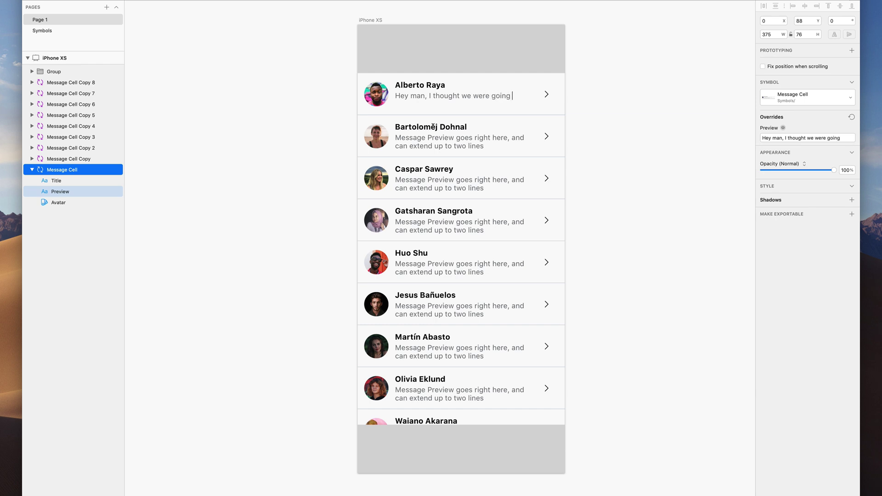
text(design some pr)
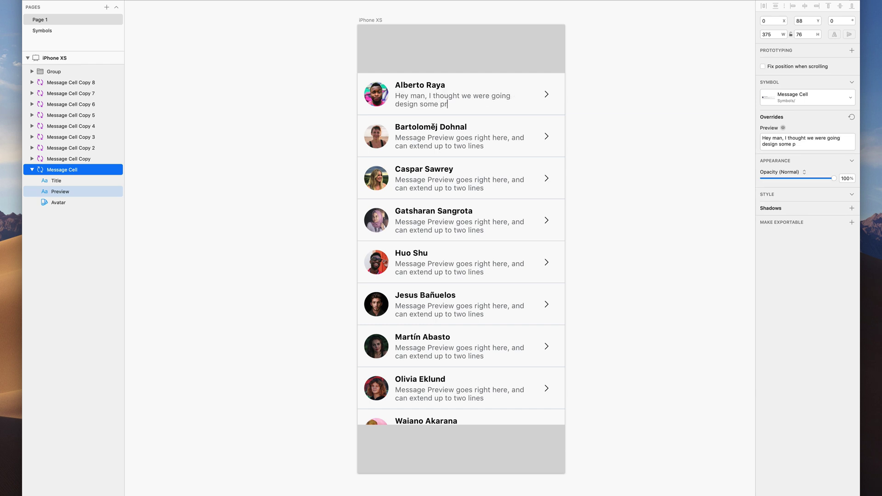
text(!)
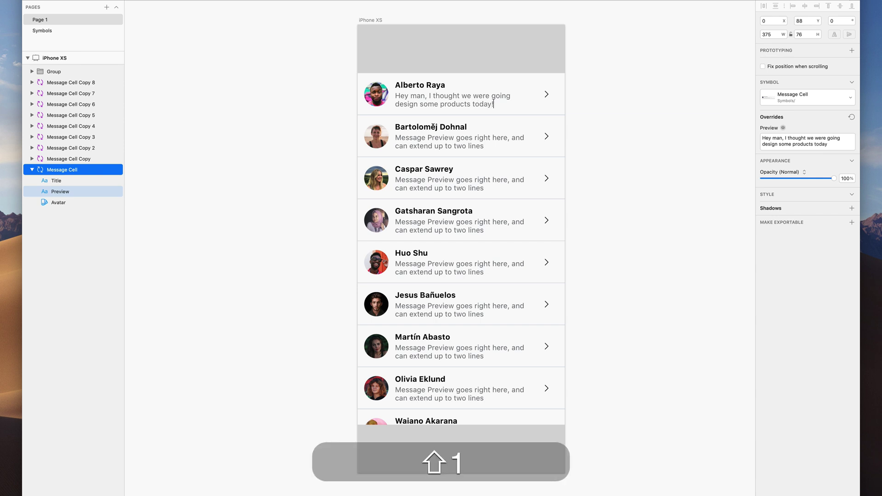
- Add a question mark to the end of the first message cell's Preview text and finish editing
text(?)
key(cmd+Return)
click(634, 113)
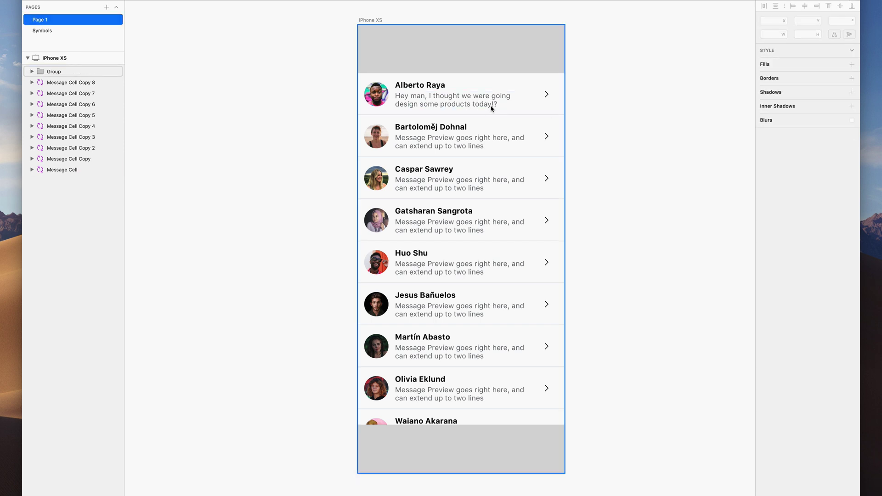
- Examine the avatars, names and preview texts down the whole message list on the iPhone XS artboard
scroll(593, 156, up, 3)
scroll(388, 141, up, 2)
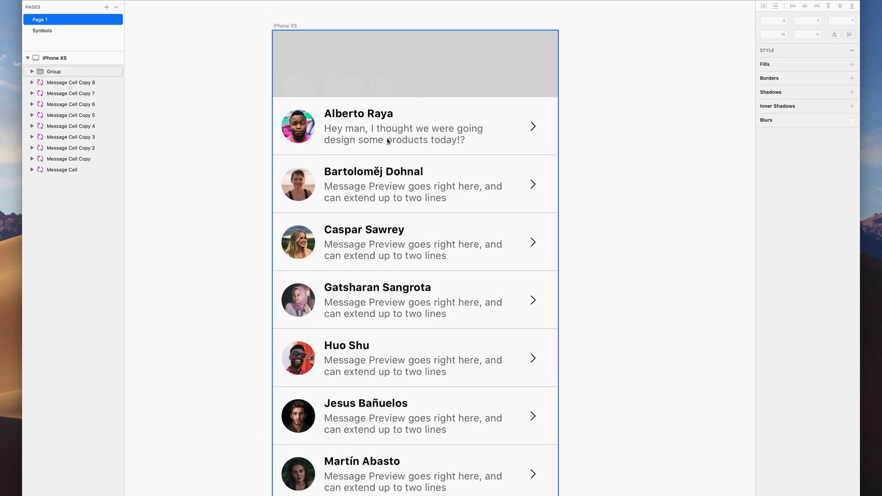
scroll(388, 141, up, 3)
scroll(387, 141, left, 3)
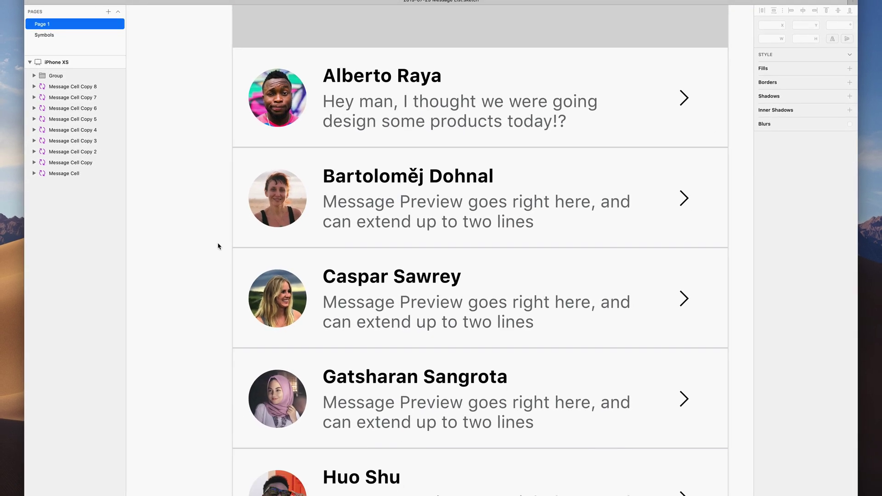
scroll(221, 247, down, 3)
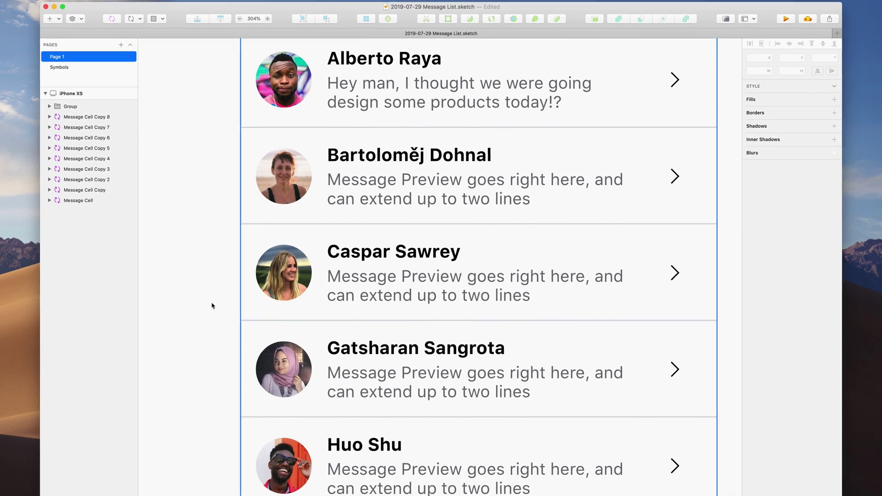
scroll(212, 306, down, 10)
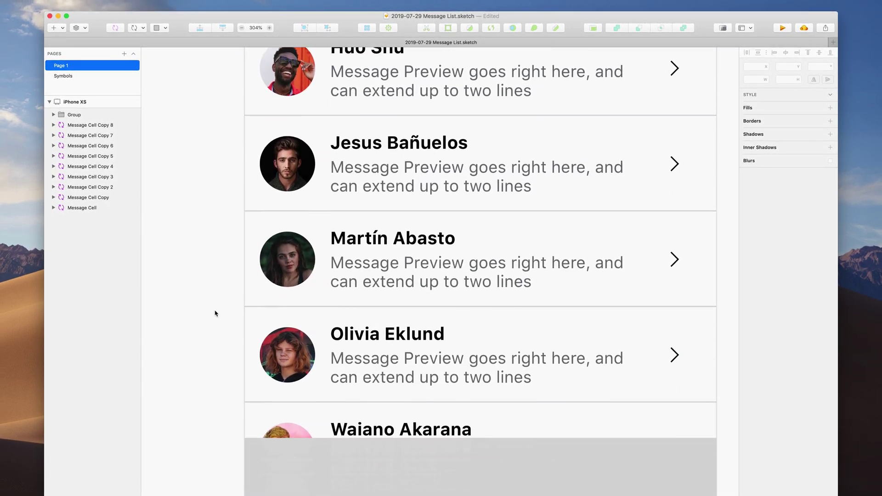
scroll(215, 314, down, 3)
scroll(209, 327, up, 4)
scroll(206, 331, down, 3)
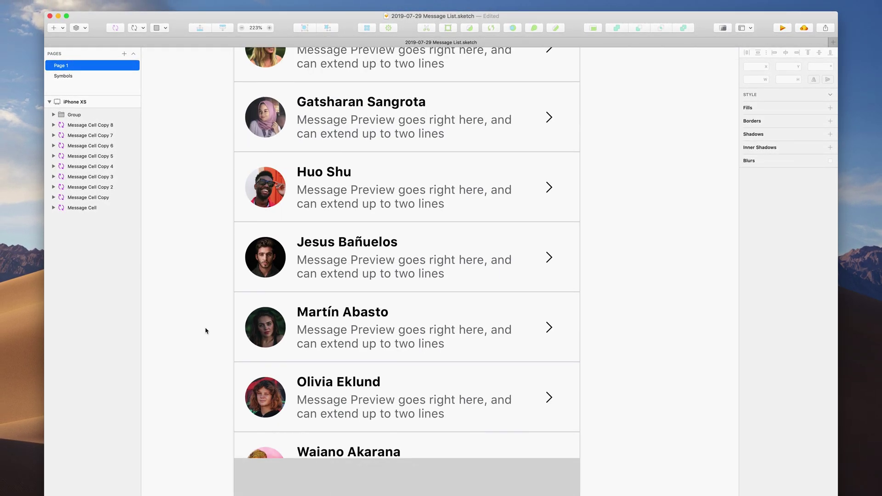
scroll(206, 331, down, 5)
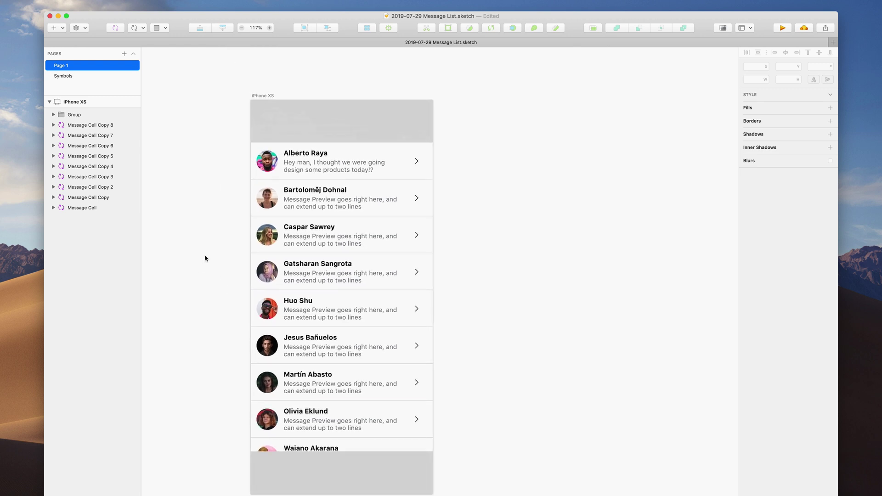
scroll(205, 258, left, 3)
scroll(205, 299, up, 1)
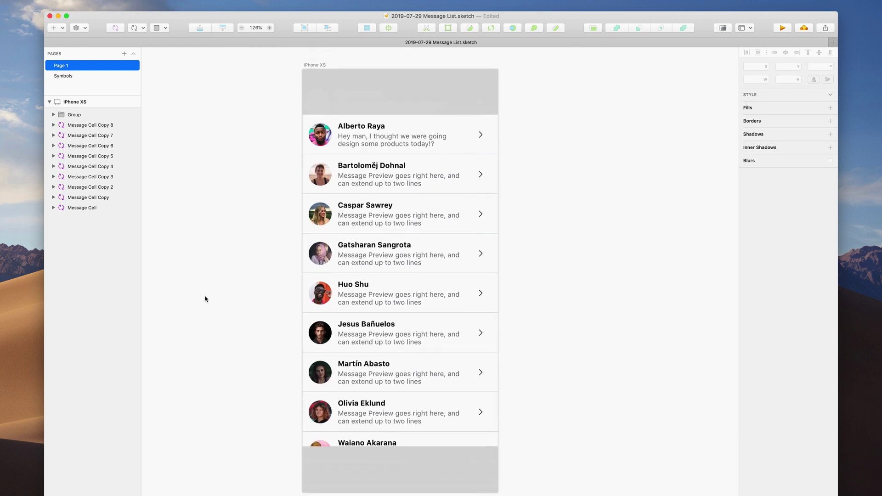
scroll(205, 299, up, 2)
- Try to narrow the first message cell from its trailing edge, and undo the change
super+click(457, 153)
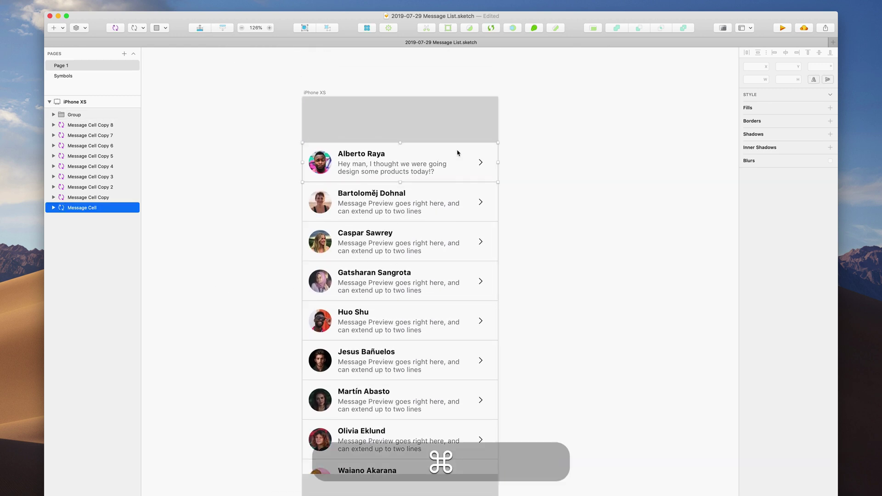
drag(497, 163, 477, 167)
key(super+z)
key(super+z)
key(super+z)
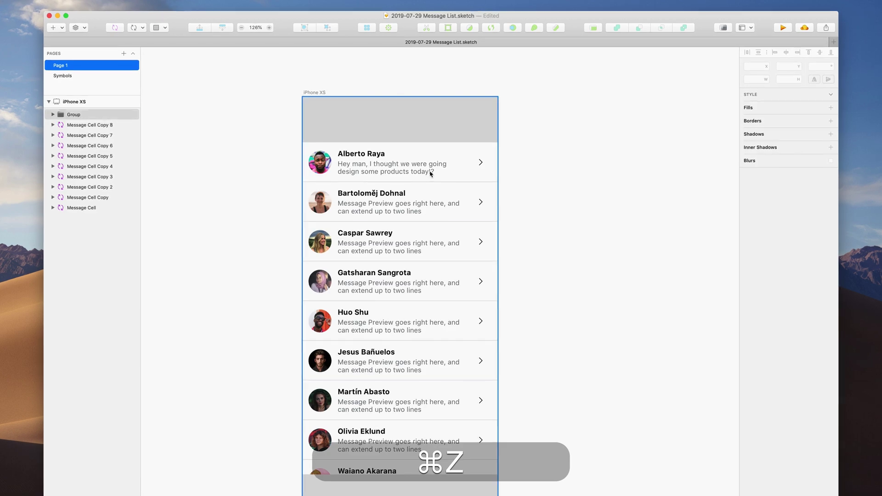
- Lock the group of grey bars so the message cells beneath it can be selected directly
click(430, 172)
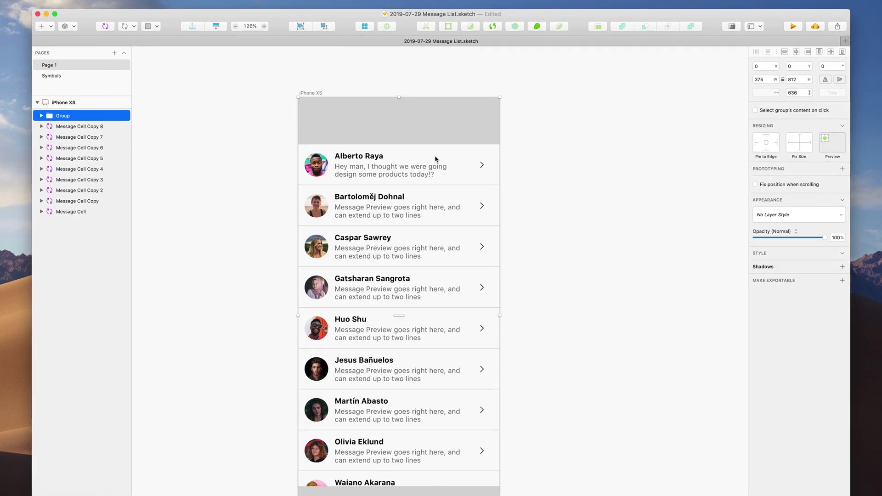
key(super+a)
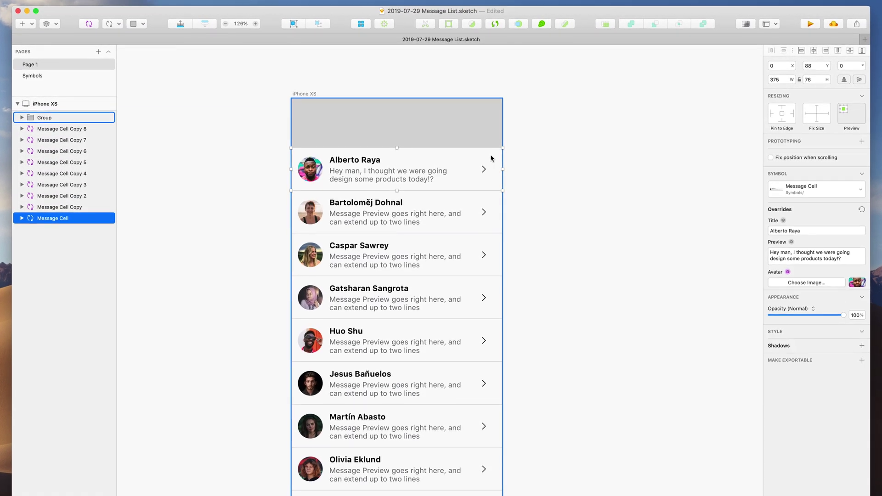
click(491, 159)
key(alt)
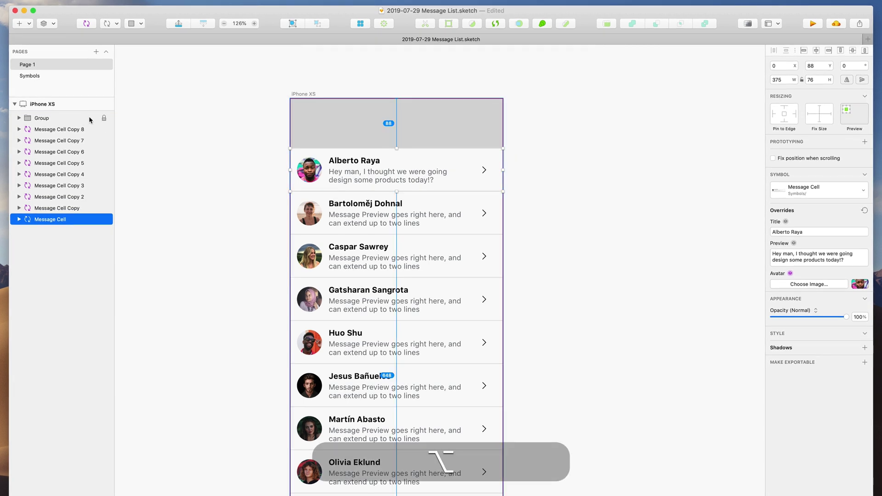
click(104, 120)
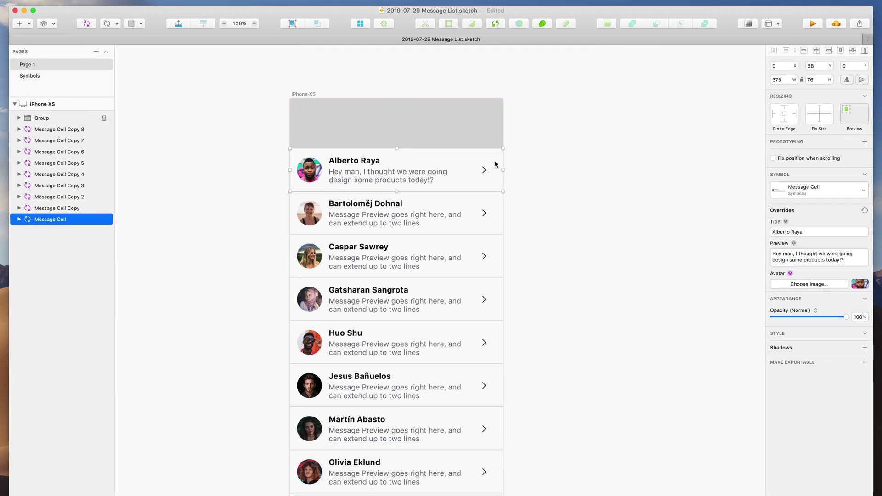
- Check the resizing constraints of the Title and Preview layers in the Message Cell symbol, save the document, and return to Page 1
double_click(495, 165)
click(386, 131)
click(331, 172)
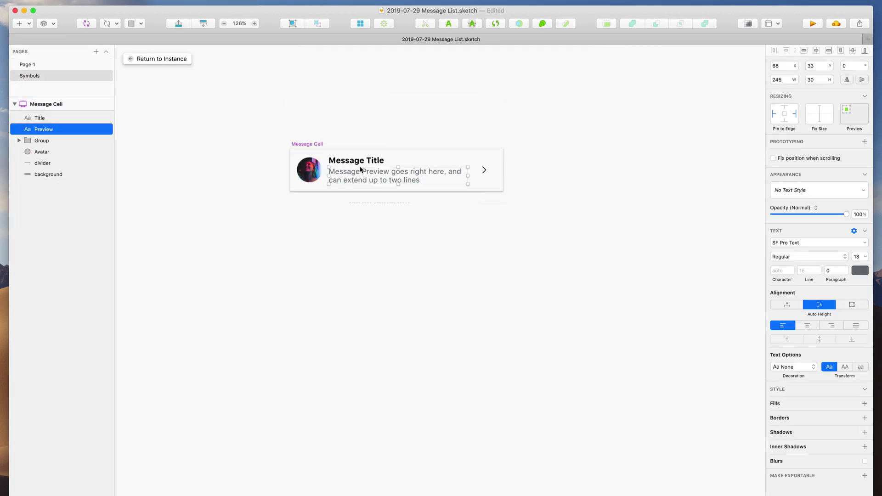
click(363, 164)
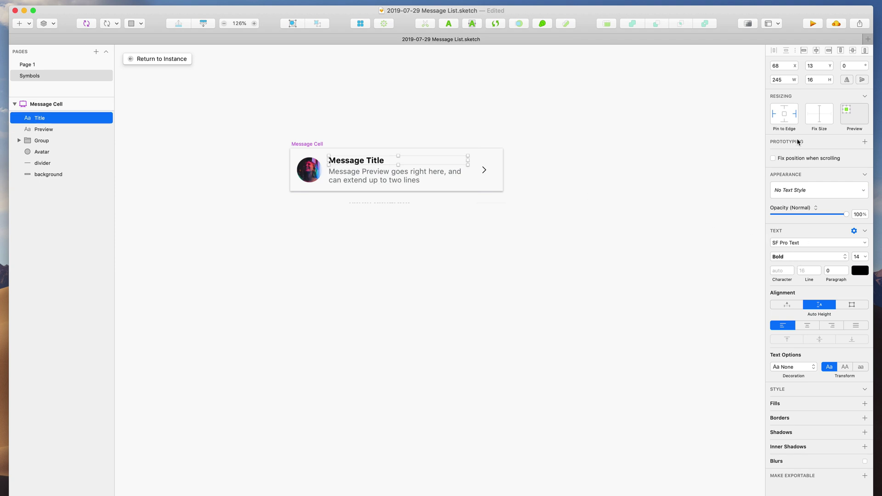
key(super+s)
click(413, 181)
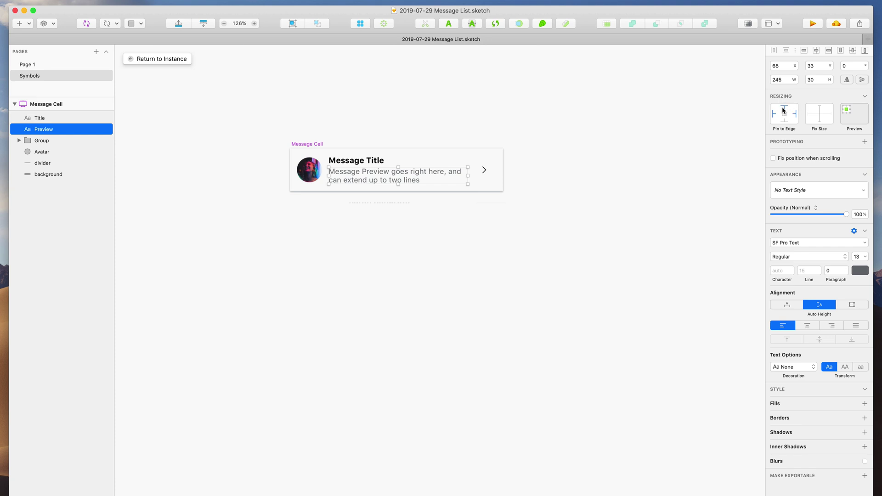
key(super+s)
click(58, 66)
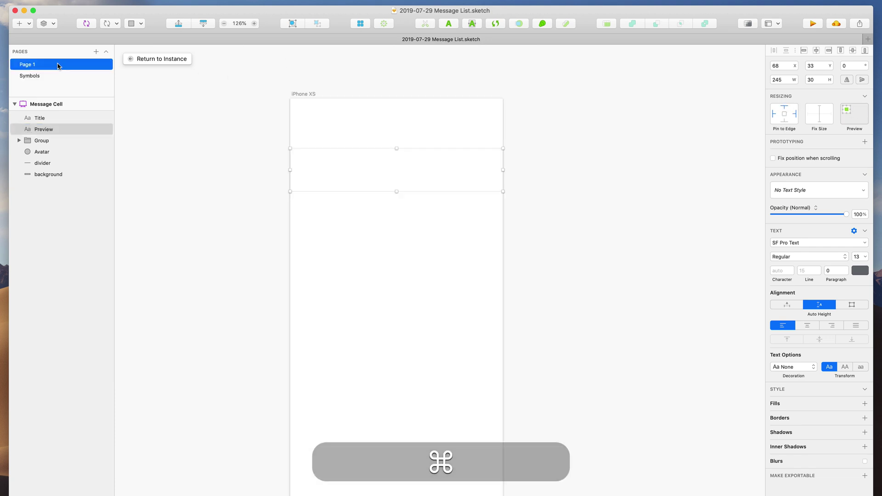
click(428, 179)
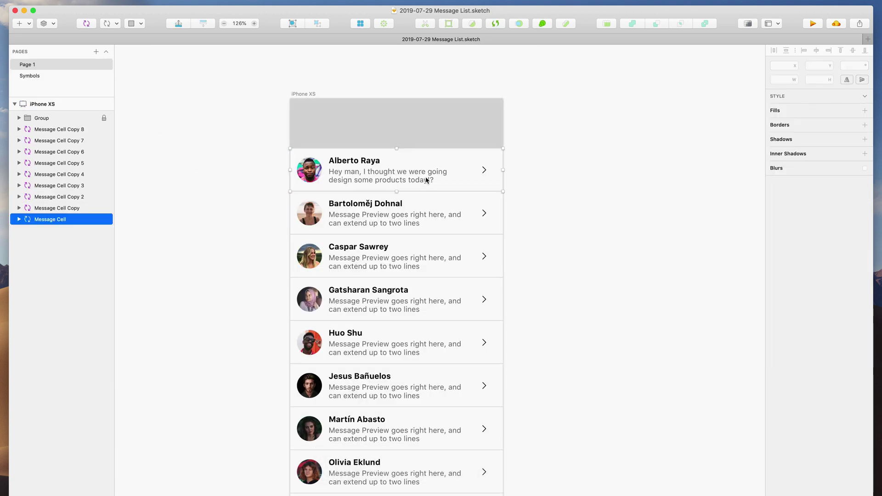
double_click(417, 180)
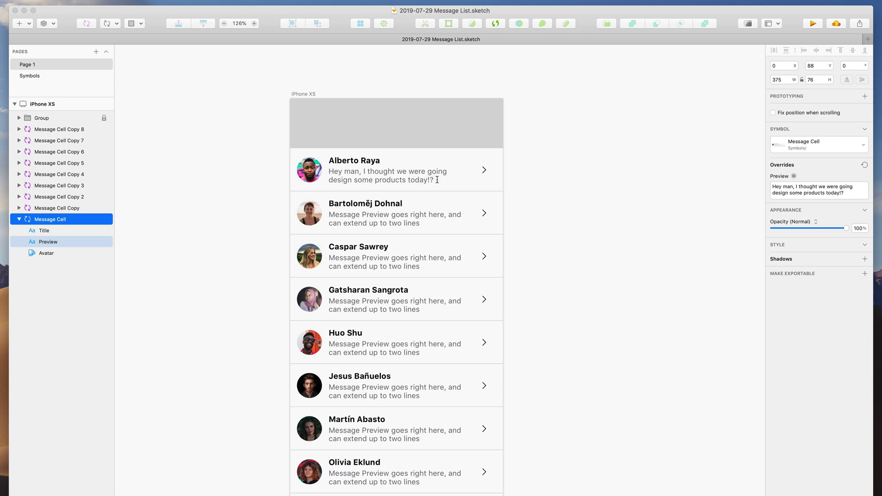
key(super+Return)
click(393, 220)
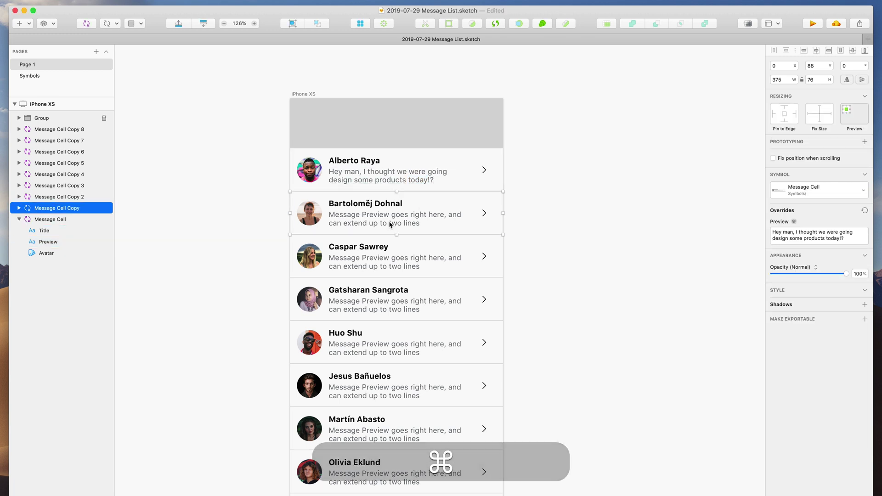
- Replace the third message cell's Preview text with "So, I thought you said you like The Shining, but then I found out you only saw the MOVIE!"
click(381, 259)
double_click(380, 260)
key(super+a)
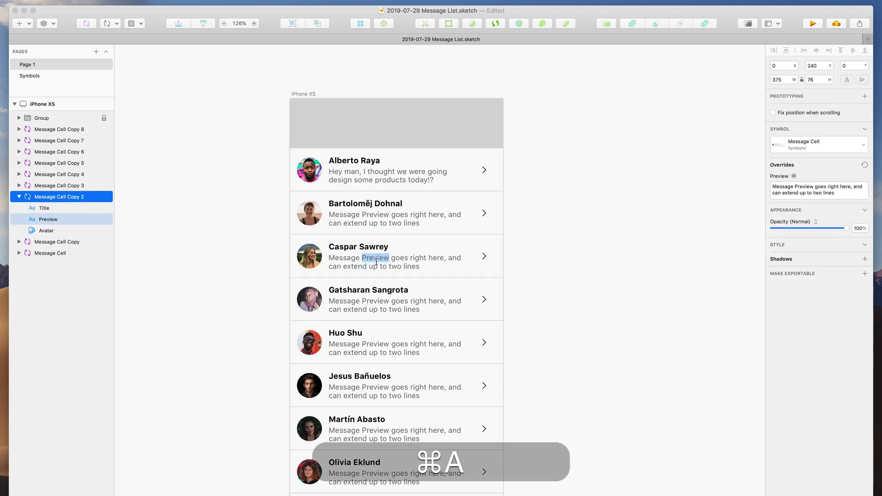
text(So,)
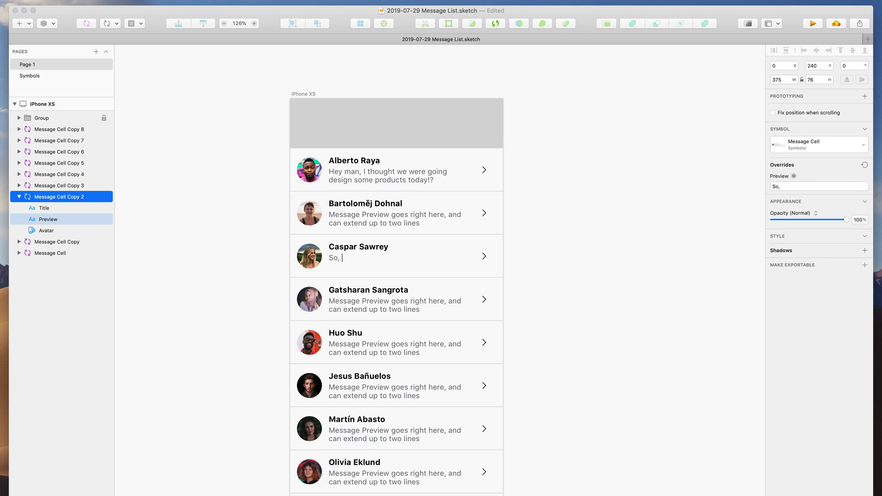
text( i thought )
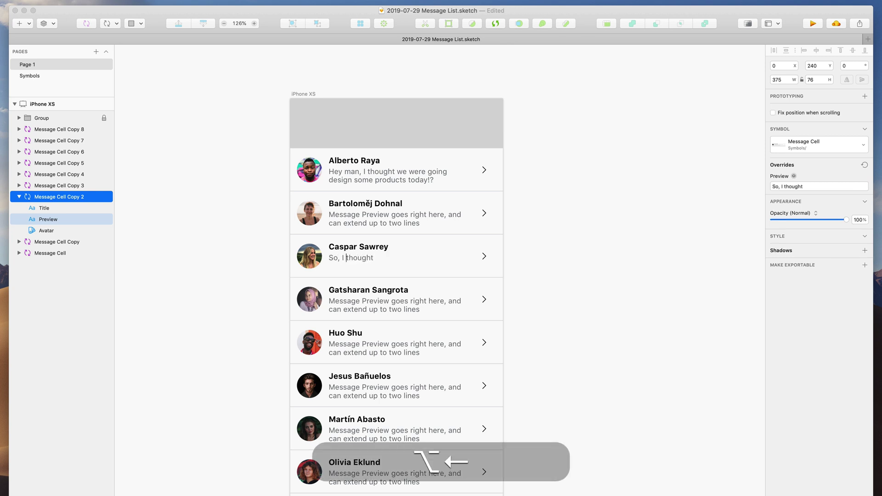
text(you said)
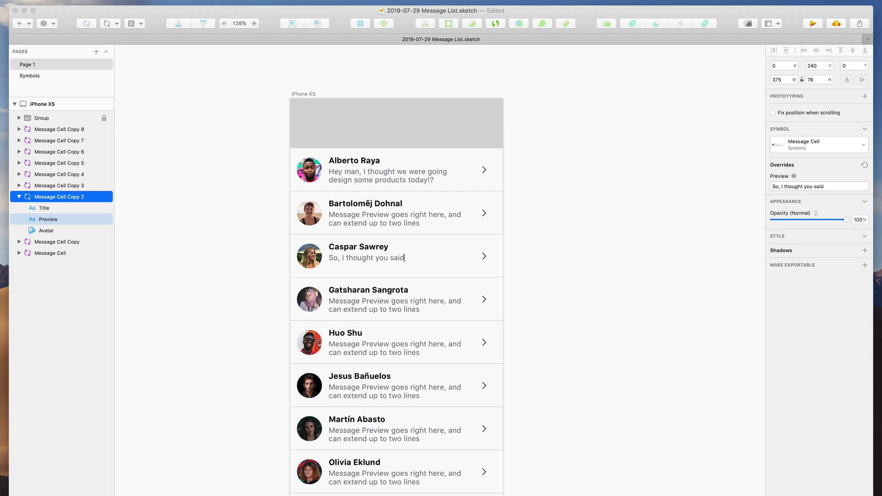
text( you like The Shinin)
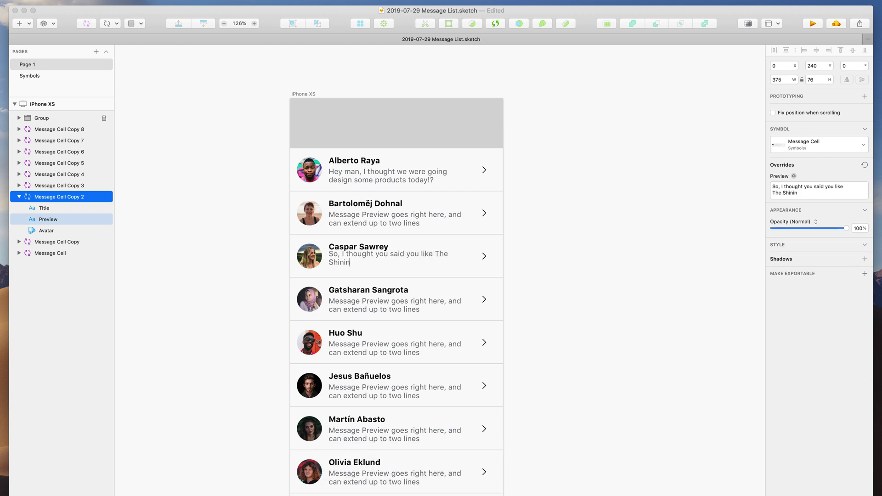
text(g,)
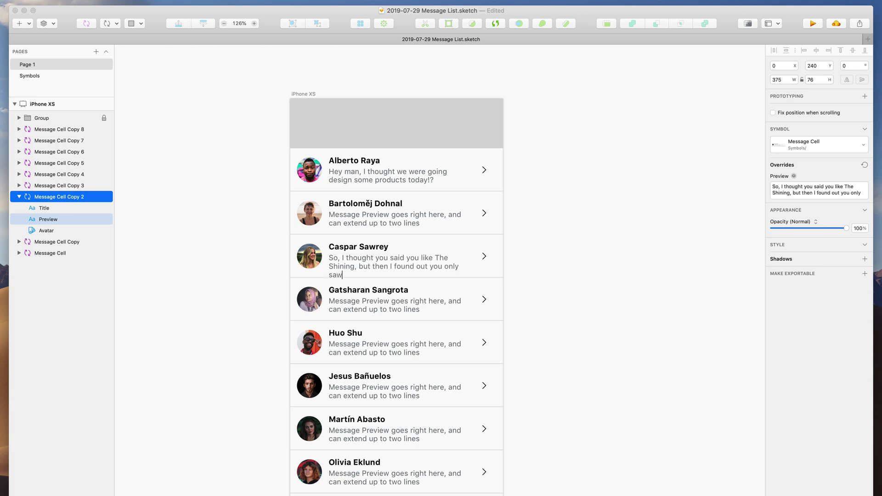
text(the )
text(MOV)
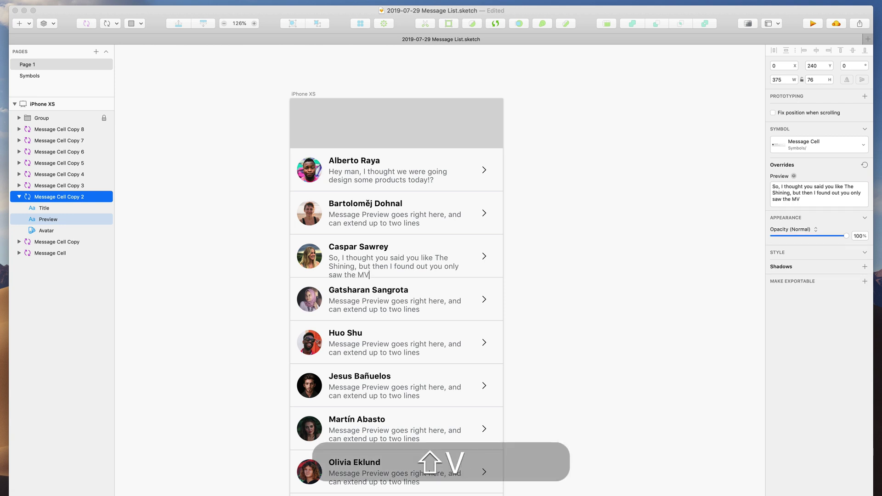
key(BackSpace)
text(OVIE!)
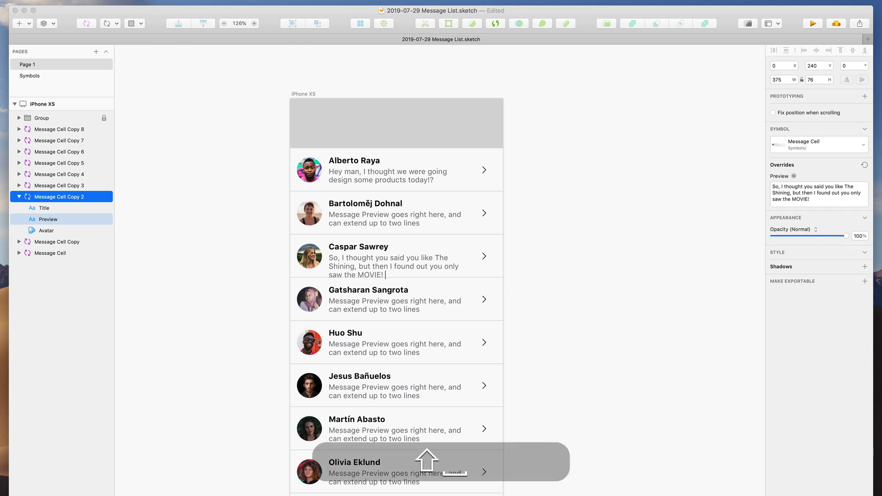
- Append "I'm a book reader all the way!" to the third message cell's Preview text and finish editing
text( n)
key(BackSpace)
text(I'm)
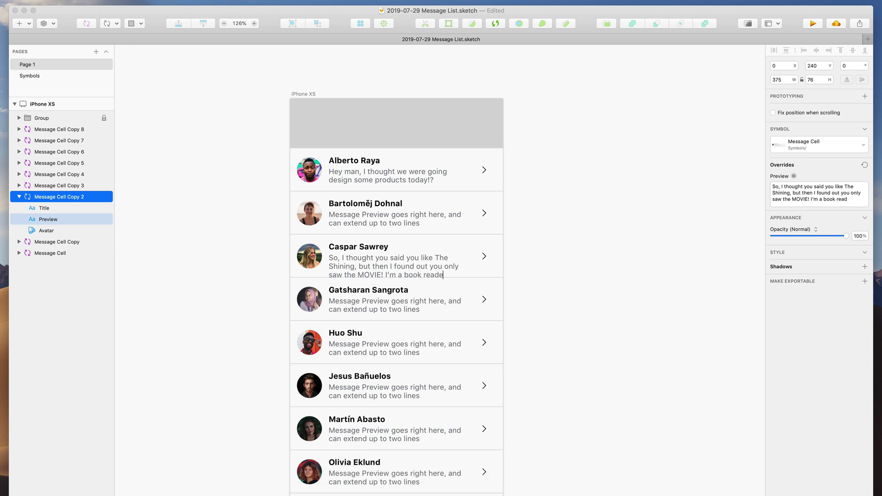
text(y!)
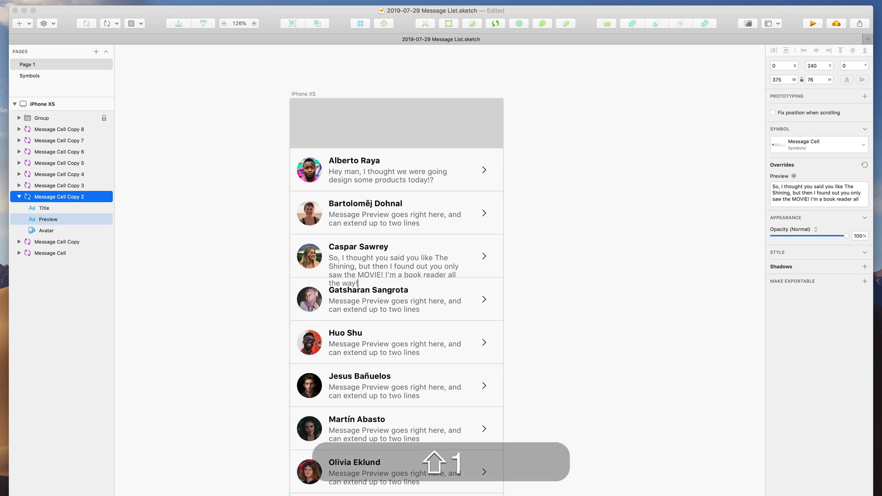
key(super+Return)
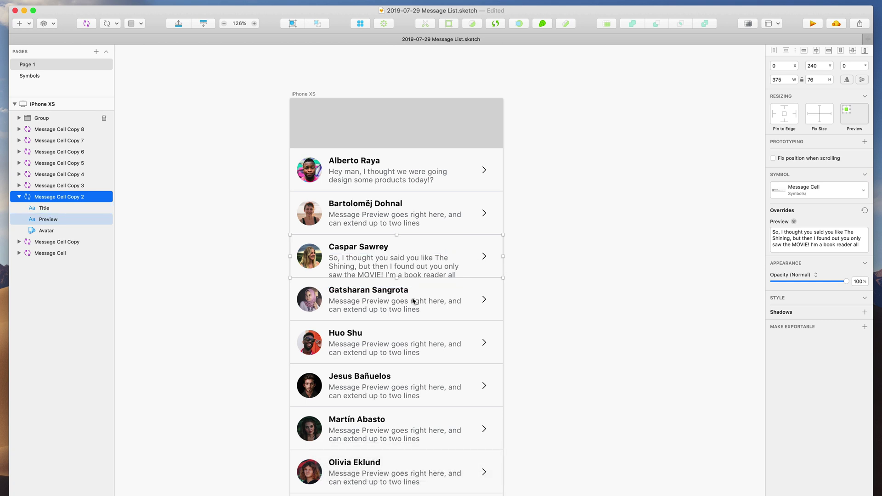
- Move all message cells below the third one down to make room, and stretch the third cell to a height of 101
drag(521, 303, 429, 495)
mouse_move(453, 351)
mouse_down()
mouse_move(456, 379)
mouse_move(455, 363)
mouse_up()
click(486, 266)
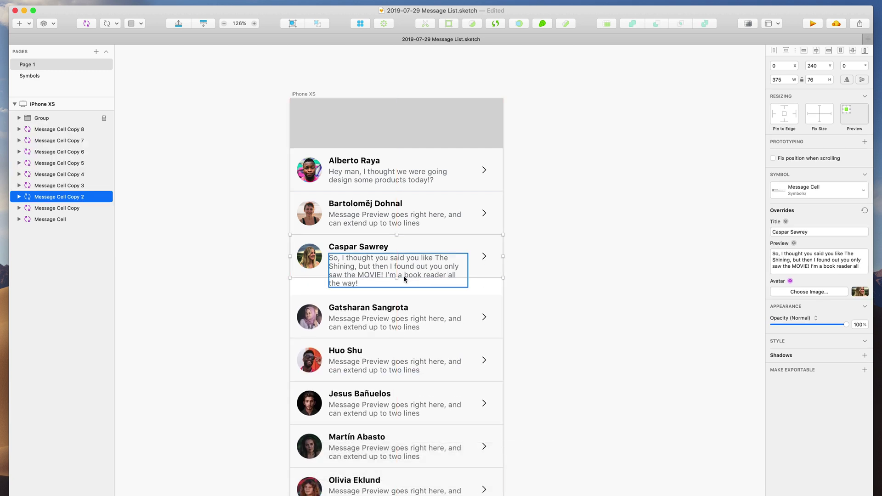
mouse_move(397, 278)
mouse_down()
mouse_move(399, 287)
mouse_move(400, 267)
mouse_move(400, 326)
mouse_move(399, 267)
mouse_move(401, 312)
mouse_move(402, 291)
mouse_up()
scroll(409, 210, up, 3)
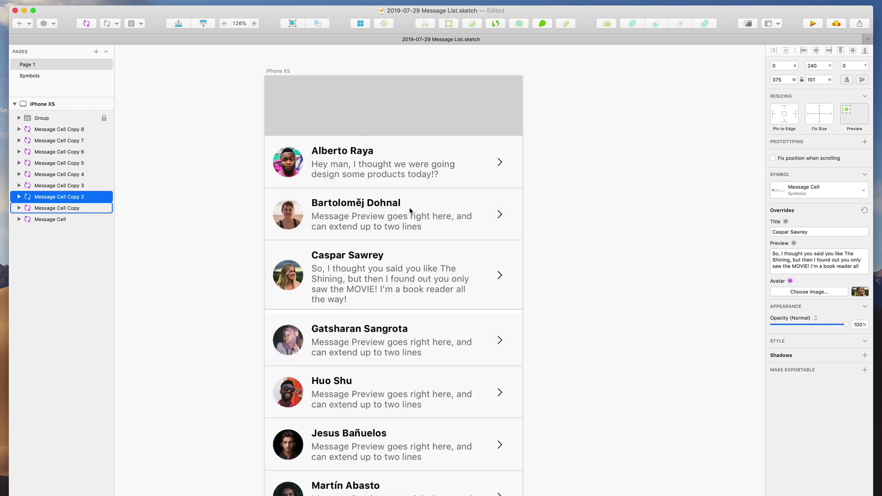
scroll(409, 209, up, 5)
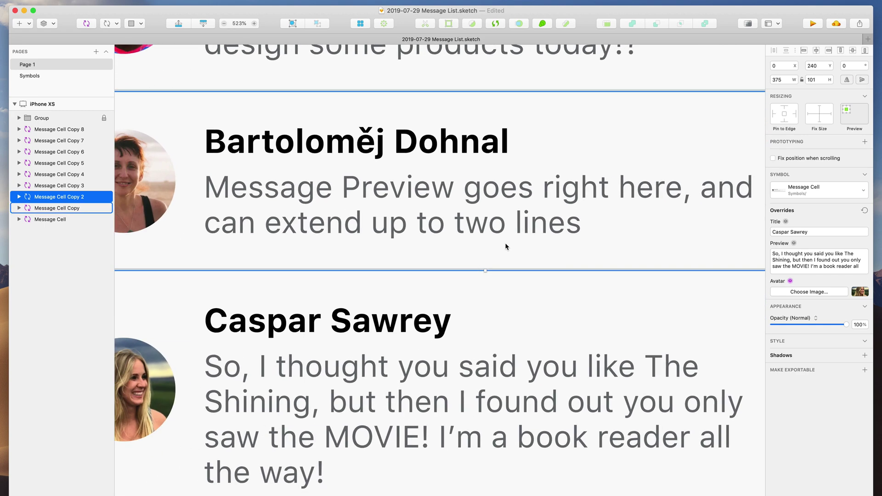
- Try shrinking the second message cell to the last baseline of its preview text, 375 × 61, and undo it
scroll(506, 243, up, 3)
click(454, 299)
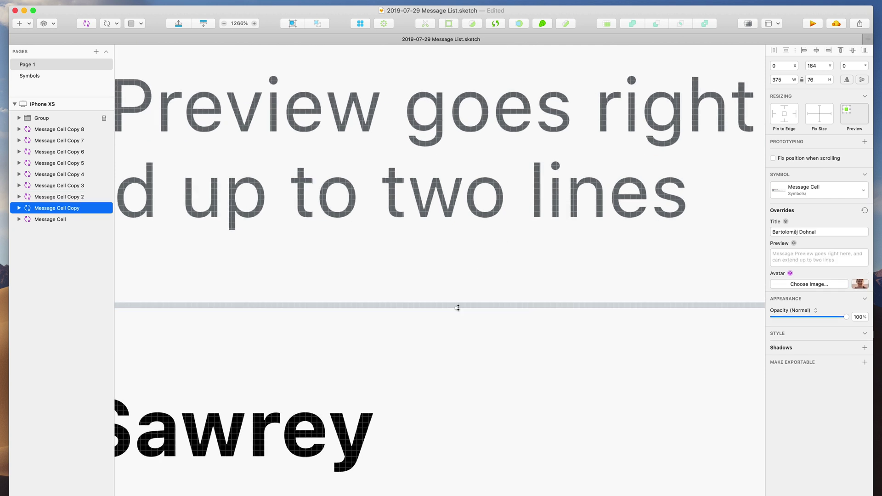
drag(458, 308, 476, 223)
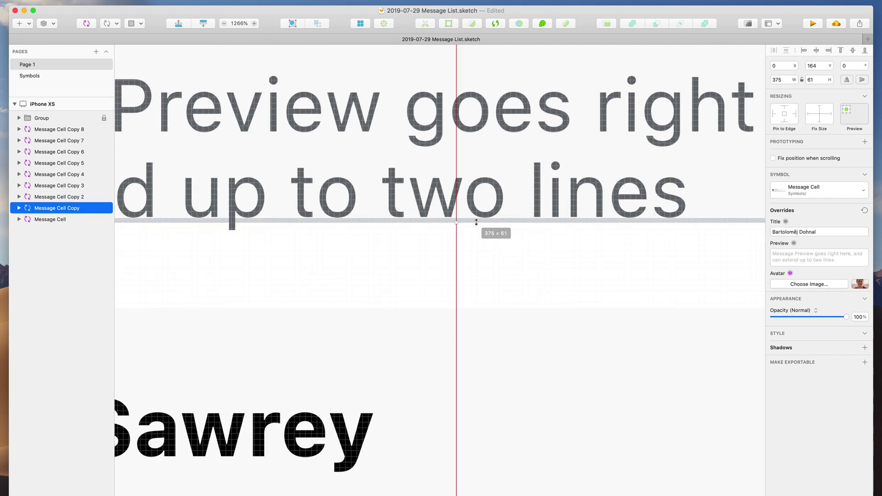
key(super+z)
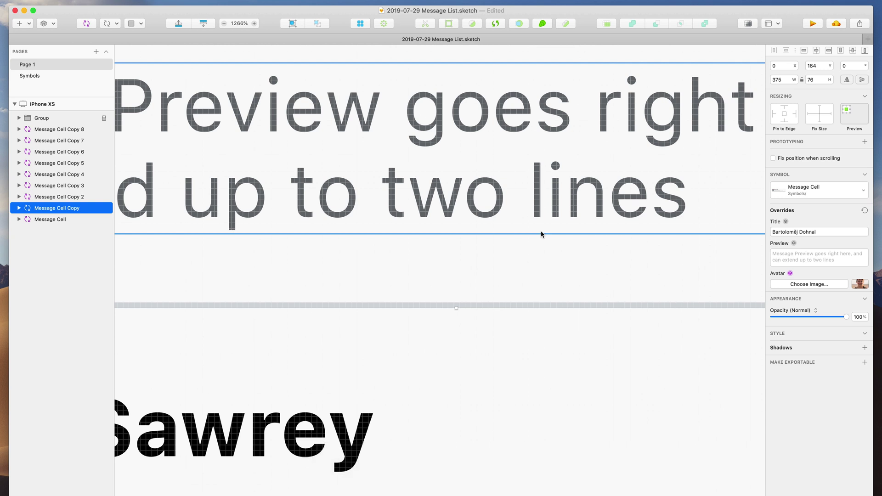
- Measure the space from the second cell's last preview baseline to its lower edge with a temporary rectangle, and delete the rectangle
key(r)
drag(534, 220, 562, 304)
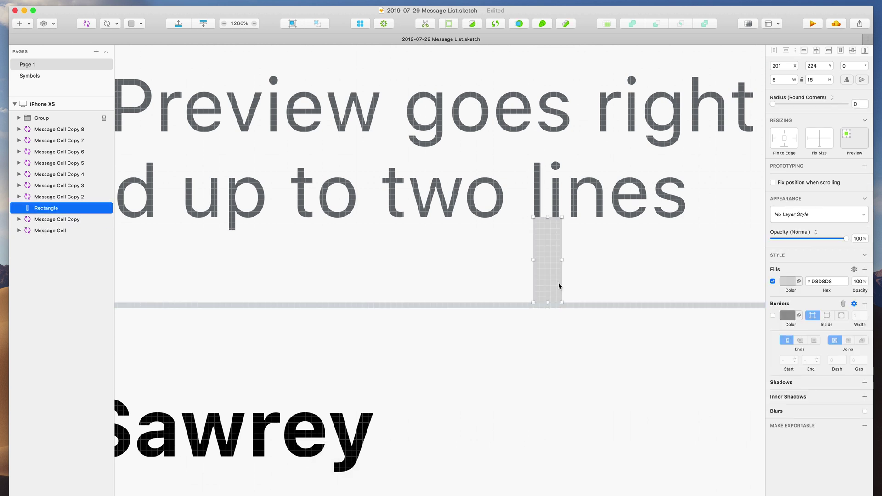
key(Delete)
scroll(557, 285, down, 10)
scroll(557, 285, up, 3)
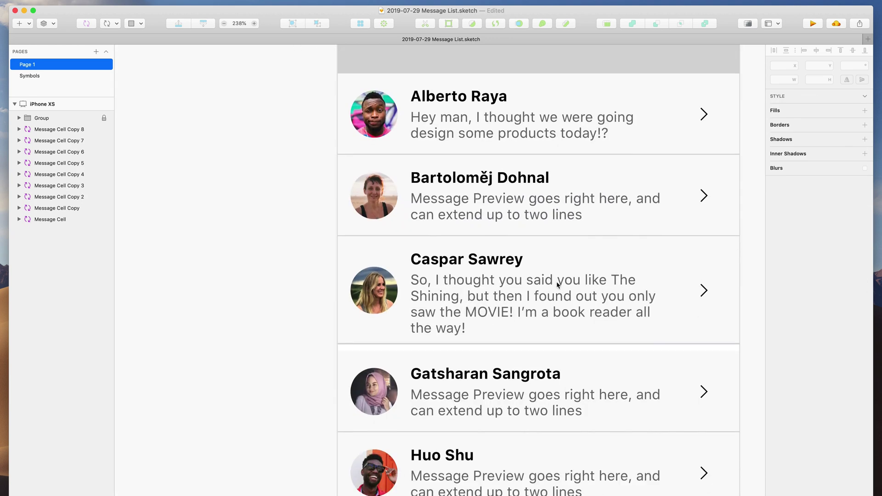
- Shrink the third message cell to its last preview baseline and add 15 to its height, making it 106
scroll(557, 276, down, 3)
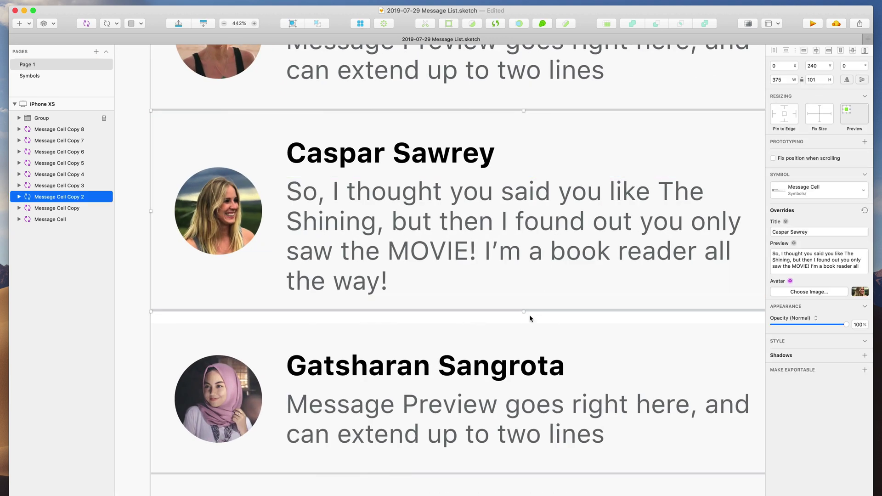
drag(524, 311, 527, 292)
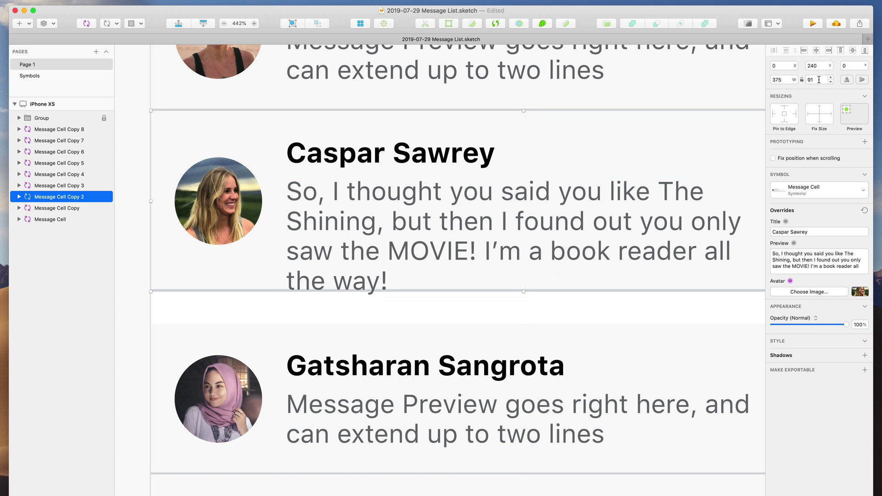
click(819, 80)
text(+1)
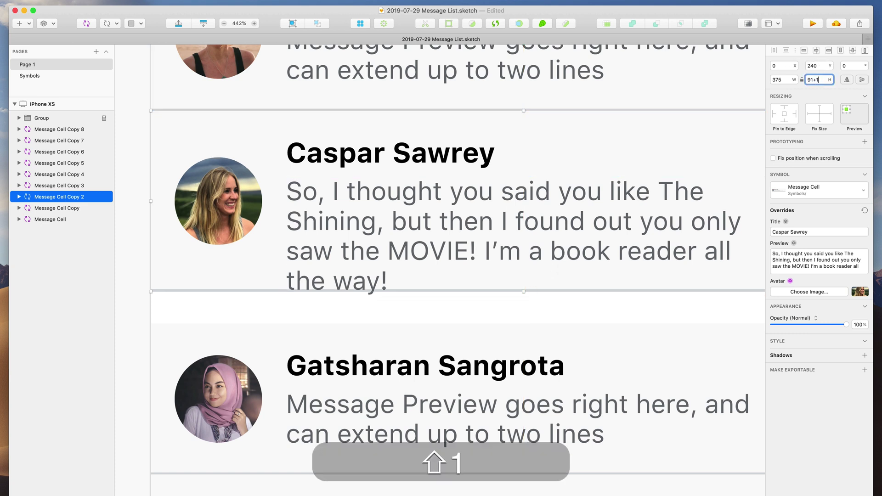
text(5)
key(Return)
key(cmd+1)
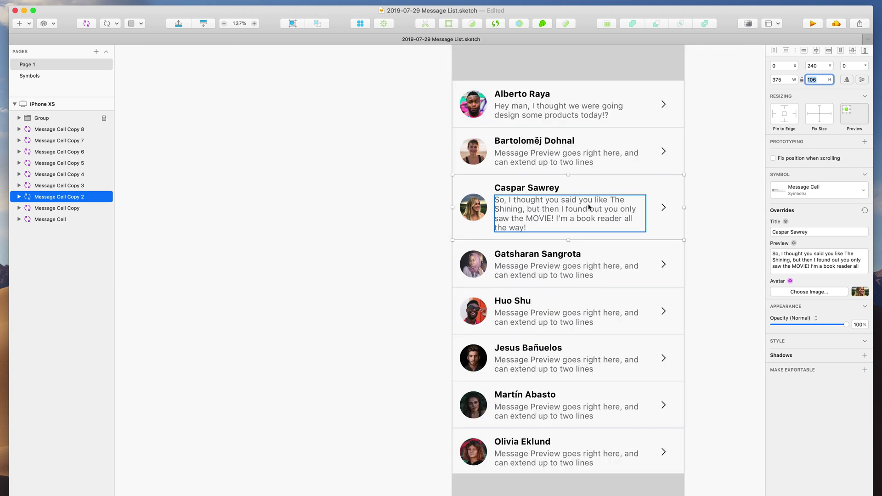
- Select the five message cells below the third one and move them flush against its lower edge
key(Escape)
shift+click(553, 269)
shift+click(529, 313)
shift+click(529, 363)
shift+click(528, 411)
shift+click(528, 455)
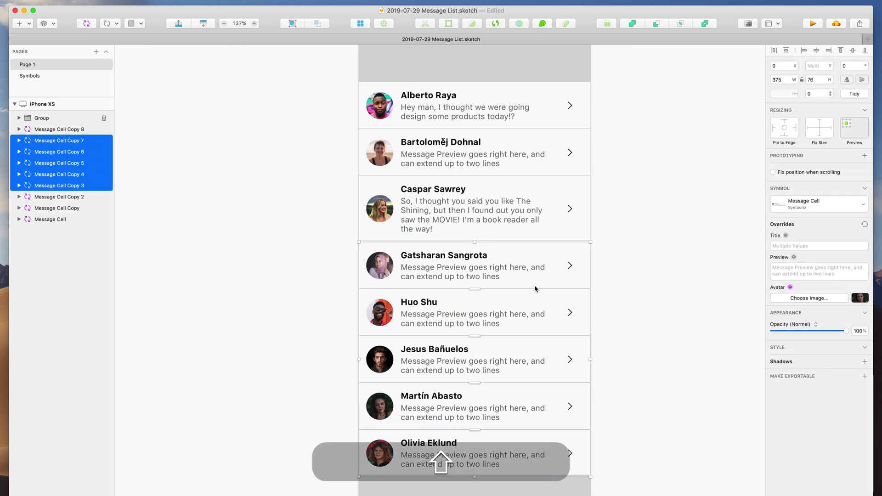
key(shift+Down)
drag(560, 269, 559, 263)
- Select the eight visible message cells and tidy them into an even vertical stack with 0 spacing
click(619, 135)
drag(622, 99, 452, 456)
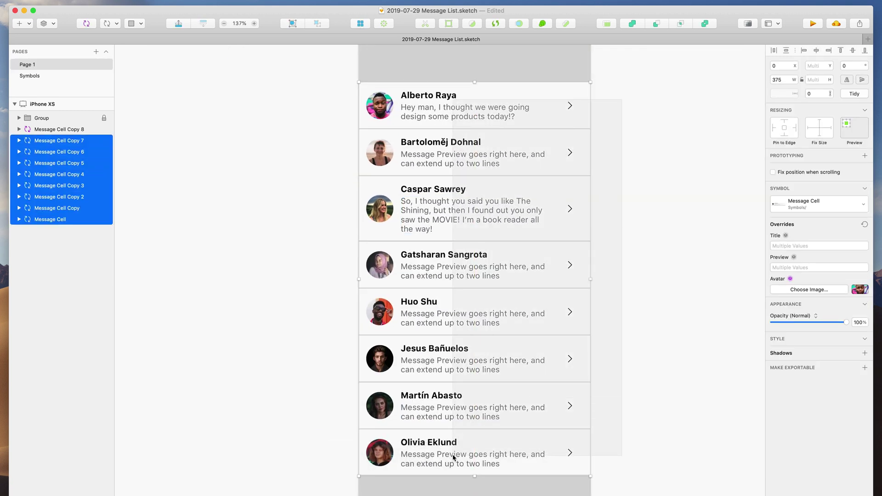
click(859, 94)
click(637, 101)
drag(636, 94, 444, 454)
key(alt+super+Down)
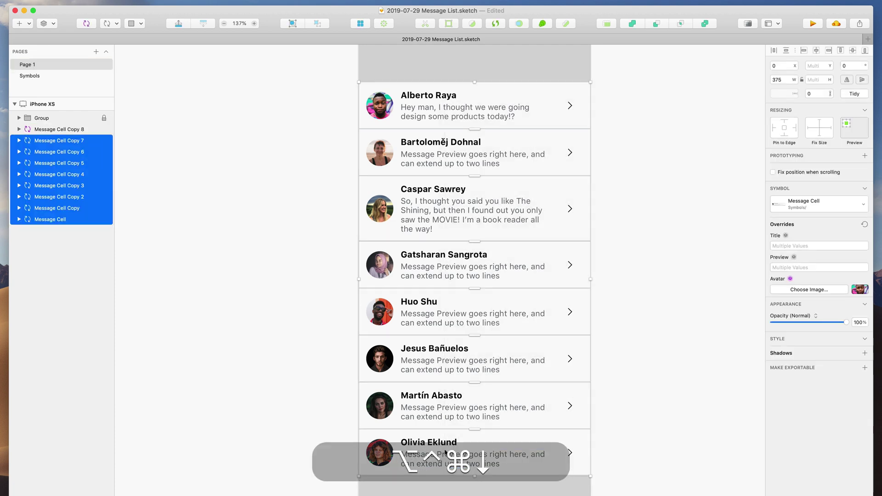
click(614, 125)
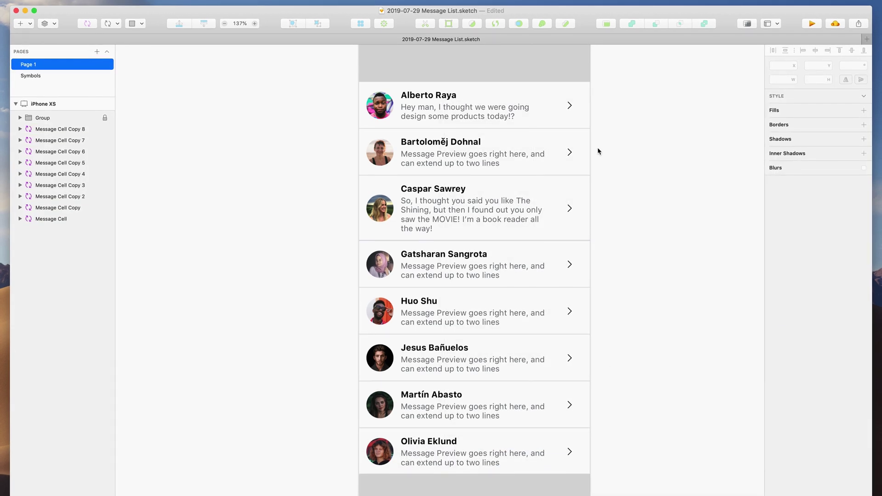
- Nudge the last cell, Message Cell Copy 8, up from behind the bottom bar to Y 707, overlapping the cell above it
drag(612, 115, 457, 440)
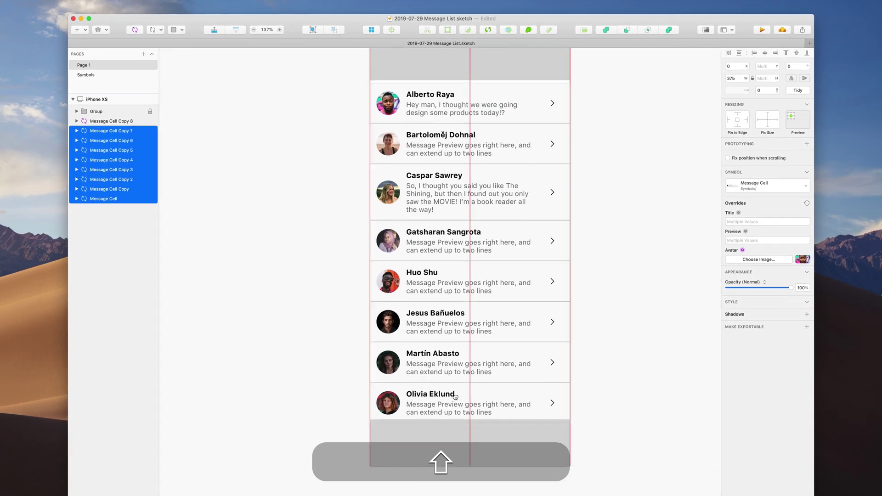
drag(455, 396, 454, 396)
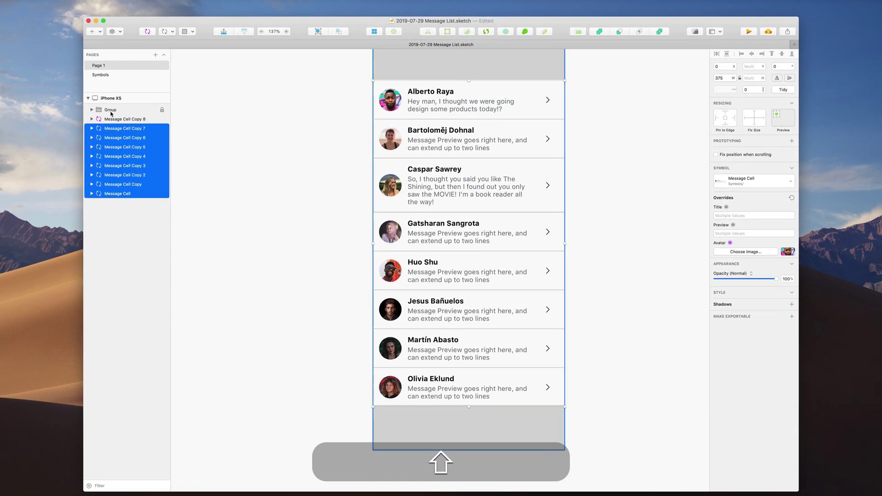
click(103, 122)
key(shift+Up)
key(shift+Up)
key(shift+Up)
key(shift+Up)
key(shift+Up)
key(shift+Up)
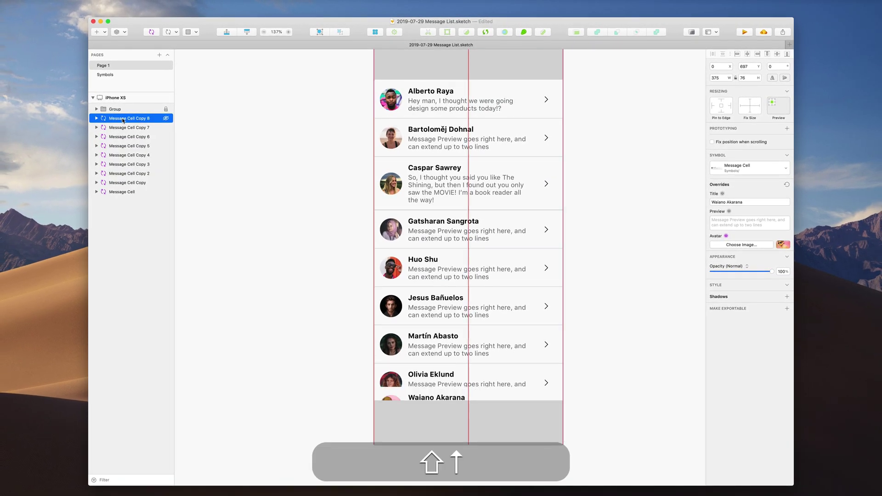
key(shift+Up)
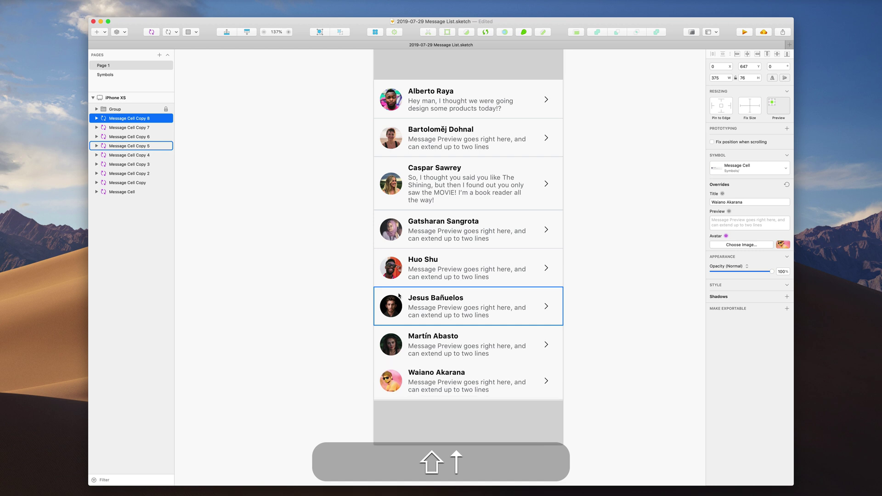
key(shift+Down)
key(shift+Down)
key(shift+Down)
key(shift+Down)
key(shift+Down)
key(shift+Down)
key(shift+Down)
key(shift+Up)
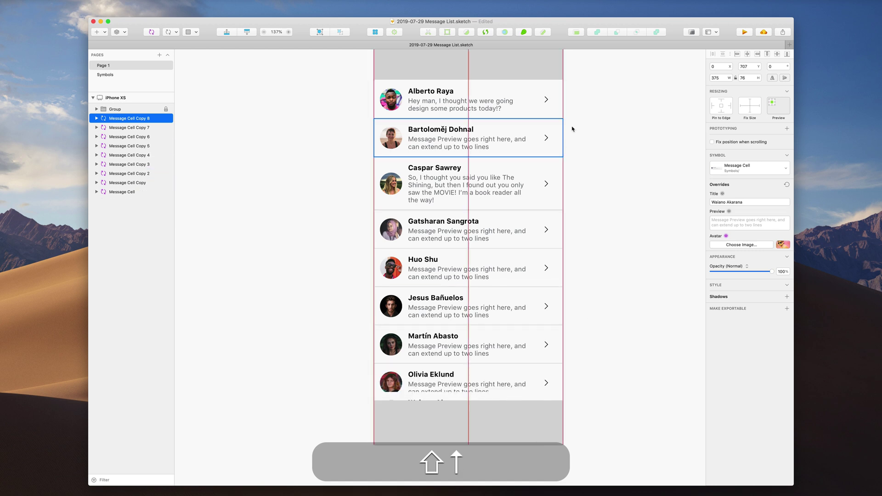
- Select all nine message cells, tidy them into one continuous stack with 0 spacing, and deselect them
drag(577, 106, 411, 396)
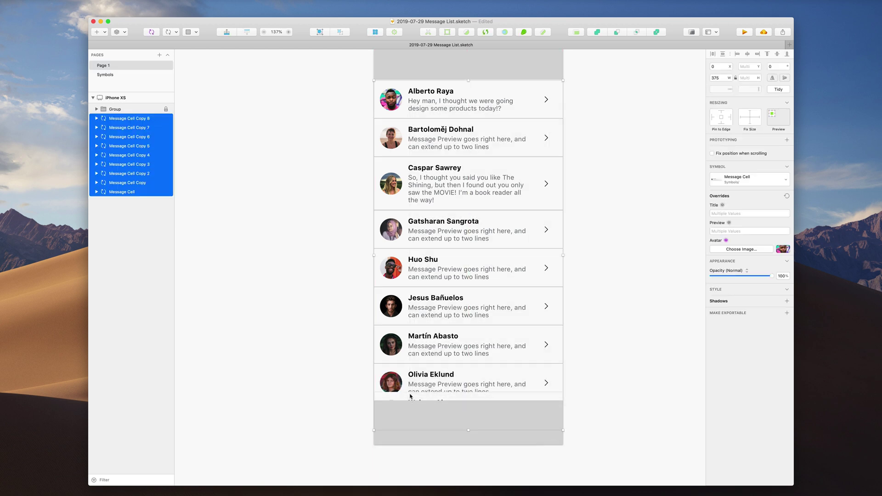
click(768, 90)
mouse_move(478, 294)
mouse_down()
mouse_move(480, 276)
mouse_move(479, 294)
mouse_up()
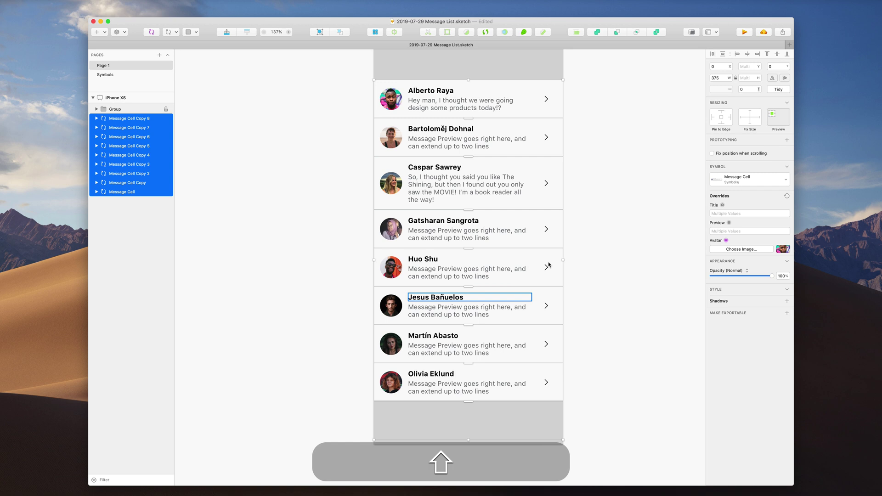
click(635, 249)
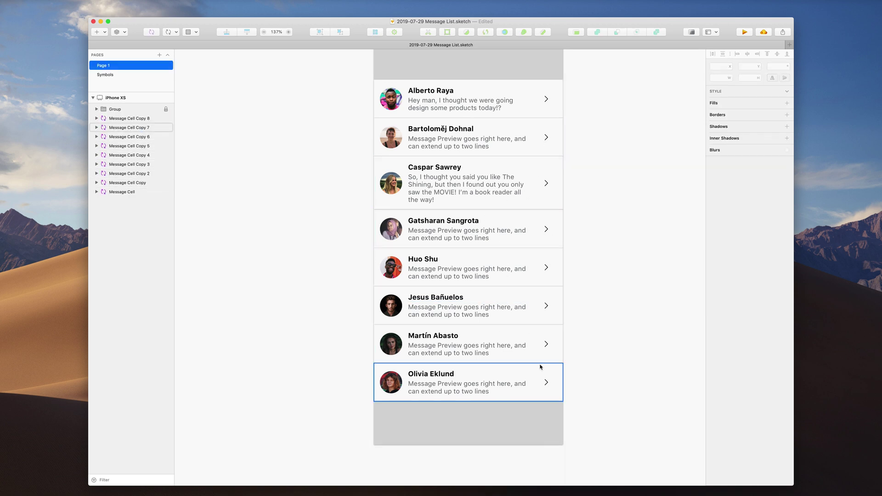
- Open the Message Cell symbol from the third cell, pin its Avatar layer to the top edge, and return to the list
click(460, 205)
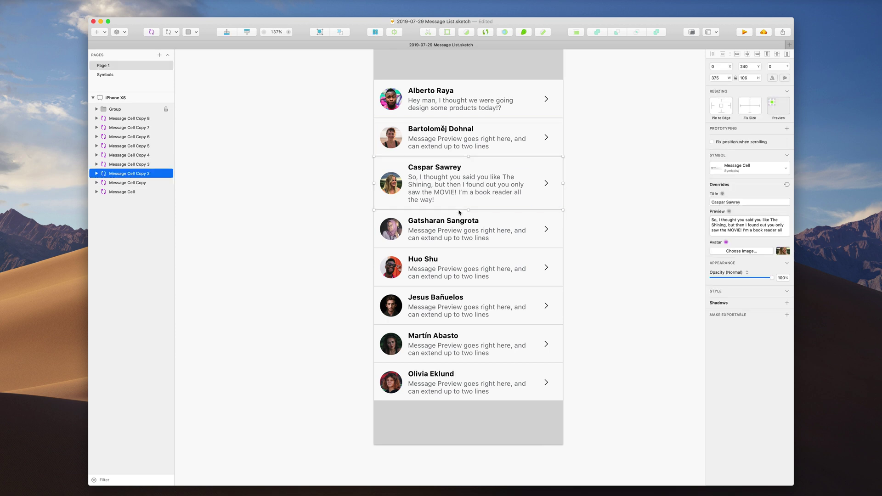
scroll(472, 194, right, 3)
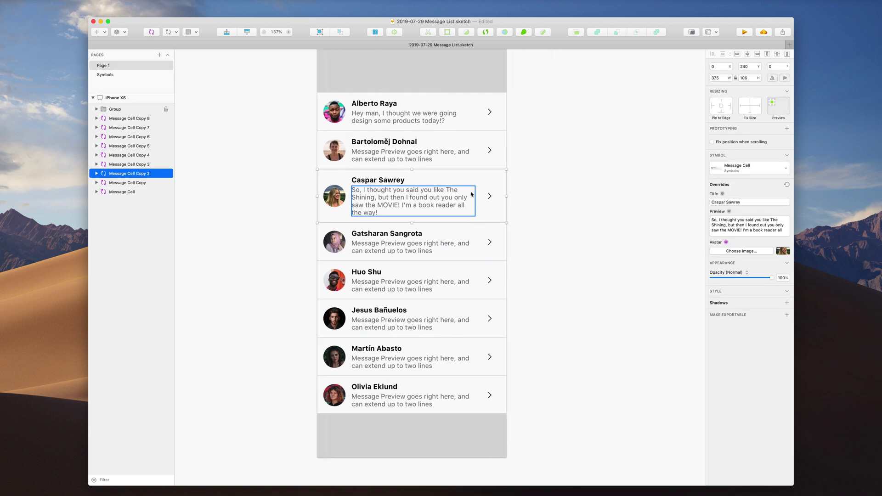
double_click(376, 189)
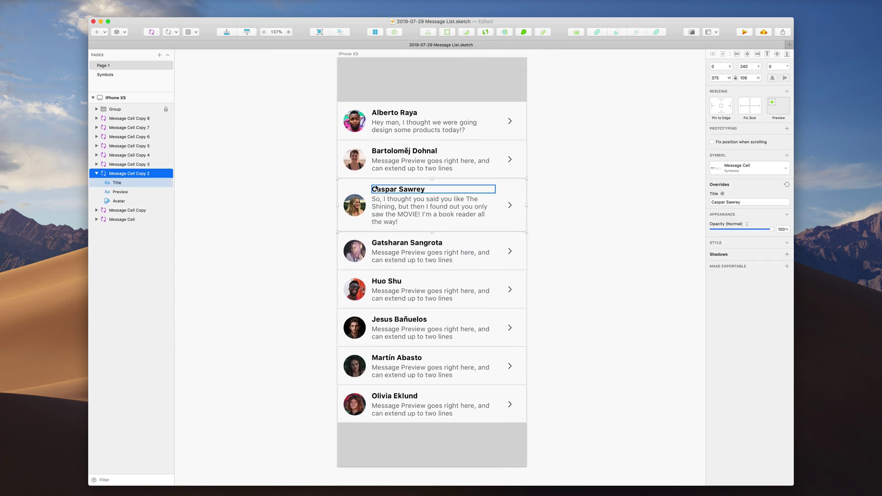
double_click(342, 188)
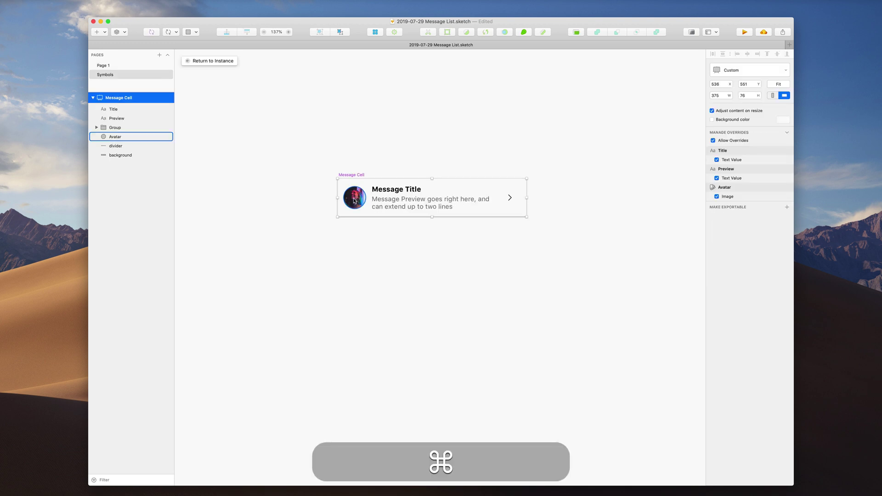
super+click(355, 198)
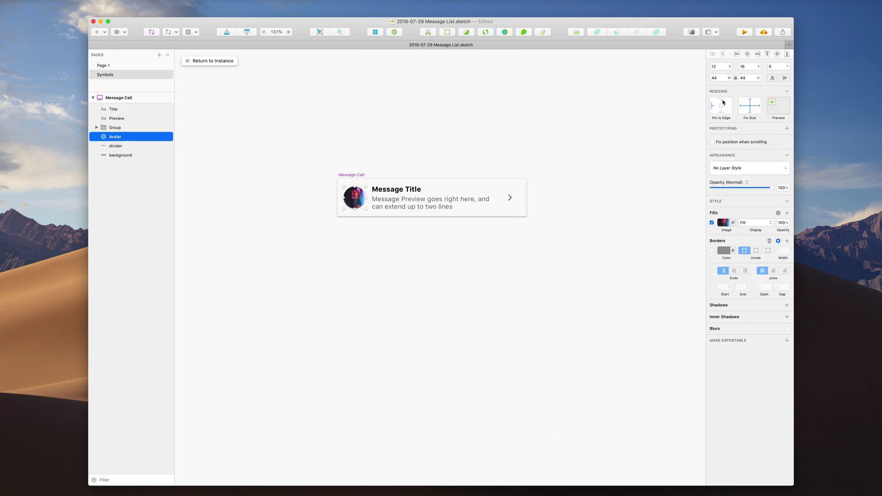
click(188, 61)
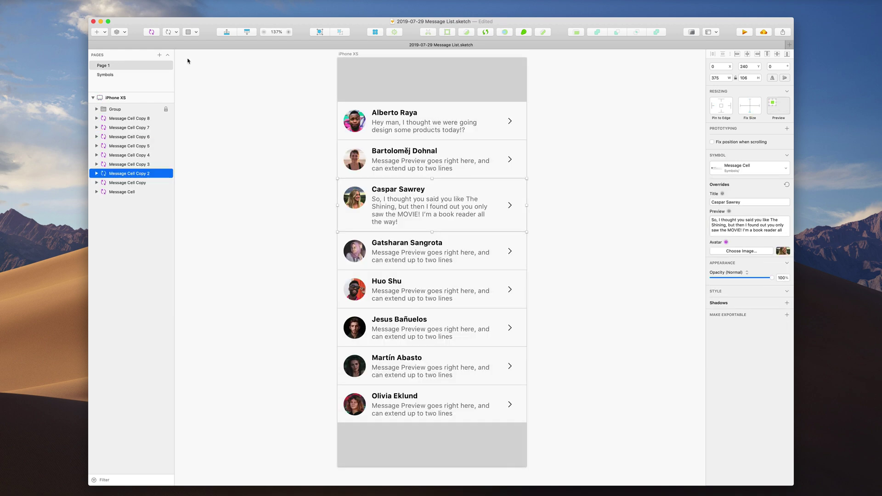
click(256, 213)
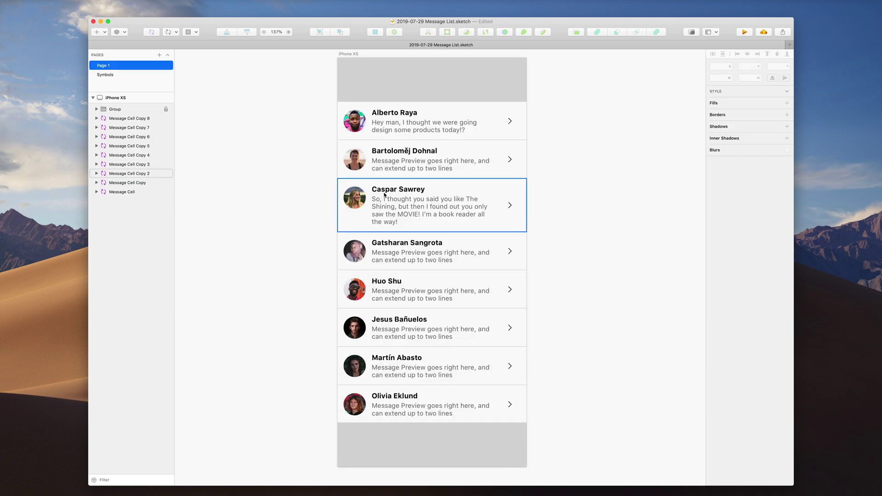
- Try stretching the third message cell taller to test the avatar's pinning, and undo the resize
key(super)
super+click(394, 213)
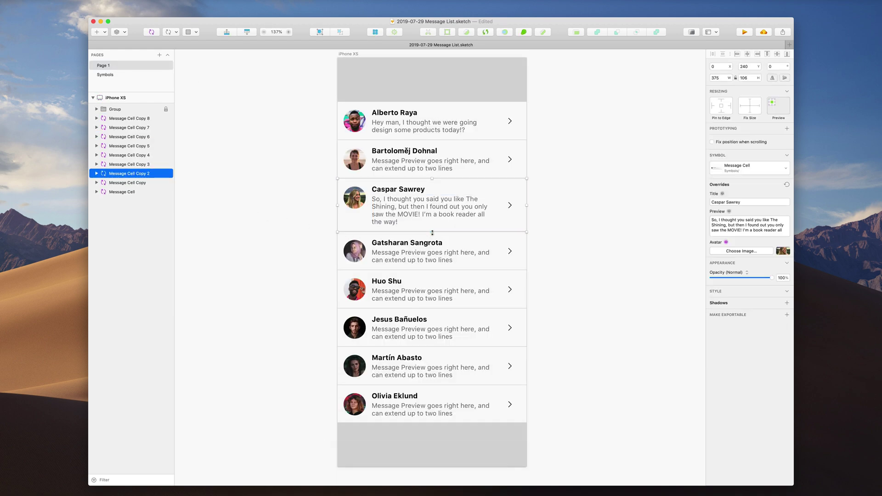
drag(432, 232, 429, 250)
key(super+z)
- Pin the chevron group in the Message Cell symbol to the top edge, save the document, and return to the list
double_click(348, 201)
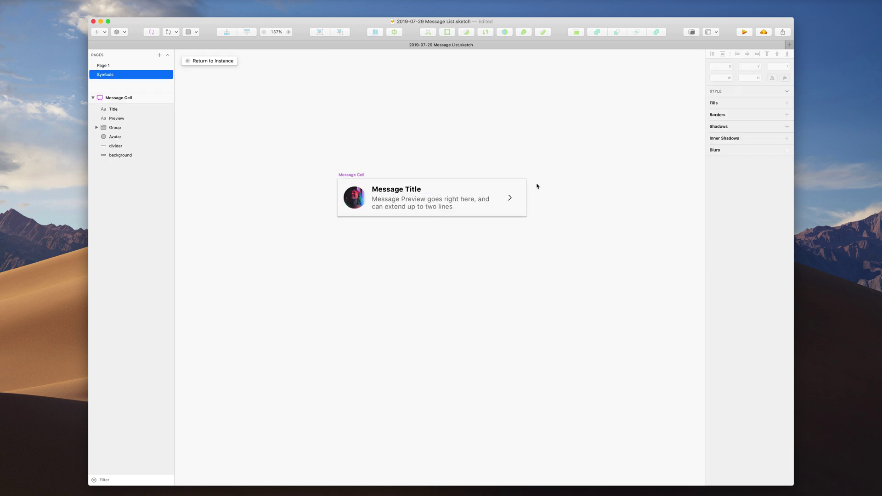
click(510, 198)
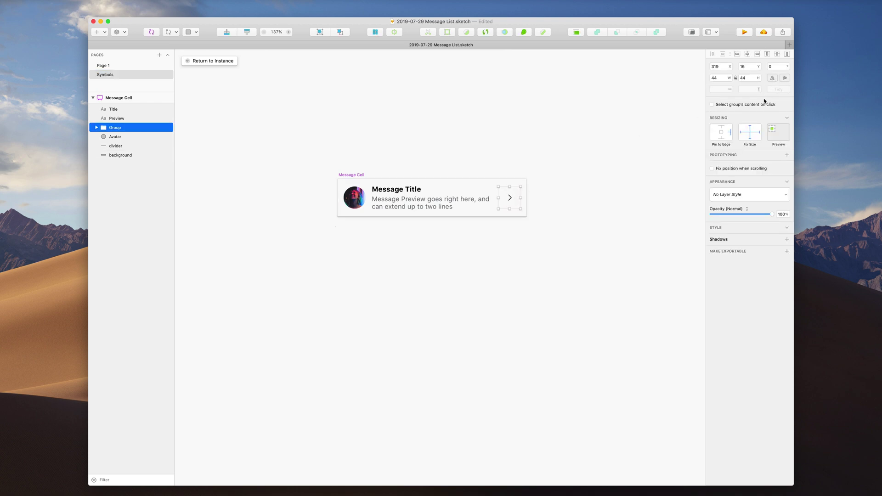
click(721, 128)
key(super+s)
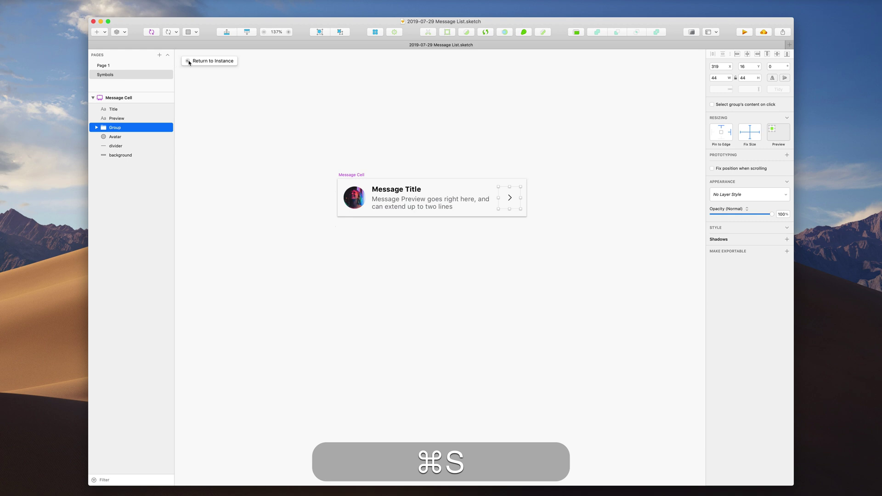
click(189, 62)
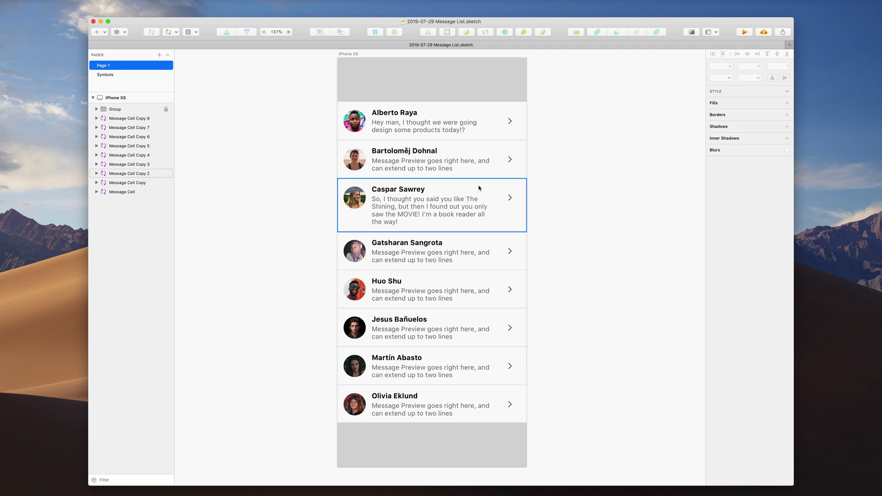
- Undo the chevron group's top-edge pinning in the Message Cell symbol and go back to the message list
key(super+z)
key(super+z)
key(super+z)
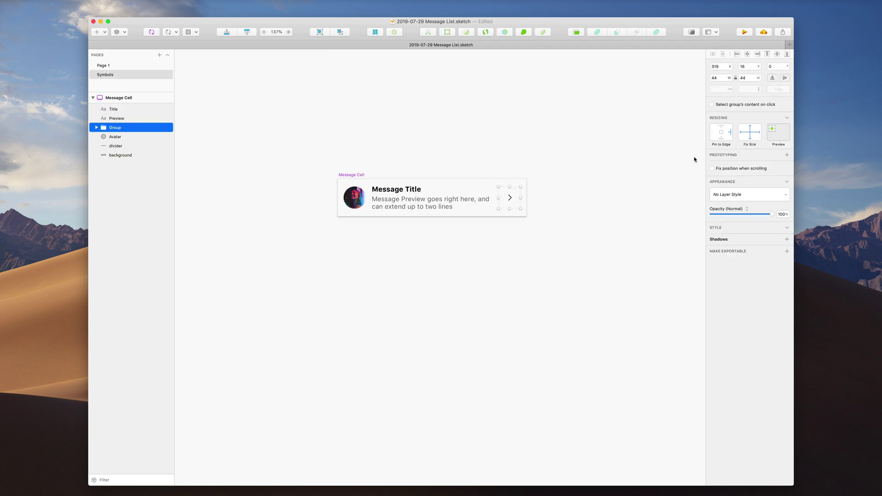
key(super+shift+z)
key(super+shift+z)
key(super+shift+z)
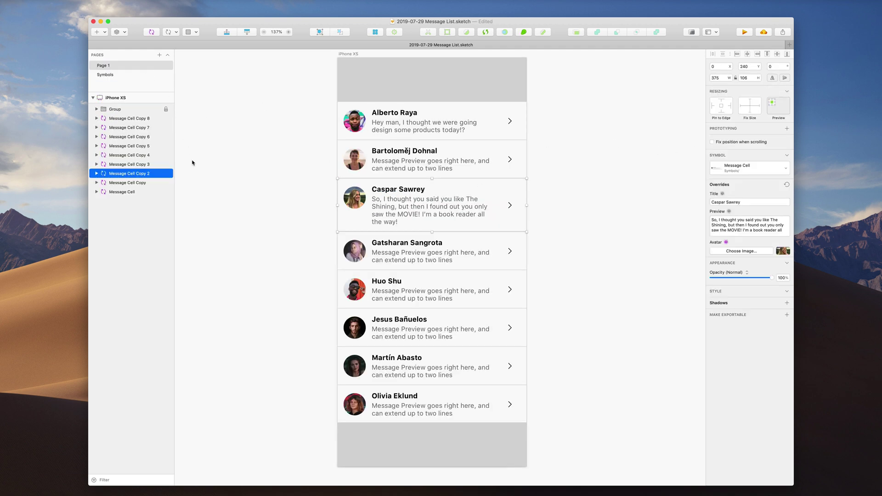
- Delete the closing sentence "I'm a book reader all the way!" from the third message cell's preview text
click(196, 175)
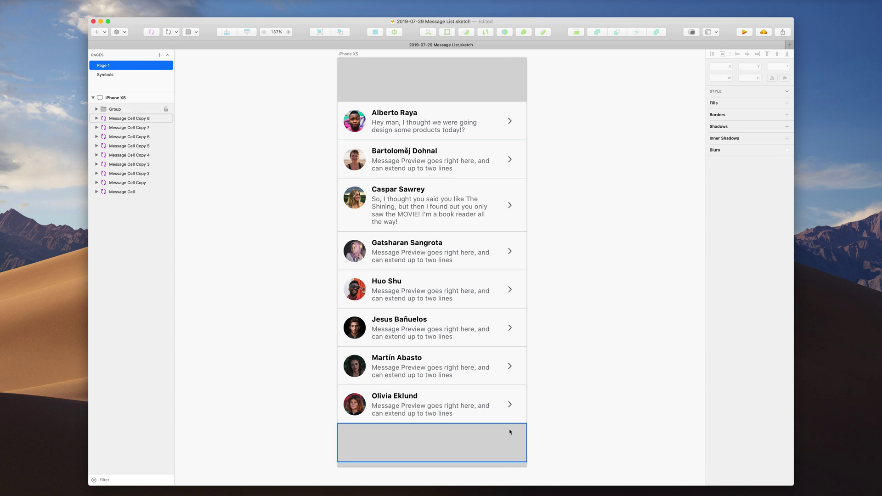
click(507, 216)
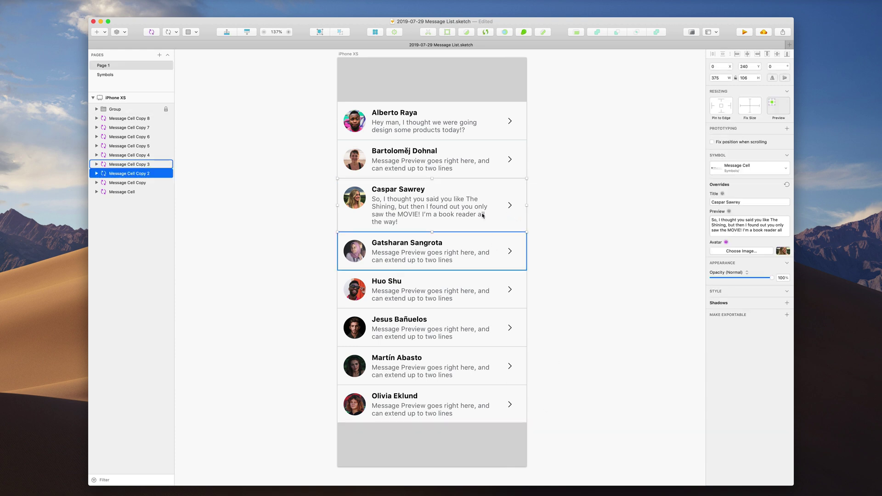
double_click(413, 215)
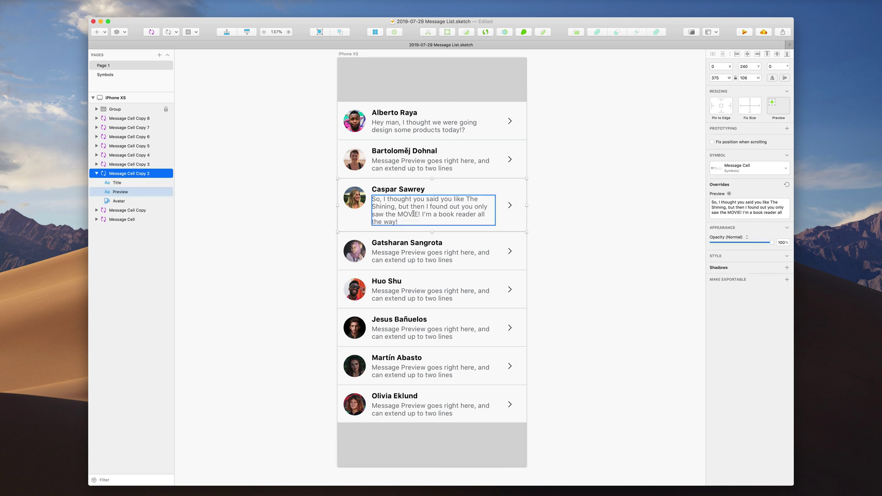
key(super+a)
click(420, 214)
shift+click(398, 222)
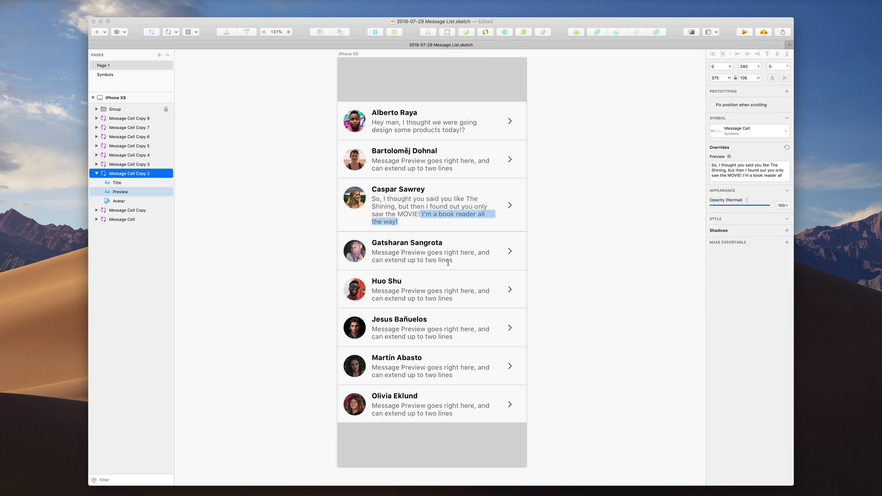
key(BackSpace)
- Replace the opening of the third cell's preview so it reads "You said you like The Shining, but then I found out you only saw the MOVIE!"
key(alt+Right)
key(alt+Up)
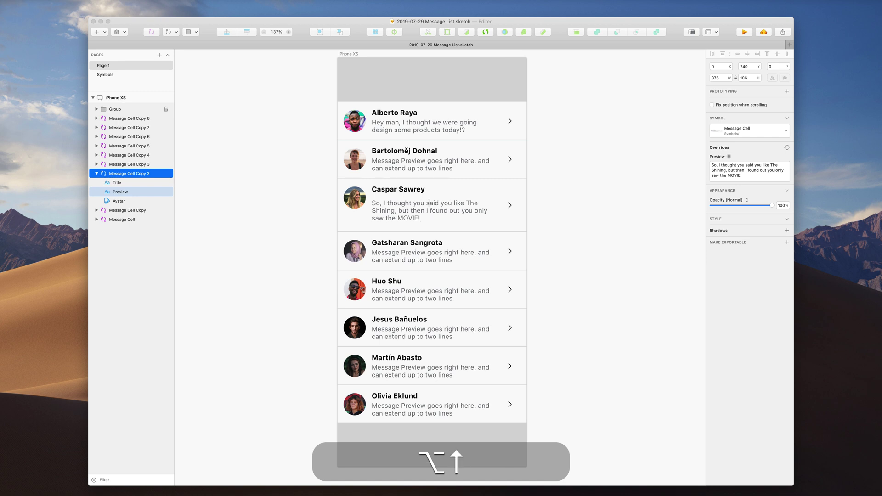
key(alt+Left)
key(shift+super+Left)
text(Y)
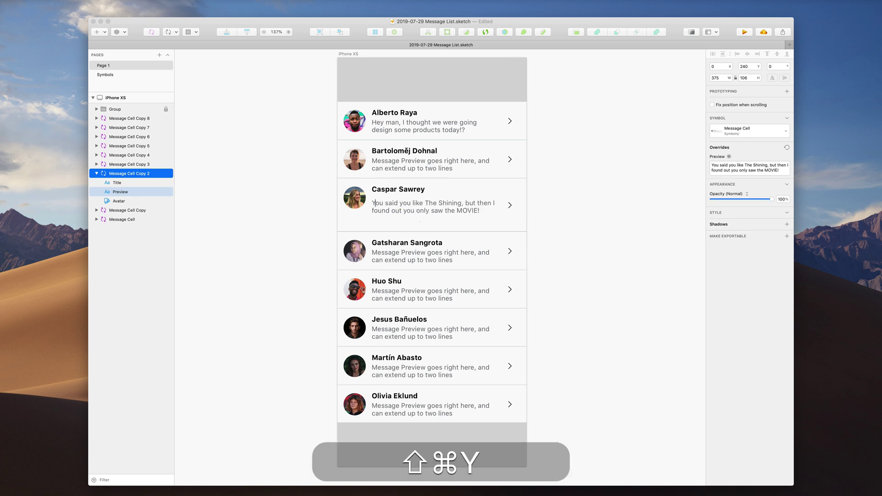
key(super+Return)
- Reset the third message cell to its original size and tidy all message cells into an even stack
right_click(479, 207)
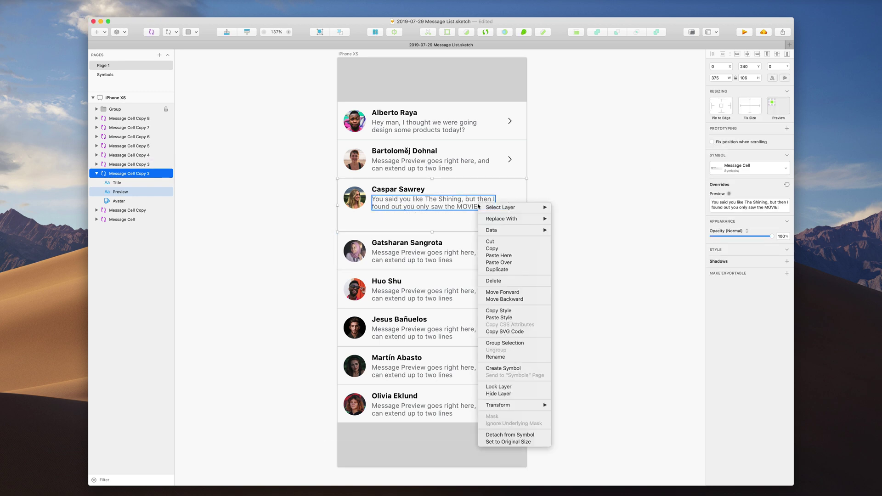
click(508, 442)
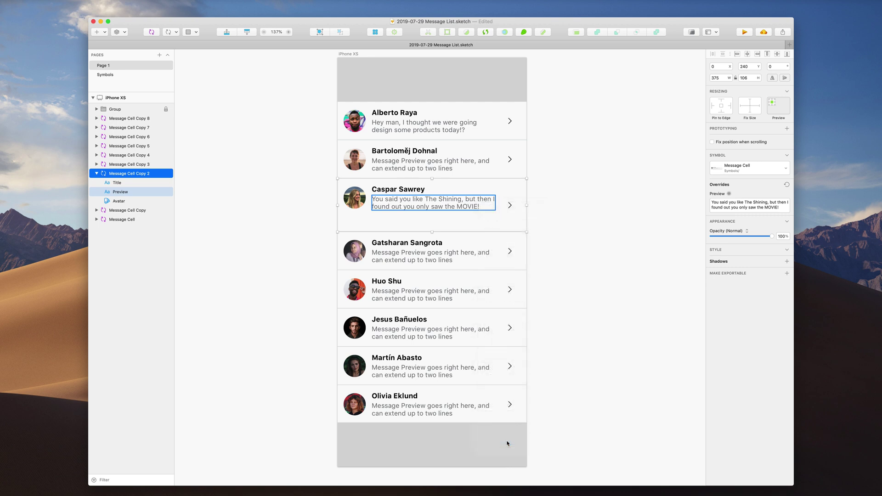
drag(562, 109, 414, 438)
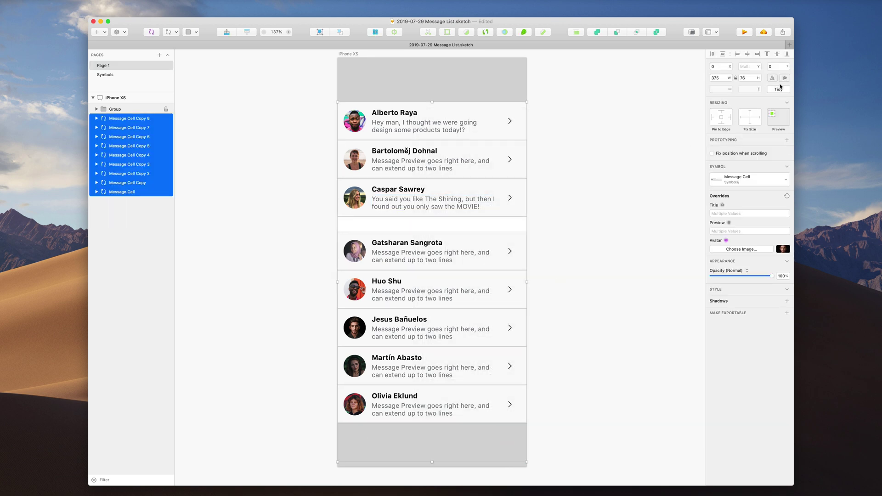
click(778, 90)
click(588, 201)
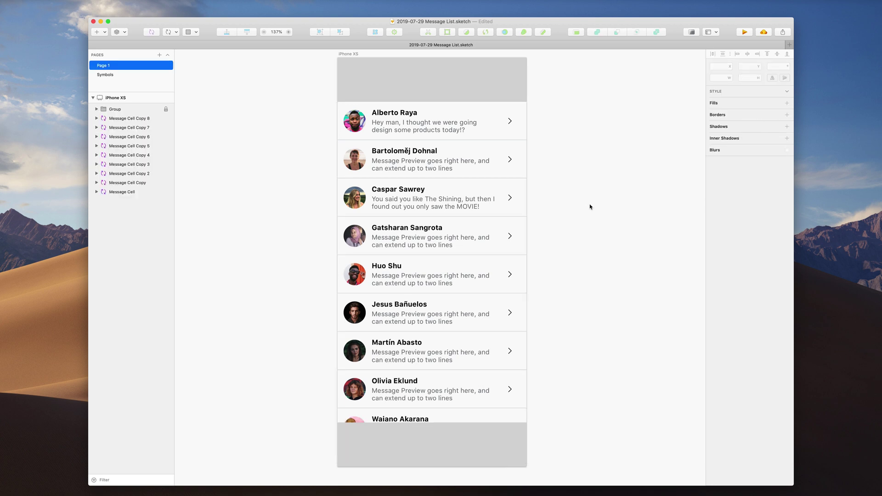
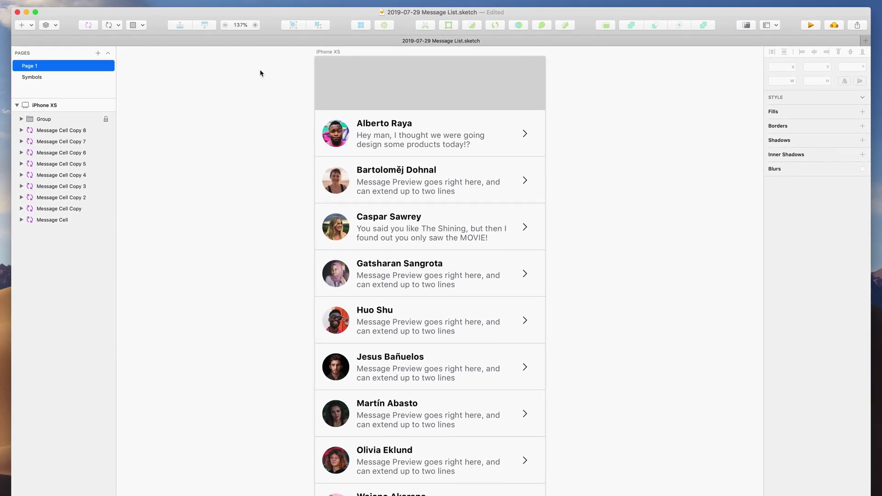
- Ungroup the header and footer rectangles and fill both with the document color #F9F9F9
click(90, 120)
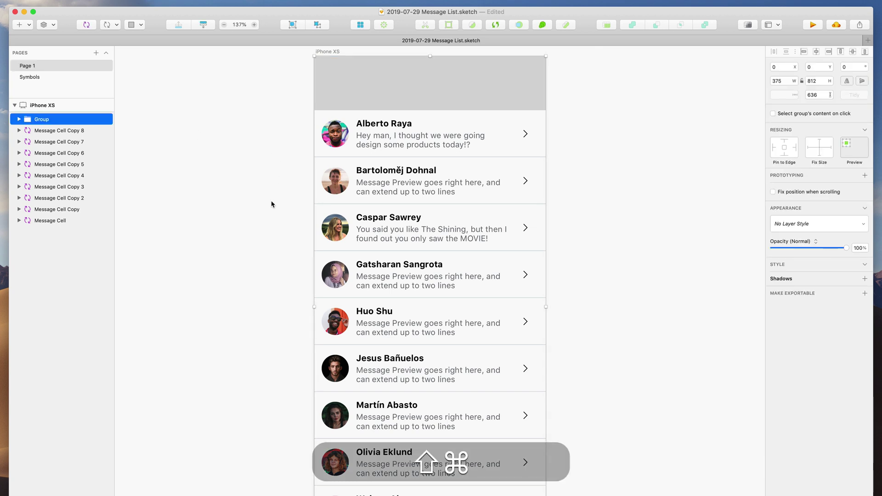
key(super+shift+g)
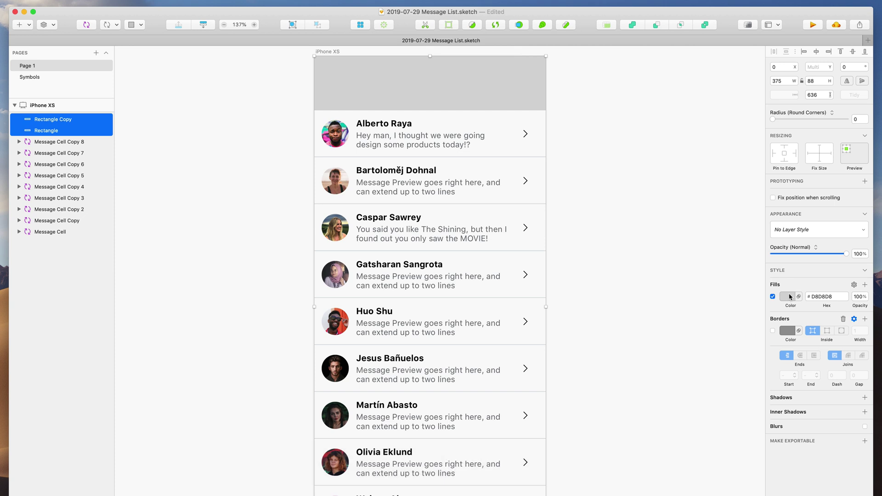
click(791, 298)
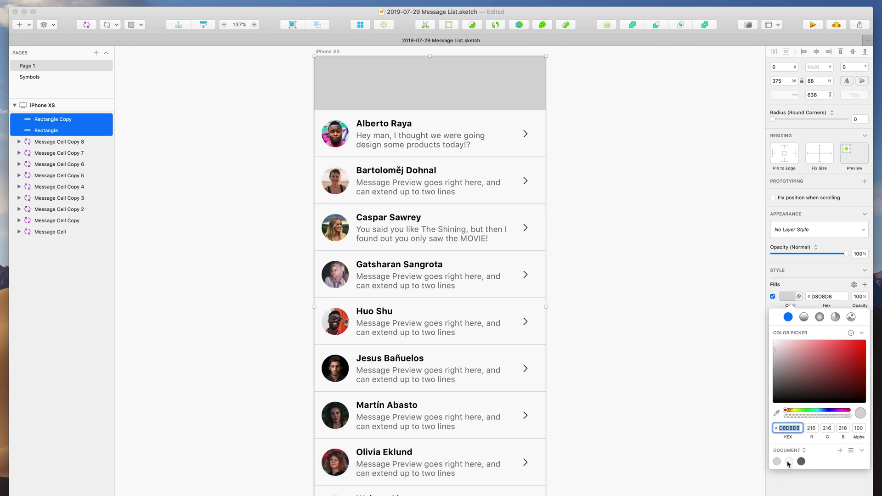
click(789, 462)
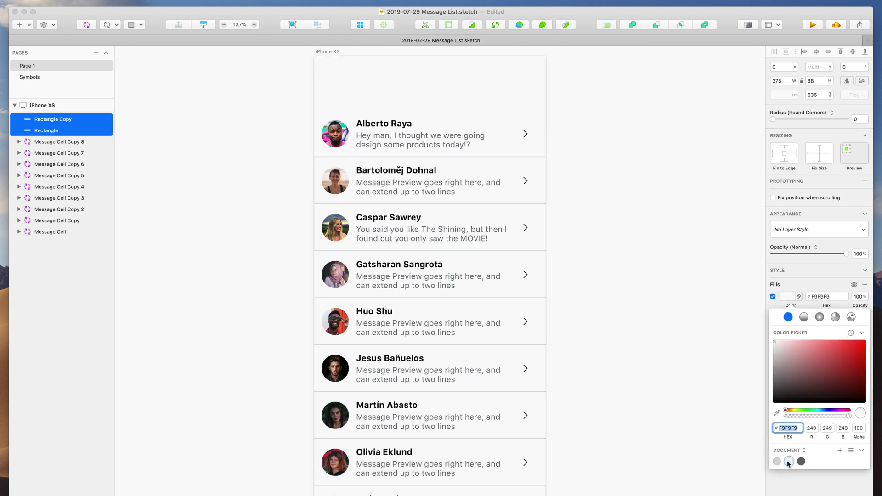
click(664, 313)
- Duplicate the second and fifth message cells and place the copies above the list behind the header, the topmost at Y -24
click(498, 232)
click(481, 323)
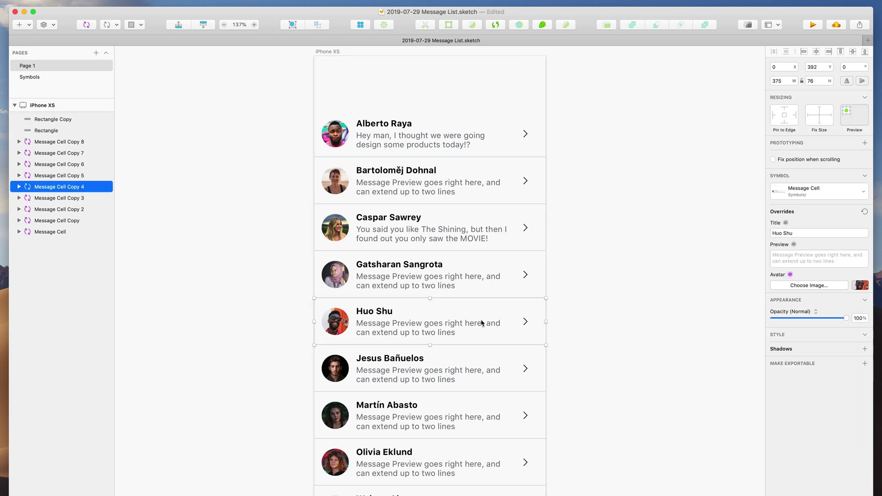
shift+click(466, 188)
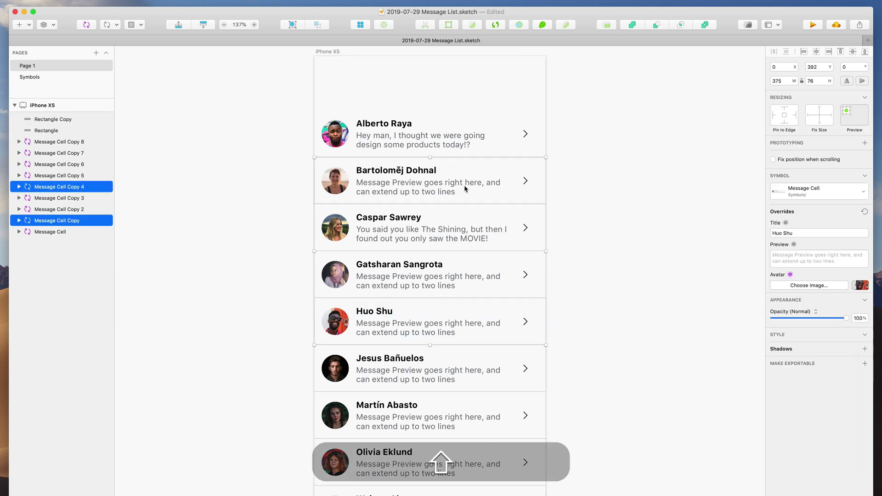
drag(466, 188, 464, 97)
drag(510, 244, 506, 74)
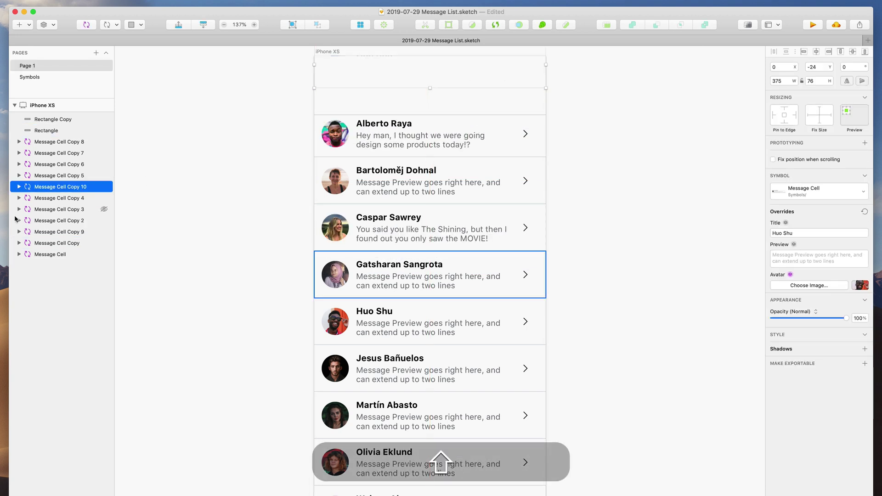
click(604, 63)
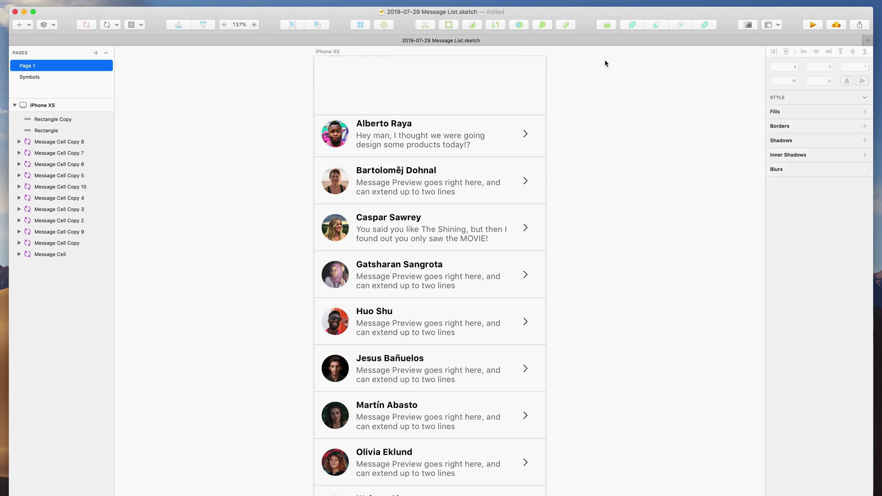
- Tidy all message cells, excluding the header rectangle, into one evenly stacked group and shift it slightly down
drag(605, 63, 312, 494)
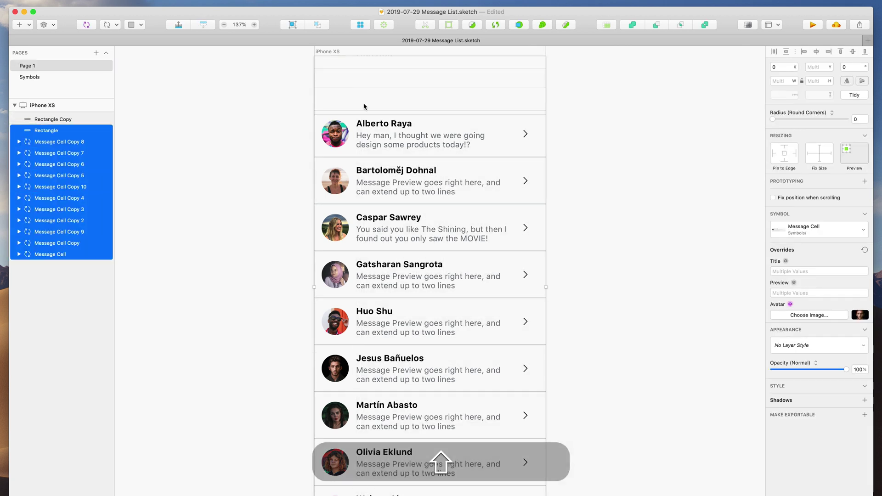
shift+super+click(85, 132)
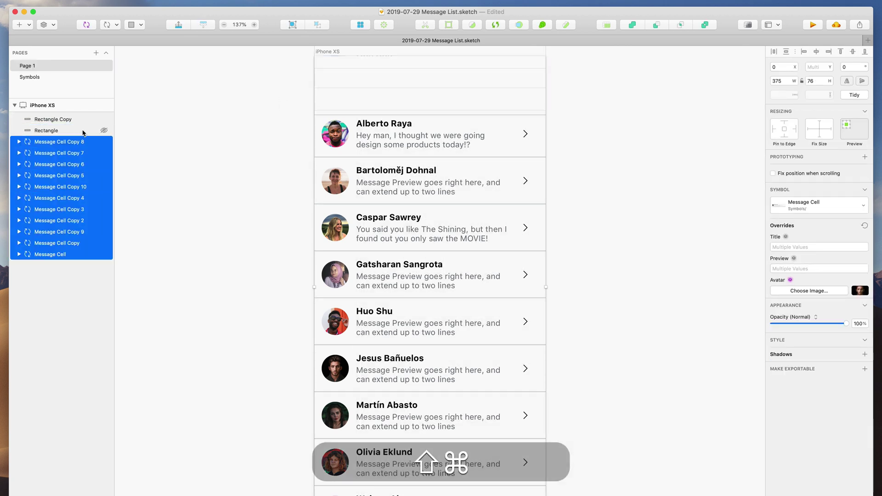
click(855, 96)
mouse_move(463, 167)
mouse_down()
mouse_move(447, 221)
mouse_move(454, 153)
mouse_move(450, 166)
mouse_up()
key(shift+super+g)
key(super+g)
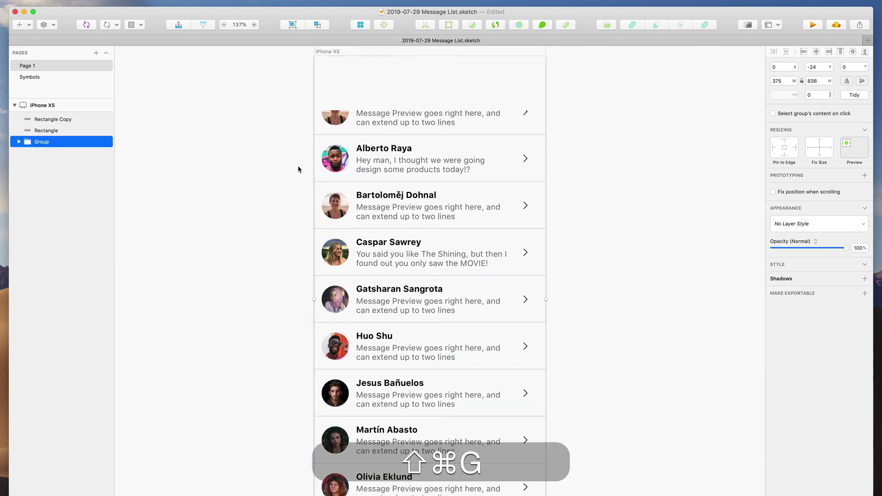
drag(435, 202, 453, 220)
click(607, 229)
- Lower the fill opacity of the header and footer rectangles to 86%
click(498, 90)
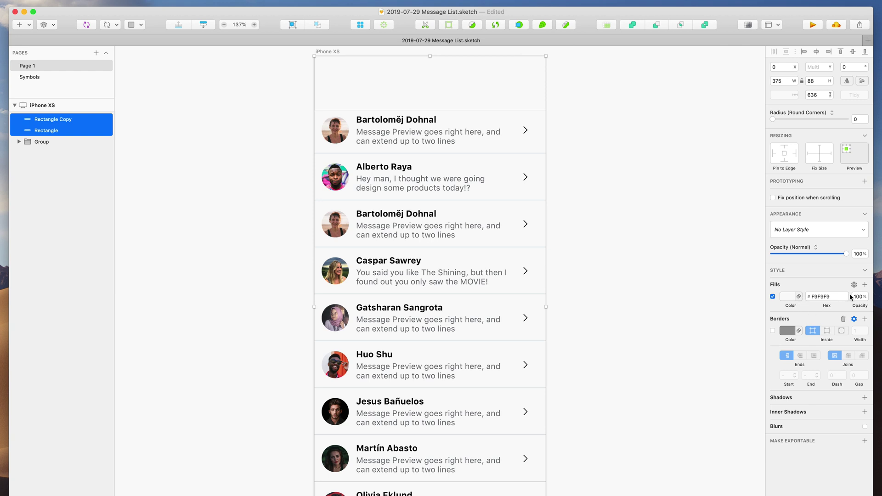
click(789, 300)
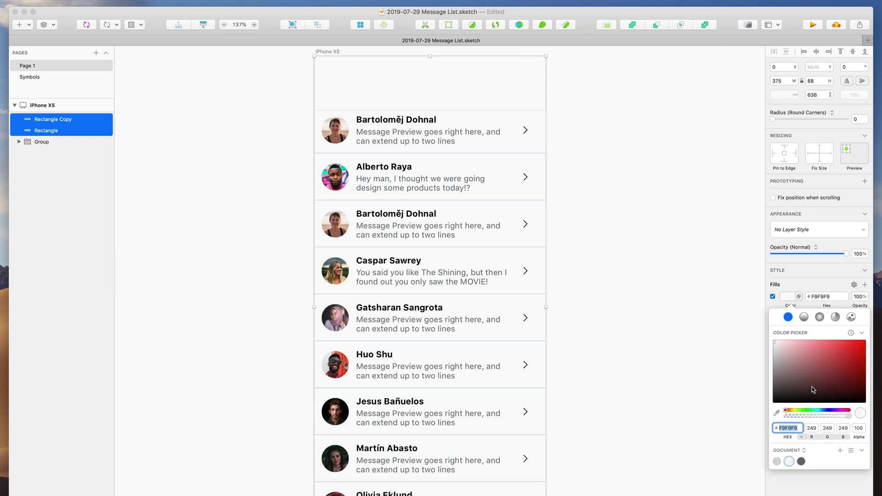
click(859, 427)
key(shift+Down)
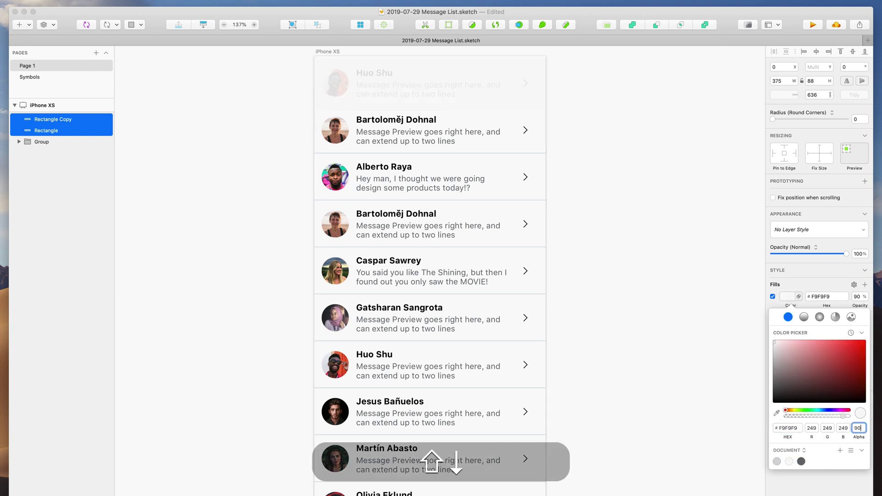
key(Down)
key(Down)
key(Down)
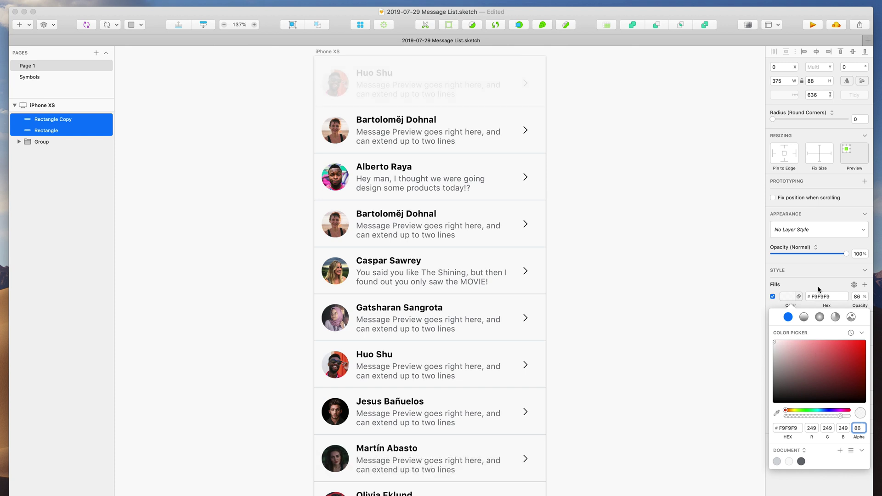
key(Escape)
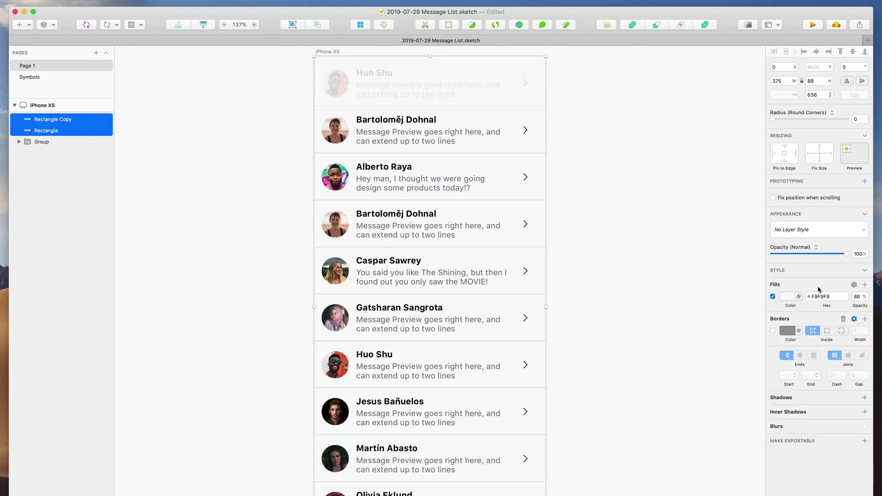
- Apply a Background Blur of 5 with 61% saturation to the header and footer rectangles
click(865, 427)
click(793, 436)
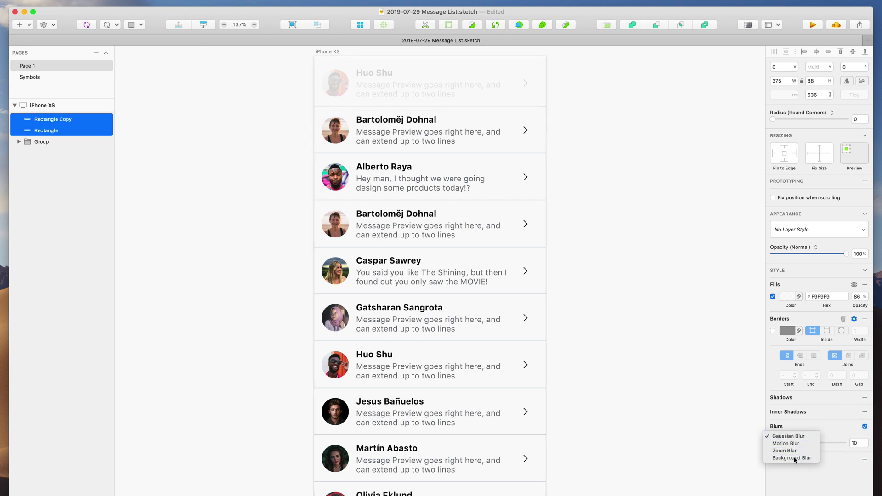
click(794, 458)
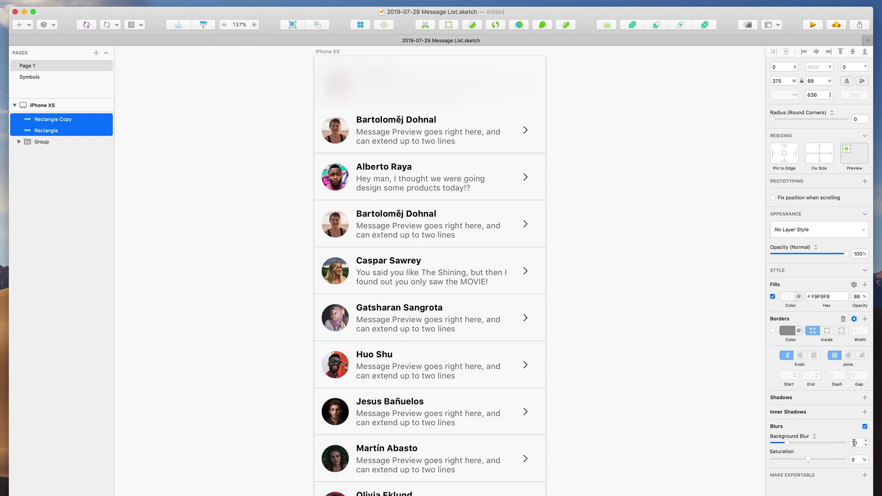
key(Down)
drag(823, 460, 832, 459)
click(634, 445)
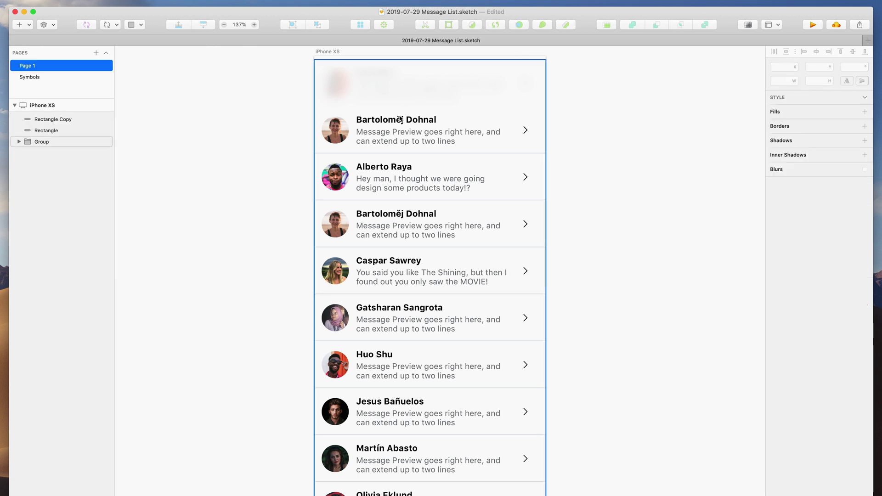
- Shift the message cell group vertically to check the blur beneath the header and footer, leaving it at Y 9
drag(467, 187, 466, 206)
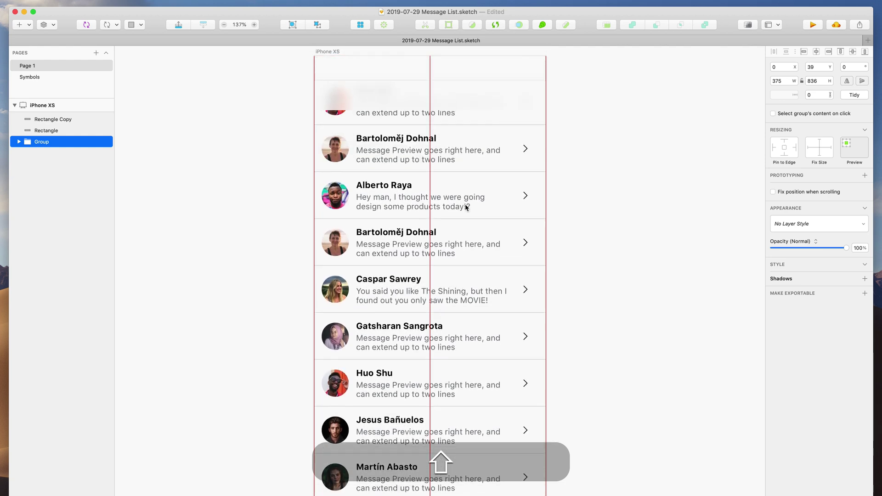
scroll(466, 206, up, 5)
scroll(466, 207, down, 10)
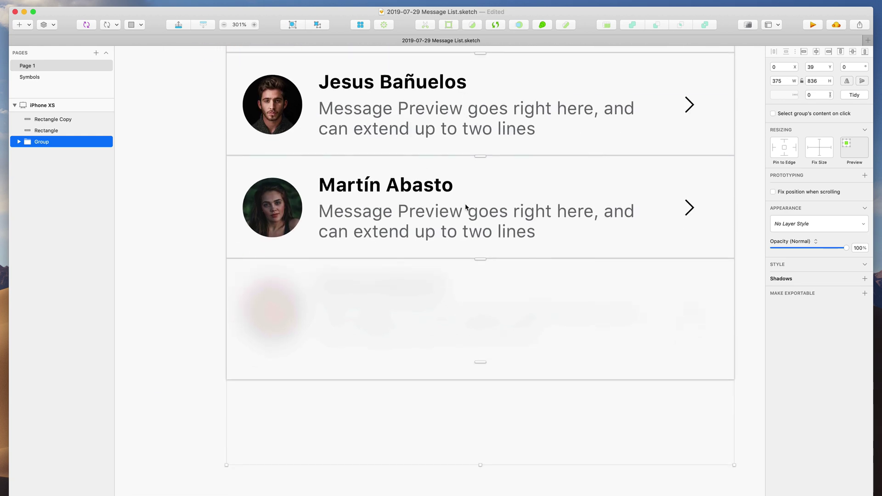
scroll(405, 133, up, 2)
scroll(405, 133, up, 2)
drag(414, 260, 410, 219)
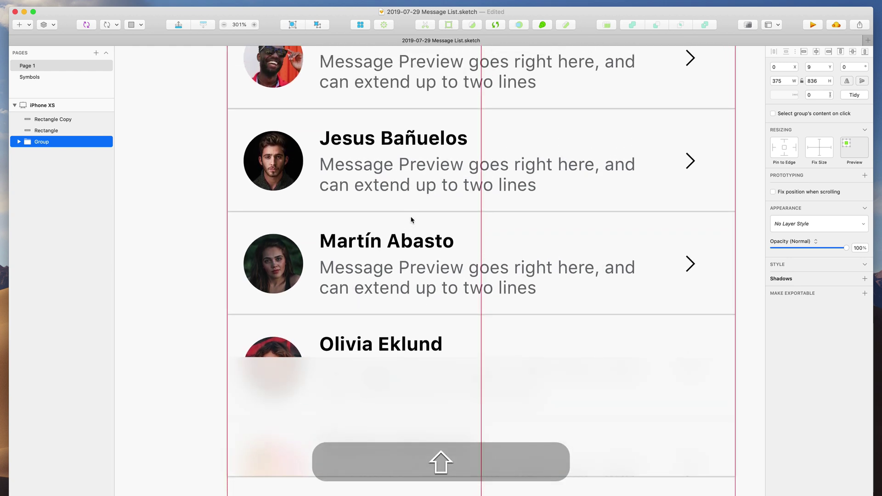
- Enable the 1-wide inside border on the footer rectangle
click(278, 446)
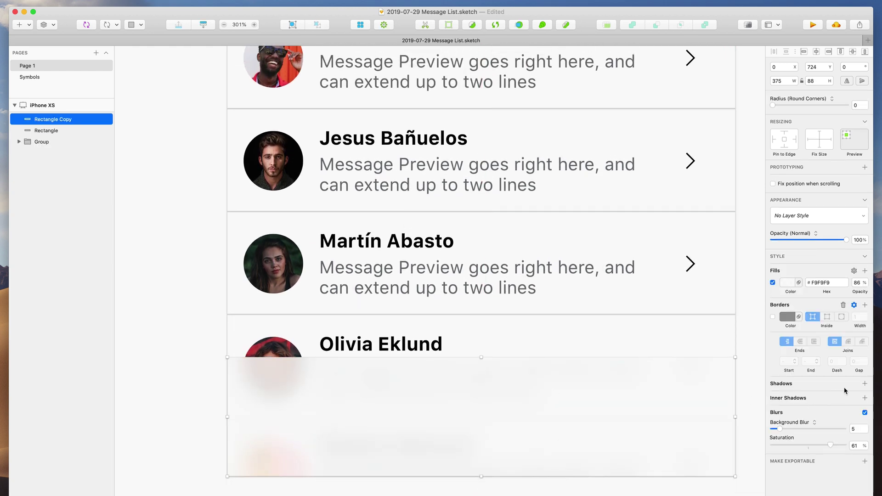
click(773, 317)
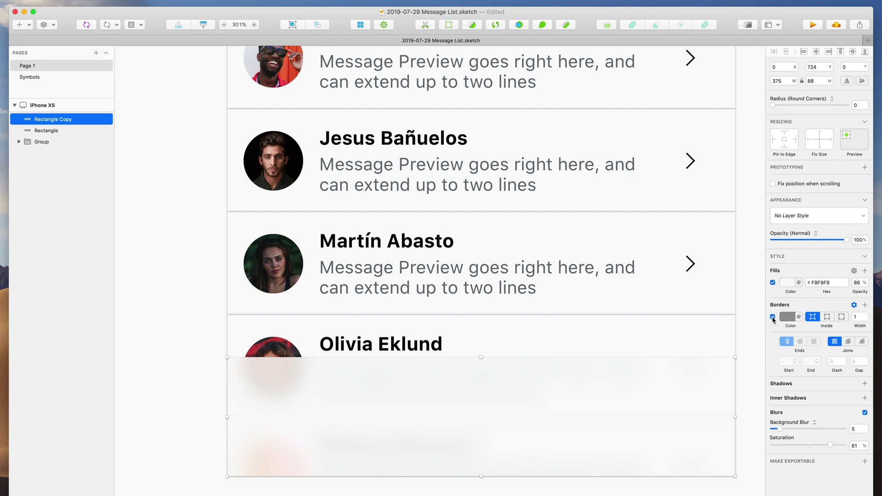
- Place the footer rectangle's border outside and colour it with the dark grey document swatch 686D70
click(845, 317)
click(787, 318)
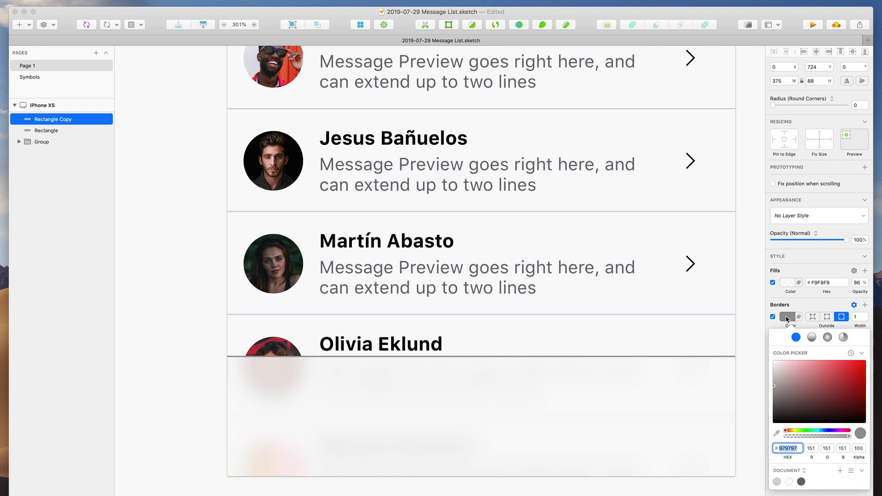
click(801, 482)
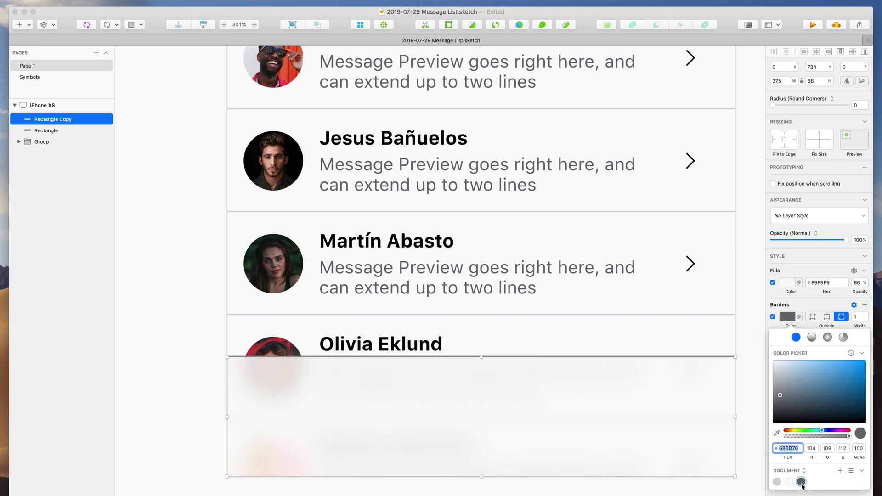
scroll(747, 343, down, 5)
click(747, 342)
scroll(661, 300, up, 6)
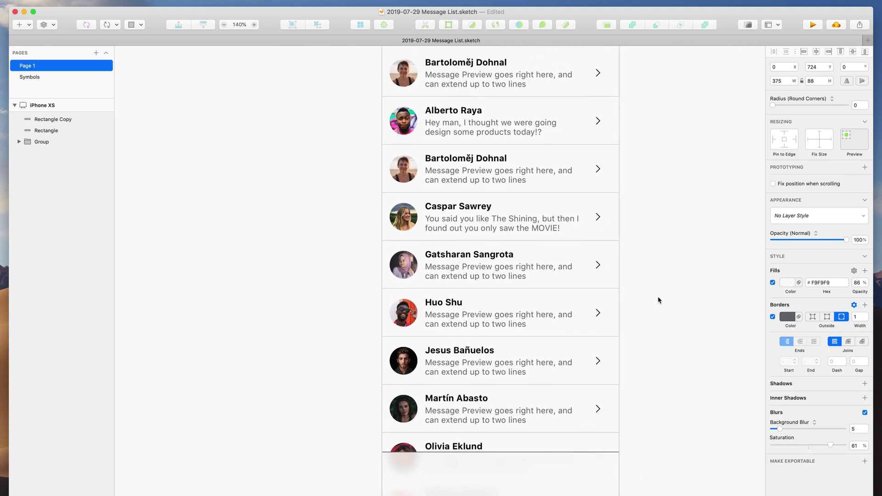
- Enable the header rectangle's border, colour it with the dark grey 686D70 swatch and place it outside
scroll(574, 291, down, 3)
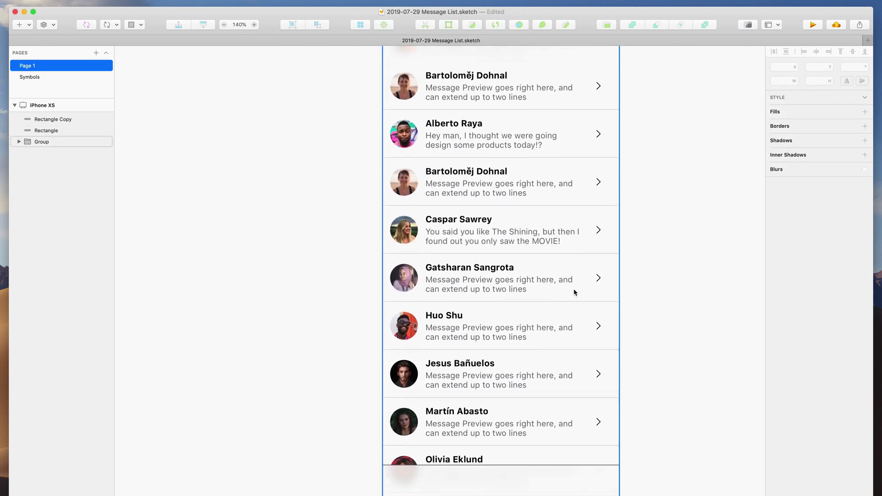
scroll(577, 201, up, 3)
click(583, 86)
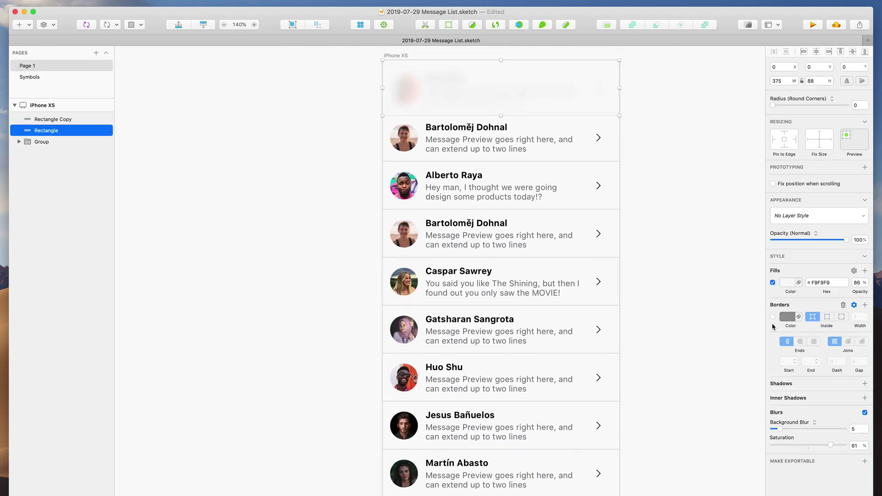
click(774, 317)
click(788, 317)
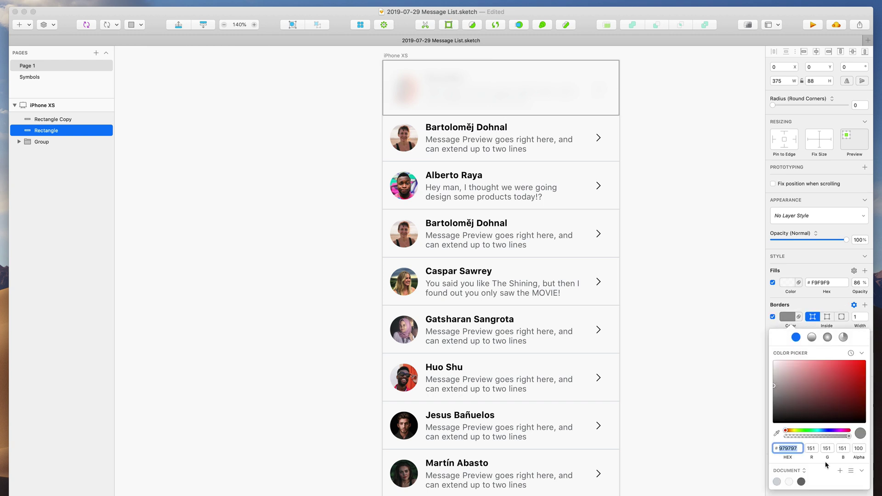
click(801, 483)
click(844, 317)
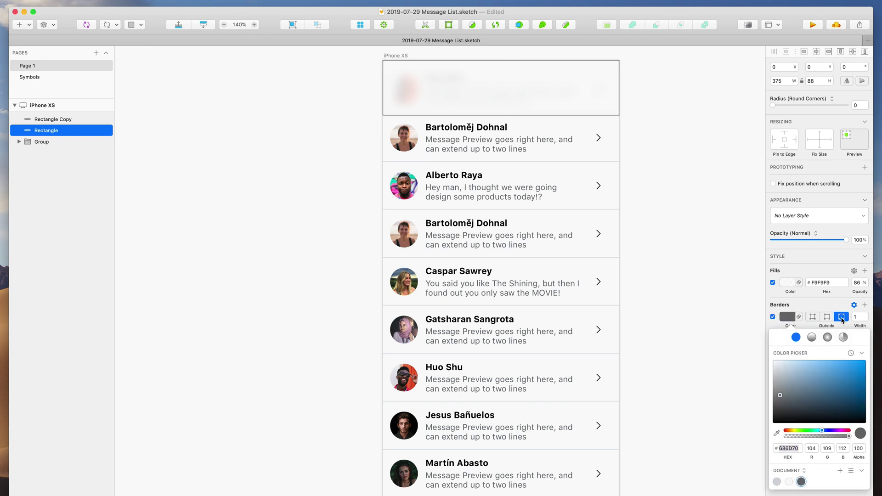
click(704, 235)
- Open the Message Cell symbol from a cell in the list group and copy its Title text layer
scroll(643, 220, down, 2)
scroll(643, 221, right, 1)
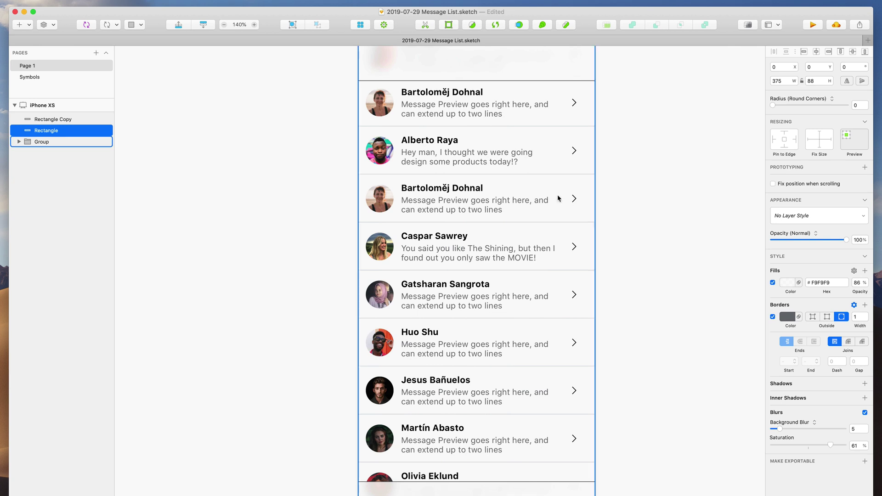
mouse_move(558, 200)
mouse_down()
mouse_move(549, 282)
mouse_move(547, 182)
mouse_move(546, 202)
mouse_up()
scroll(546, 202, up, 4)
click(634, 191)
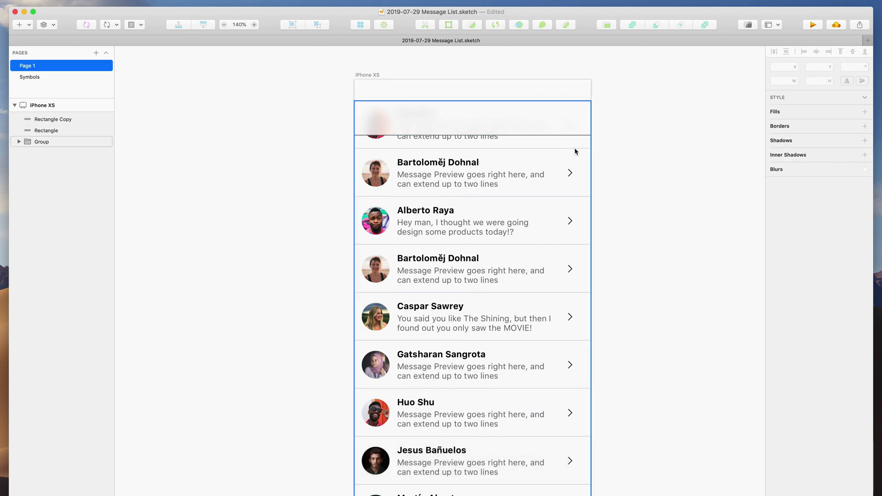
click(370, 155)
double_click(369, 154)
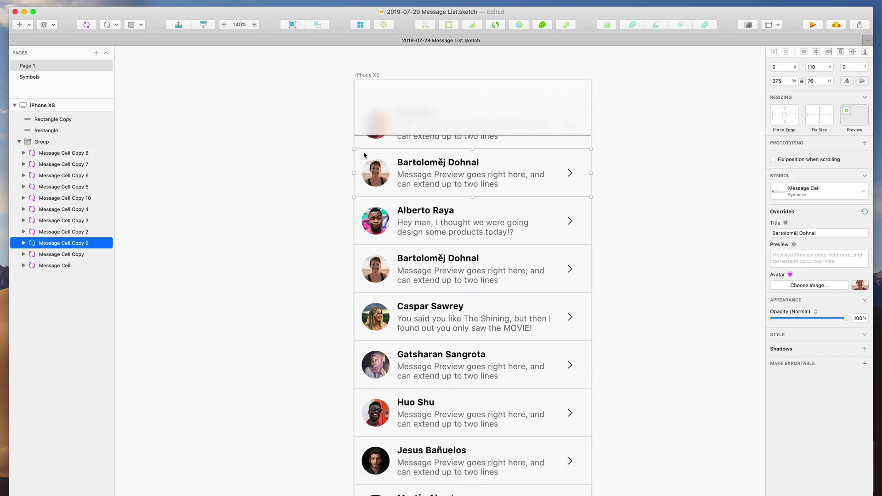
double_click(364, 155)
super+click(427, 163)
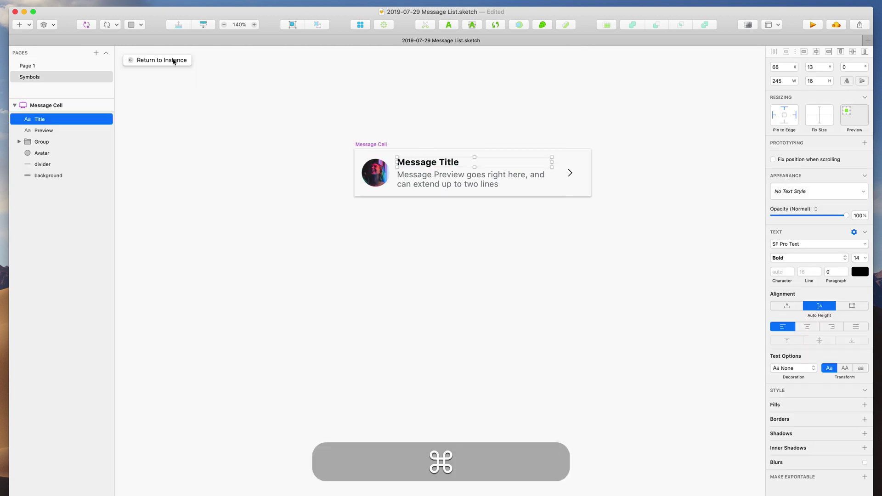
key(super+c)
- Return to the iPhone XS artboard, paste the title into the header area and centre-align its text
click(130, 60)
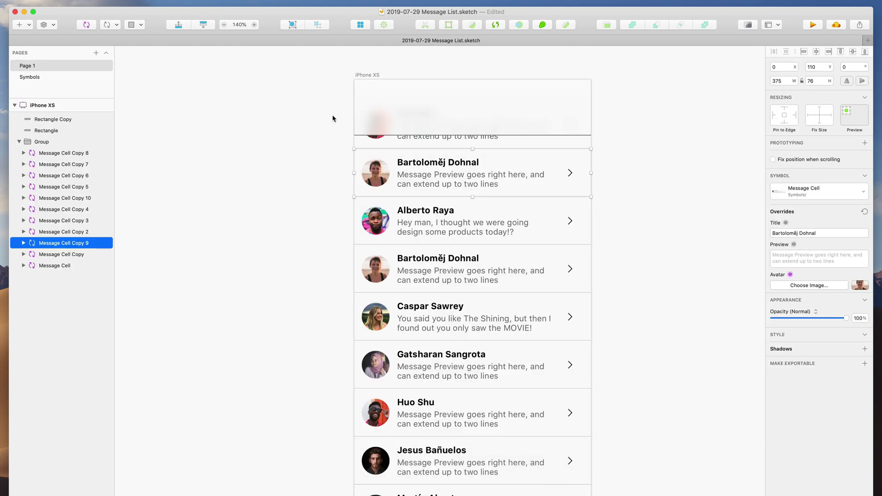
click(435, 91)
key(super+v)
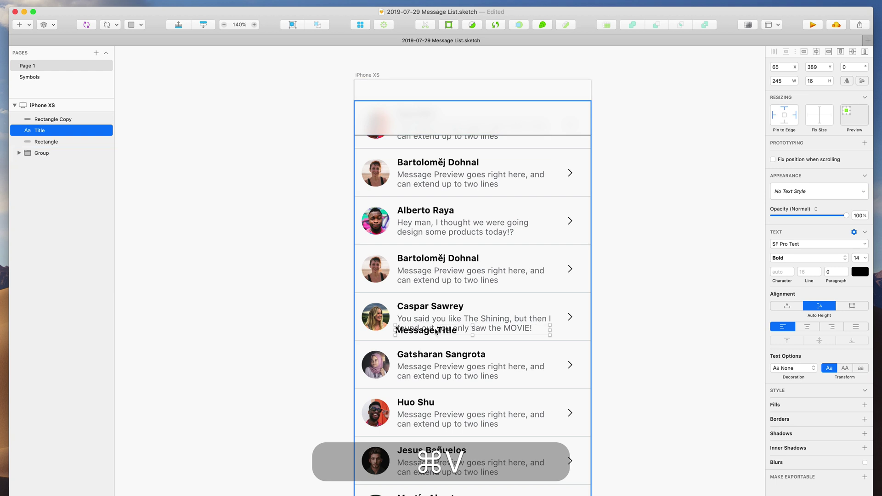
drag(437, 331, 434, 116)
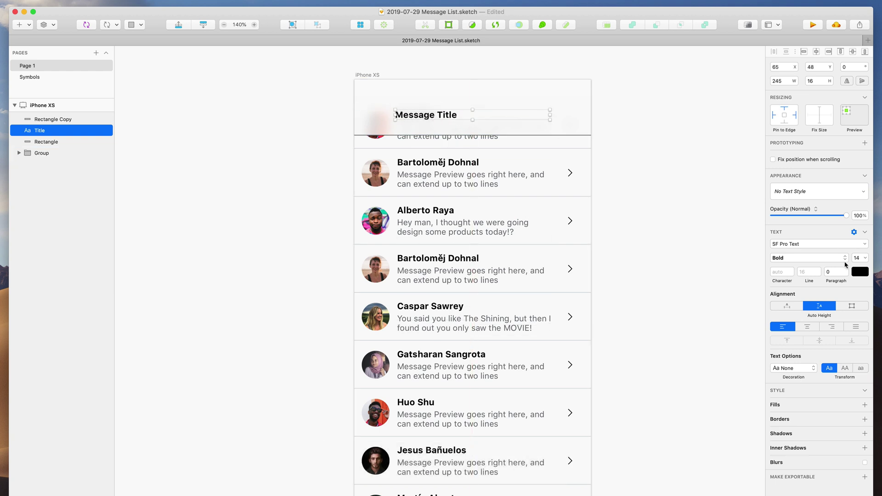
click(808, 329)
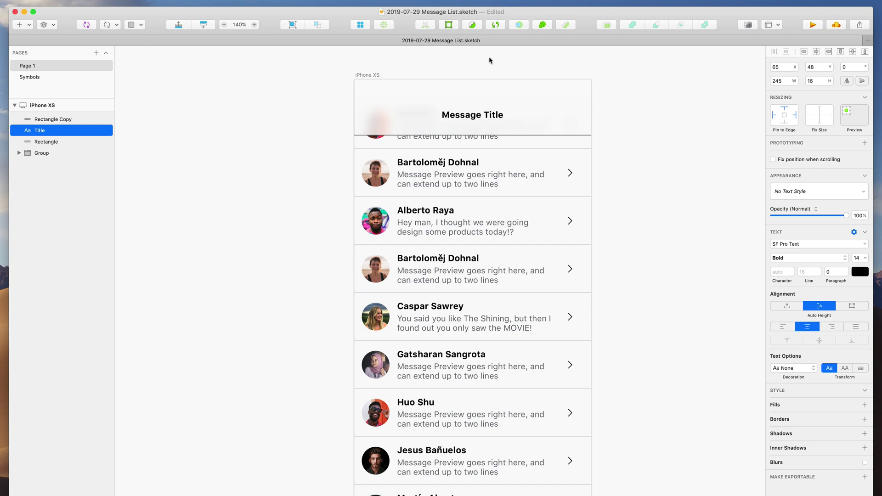
drag(473, 115, 473, 121)
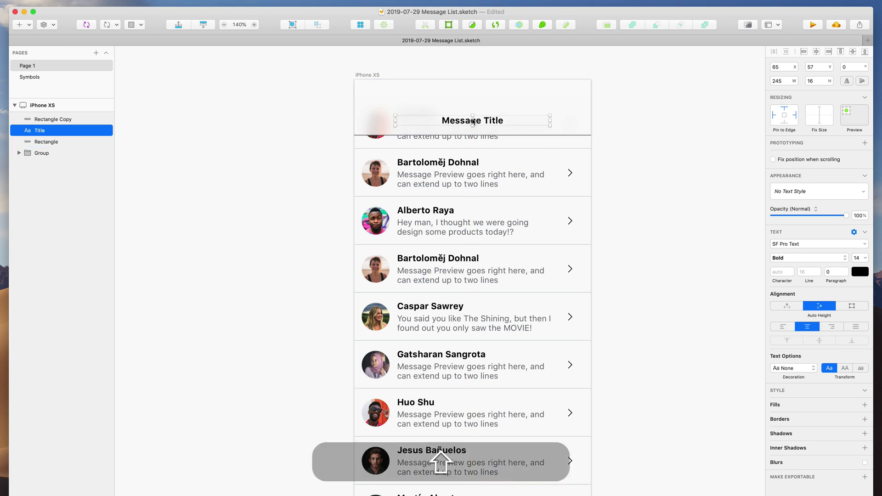
- Change the pasted header title's text to "Messages"
double_click(473, 121)
key(Right)
key(shift+super+Right)
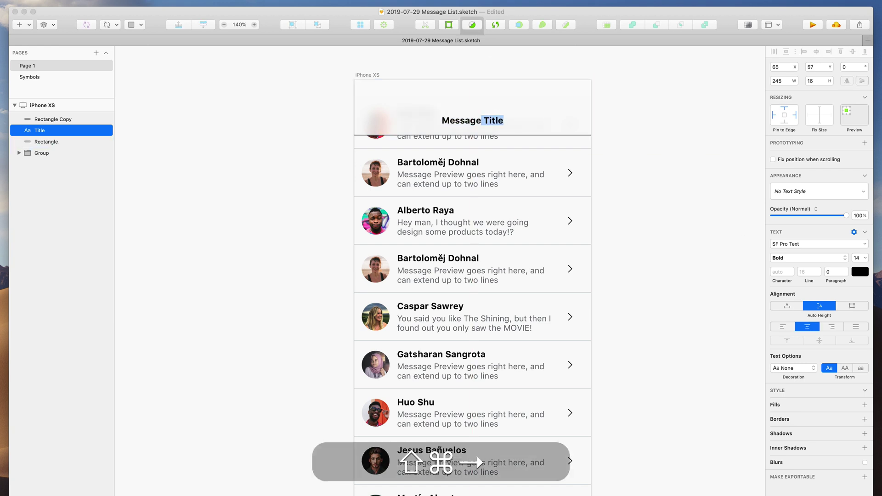
text(s)
key(super+Return)
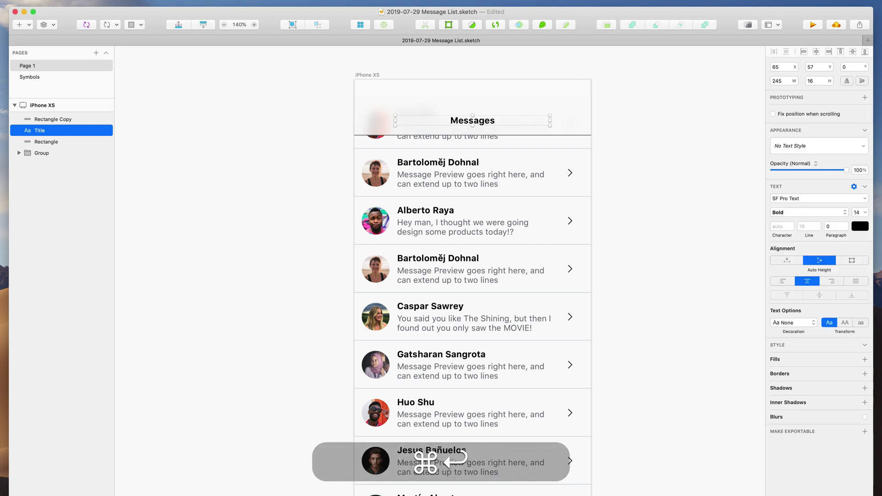
- Move the Messages title to X 12, Y 58 in the header and left-align its text
click(469, 49)
drag(465, 117, 378, 86)
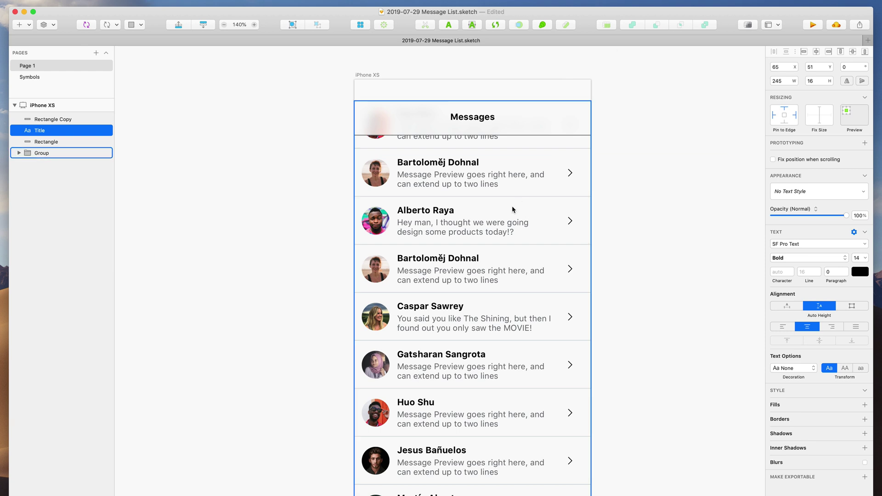
drag(482, 119, 441, 113)
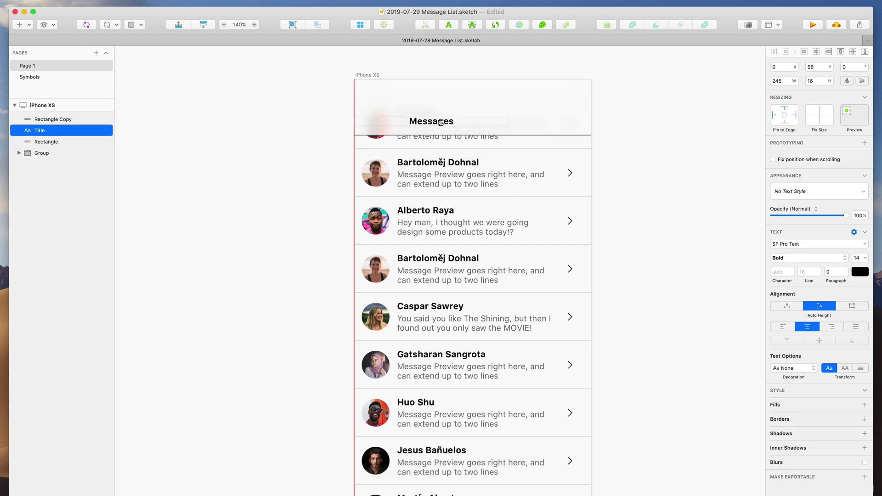
click(785, 67)
text(12)
key(Return)
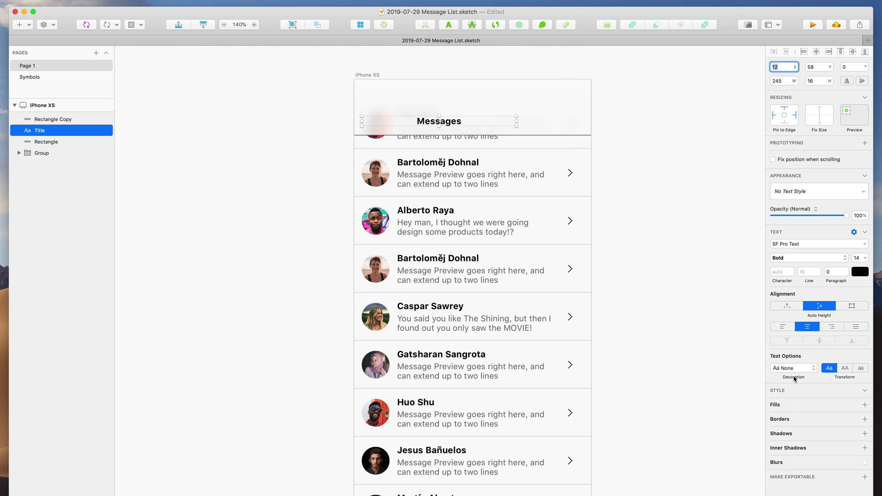
click(783, 327)
- Set the Messages title's font size to 32 and its weight to Semibold
click(856, 257)
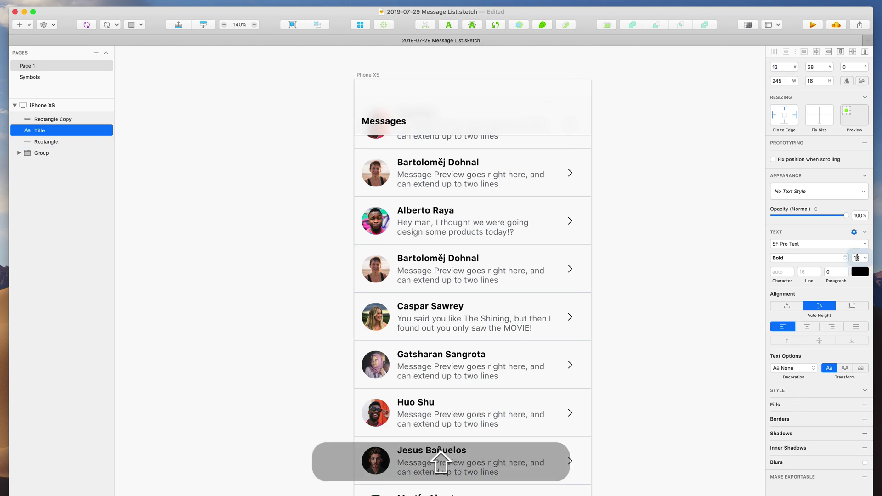
key(shift+Up)
key(shift+Up)
key(Down)
key(Down)
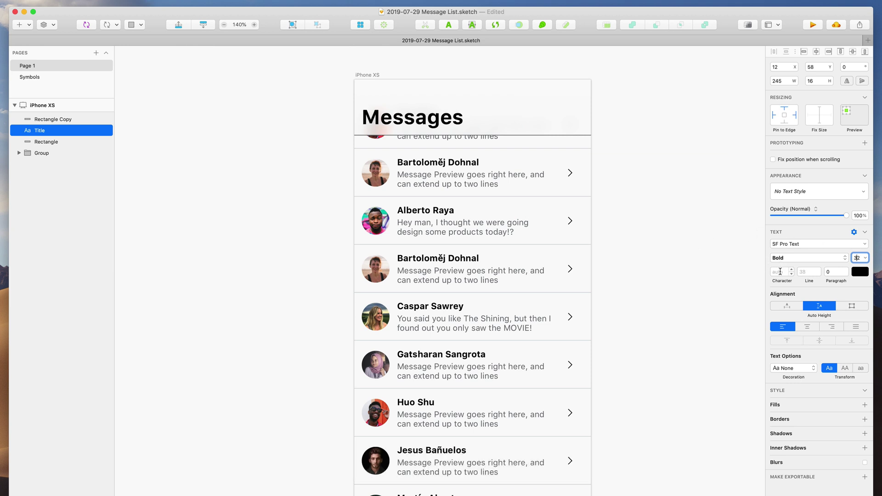
click(781, 272)
click(800, 261)
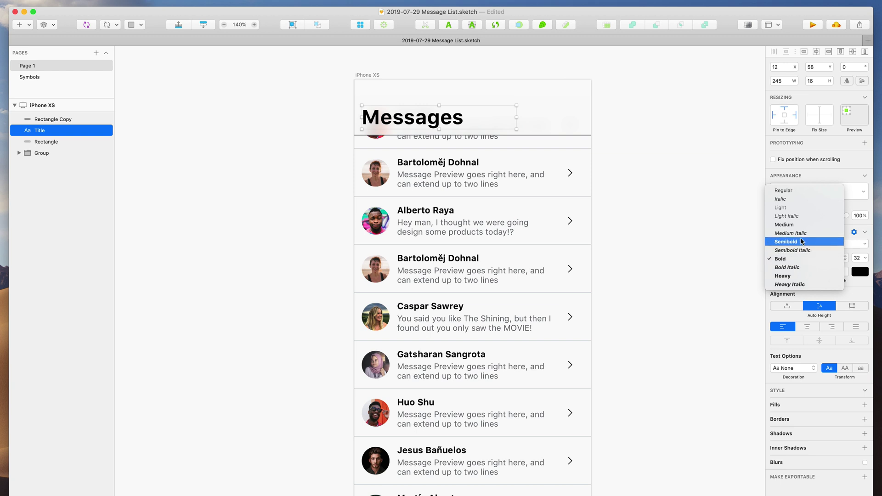
click(798, 239)
- Tighten the Messages title's character spacing to -1.3
key(Down)
key(Down)
key(Down)
key(Down)
key(Down)
key(Down)
key(Down)
key(Down)
key(Down)
key(Down)
key(Down)
key(Down)
key(Down)
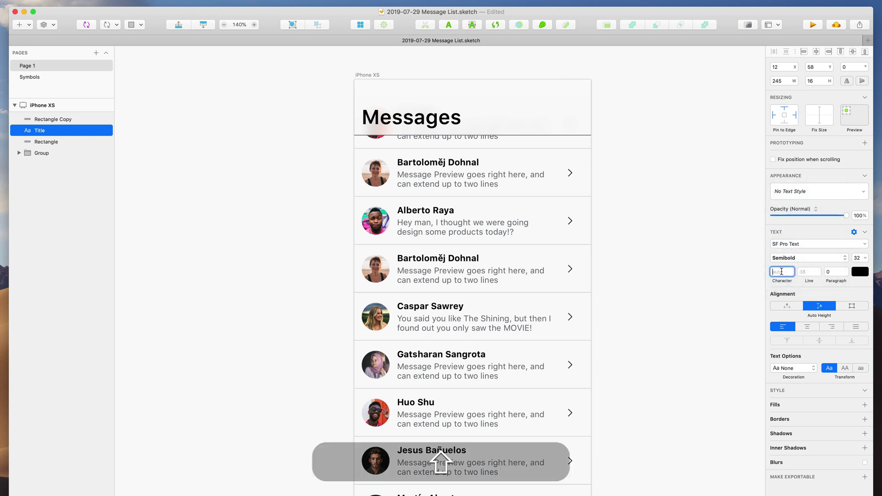
click(433, 120)
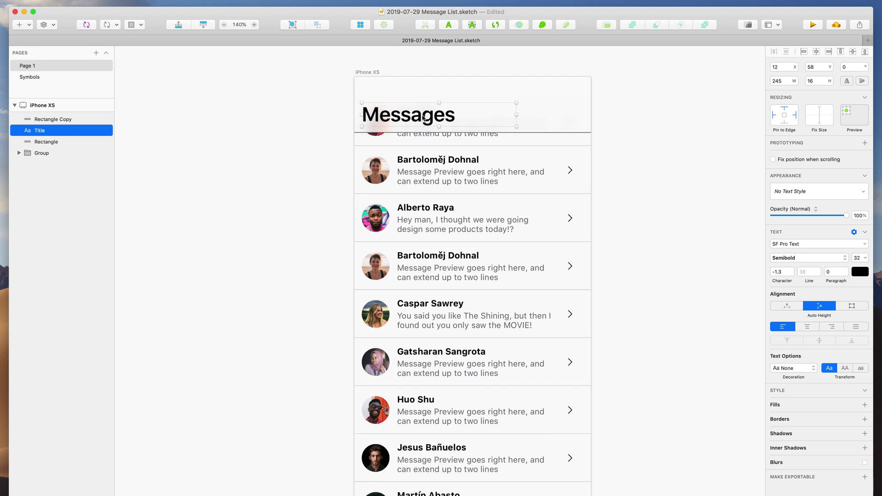
- Reposition the Messages title in the header at X 24, Y 41
key(shift+Down)
scroll(423, 119, up, 1)
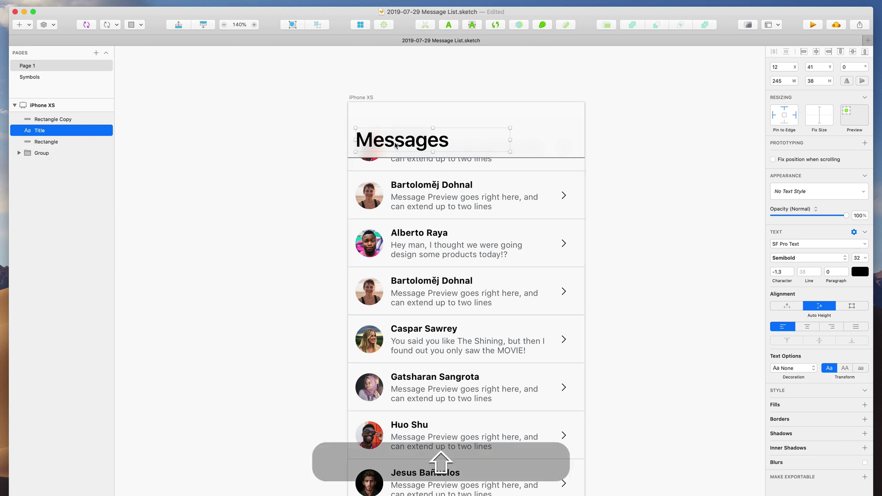
key(shift+Right)
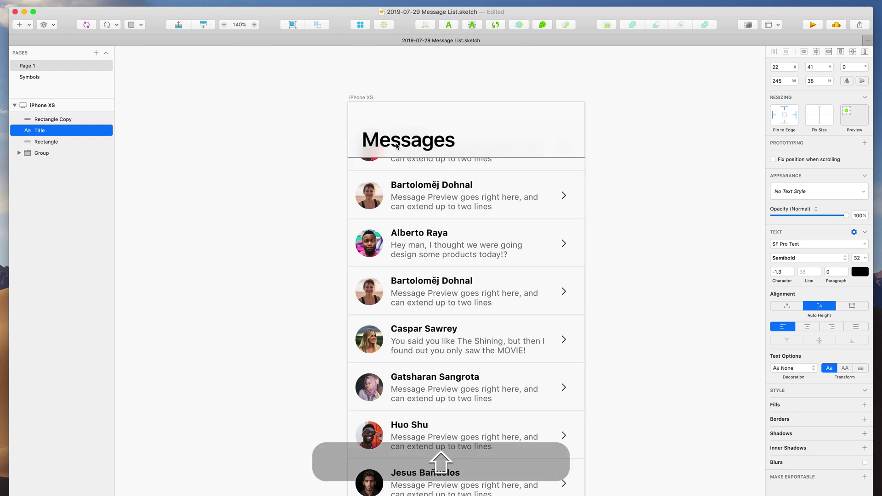
drag(397, 146, 379, 147)
key(shift+Right)
key(shift+Right)
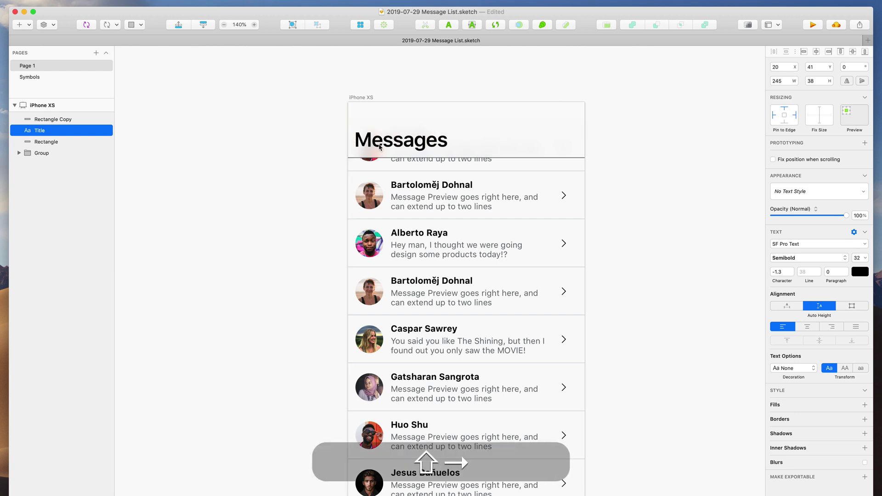
key(Right)
key(Right)
key(Right)
key(Right)
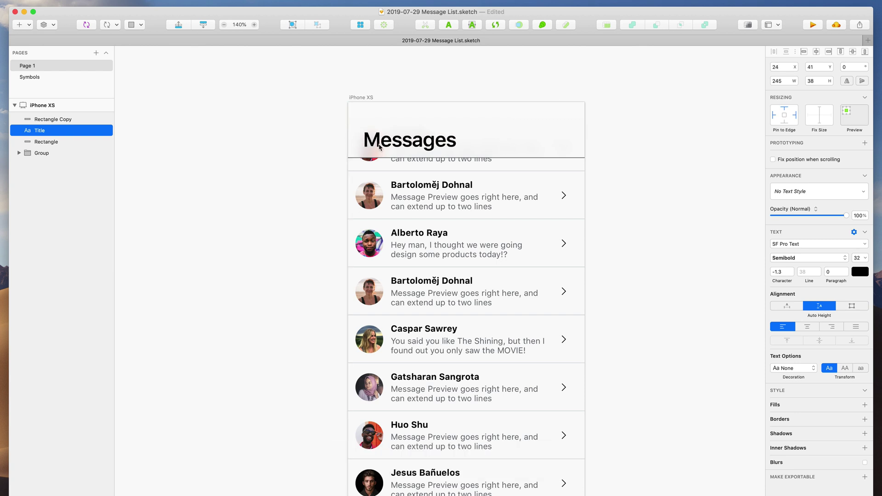
- Turn off the border on the header rectangle behind the Messages title
click(541, 144)
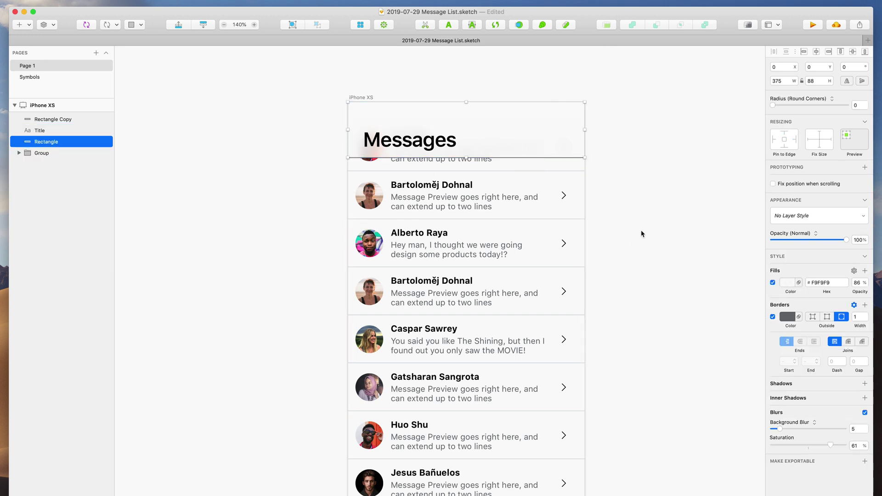
scroll(642, 234, up, 5)
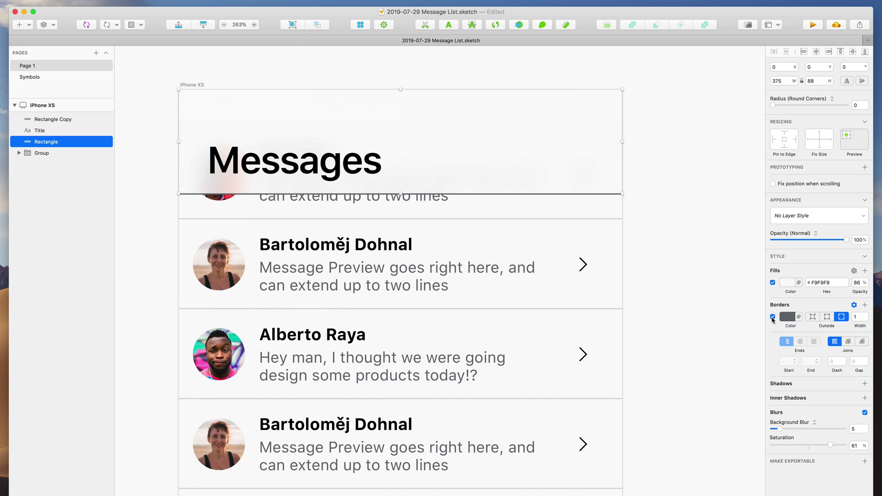
click(773, 318)
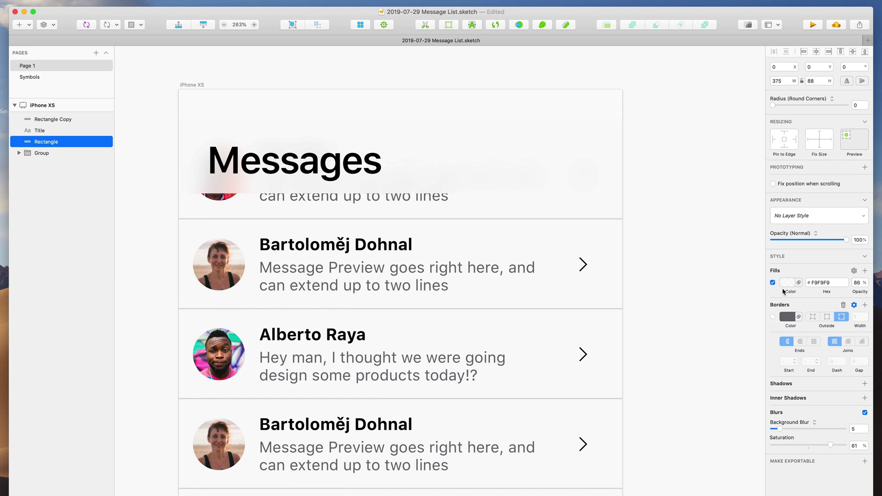
- Change the header rectangle's fill to a linear gradient with one stop at alpha 0 and the other at opaque white FFFFFF
click(788, 283)
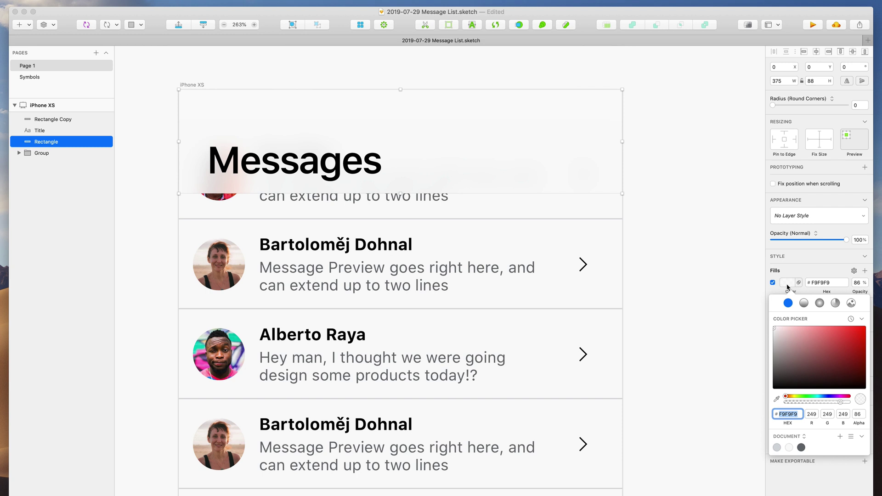
click(804, 304)
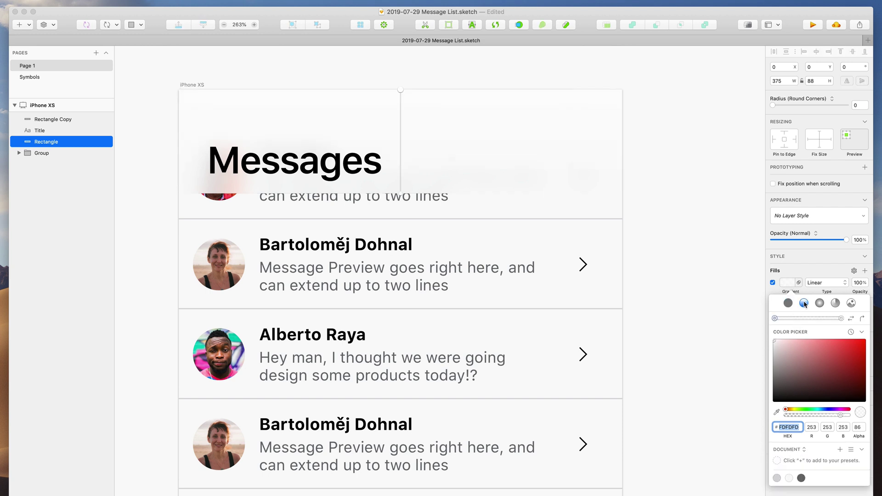
click(776, 319)
drag(788, 415, 779, 415)
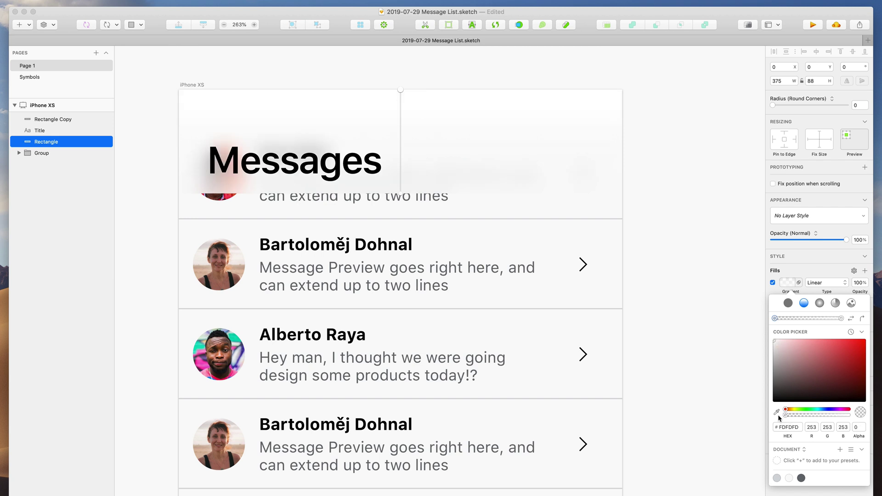
click(841, 318)
drag(849, 417, 862, 416)
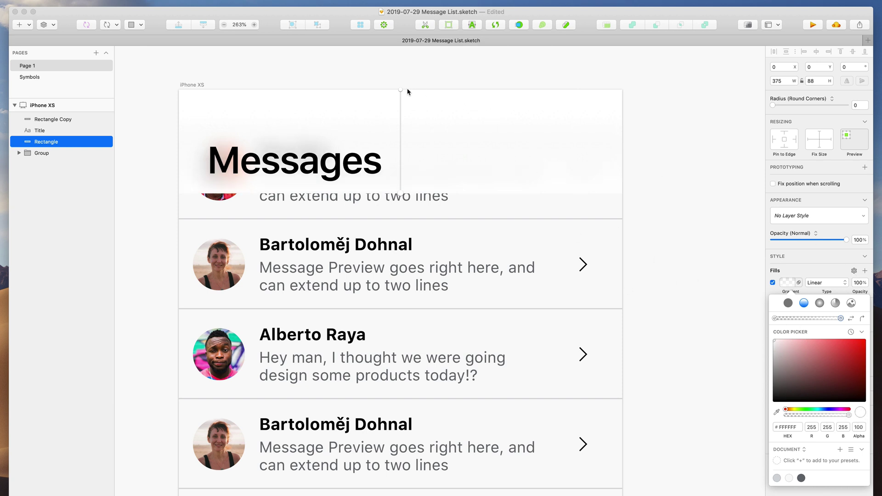
- Arrange the header's gradient vertically with the opaque stop at the top and the transparent stop near the bottom edge
mouse_move(403, 91)
mouse_down()
mouse_move(429, 173)
mouse_move(384, 138)
mouse_move(456, 144)
mouse_move(444, 181)
mouse_move(398, 189)
mouse_move(401, 90)
mouse_up()
drag(460, 180, 398, 189)
key(shift)
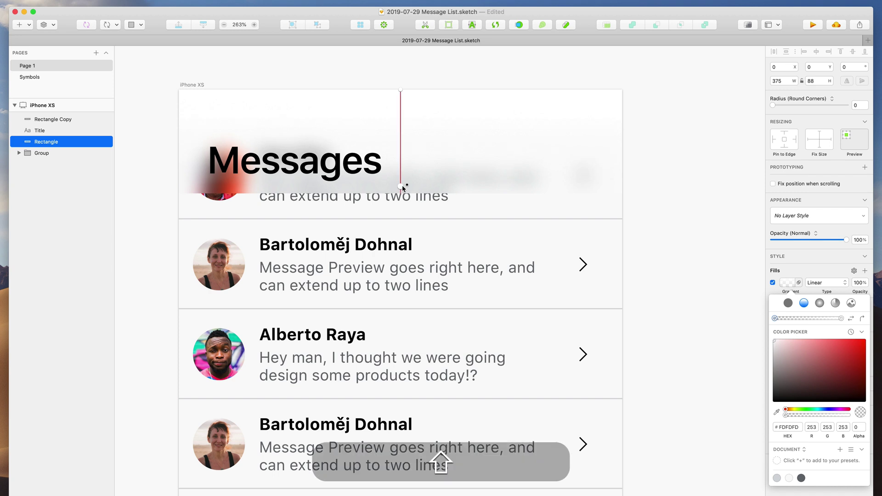
click(810, 275)
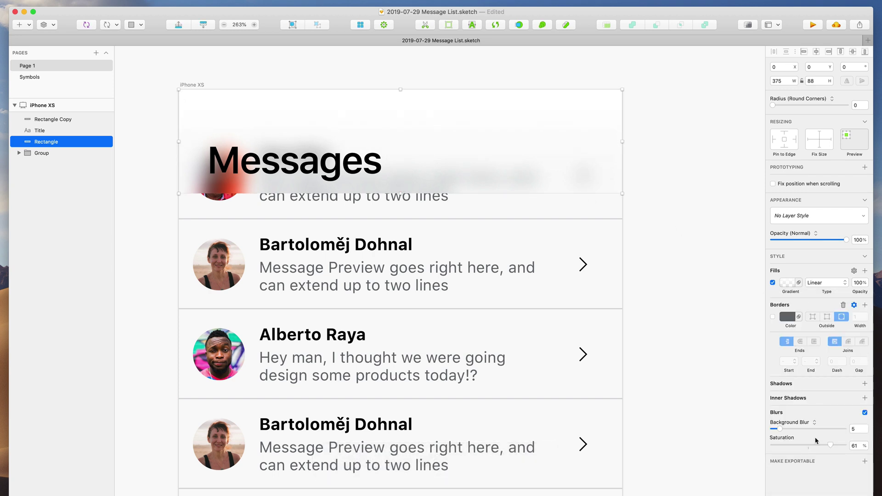
- Remove the header's background blur and shorten its gradient so it fades only along the bottom edge
click(865, 413)
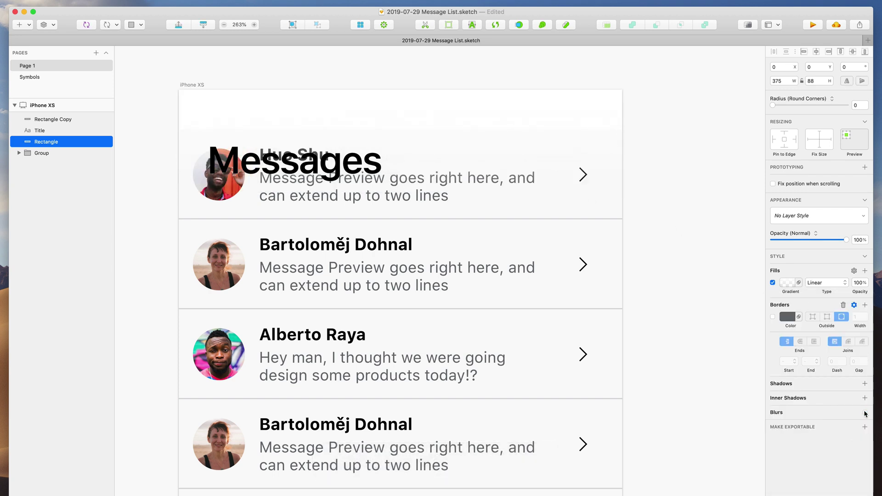
click(787, 283)
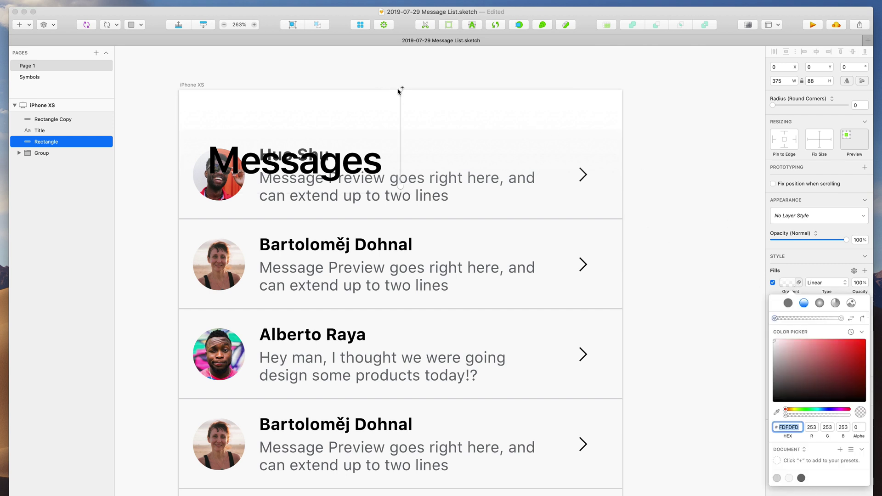
mouse_move(401, 186)
mouse_down()
mouse_move(404, 158)
mouse_move(403, 194)
mouse_up()
key(shift)
key(shift)
click(671, 194)
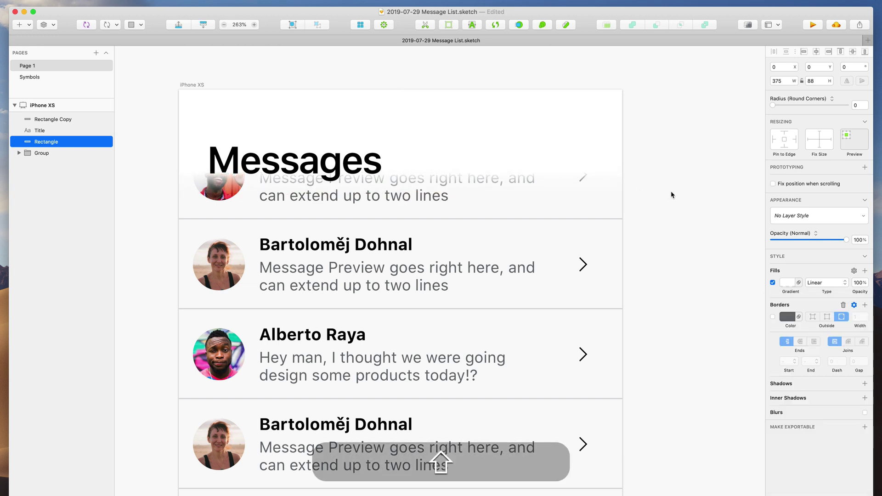
- Increase the header rectangle's height by 32 to 120
click(670, 193)
key(super+0)
scroll(653, 188, up, 3)
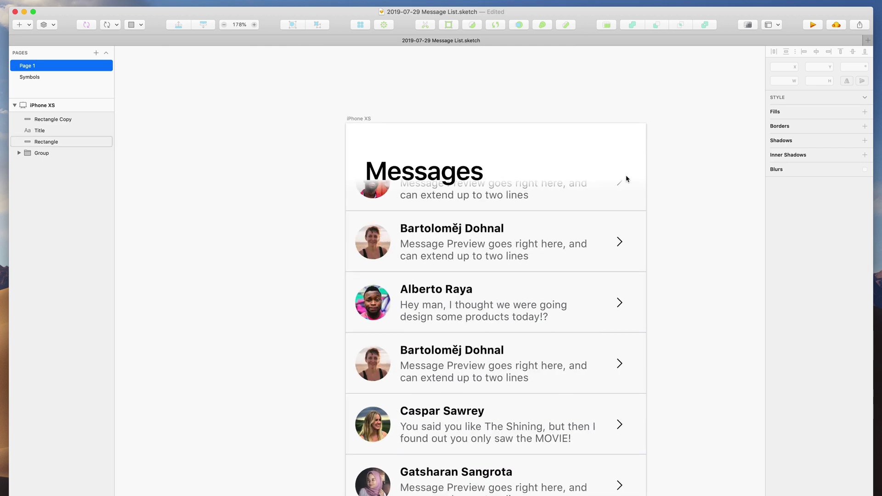
click(553, 179)
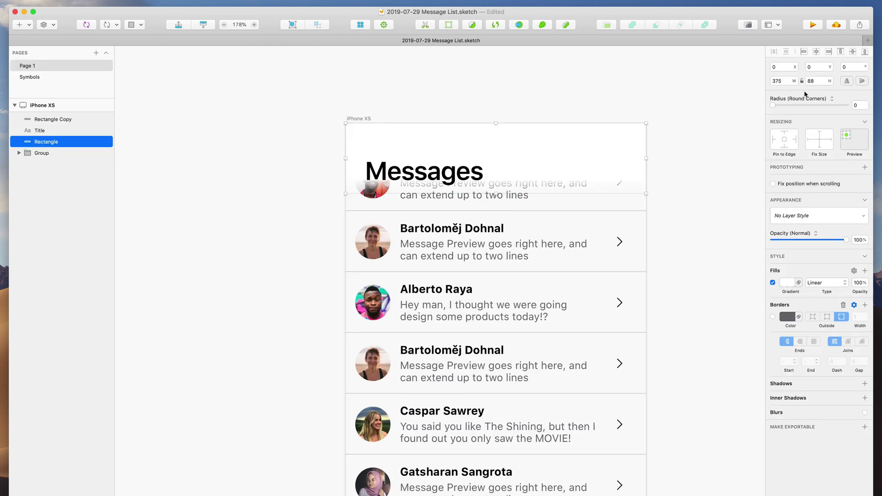
click(815, 81)
text(+32)
key(Return)
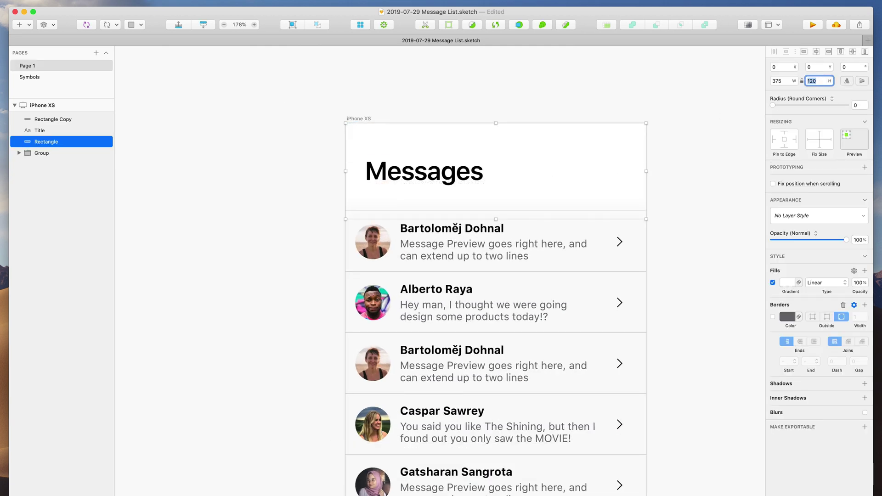
- Move the Messages title straight down to about Y 57 and shift the message group down so cells run under the header fade
click(728, 148)
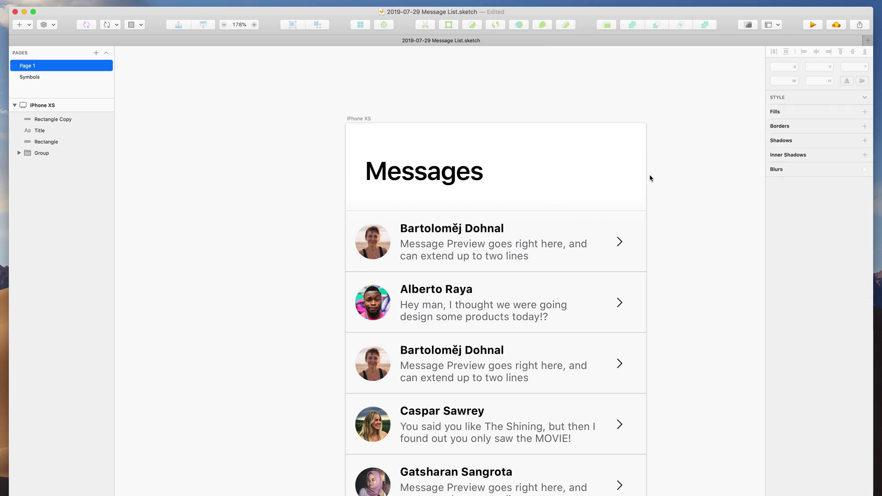
click(619, 184)
drag(481, 175, 476, 186)
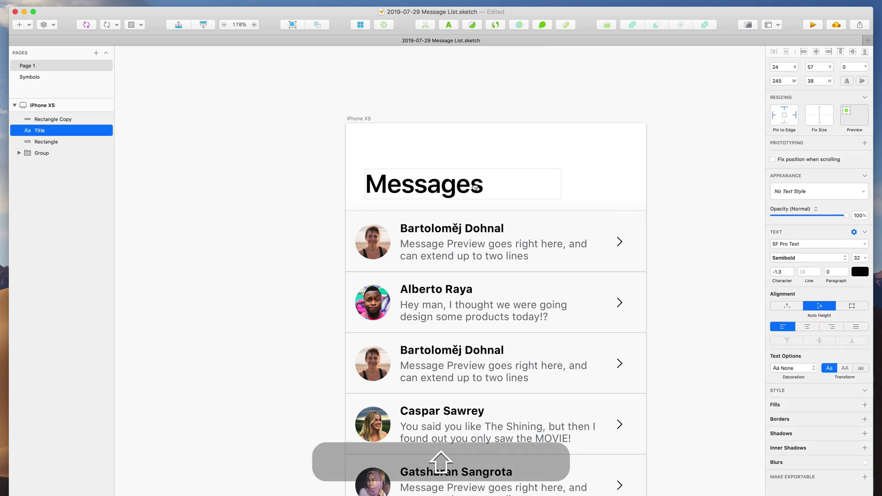
click(585, 207)
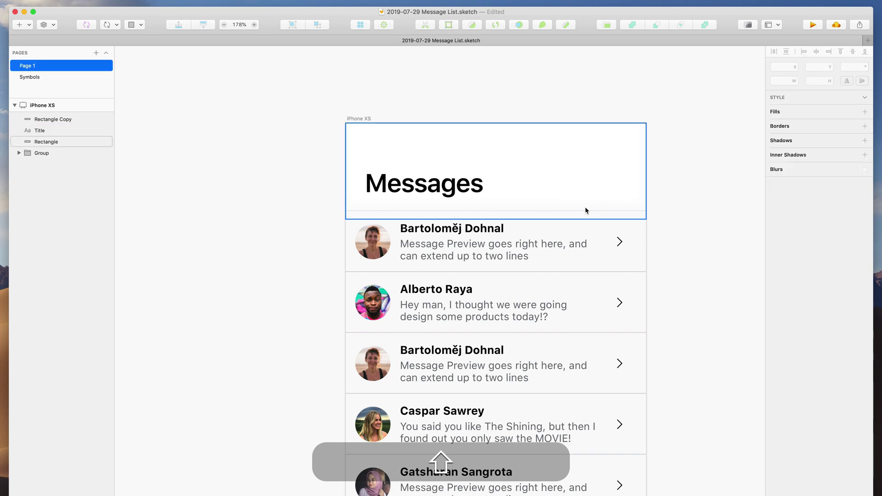
drag(593, 244, 595, 270)
- Recolor both stops of the header's gradient to the document color F9F9F9, with the lower stop transparent
click(622, 124)
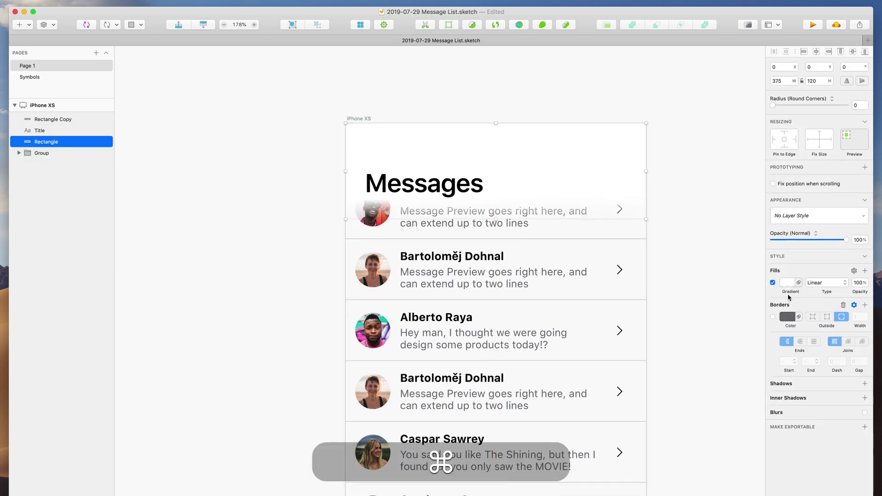
click(788, 283)
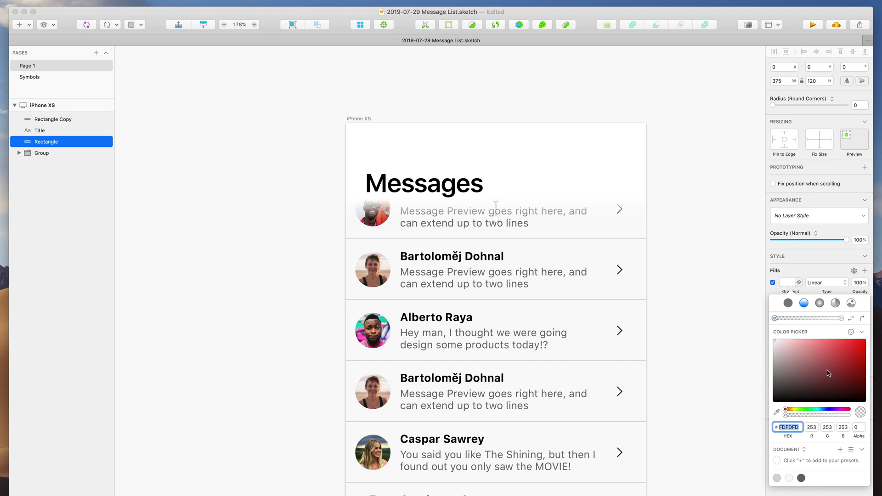
click(841, 319)
click(789, 479)
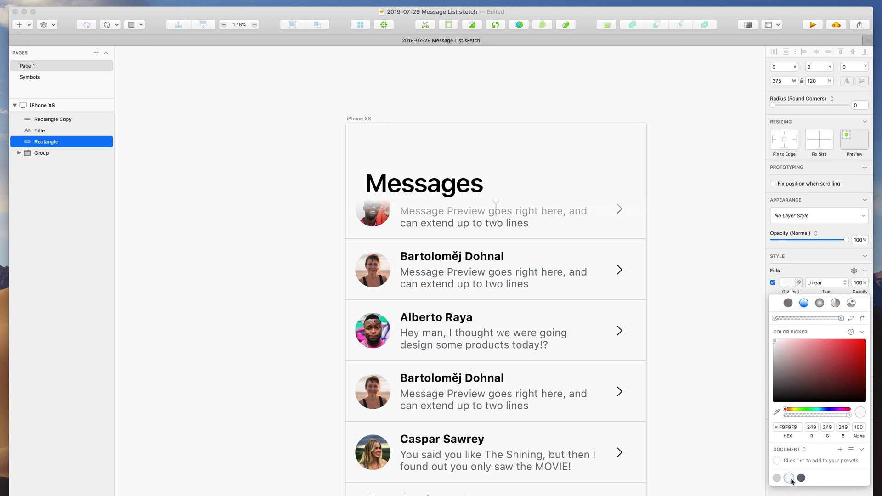
click(775, 319)
click(790, 479)
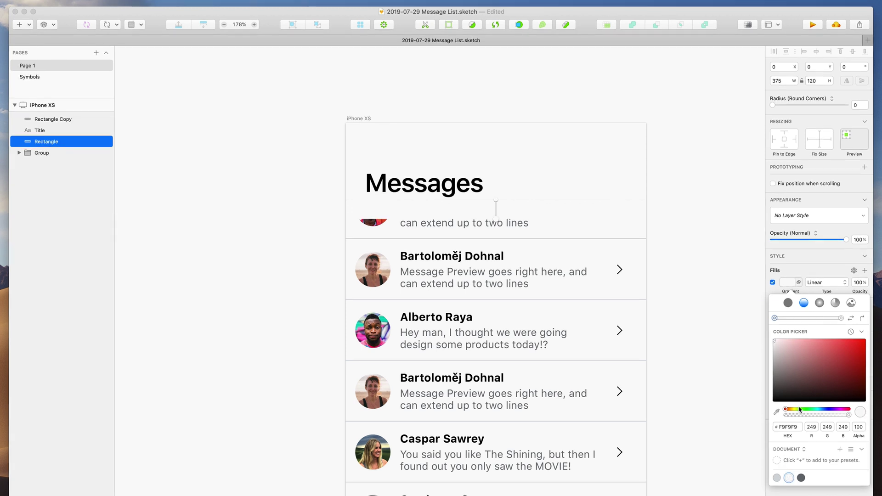
key(Escape)
scroll(713, 343, down, 5)
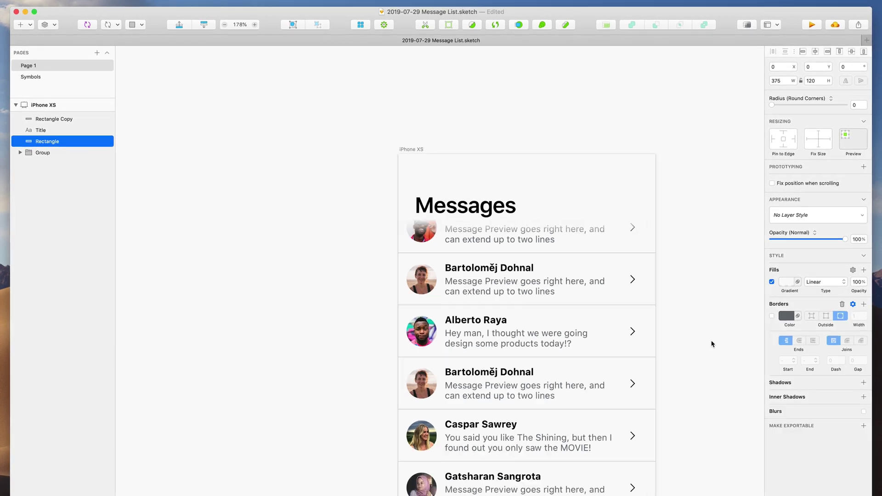
- Extend the header rectangle's bottom edge downward to make the fade area taller beneath the Messages title
click(712, 344)
scroll(712, 344, up, 4)
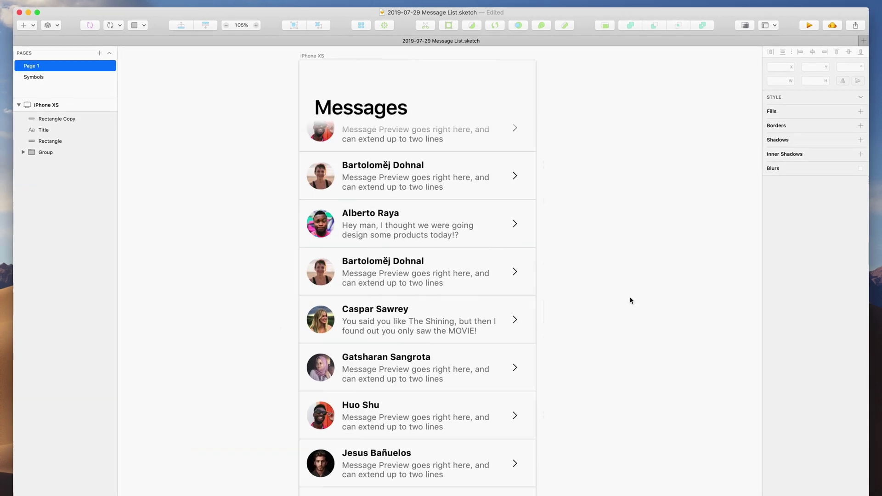
scroll(629, 300, down, 2)
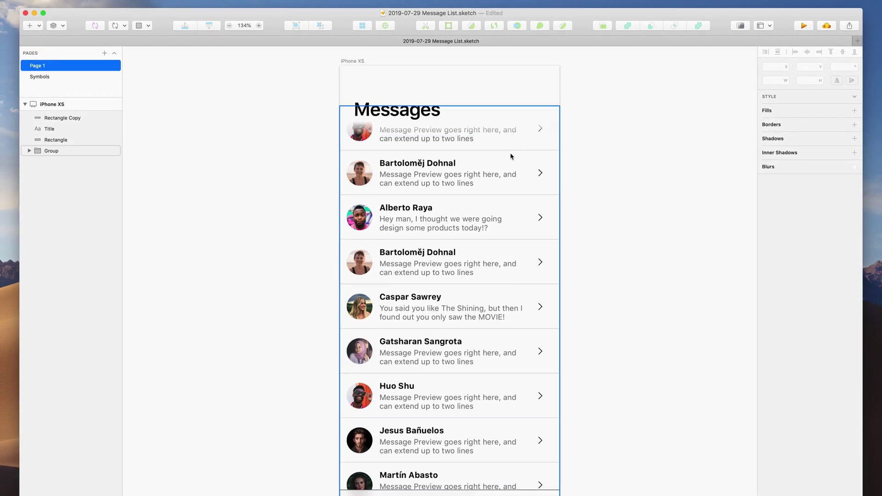
click(515, 117)
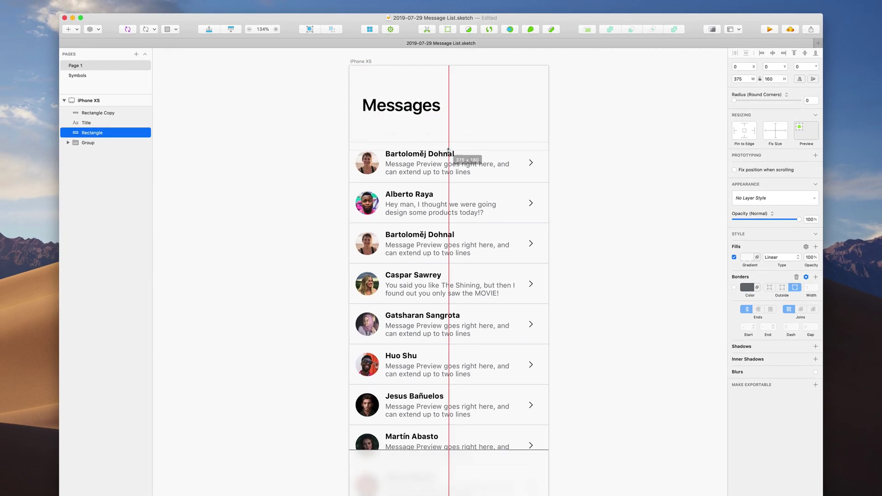
click(576, 174)
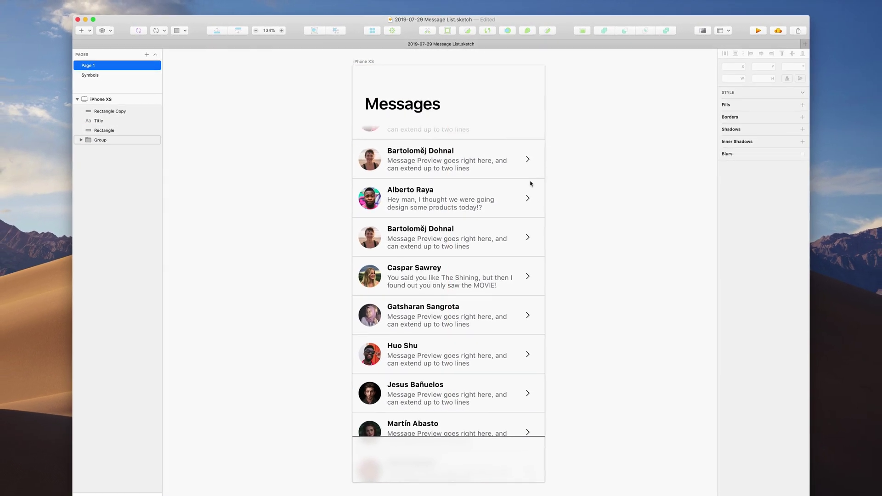
- Reposition the message group vertically so a different cell passes beneath the header's fade
drag(531, 184, 514, 294)
click(577, 255)
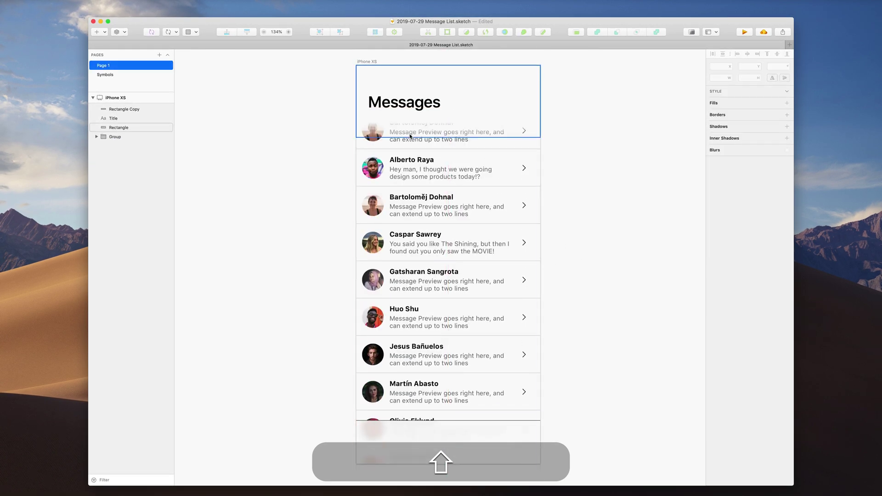